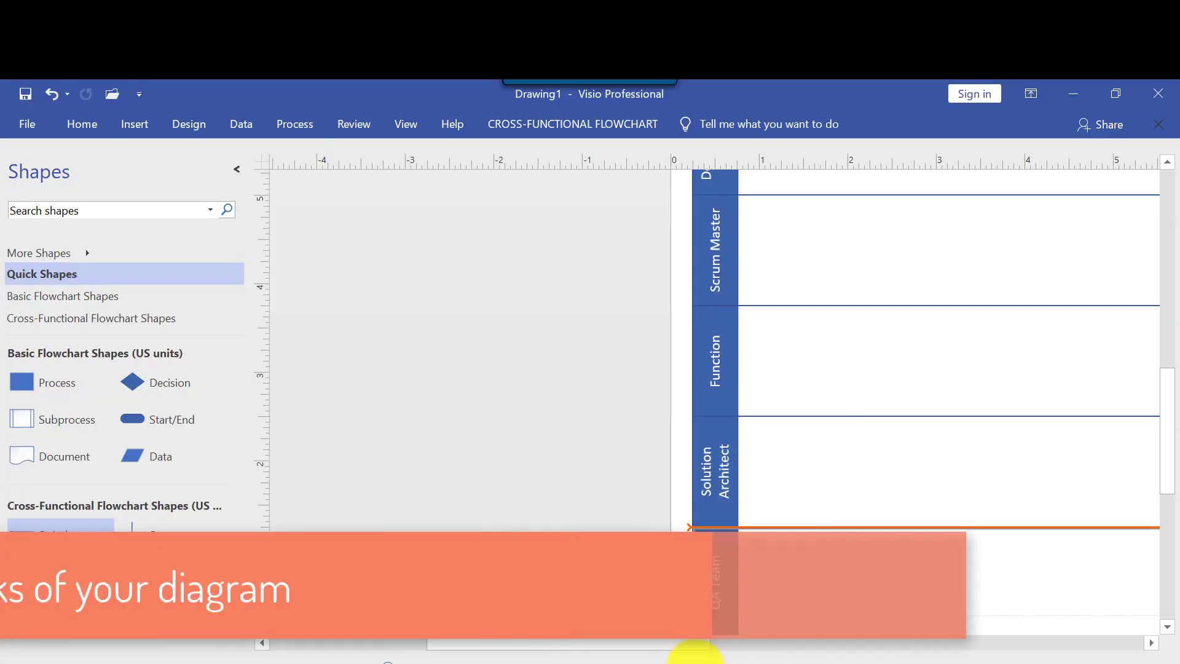
Place a Start/End terminator labelled 'Start' in the Product Owner lane.
{"action": "scroll", "coordinate": [697, 514], "scroll_direction": "up", "scroll_amount": 5}
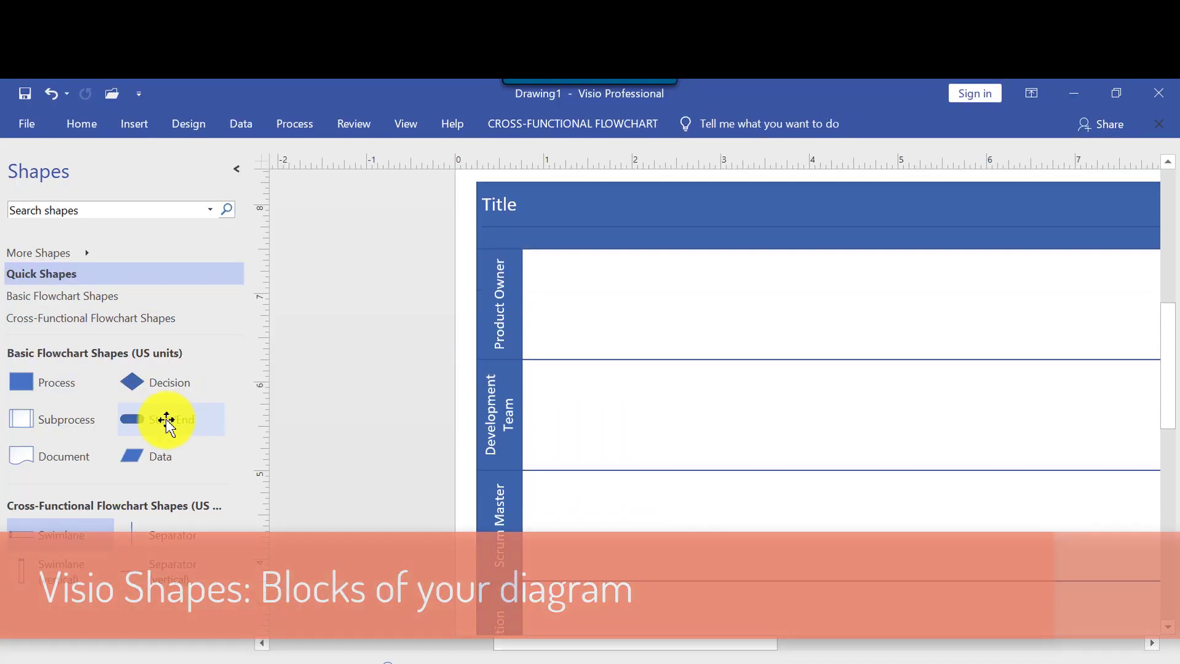
{"action": "left_click_drag", "start_coordinate": [166, 416], "coordinate": [590, 308]}
{"action": "type", "text": "Start"}
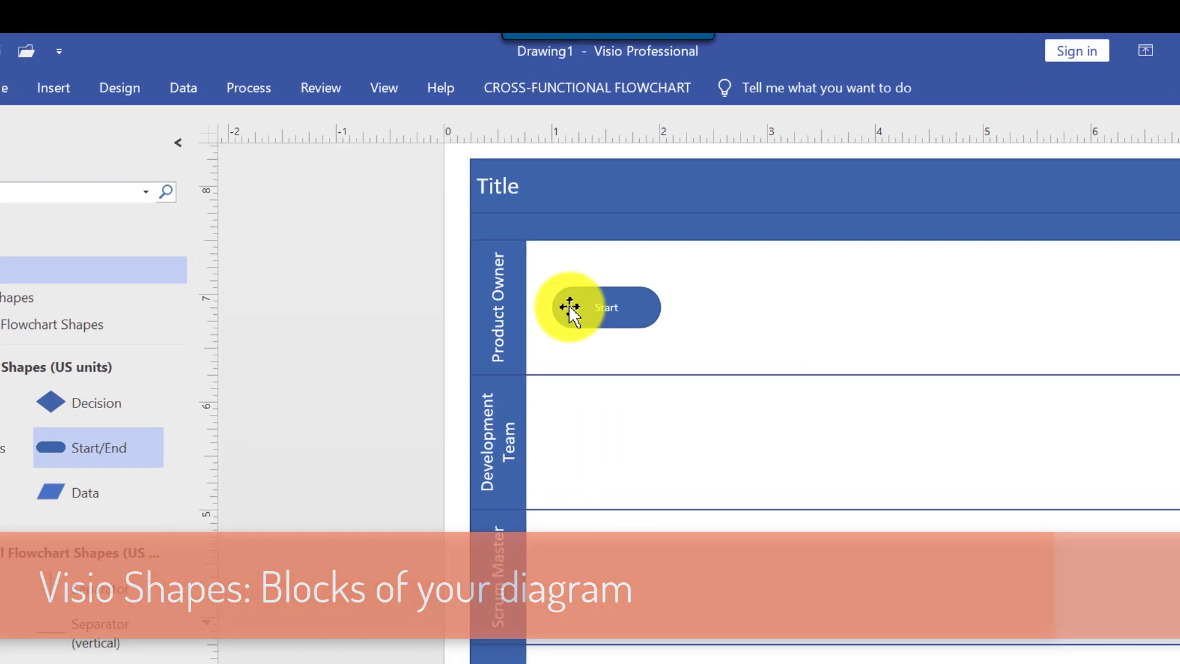
{"action": "left_click", "coordinate": [569, 308]}
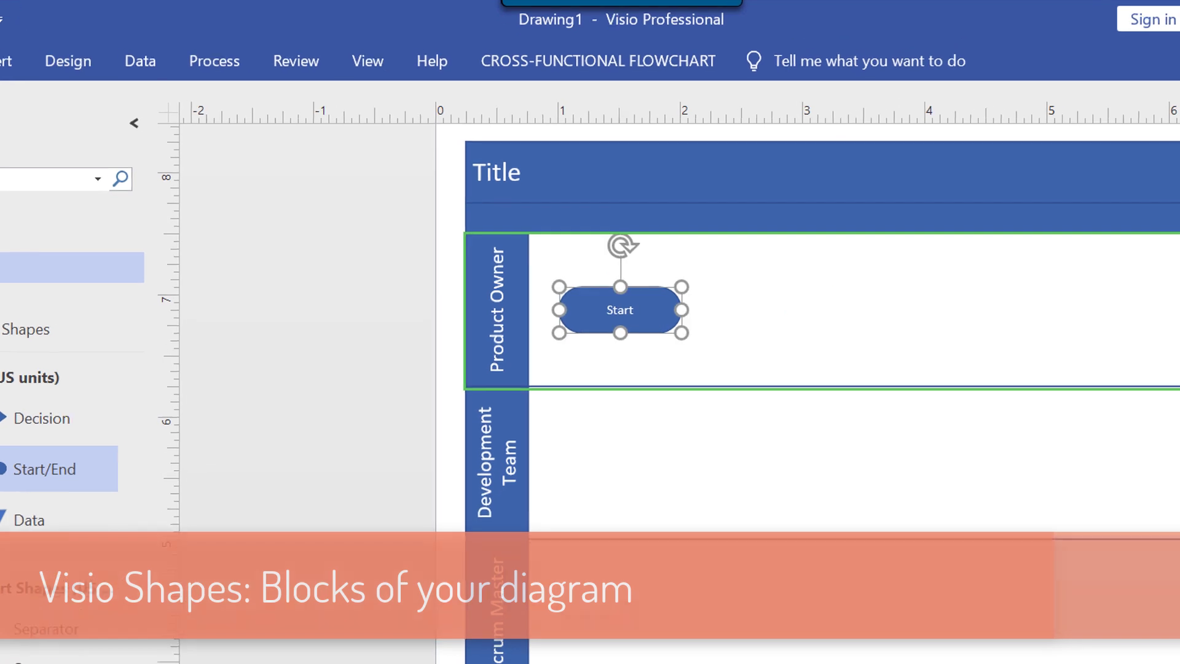
{"action": "key", "text": "ctrl+F1"}
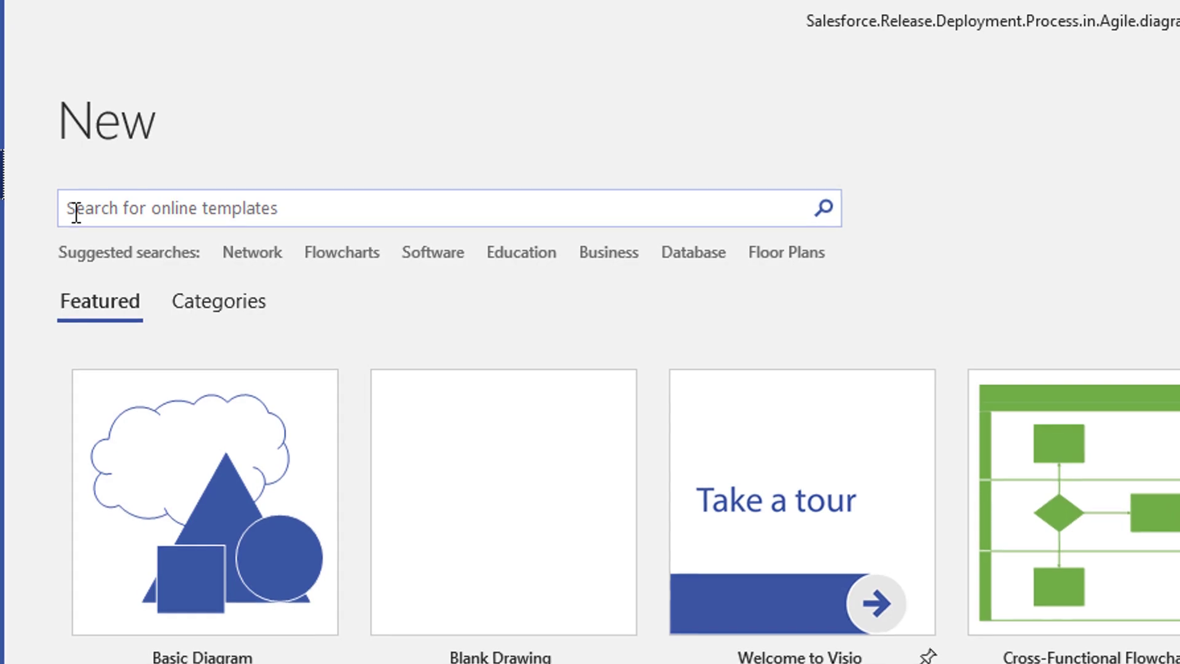
Search the online templates for 'swimlane'.
{"action": "left_click", "coordinate": [76, 212]}
{"action": "type", "text": "swimlane"}
{"action": "key", "text": "Return"}
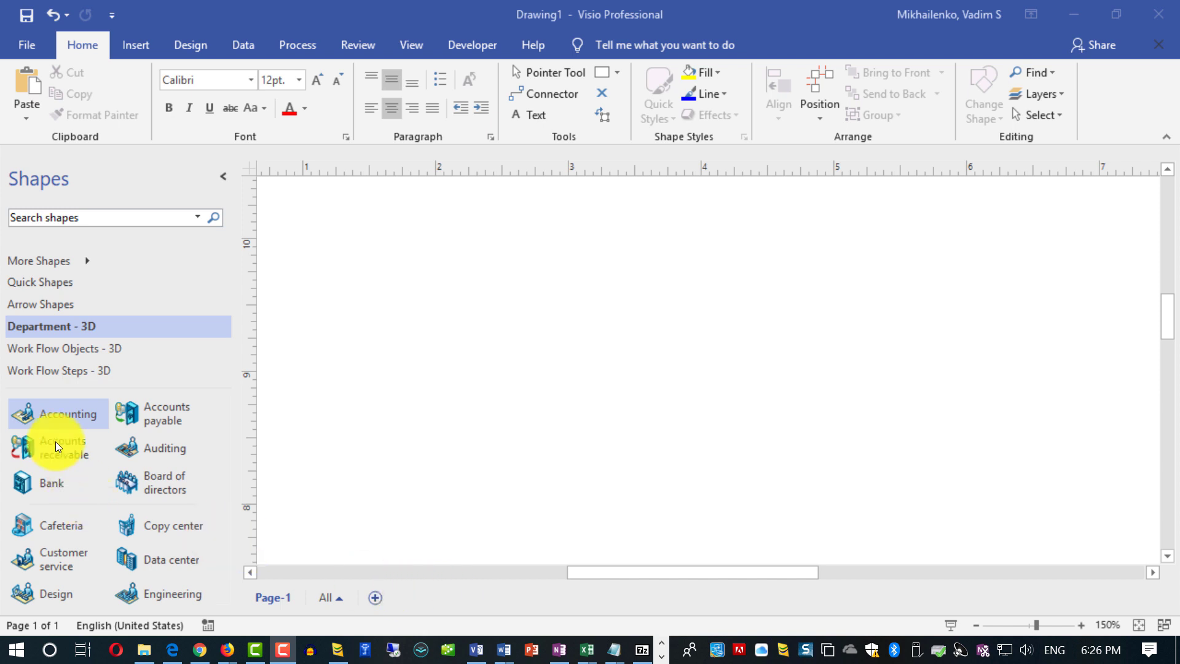
Drop a Department - 3D Accounting shape and AutoConnect an Accounts receivable shape to its right.
{"action": "left_click_drag", "start_coordinate": [38, 415], "coordinate": [473, 319]}
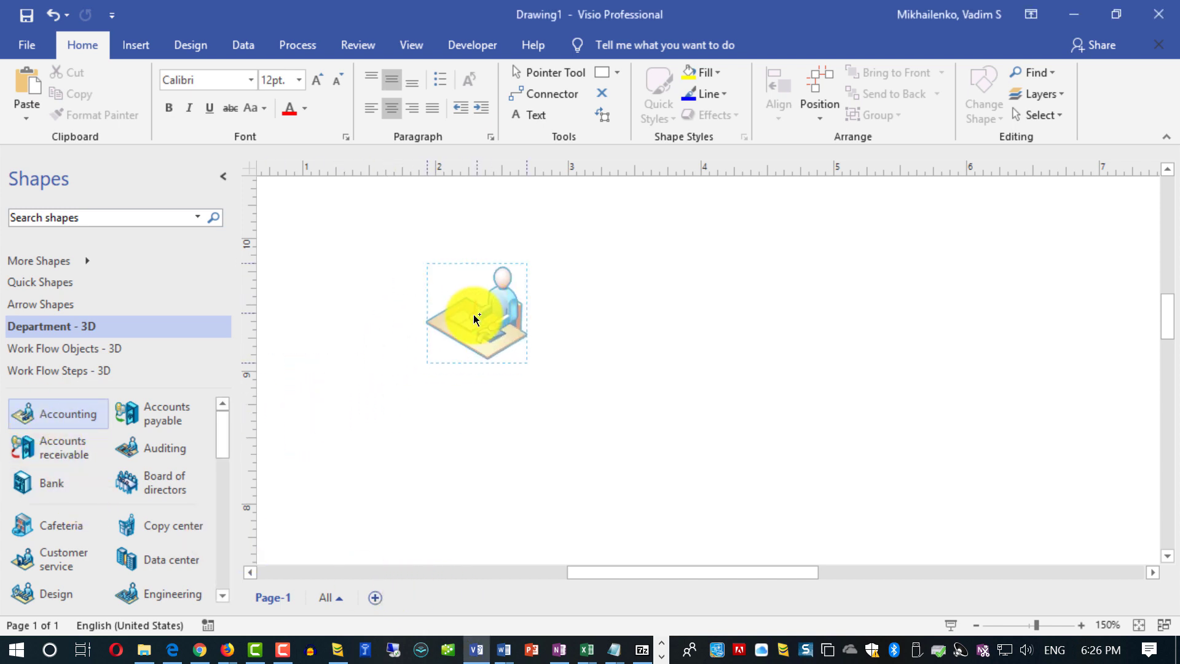
{"action": "mouse_move", "coordinate": [489, 363]}
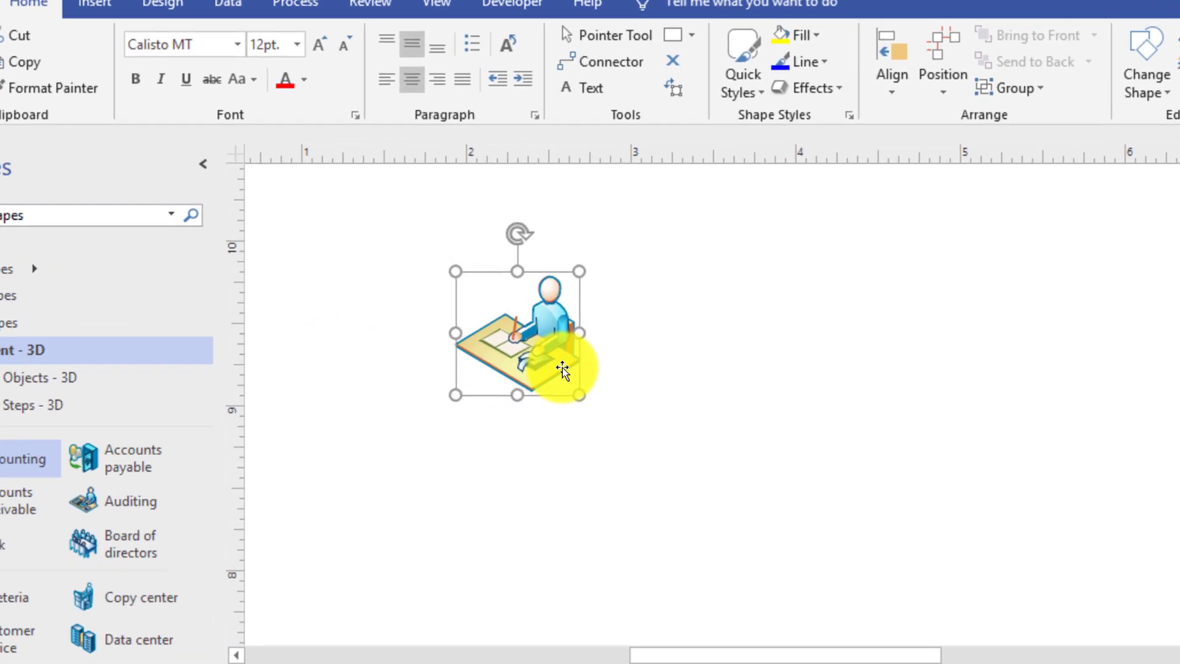
{"action": "left_click_drag", "start_coordinate": [491, 326], "coordinate": [491, 327]}
{"action": "left_click", "coordinate": [651, 406]}
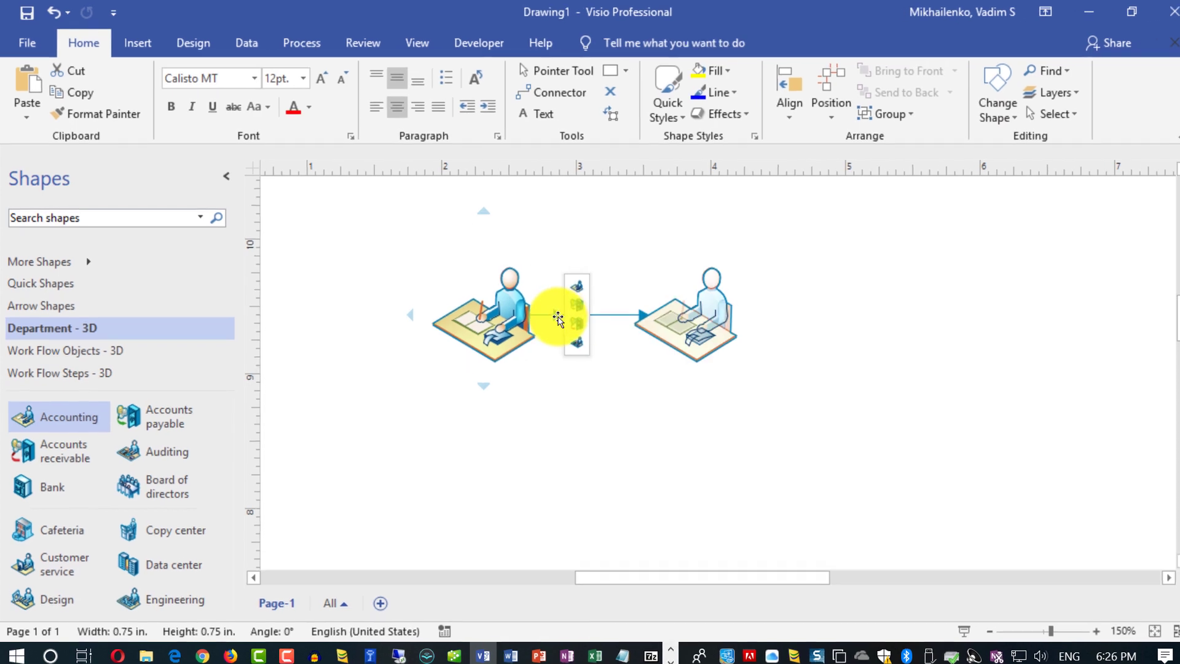
{"action": "mouse_move", "coordinate": [562, 312]}
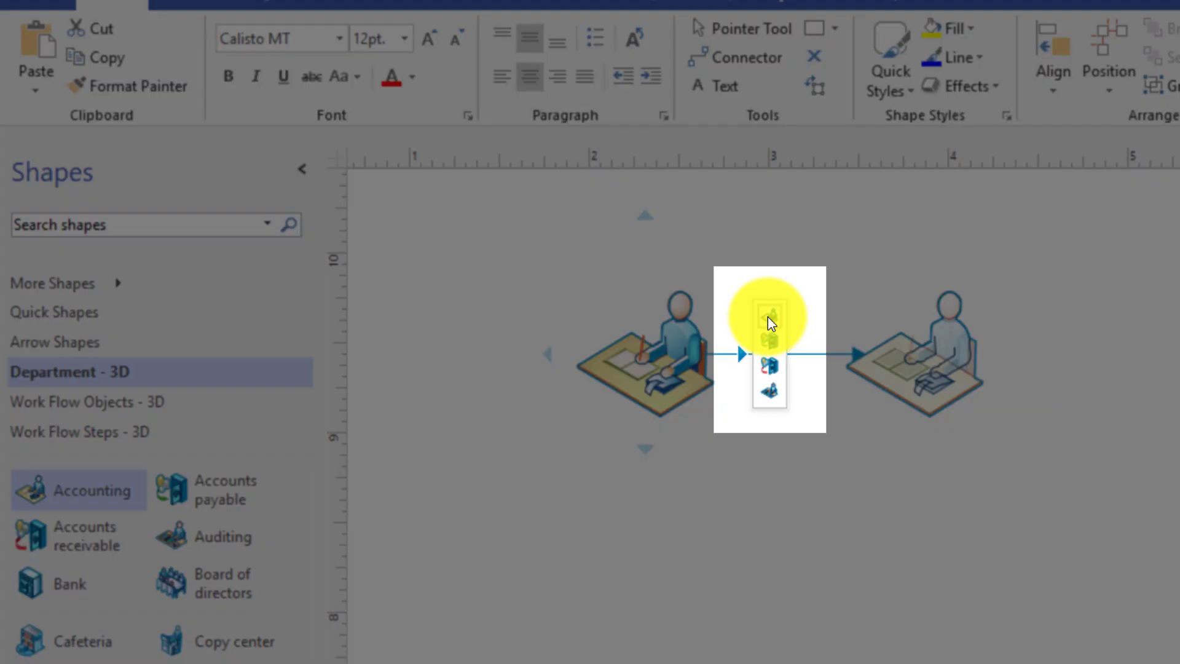
{"action": "mouse_move", "coordinate": [767, 330]}
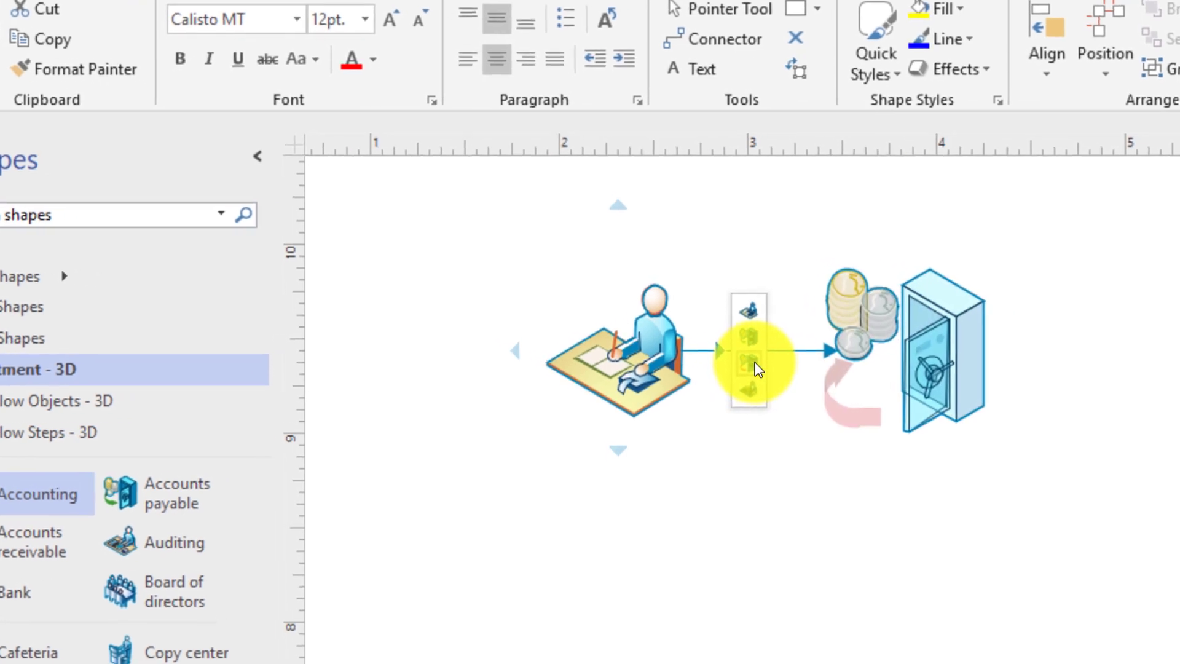
{"action": "left_click", "coordinate": [757, 368]}
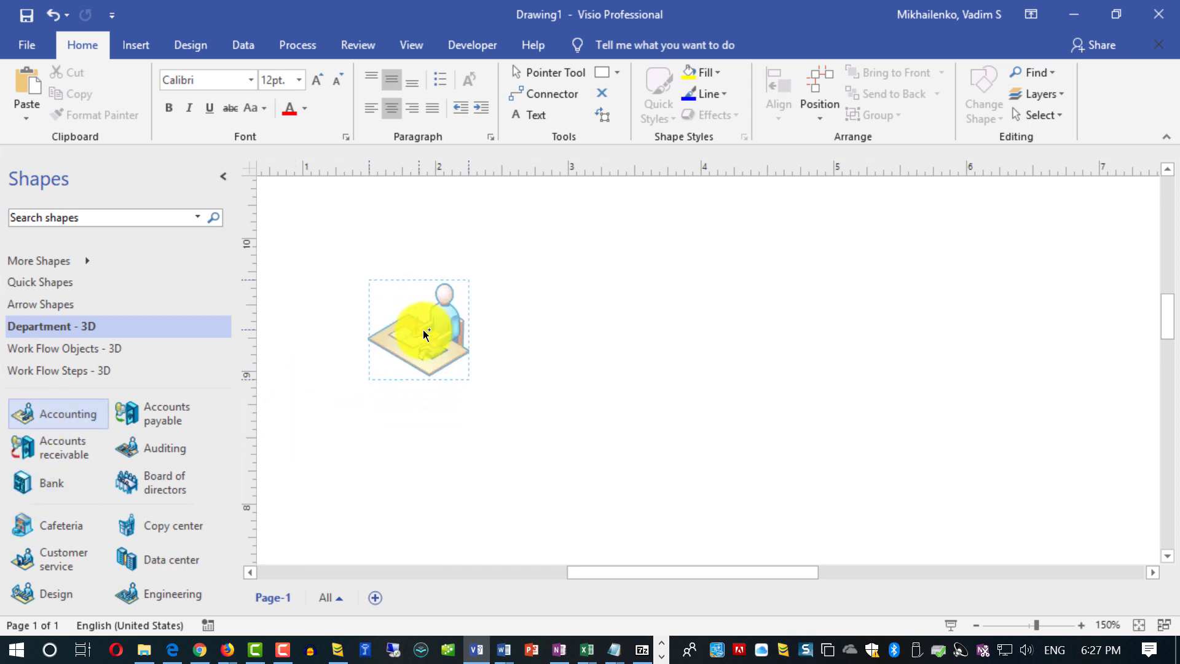
{"action": "left_click_drag", "start_coordinate": [426, 335], "coordinate": [426, 335]}
{"action": "left_click_drag", "start_coordinate": [22, 450], "coordinate": [692, 345]}
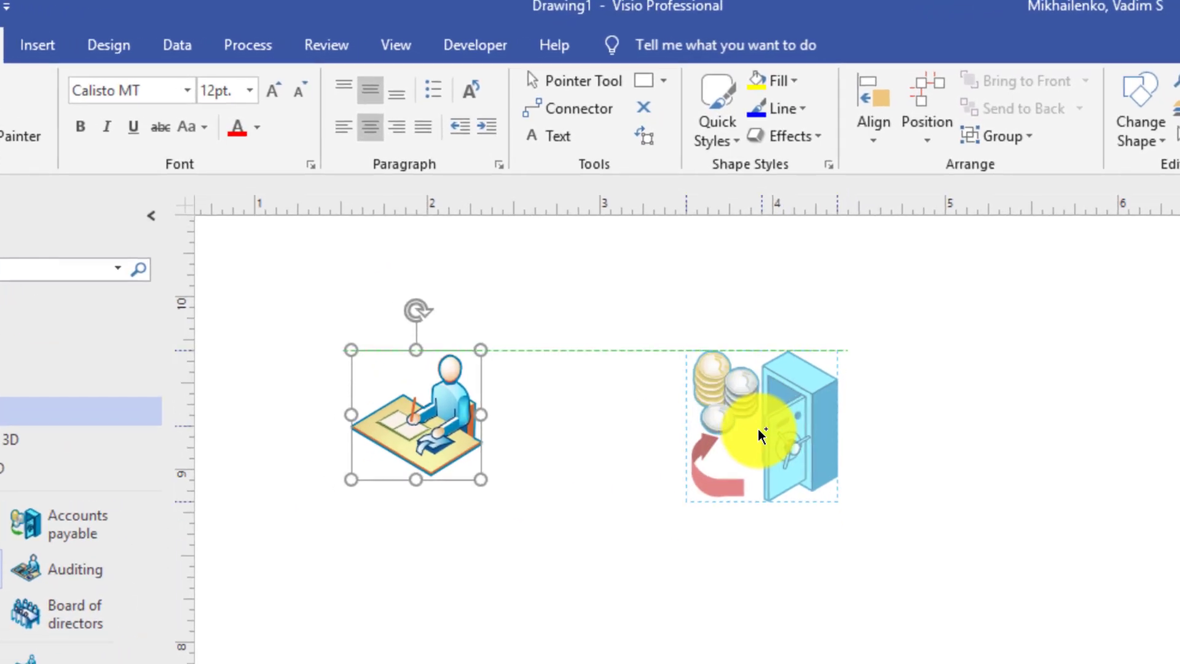
{"action": "left_click_drag", "start_coordinate": [762, 435], "coordinate": [736, 420]}
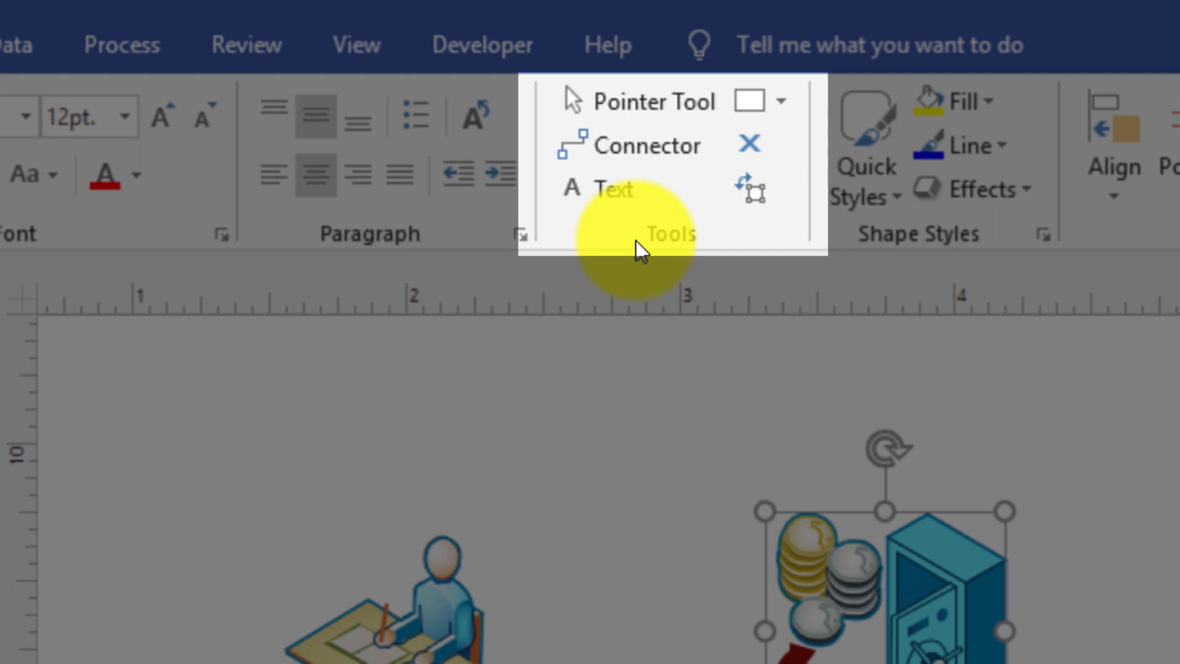
{"action": "left_click", "coordinate": [653, 156]}
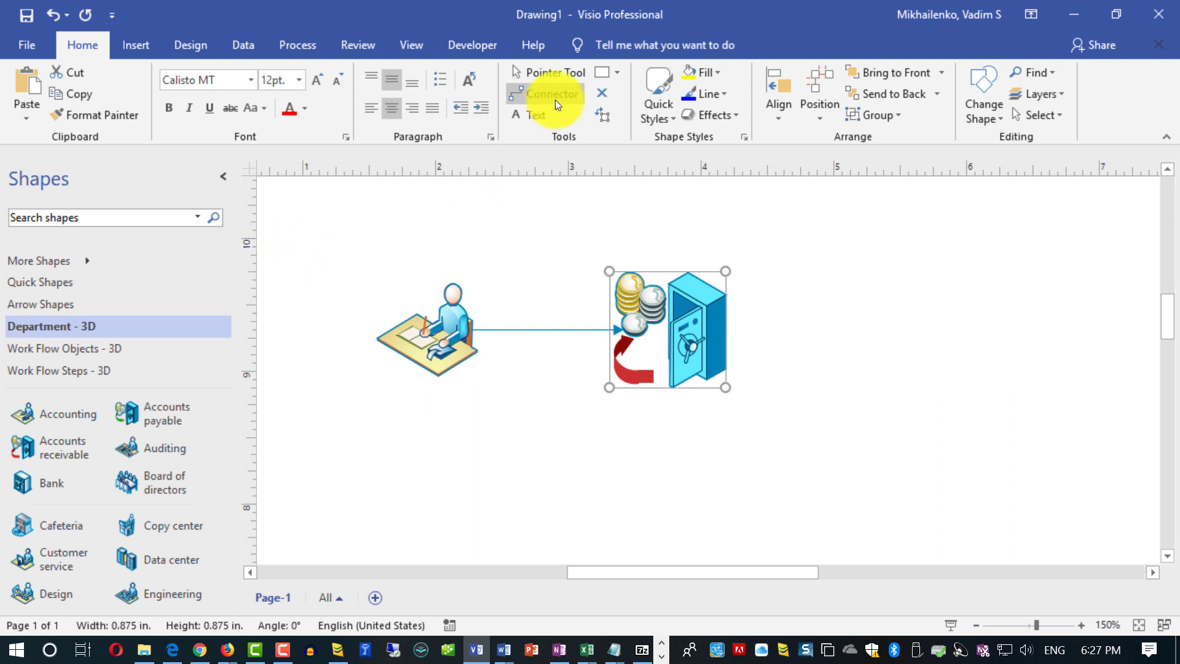
{"action": "left_click", "coordinate": [563, 75]}
{"action": "left_click_drag", "start_coordinate": [310, 211], "coordinate": [859, 406]}
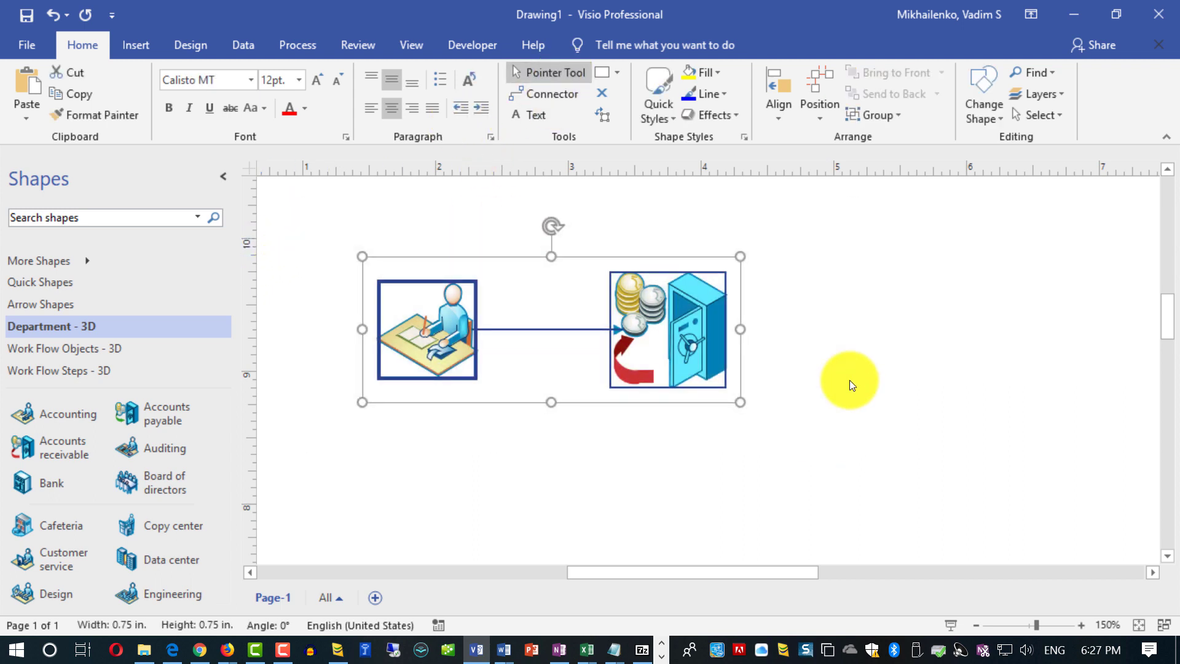
{"action": "key", "text": "Delete"}
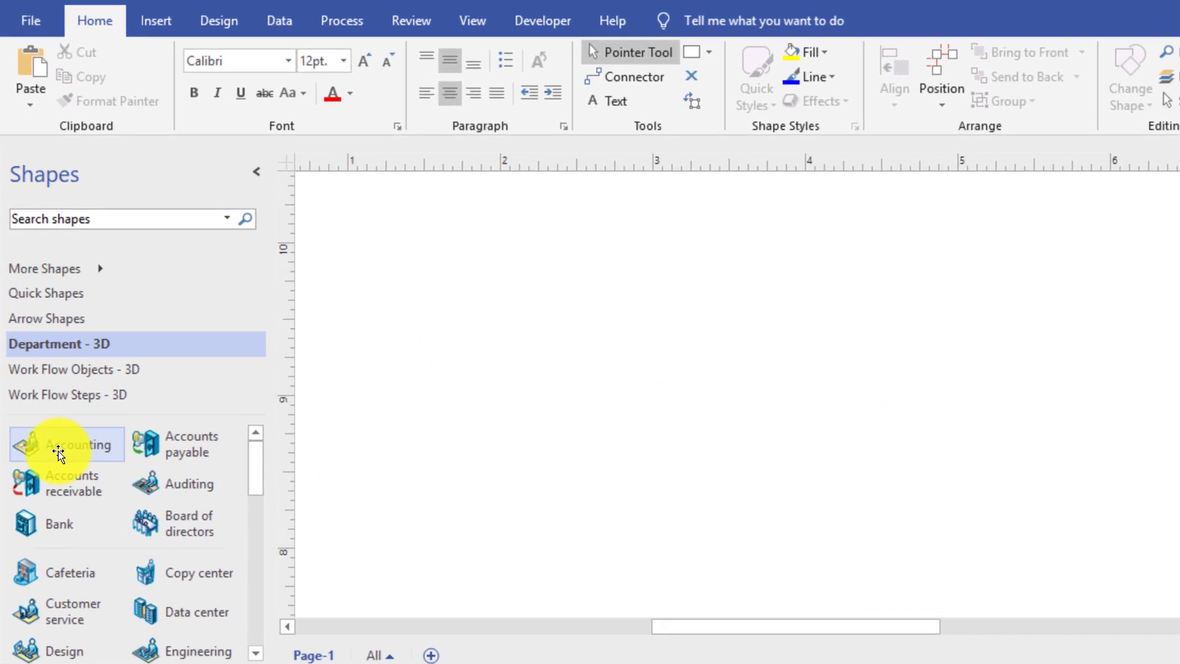
Drop Accounting and Accounts receivable shapes from Department - 3D and connect them.
{"action": "left_click_drag", "start_coordinate": [58, 453], "coordinate": [585, 338]}
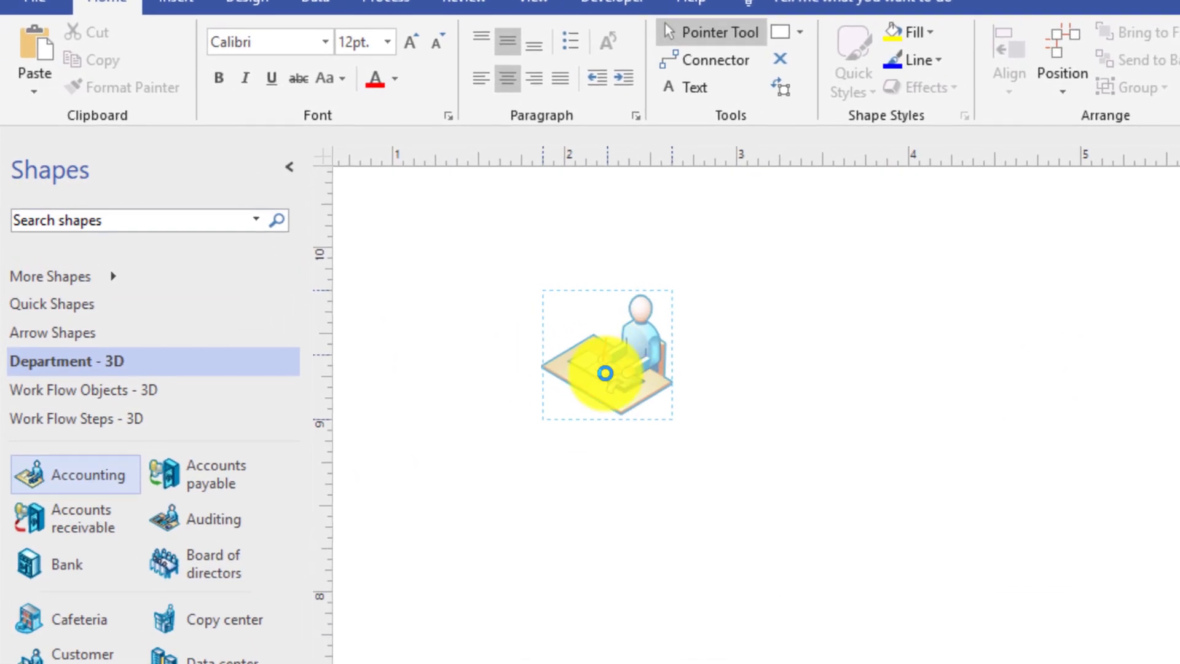
{"action": "left_click_drag", "start_coordinate": [79, 533], "coordinate": [946, 370]}
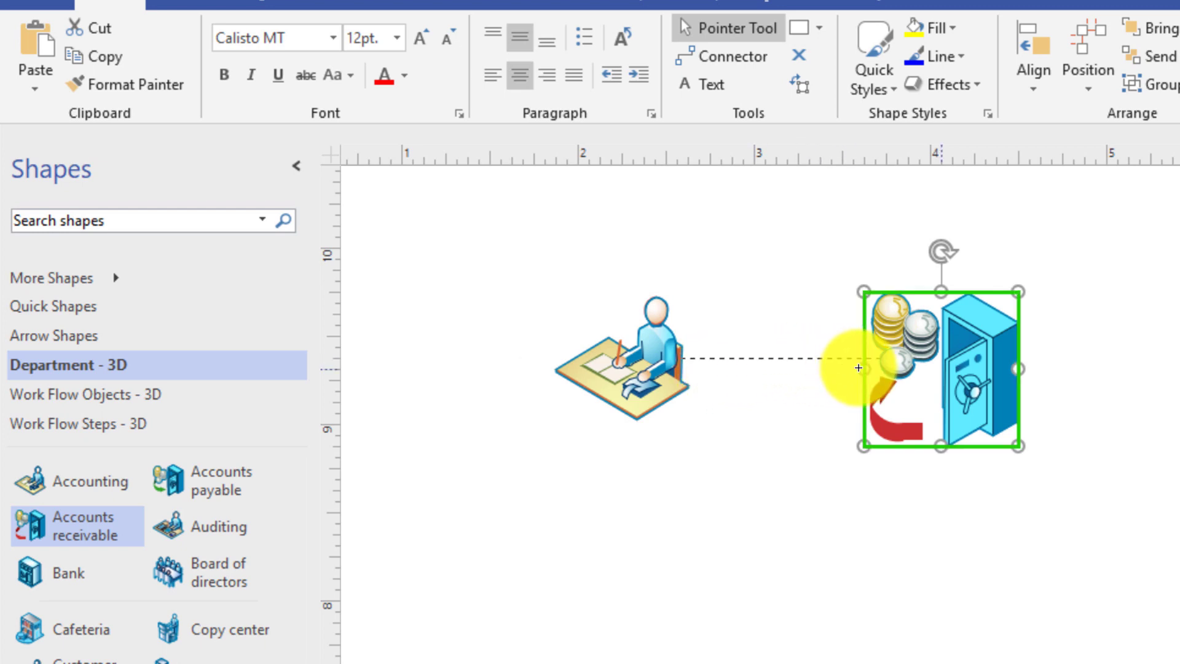
{"action": "left_click_drag", "start_coordinate": [859, 368], "coordinate": [864, 367]}
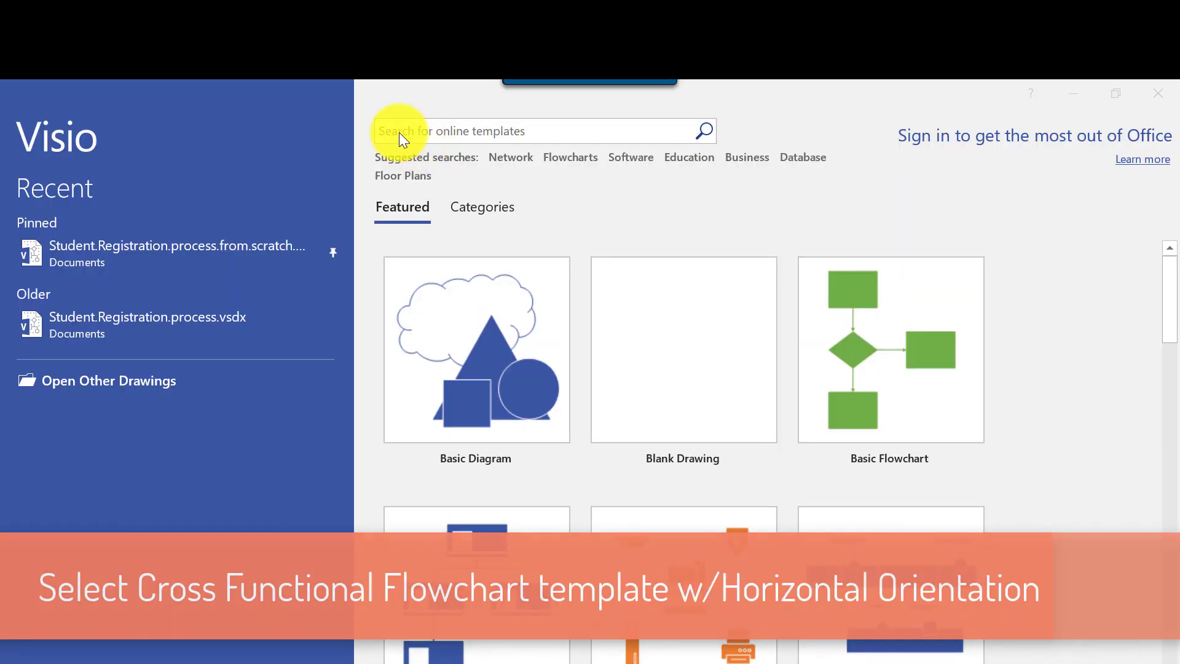
Search templates for 'flowchart' and create a Cross-Functional Flowchart with horizontal swimlanes.
{"action": "left_click", "coordinate": [387, 134]}
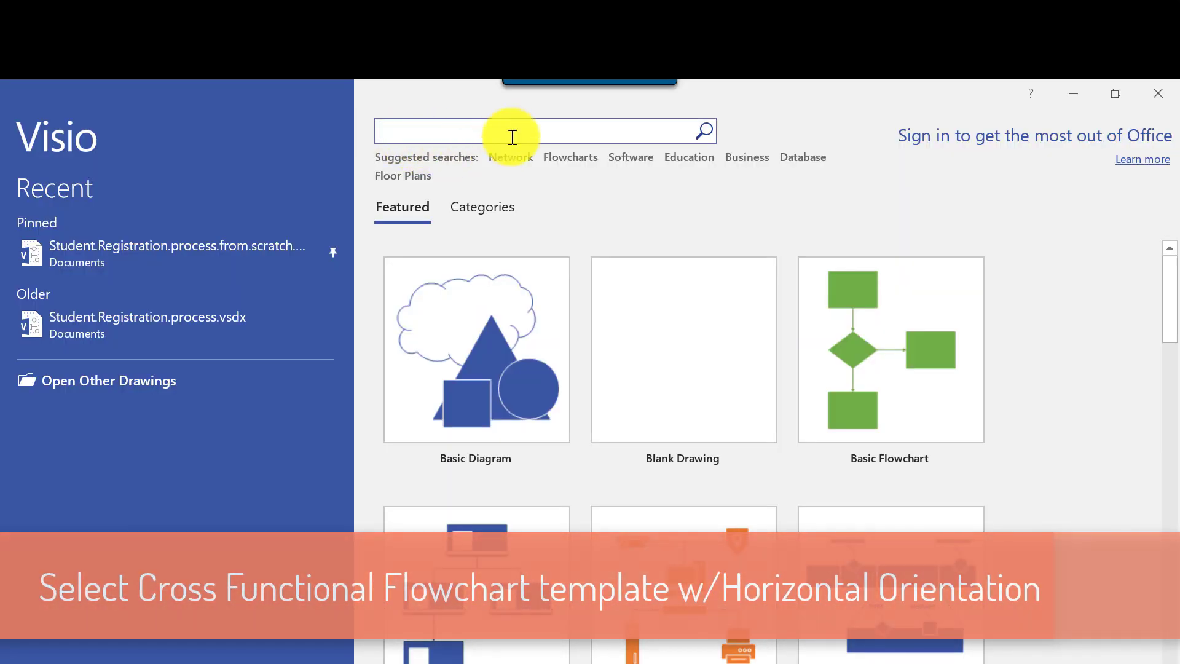
{"action": "type", "text": "flowchart"}
{"action": "key", "text": "Return"}
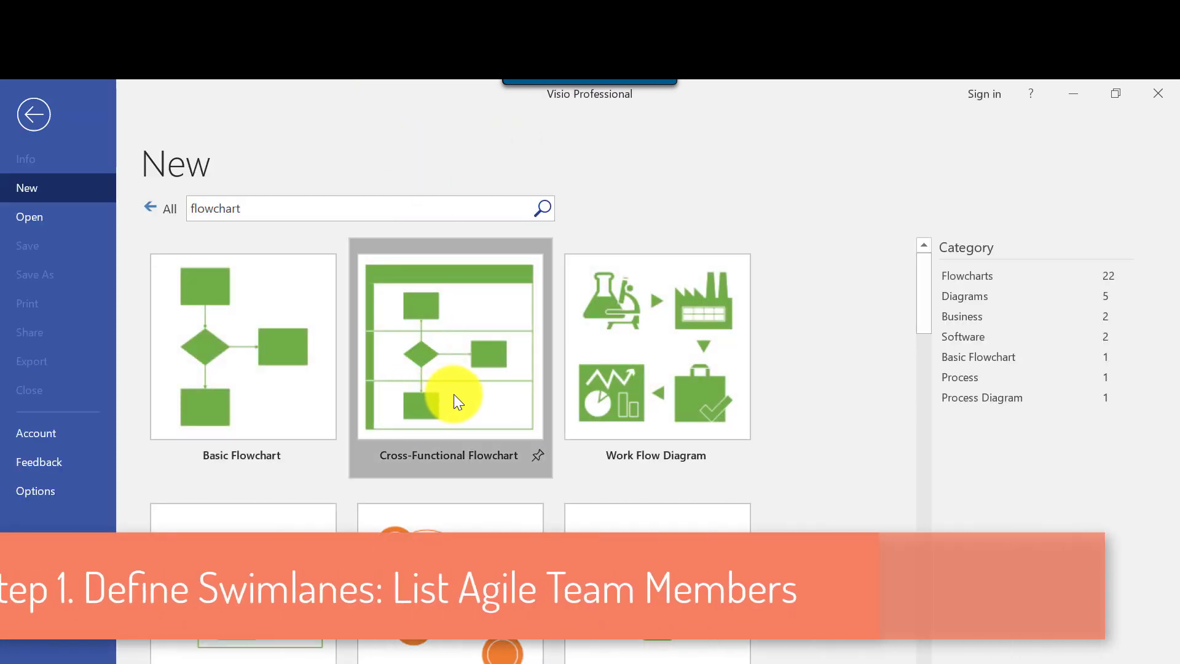
{"action": "double_click", "coordinate": [474, 403]}
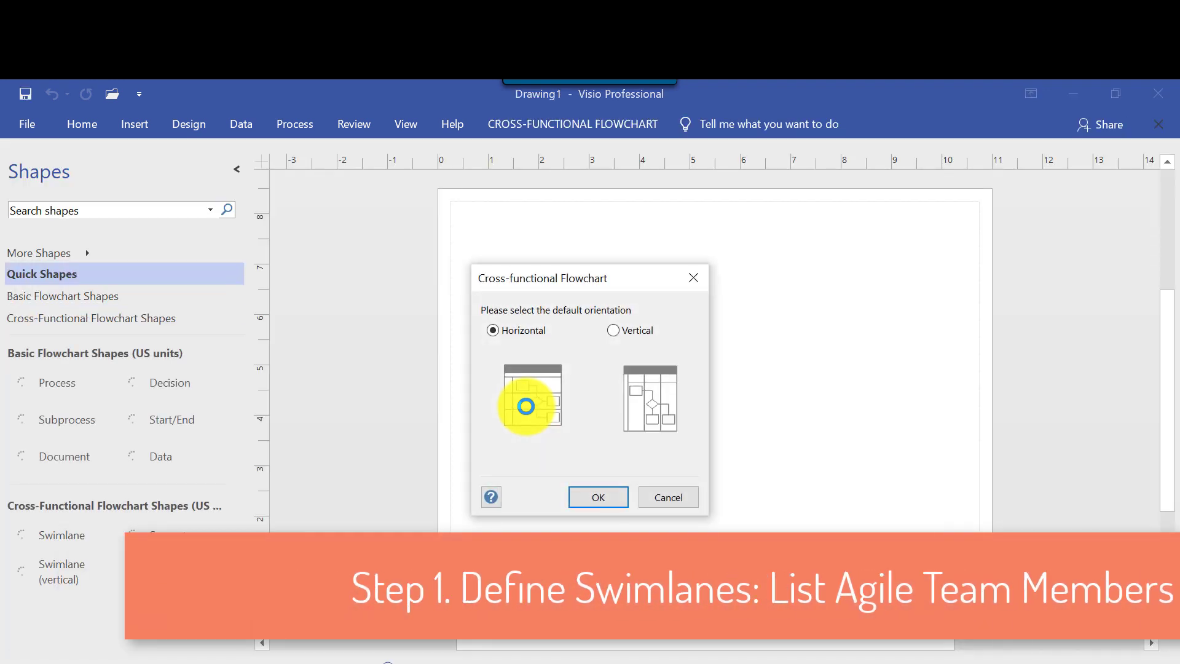
{"action": "left_click", "coordinate": [602, 499]}
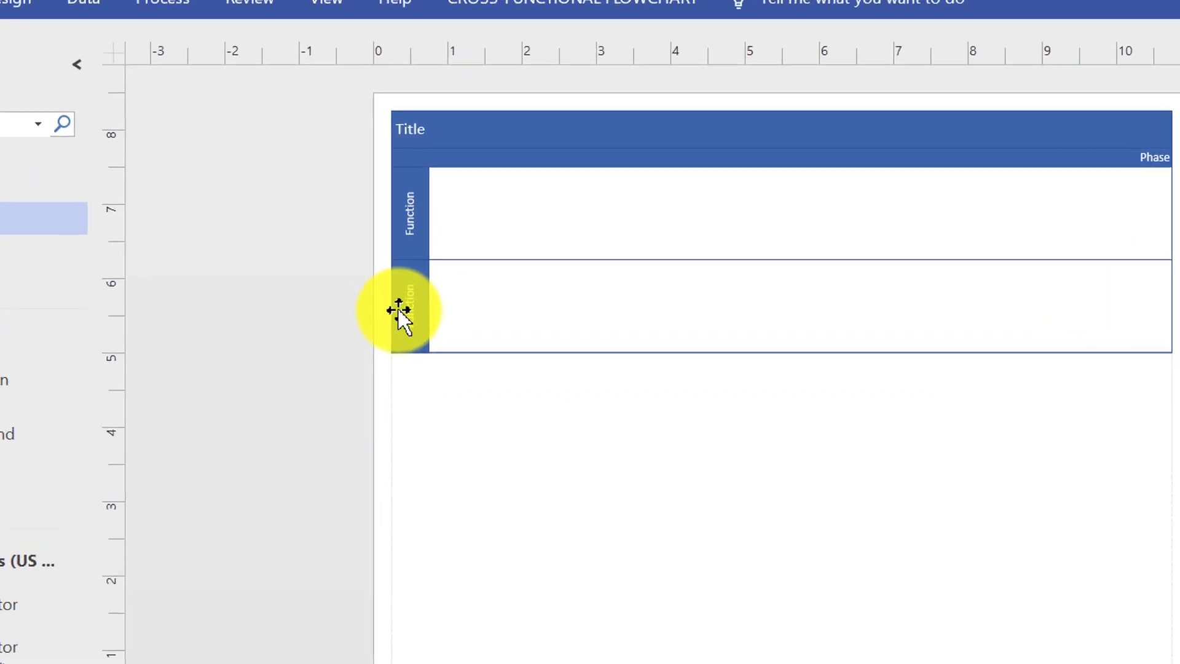
Label the first two Function lanes Product Owner and Development Team.
{"action": "double_click", "coordinate": [407, 228]}
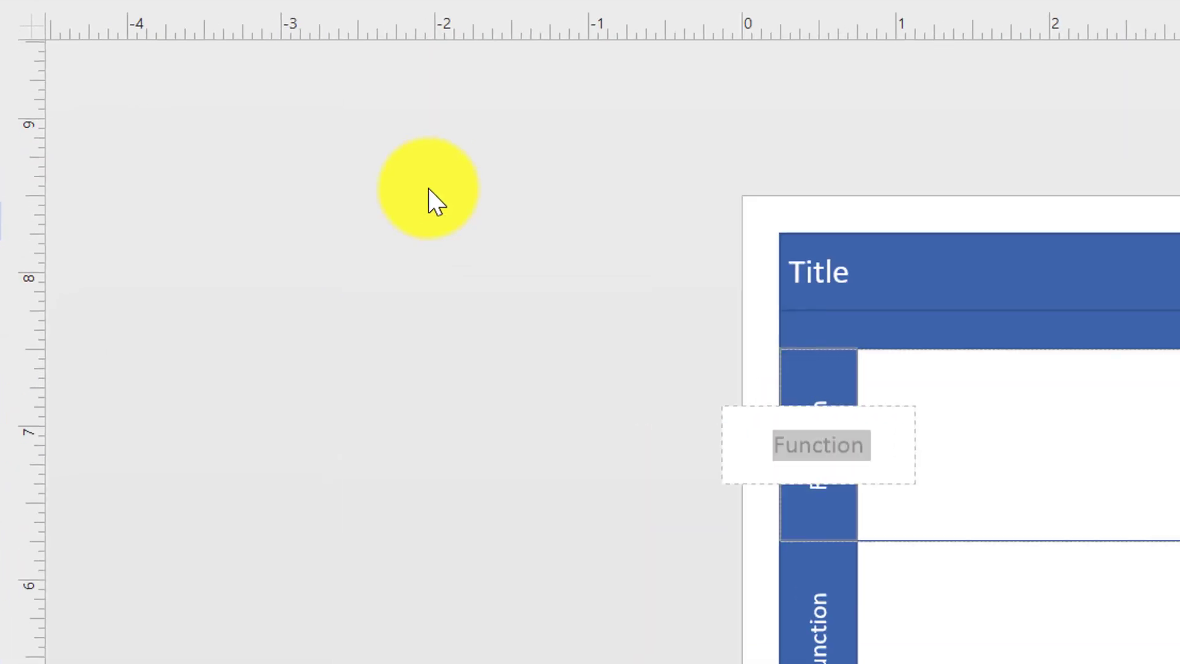
{"action": "type", "text": "Product Owner"}
{"action": "left_click", "coordinate": [809, 643]}
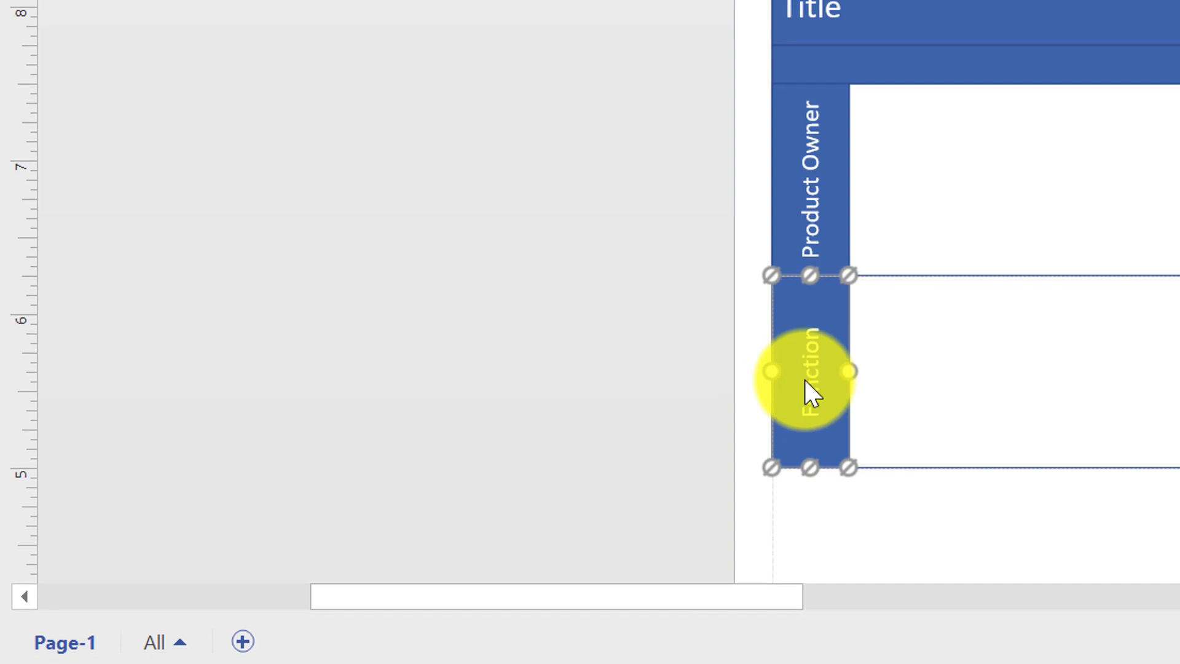
{"action": "double_click", "coordinate": [866, 655]}
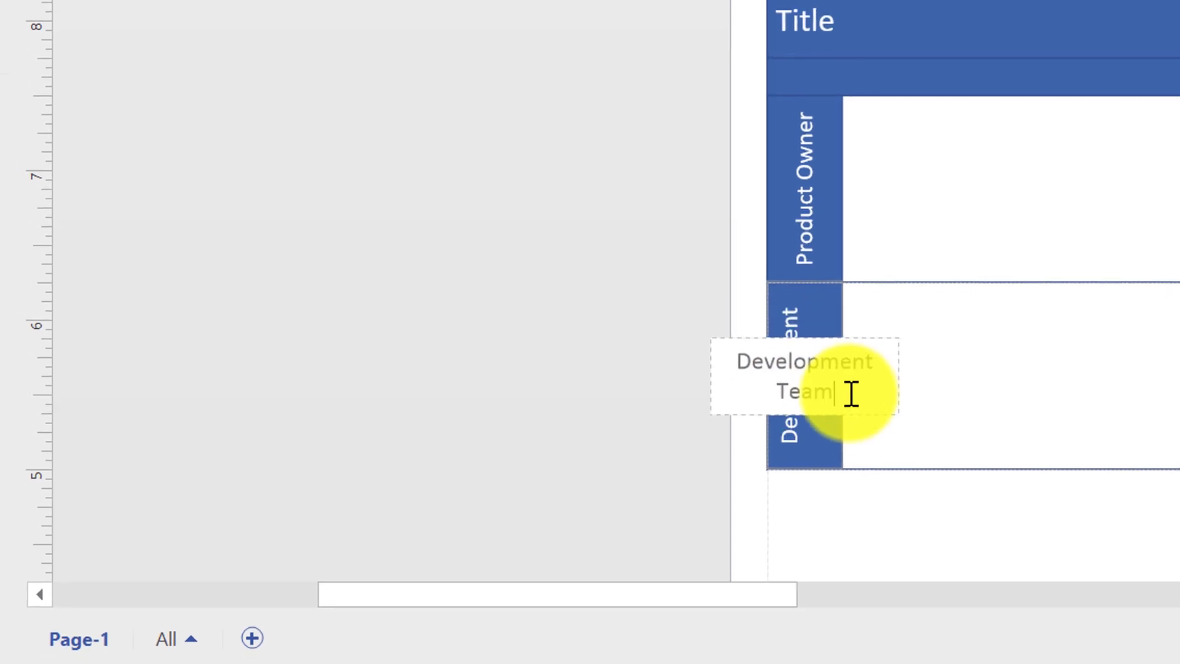
{"action": "left_click", "coordinate": [348, 267]}
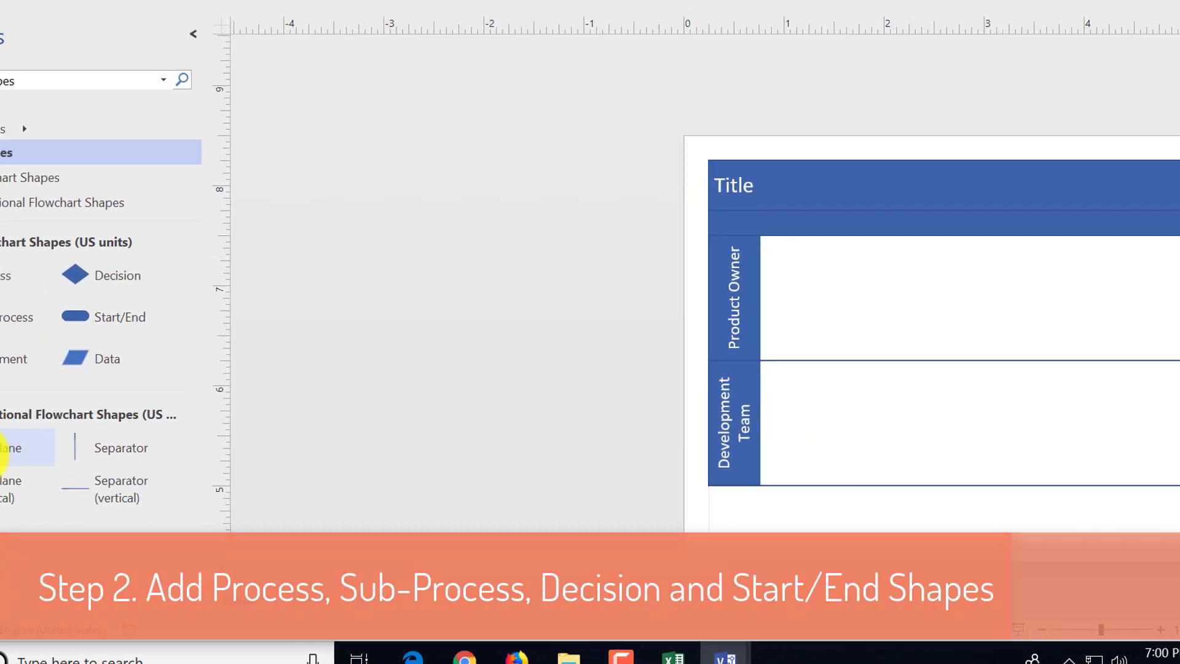
Add a Scrum Master swimlane below Development Team, plus another lane beneath it.
{"action": "left_click_drag", "start_coordinate": [3, 454], "coordinate": [861, 489]}
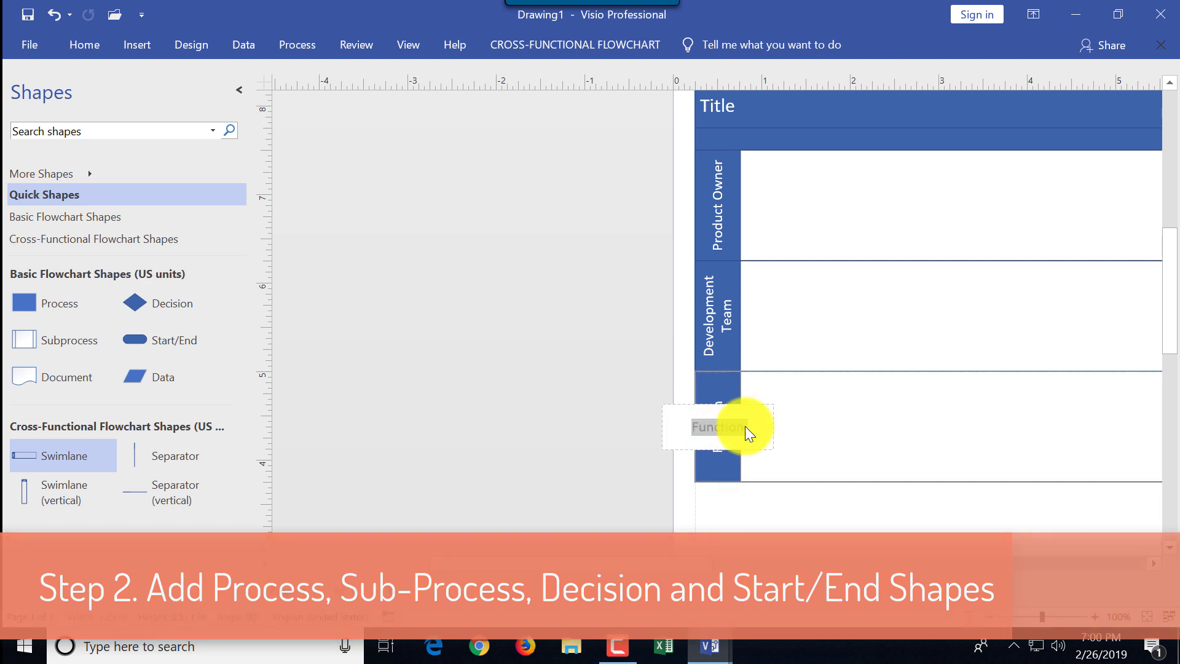
{"action": "type", "text": "Scrum Master"}
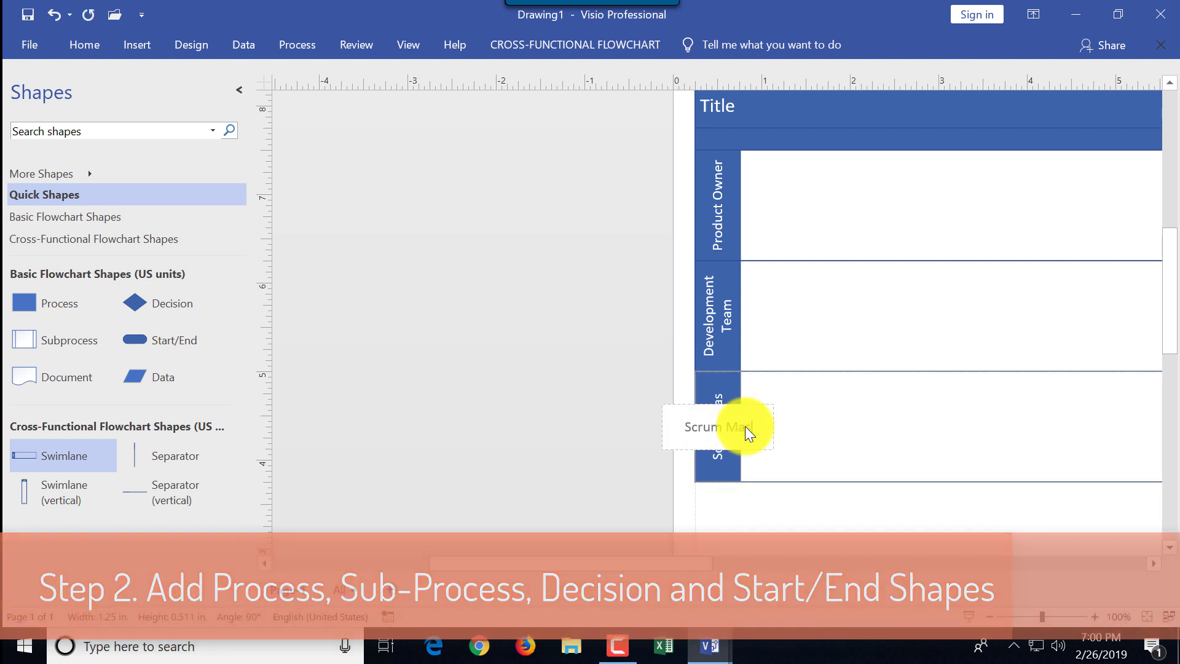
{"action": "left_click_drag", "start_coordinate": [21, 534], "coordinate": [910, 596]}
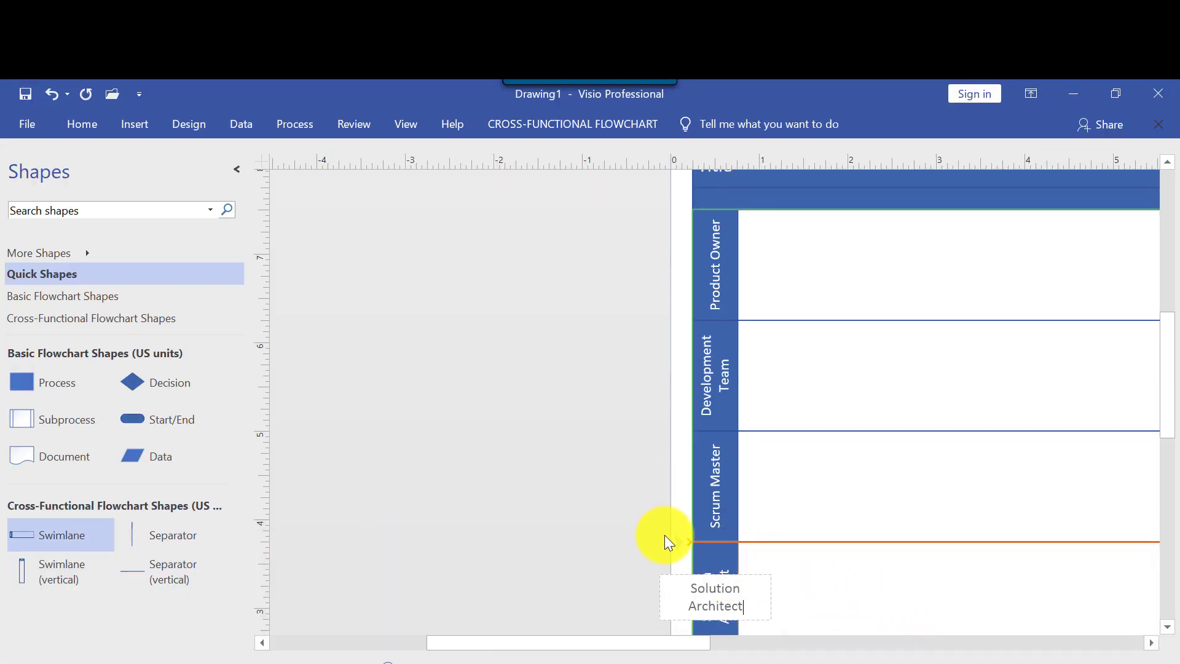
{"action": "left_click_drag", "start_coordinate": [663, 540], "coordinate": [664, 540]}
{"action": "scroll", "coordinate": [421, 592], "scroll_direction": "down", "scroll_amount": 3}
{"action": "left_click_drag", "start_coordinate": [52, 545], "coordinate": [902, 583]}
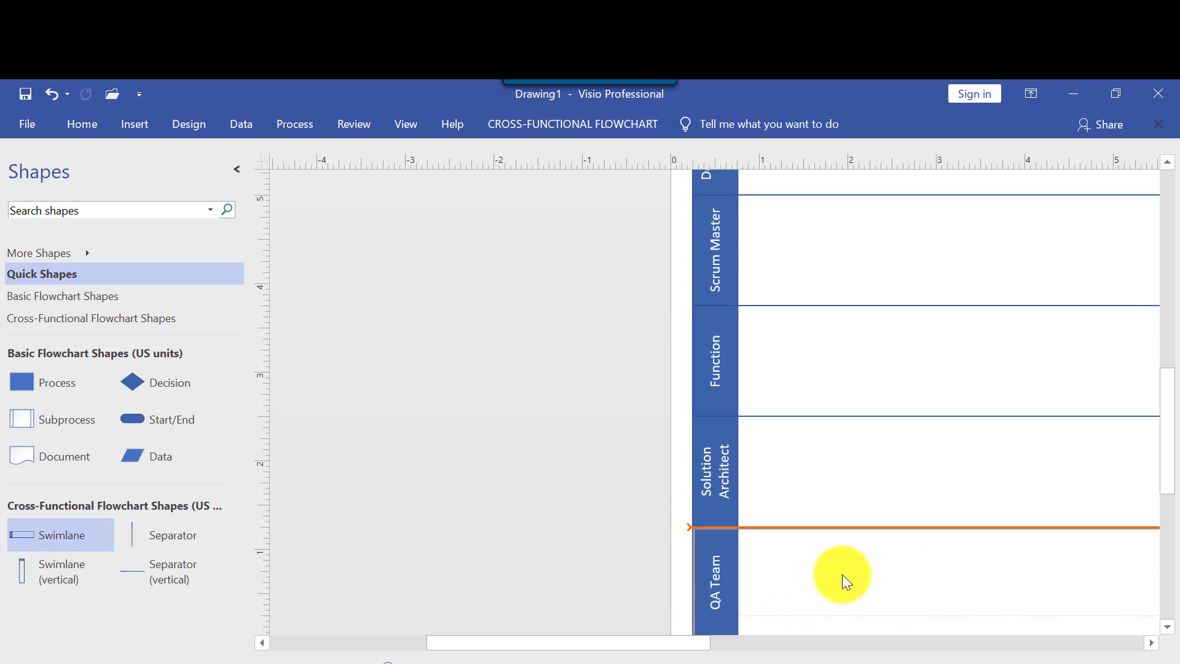
{"action": "left_click_drag", "start_coordinate": [837, 577], "coordinate": [837, 580]}
{"action": "scroll", "coordinate": [700, 510], "scroll_direction": "right", "scroll_amount": 3}
{"action": "scroll", "coordinate": [699, 510], "scroll_direction": "up", "scroll_amount": 5}
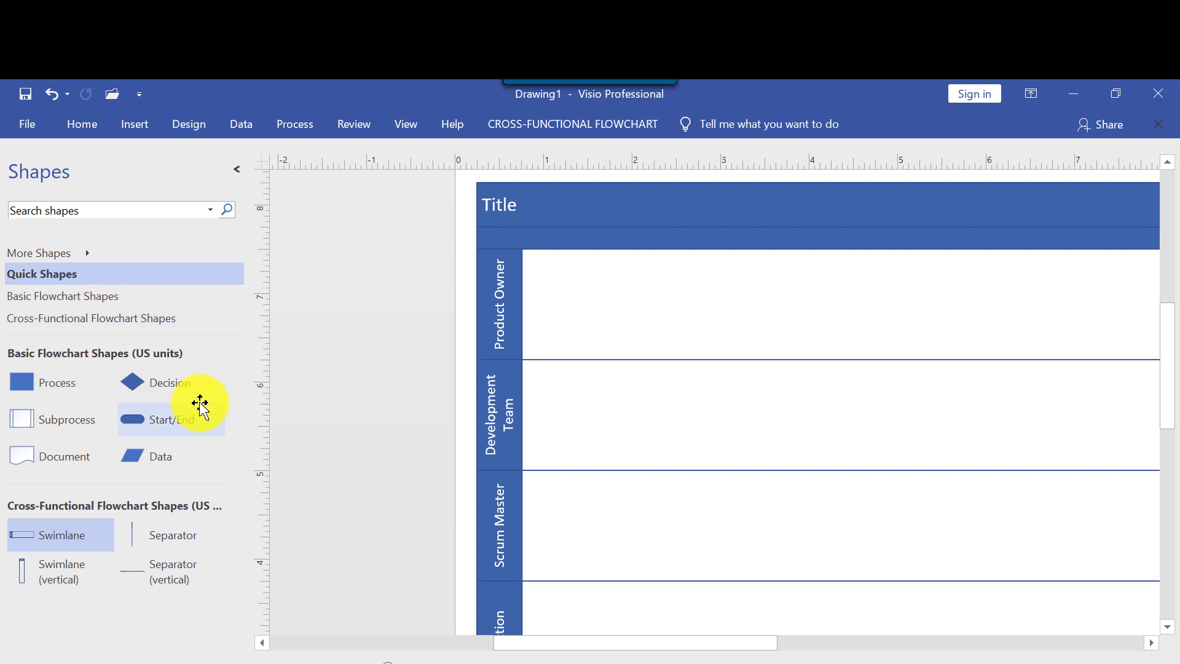
Place a Start terminator in Product Owner and connect a 'Capture Business Demand' process step.
{"action": "left_click_drag", "start_coordinate": [639, 310], "coordinate": [592, 312]}
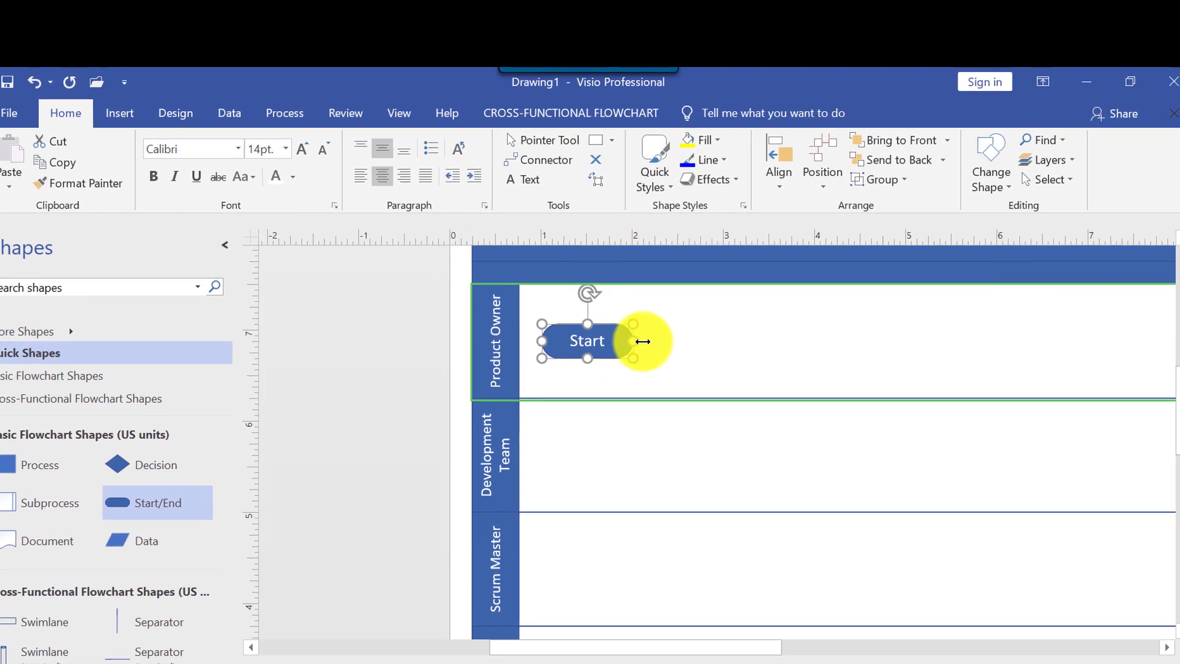
{"action": "left_click", "coordinate": [682, 323]}
{"action": "double_click", "coordinate": [747, 341]}
{"action": "type", "text": "Capture Business Demand"}
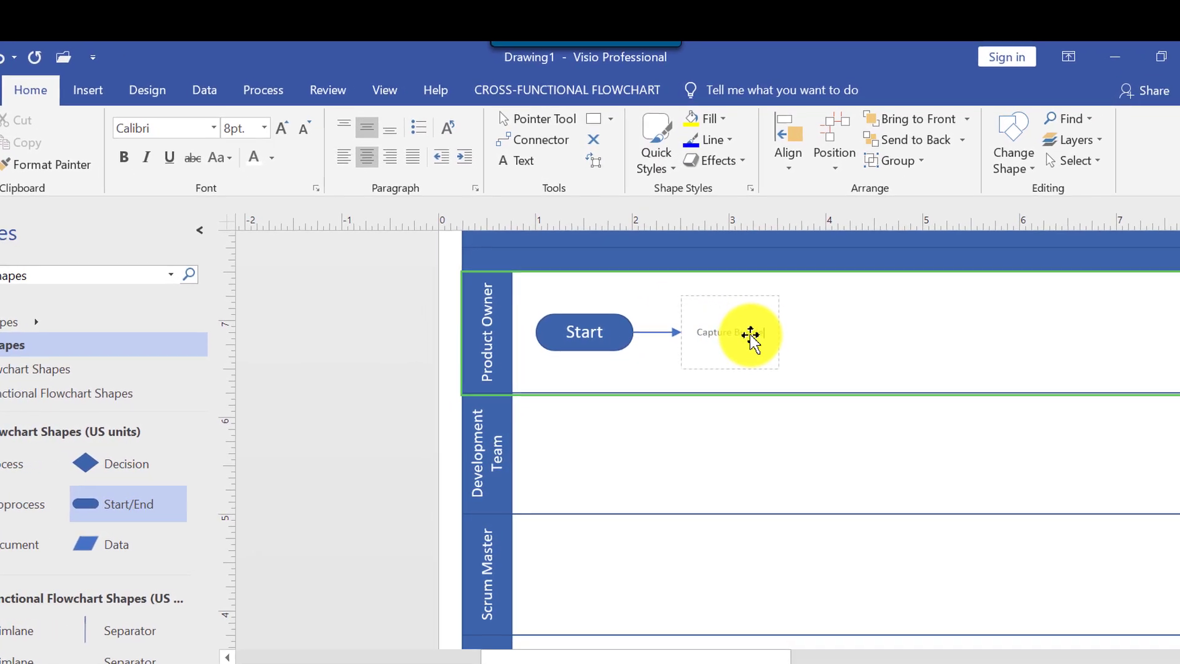
{"action": "left_click", "coordinate": [937, 378]}
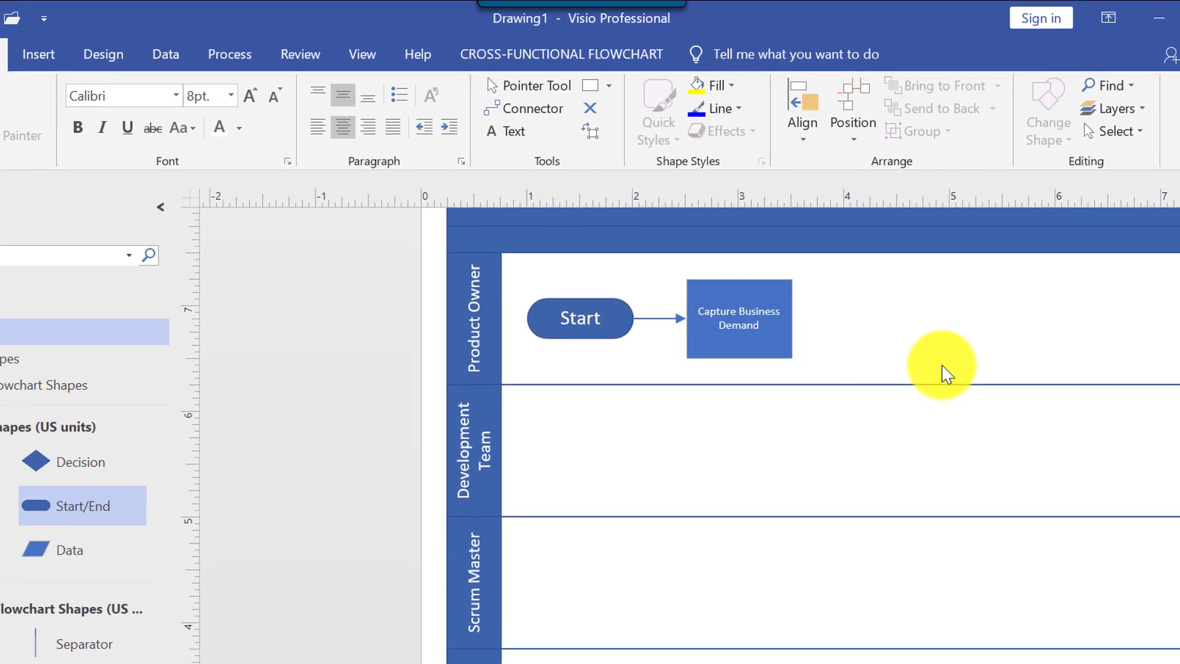
Add connected steps 'Create User Stories and Define Acceptance…' and 'Review Delivery Plan with Other Teams'.
{"action": "mouse_move", "coordinate": [707, 440]}
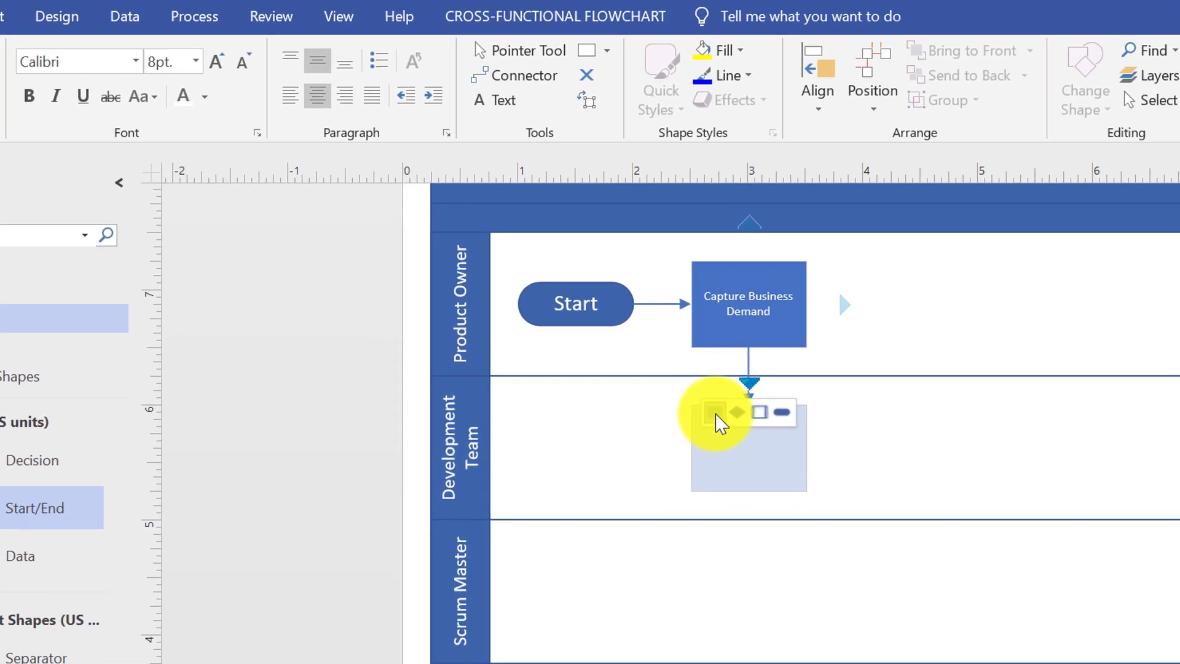
{"action": "left_click", "coordinate": [711, 416]}
{"action": "type", "text": "Create User Stories and Def"}
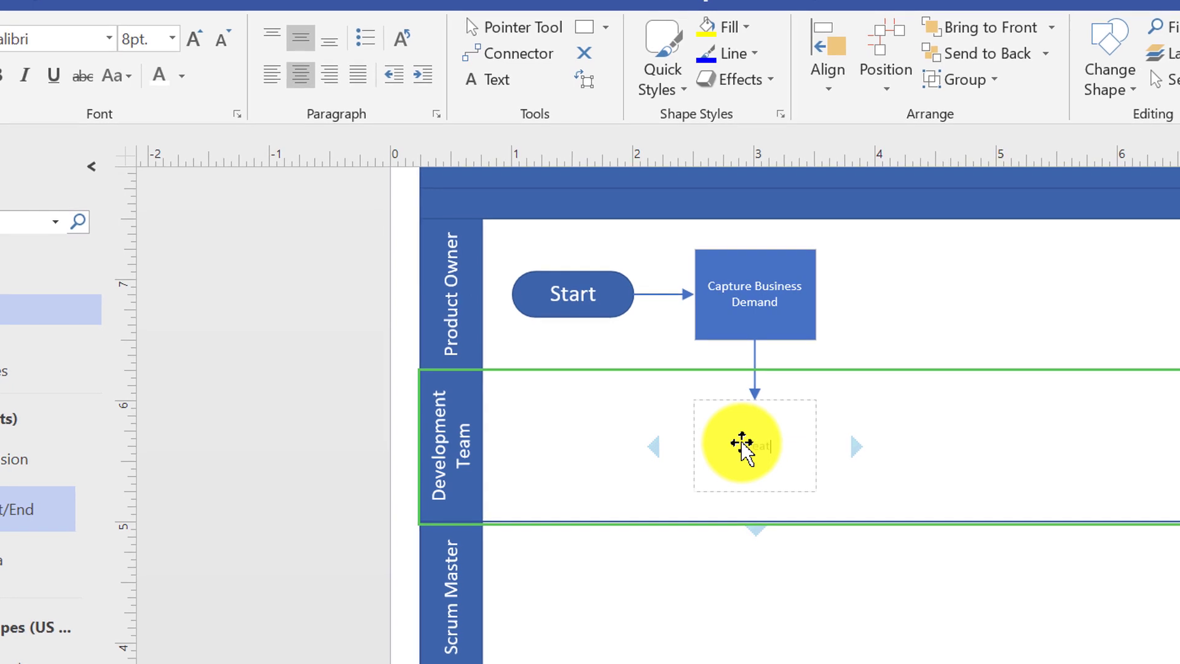
{"action": "type", "text": "ine Acceptance R"}
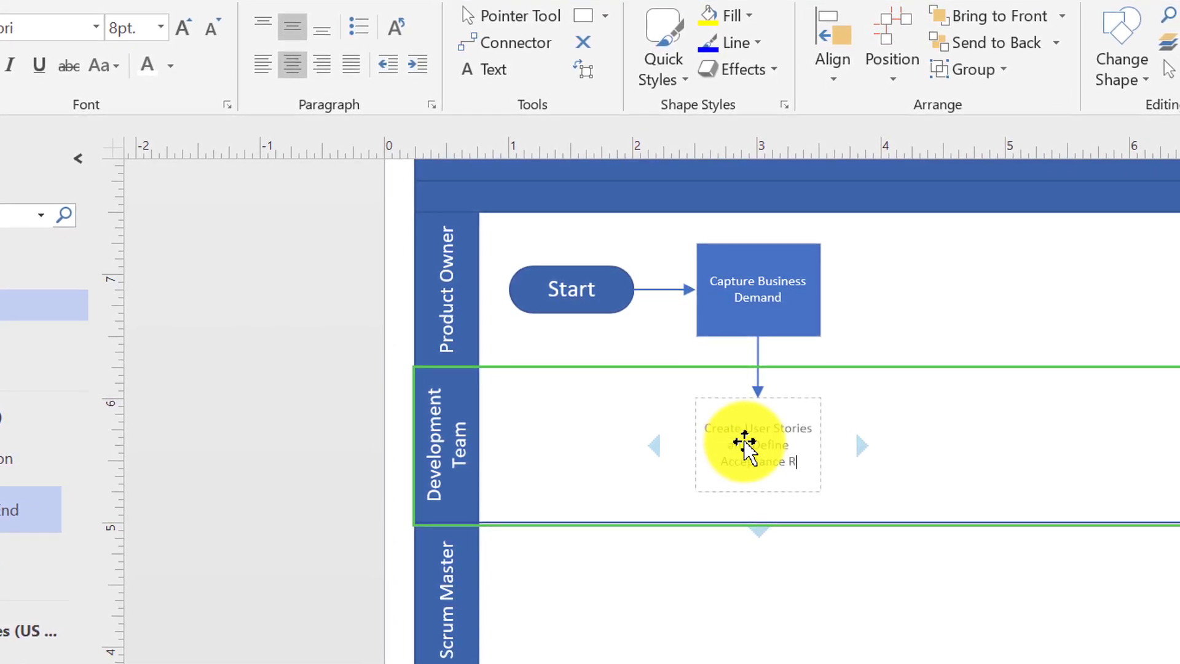
{"action": "left_click", "coordinate": [977, 470]}
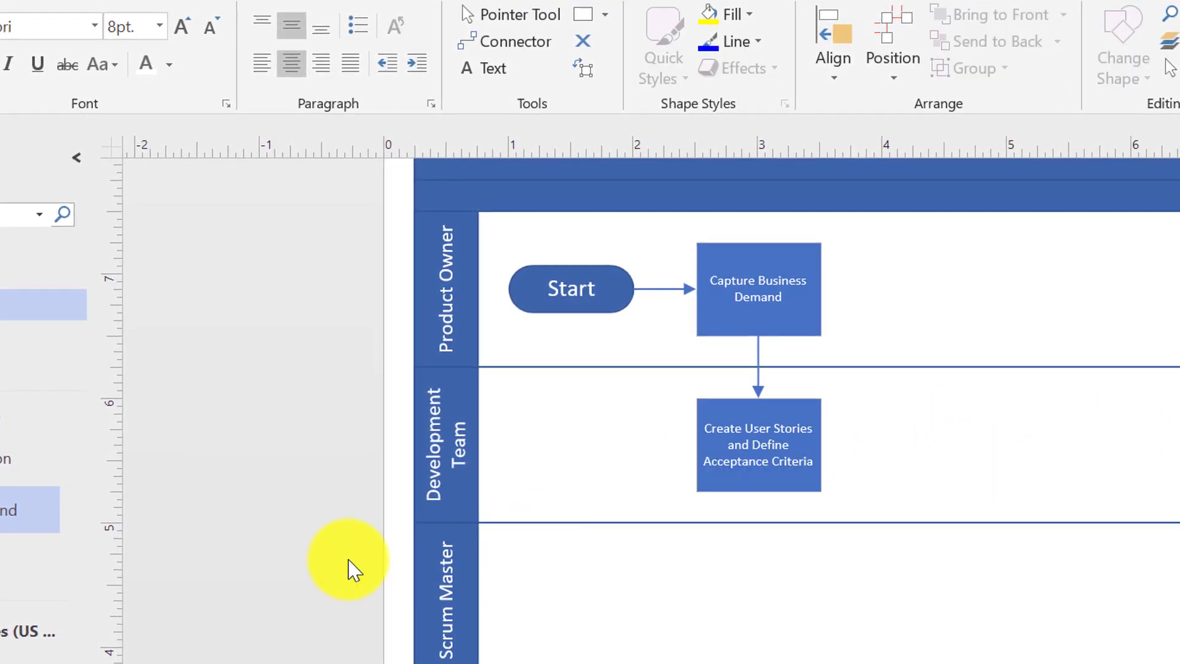
{"action": "left_click", "coordinate": [720, 561]}
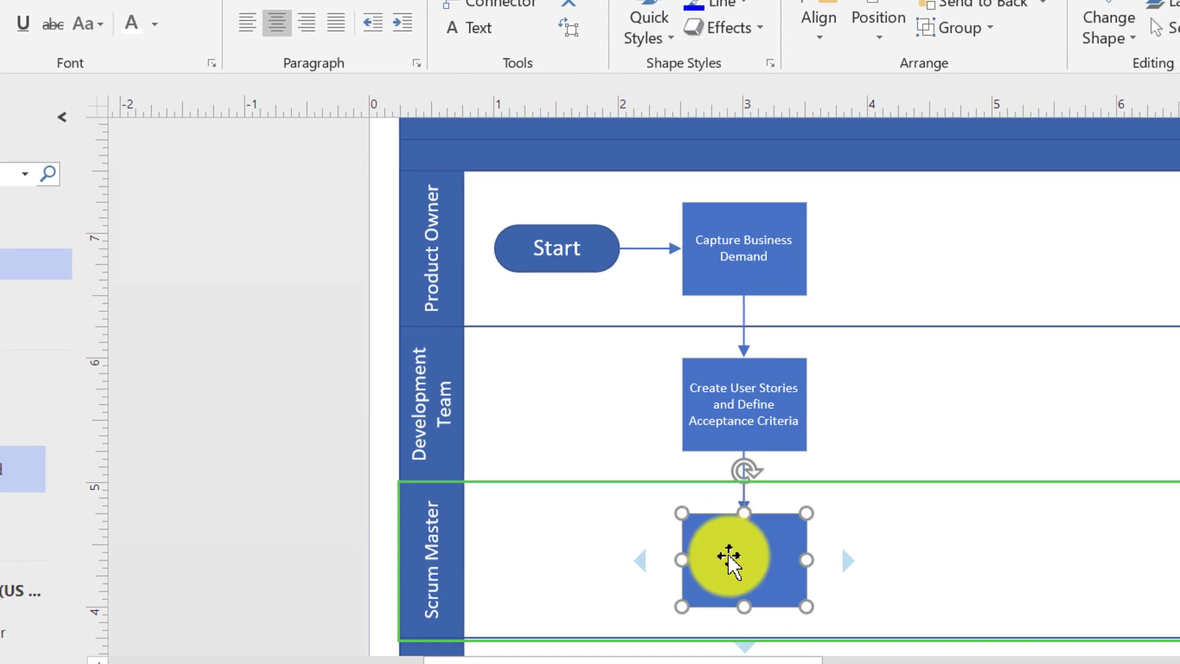
{"action": "type", "text": "Review Delivery Plan with Other Te"}
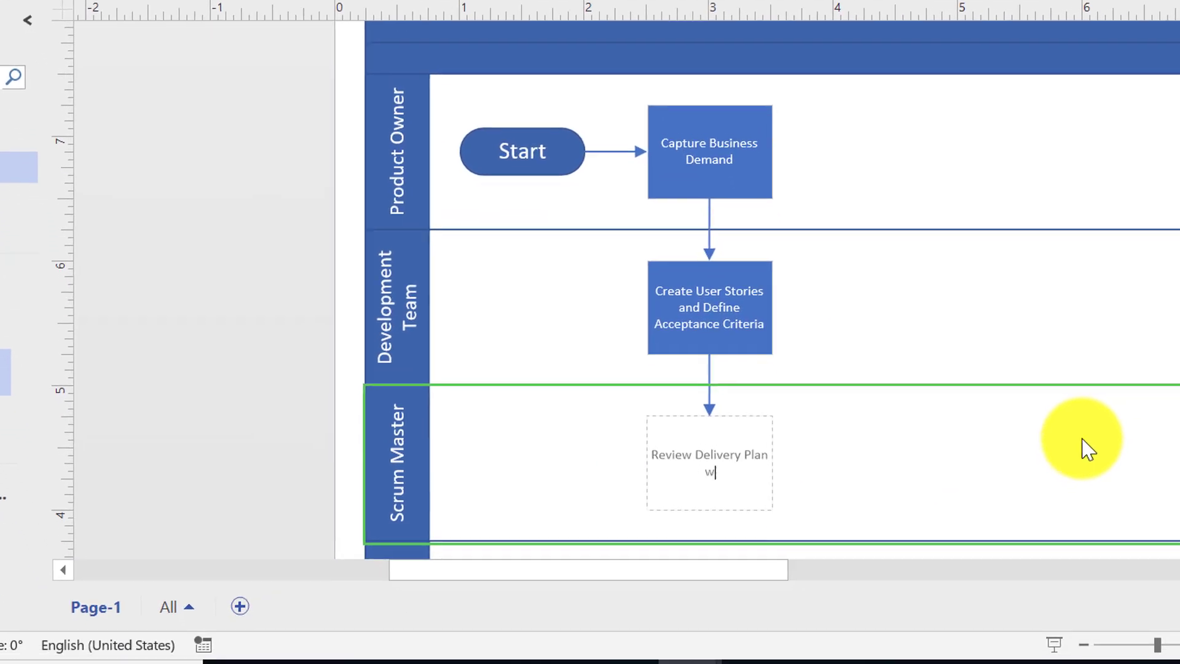
{"action": "type", "text": "ams"}
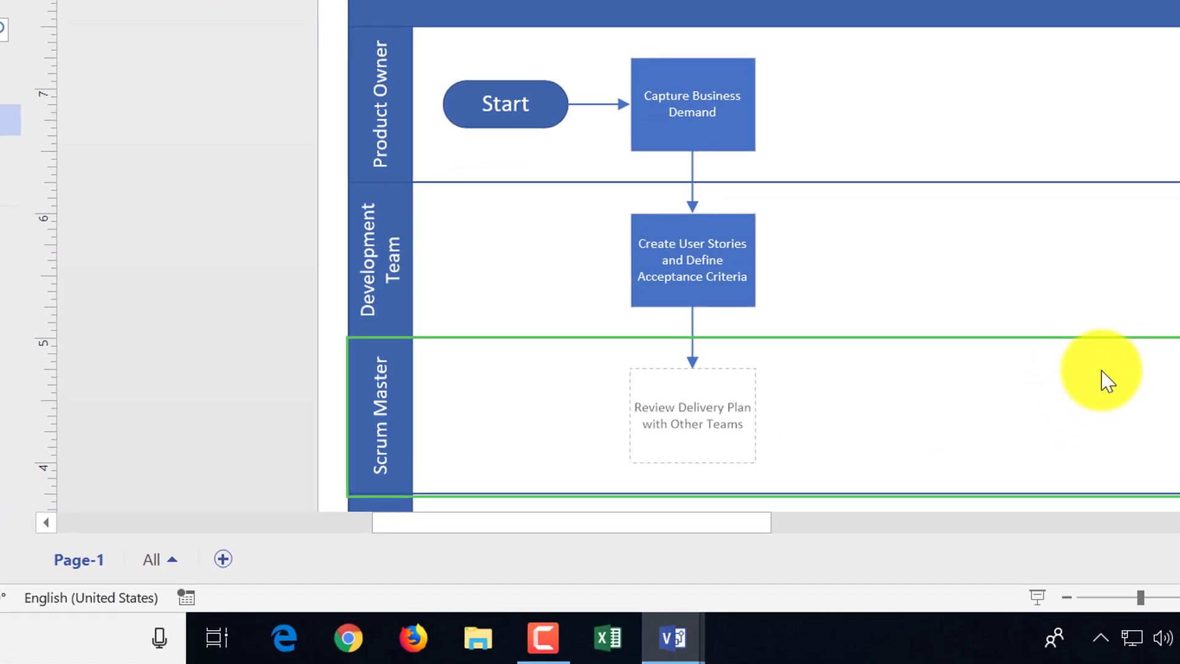
{"action": "left_click", "coordinate": [1077, 382]}
Add a Risk Mitigation and Planning subprocess, then a connected Create and Refine Solution Design step.
{"action": "left_click", "coordinate": [825, 451]}
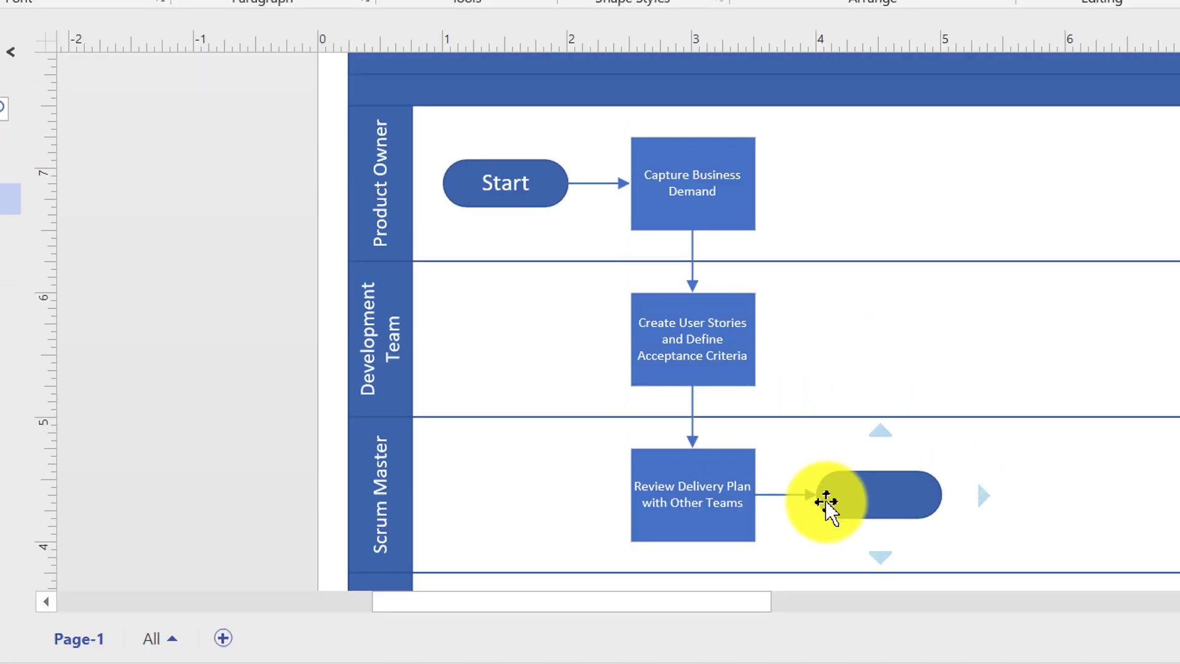
{"action": "left_click", "coordinate": [824, 505]}
{"action": "type", "text": "Risk Mitigation and Planning"}
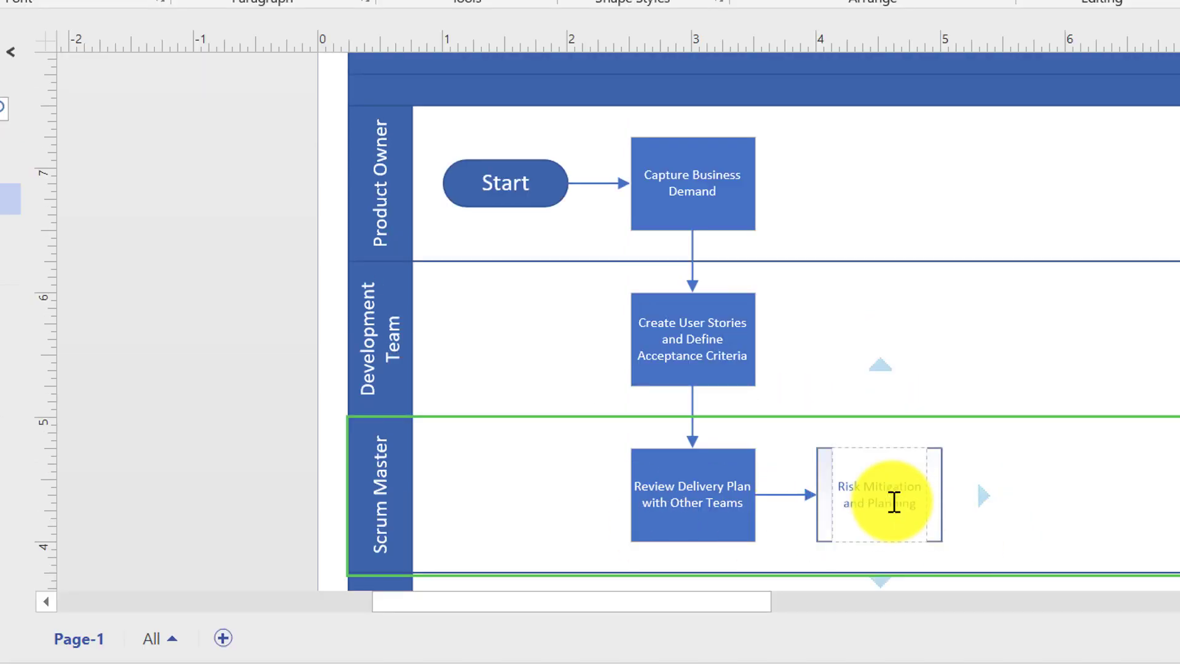
{"action": "key", "text": "Escape"}
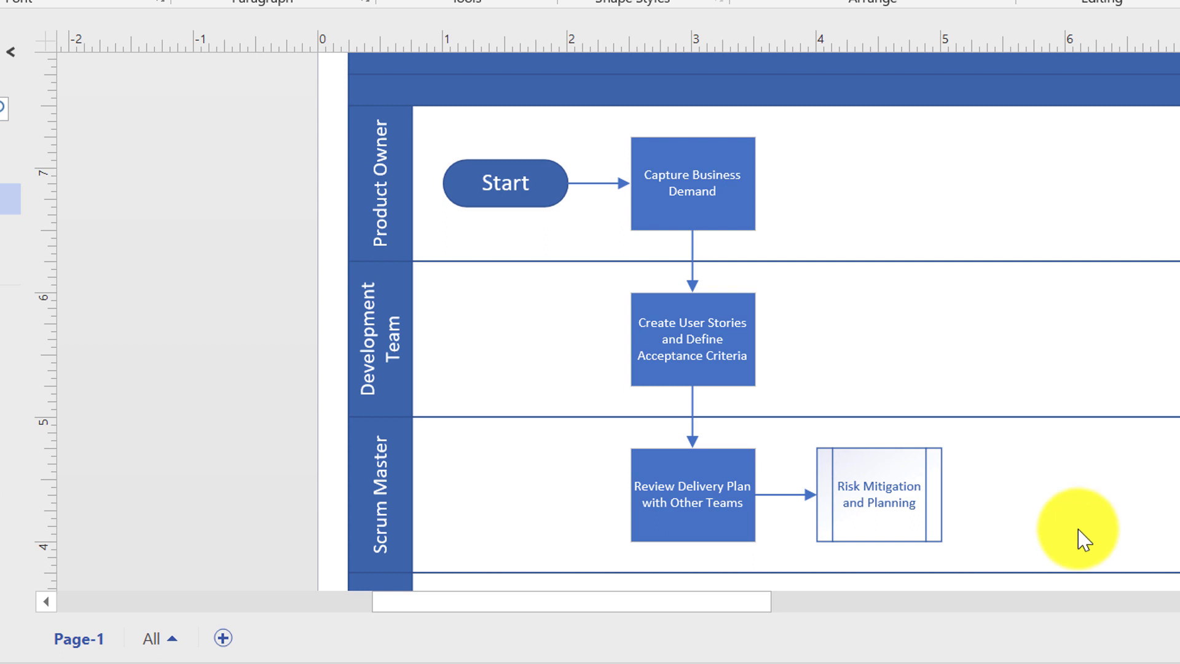
{"action": "mouse_move", "coordinate": [879, 434]}
{"action": "left_click", "coordinate": [848, 382]}
{"action": "type", "text": "Pre"}
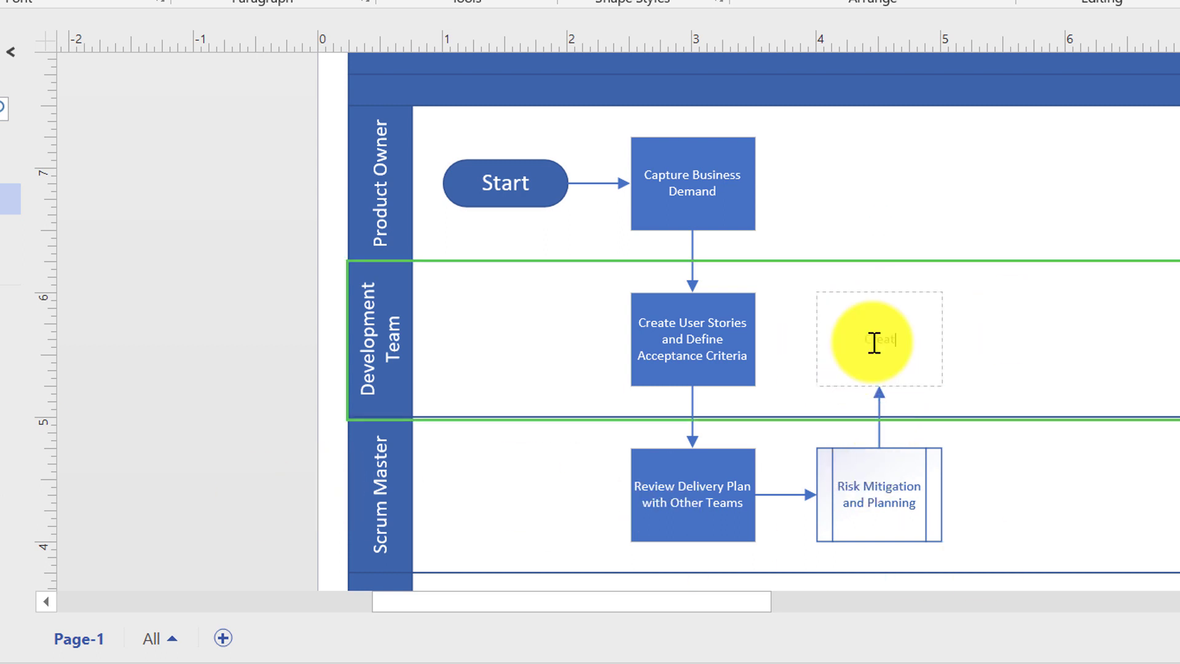
{"action": "type", "text": " Design"}
{"action": "key", "text": "Escape"}
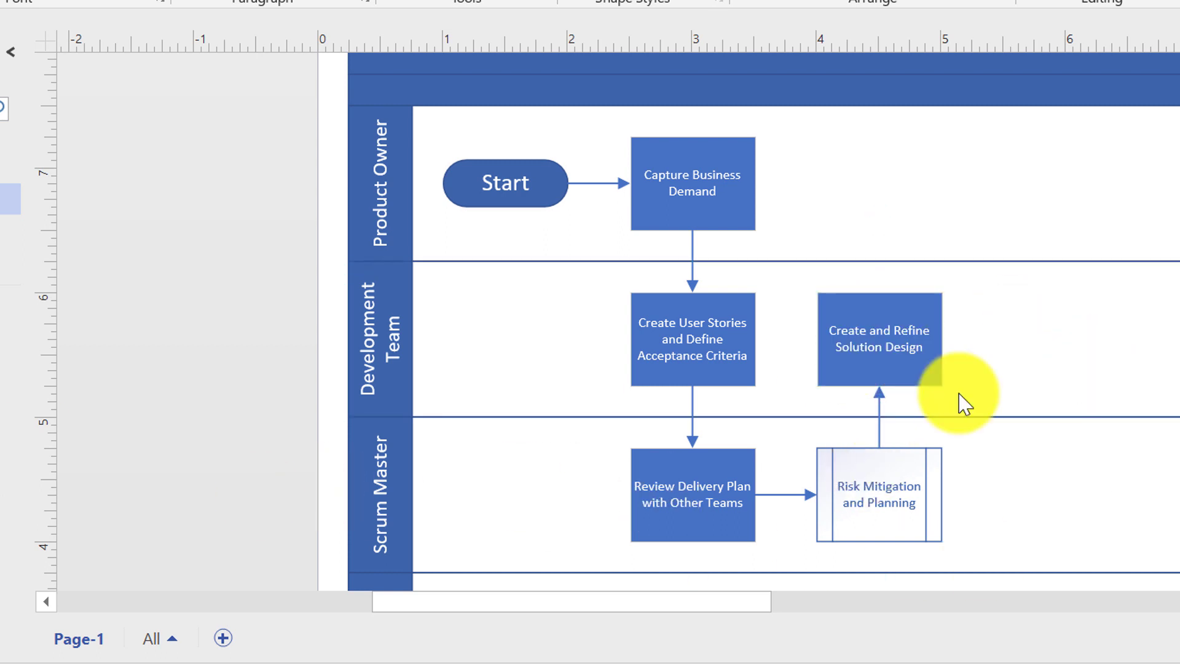
{"action": "scroll", "coordinate": [1088, 369], "scroll_direction": "down", "scroll_amount": 3}
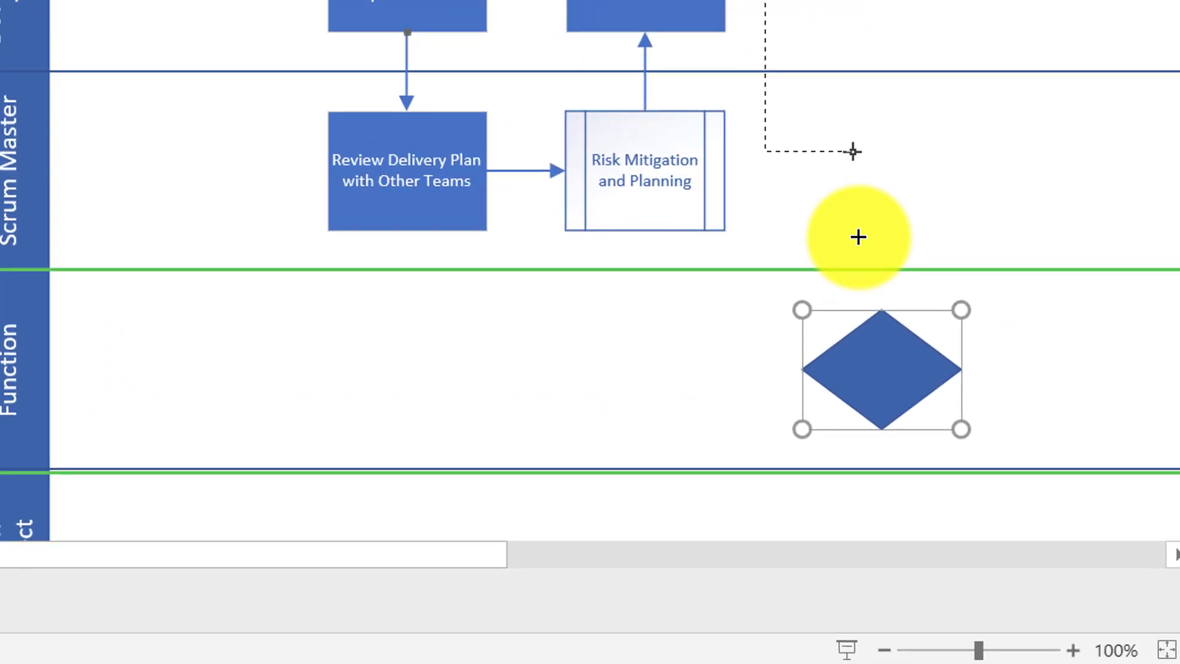
Place a 'Review Solution Design' decision diamond in the Function lane with an incoming connector.
{"action": "double_click", "coordinate": [915, 380]}
{"action": "type", "text": "Review Solution Design"}
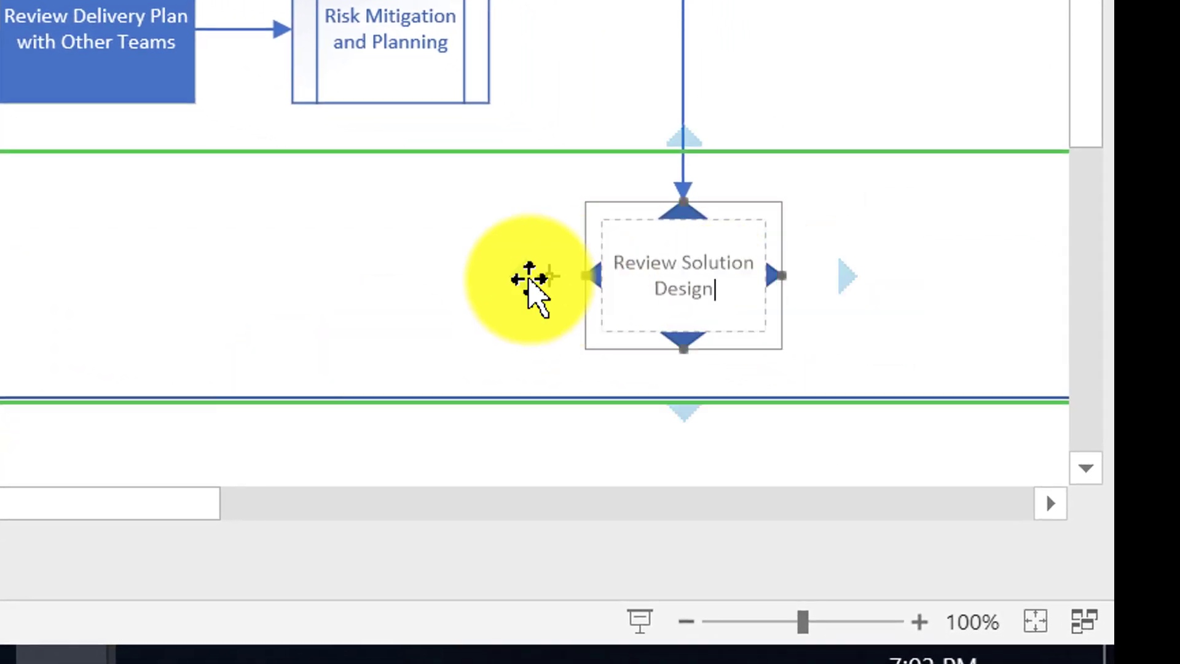
{"action": "left_click_drag", "start_coordinate": [585, 274], "coordinate": [2, 275]}
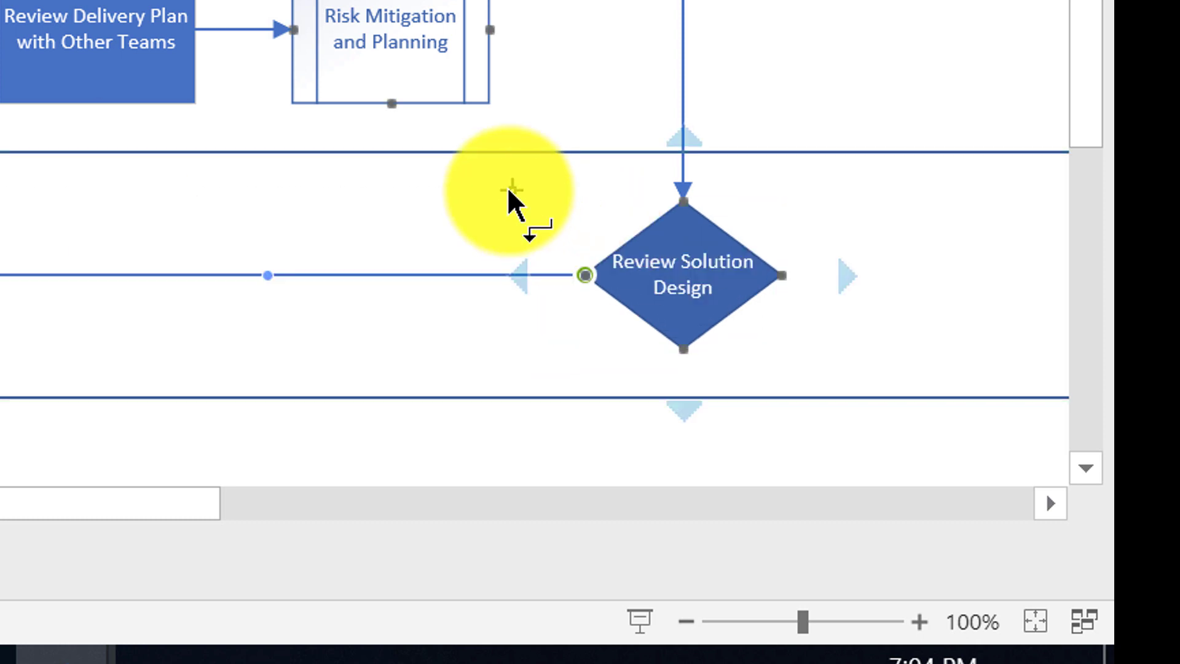
{"action": "left_click", "coordinate": [695, 255]}
{"action": "key", "text": "Delete"}
{"action": "left_click_drag", "start_coordinate": [1, 277], "coordinate": [659, 275]}
{"action": "left_click_drag", "start_coordinate": [526, 2], "coordinate": [557, 274]}
{"action": "type", "text": "Review Solution Design"}
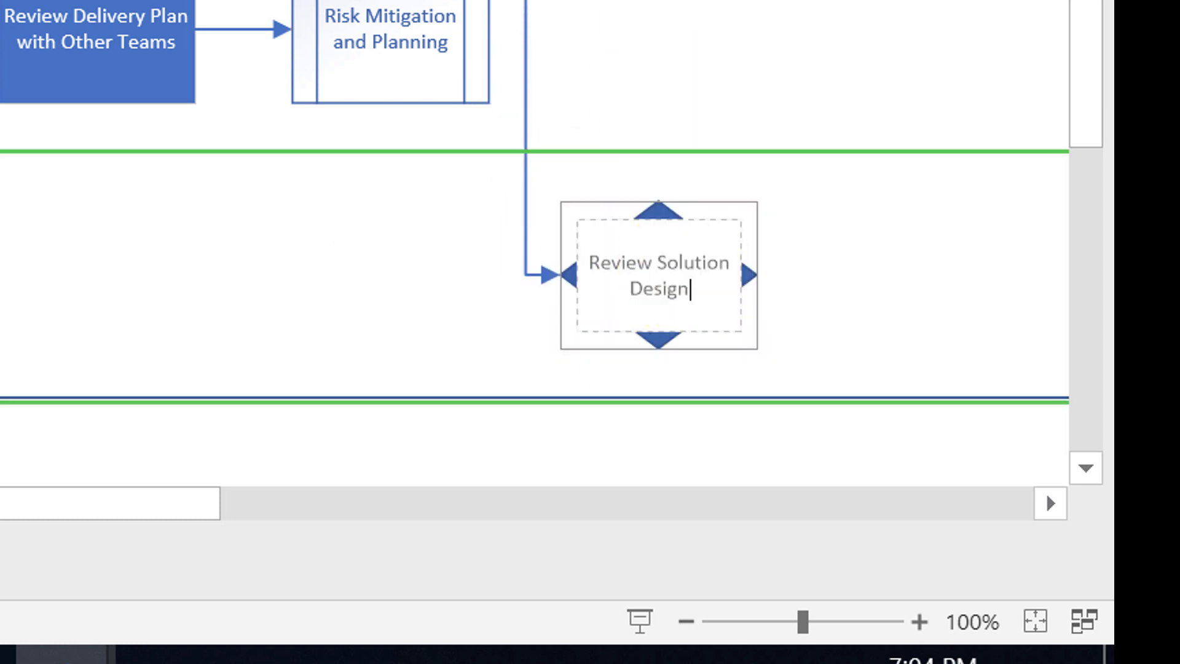
{"action": "left_click", "coordinate": [650, 238]}
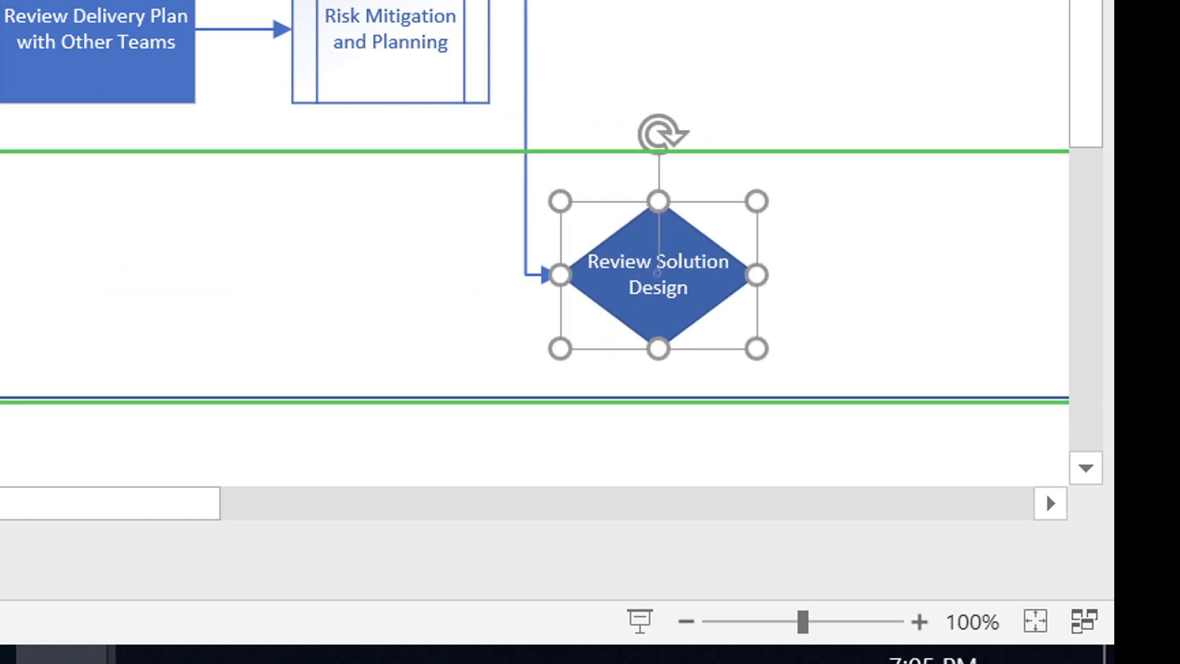
{"action": "key", "text": "Escape"}
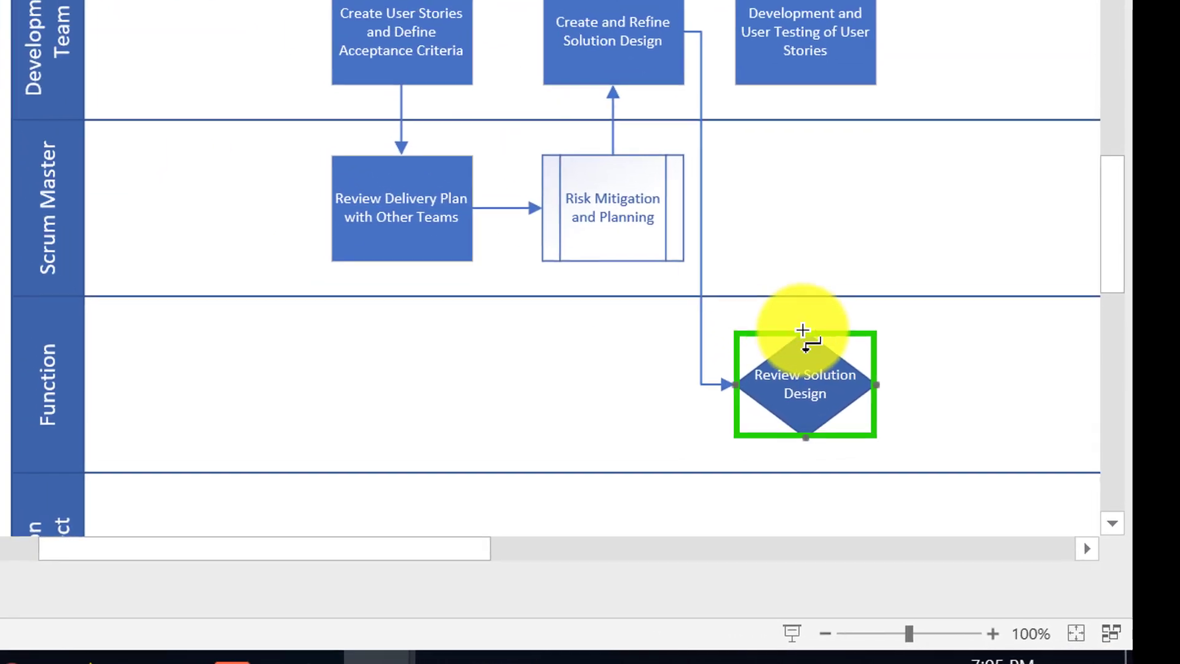
Connect the diamond up to the testing step and loop it back to the user stories box.
{"action": "left_click_drag", "start_coordinate": [788, 330], "coordinate": [803, 81]}
{"action": "left_click_drag", "start_coordinate": [803, 435], "coordinate": [237, 357]}
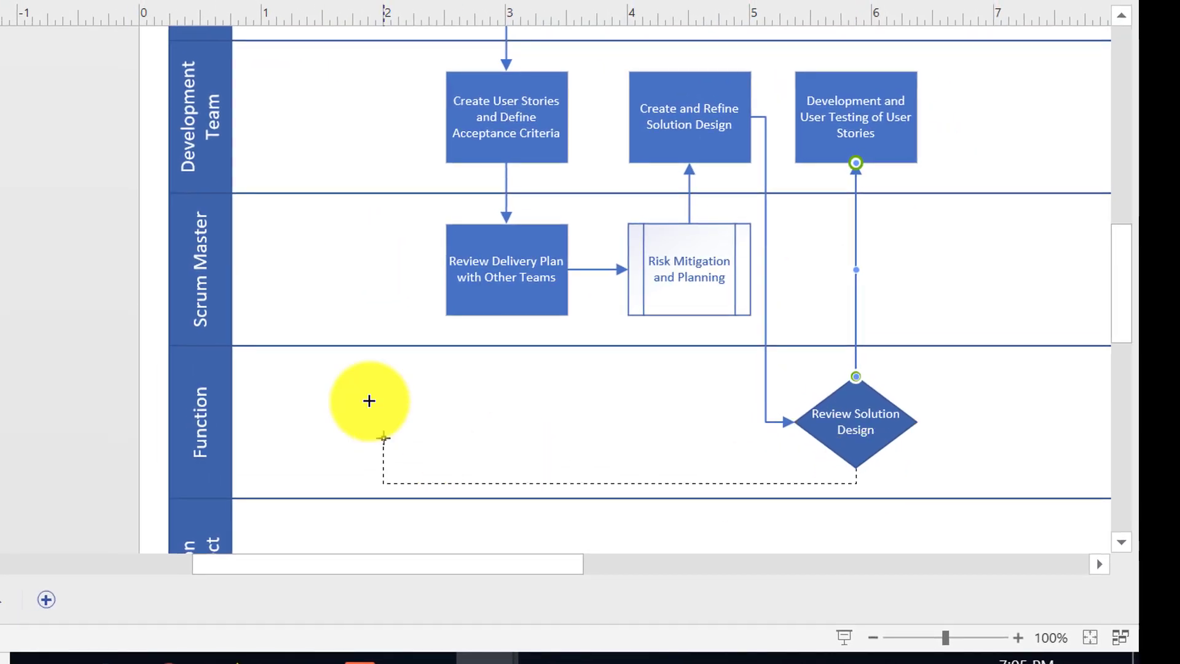
{"action": "left_click_drag", "start_coordinate": [368, 401], "coordinate": [446, 116]}
{"action": "double_click", "coordinate": [493, 105]}
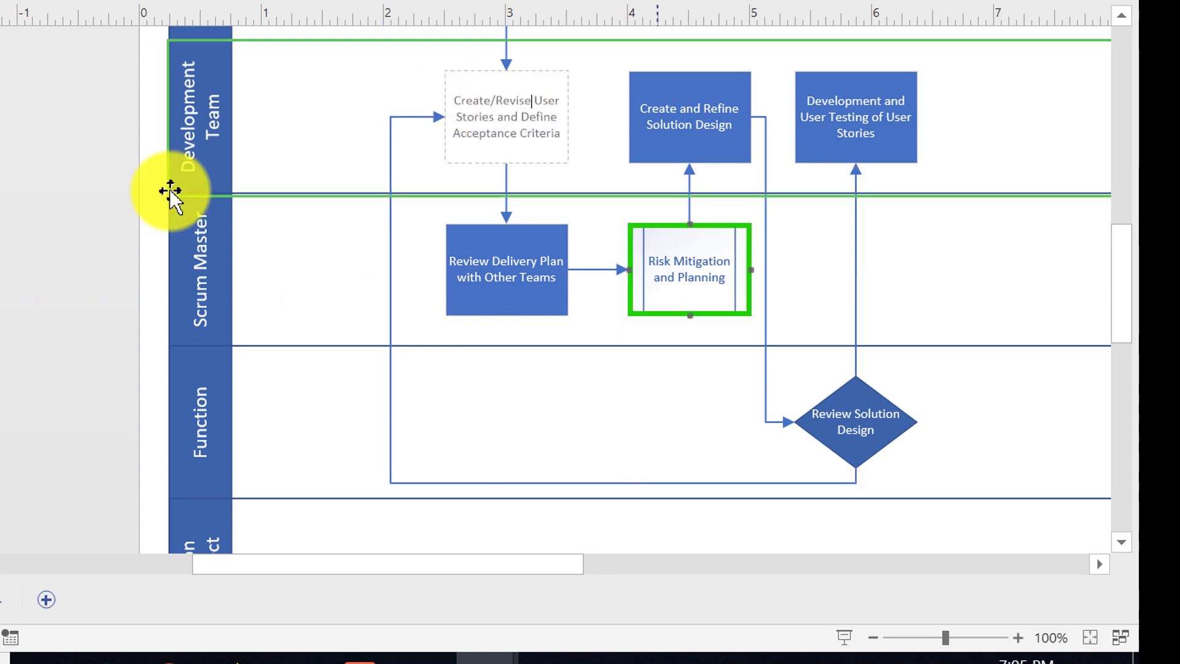
Rename the step Create/Revise User Stories and add a Unit Test decision in the lower lane.
{"action": "key", "text": "Escape"}
{"action": "scroll", "coordinate": [595, 565], "scroll_direction": "right", "scroll_amount": 5}
{"action": "scroll", "coordinate": [1128, 304], "scroll_direction": "down", "scroll_amount": 2}
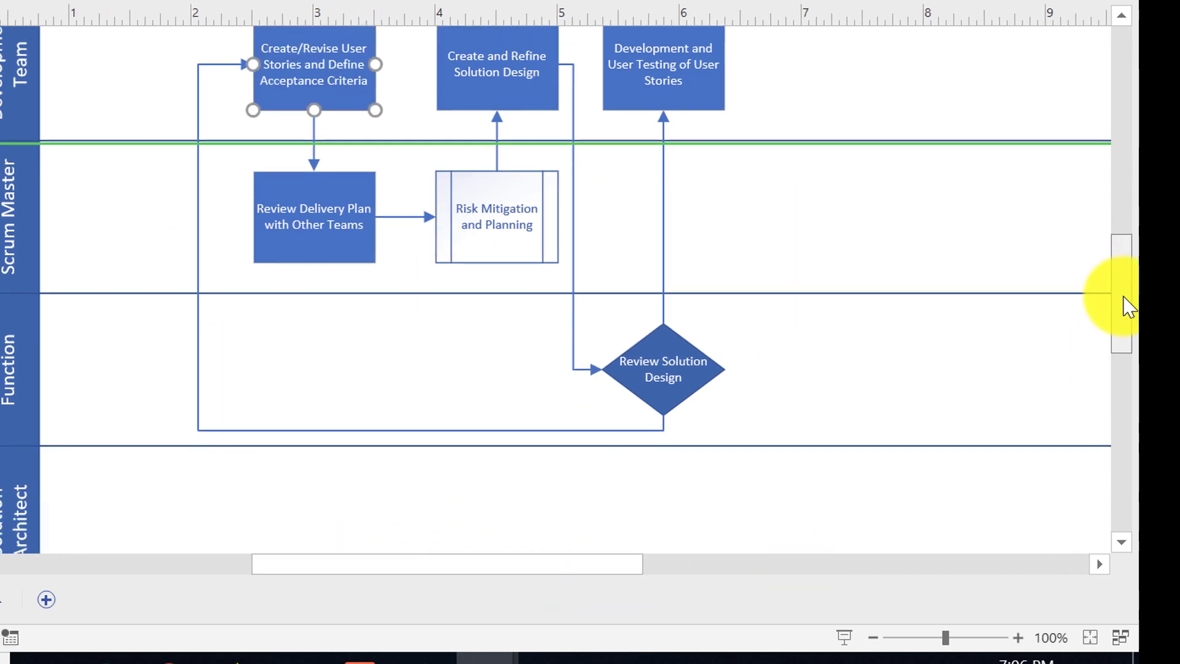
{"action": "scroll", "coordinate": [1127, 304], "scroll_direction": "down", "scroll_amount": 1}
{"action": "left_click_drag", "start_coordinate": [663, 330], "coordinate": [847, 508]}
{"action": "type", "text": "Unit Testing"}
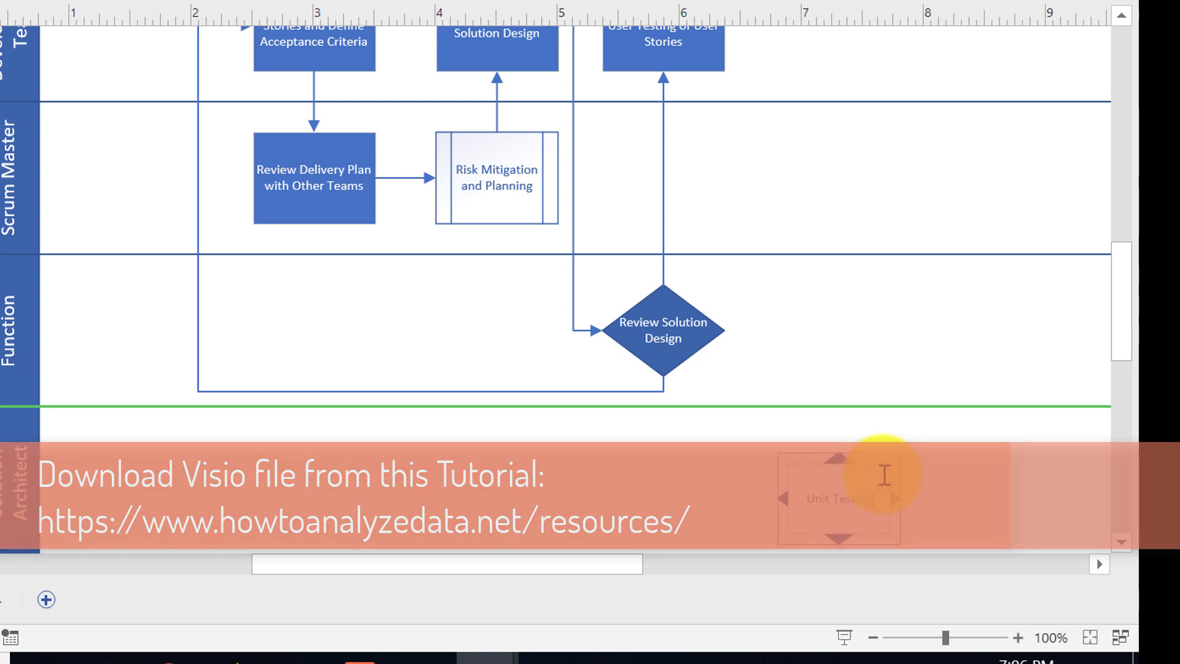
Connect the Development and User Testing step to the unit-testing decision and zoom out slightly.
{"action": "scroll", "coordinate": [895, 355], "scroll_direction": "up", "scroll_amount": 2}
{"action": "scroll", "coordinate": [896, 356], "scroll_direction": "down", "scroll_amount": 1}
{"action": "left_click_drag", "start_coordinate": [725, 80], "coordinate": [839, 492]}
{"action": "scroll", "coordinate": [929, 369], "scroll_direction": "down", "scroll_amount": 2}
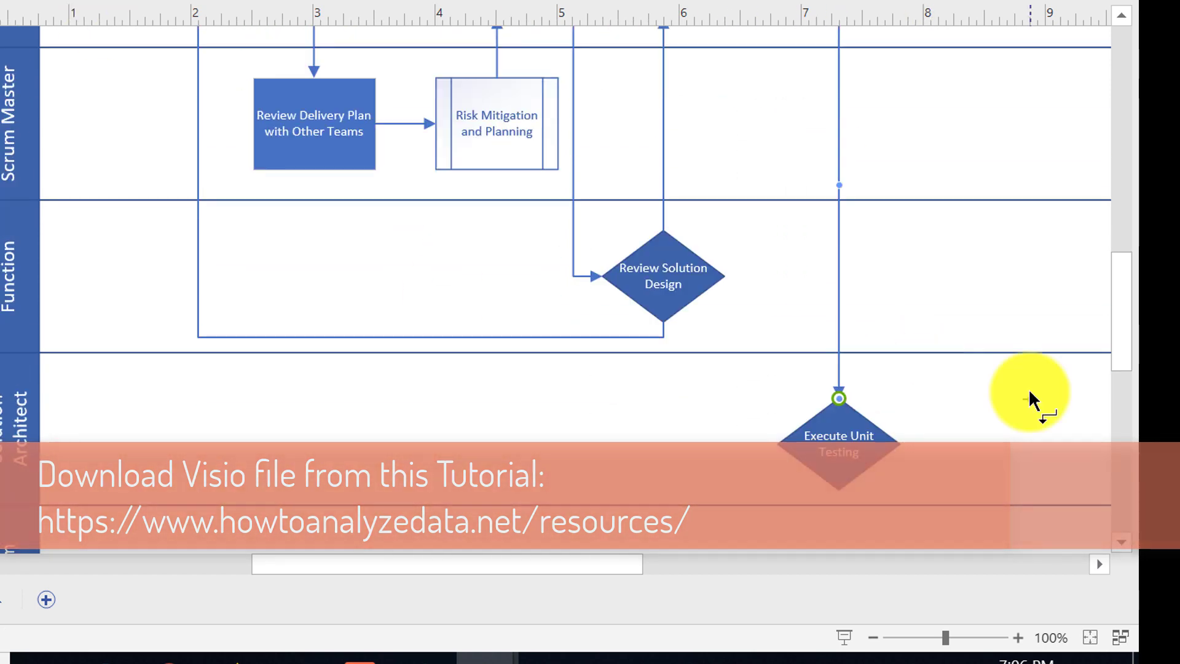
{"action": "scroll", "coordinate": [935, 426], "scroll_direction": "up", "scroll_amount": 2}
{"action": "left_click", "coordinate": [896, 637]}
{"action": "scroll", "coordinate": [709, 574], "scroll_direction": "right", "scroll_amount": 3}
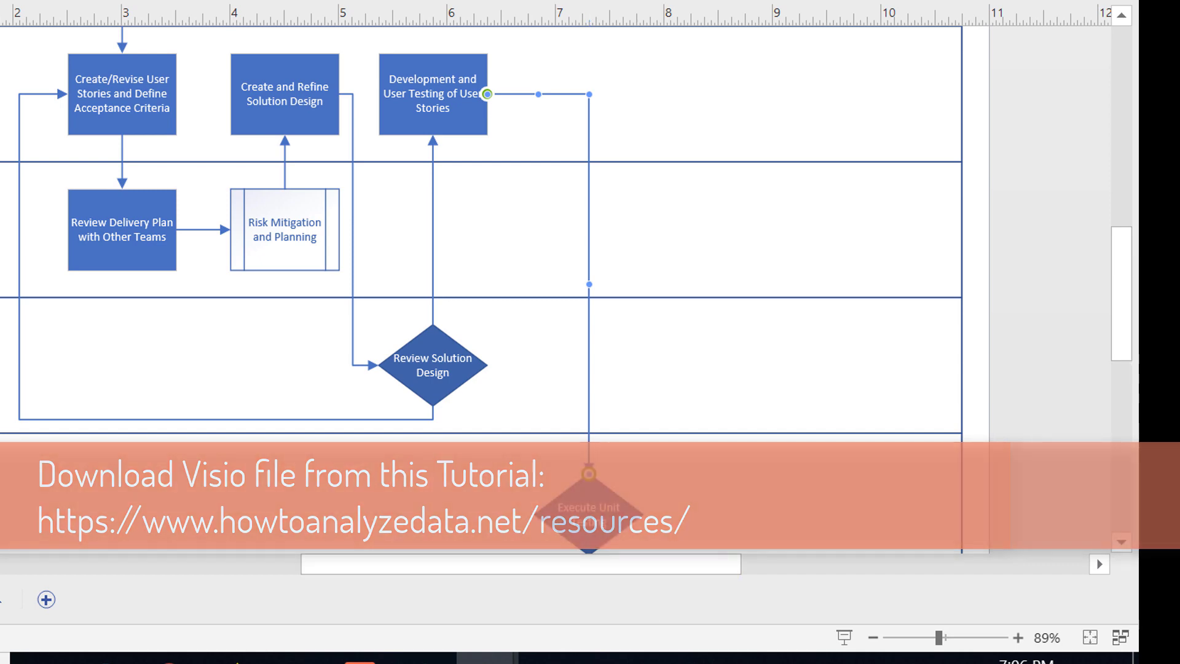
Add a Deploy into UAT Environment step and an 'Execute UAT Testing' decision in the top swimlane.
{"action": "left_click_drag", "start_coordinate": [690, 100], "coordinate": [693, 94]}
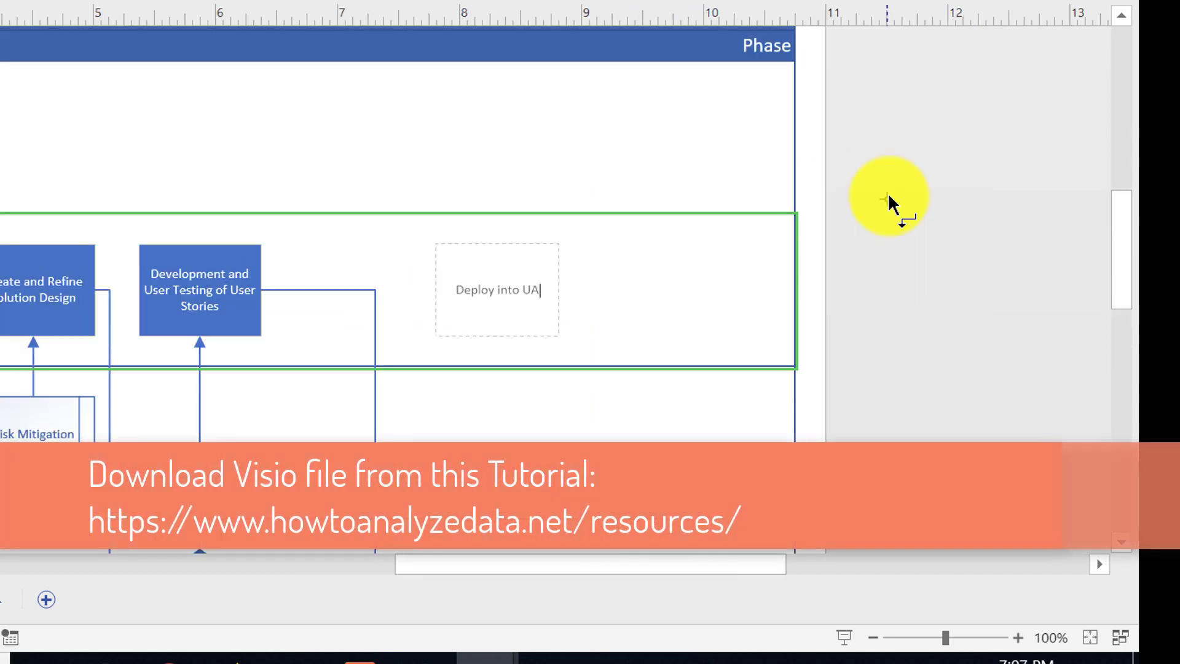
{"action": "type", "text": "AT Environment"}
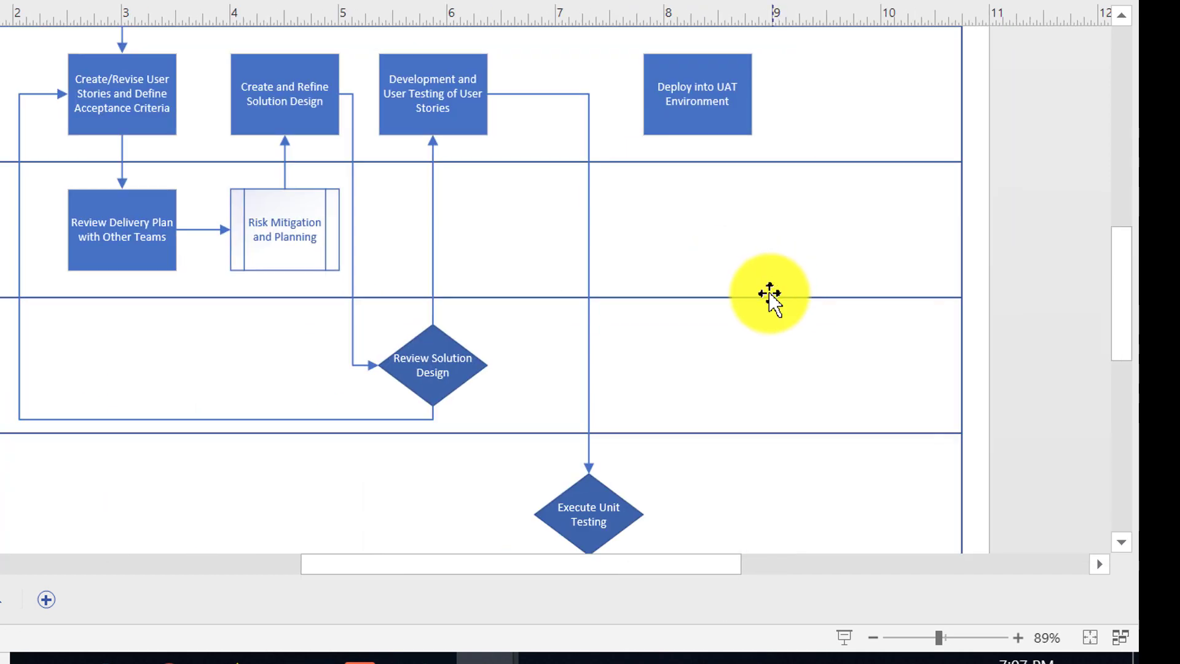
{"action": "scroll", "coordinate": [768, 294], "scroll_direction": "up", "scroll_amount": 2}
{"action": "left_click_drag", "start_coordinate": [761, 156], "coordinate": [700, 62]}
{"action": "key", "text": "F2"}
{"action": "type", "text": "Execute UAT Testing"}
{"action": "left_click", "coordinate": [624, 298]}
Add a connected 'Deploy to Production Environment' step beside Execute UAT Testing.
{"action": "left_click", "coordinate": [762, 74]}
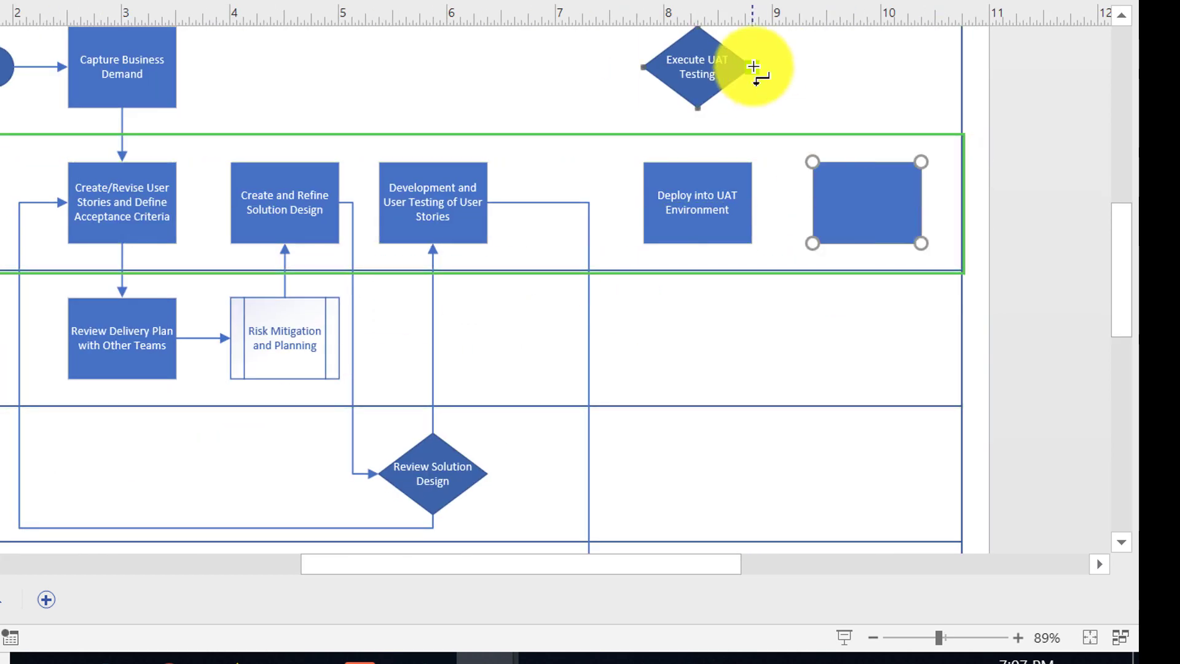
{"action": "type", "text": "Deploy to Production Environment"}
{"action": "left_click", "coordinate": [561, 164]}
Draw connectors linking Deploy into UAT, Execute UAT Testing, development and Smoke Testing steps.
{"action": "left_click", "coordinate": [306, 229]}
{"action": "left_click_drag", "start_coordinate": [583, 170], "coordinate": [12, 161]}
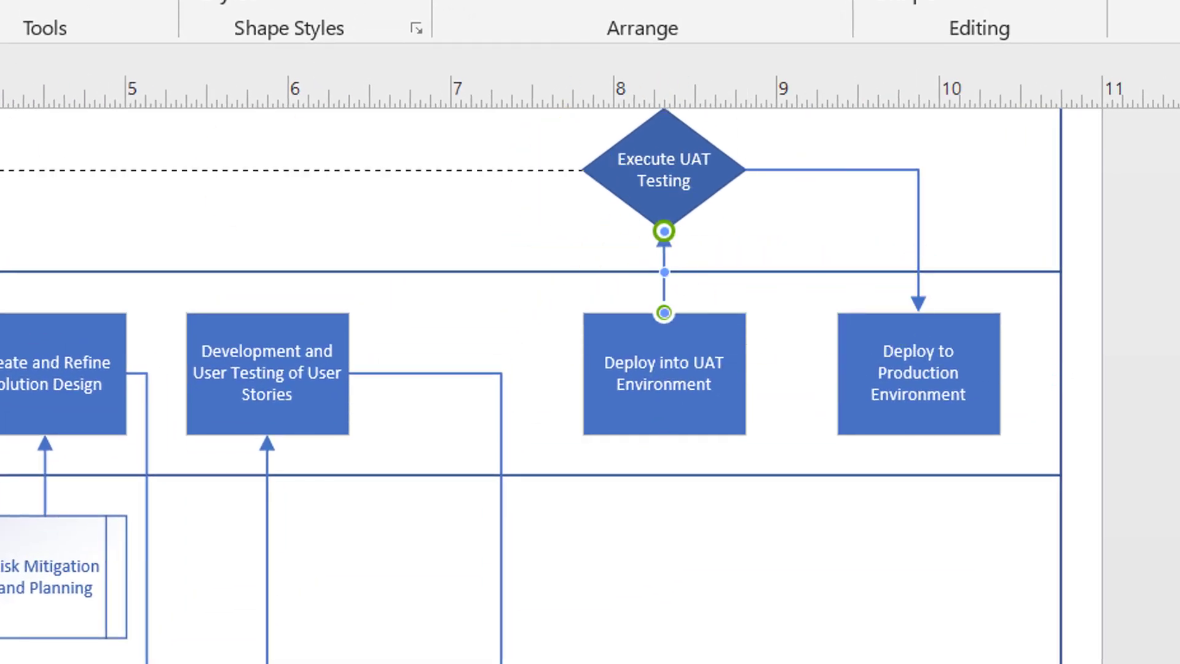
{"action": "key", "text": "ctrl+z"}
{"action": "left_click_drag", "start_coordinate": [583, 169], "coordinate": [266, 314]}
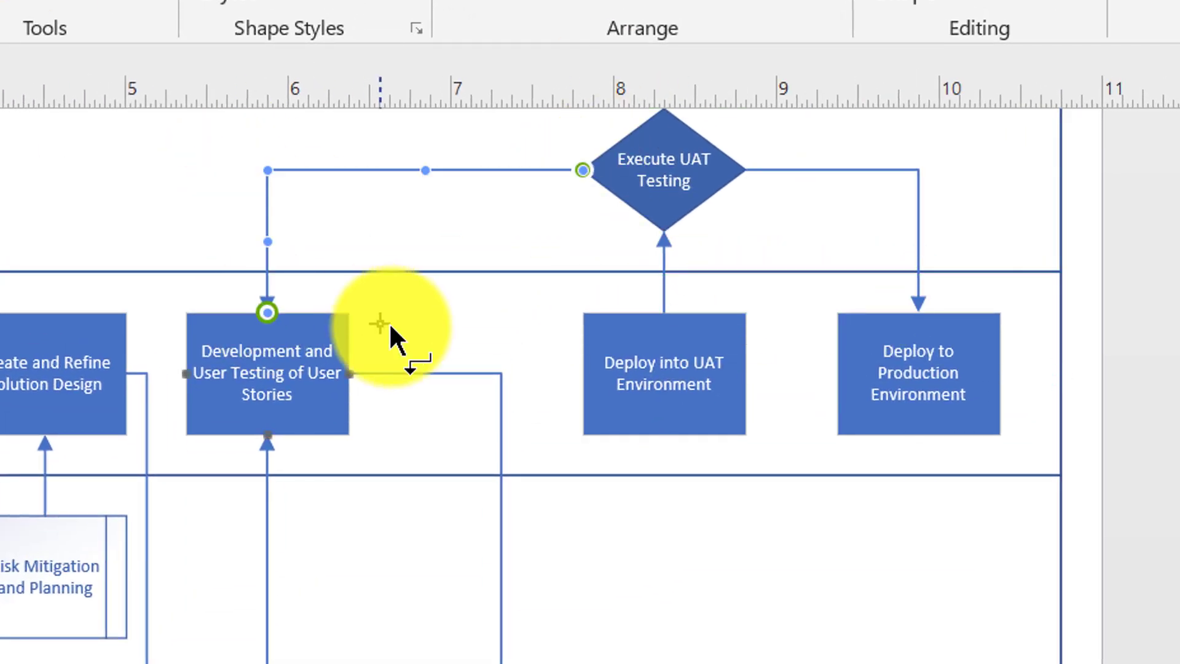
{"action": "scroll", "coordinate": [532, 385], "scroll_direction": "down", "scroll_amount": 3}
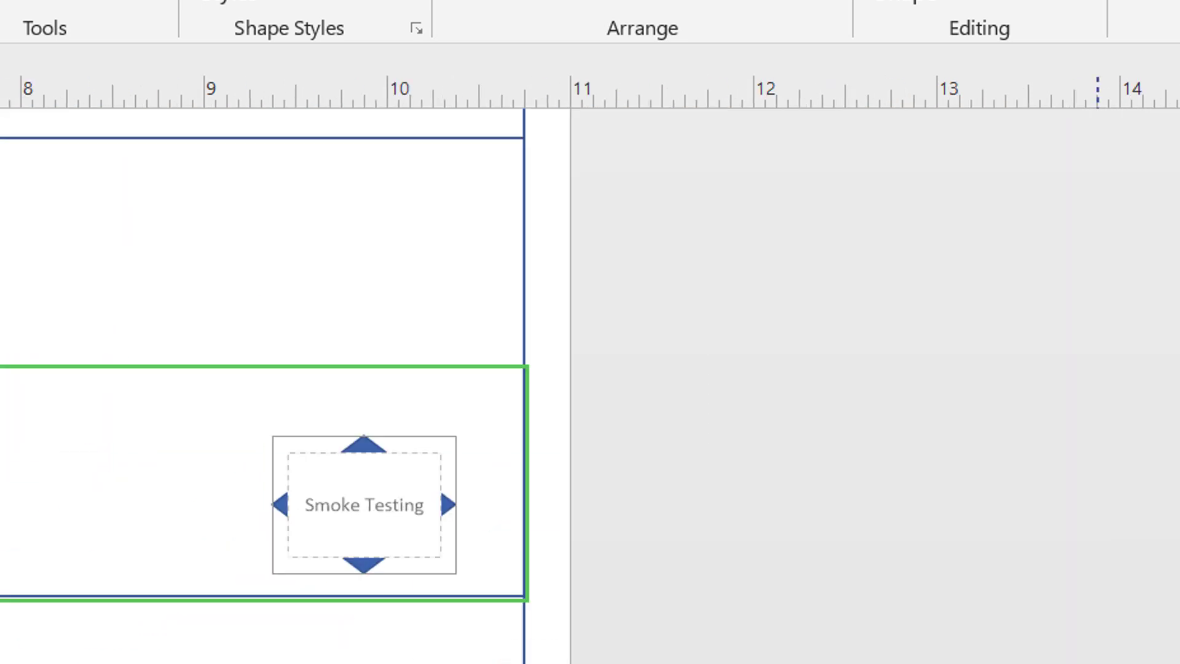
{"action": "left_click", "coordinate": [350, 651]}
{"action": "scroll", "coordinate": [813, 288], "scroll_direction": "up", "scroll_amount": 5}
{"action": "scroll", "coordinate": [812, 289], "scroll_direction": "up", "scroll_amount": 2}
{"action": "left_click_drag", "start_coordinate": [362, 189], "coordinate": [393, 660]}
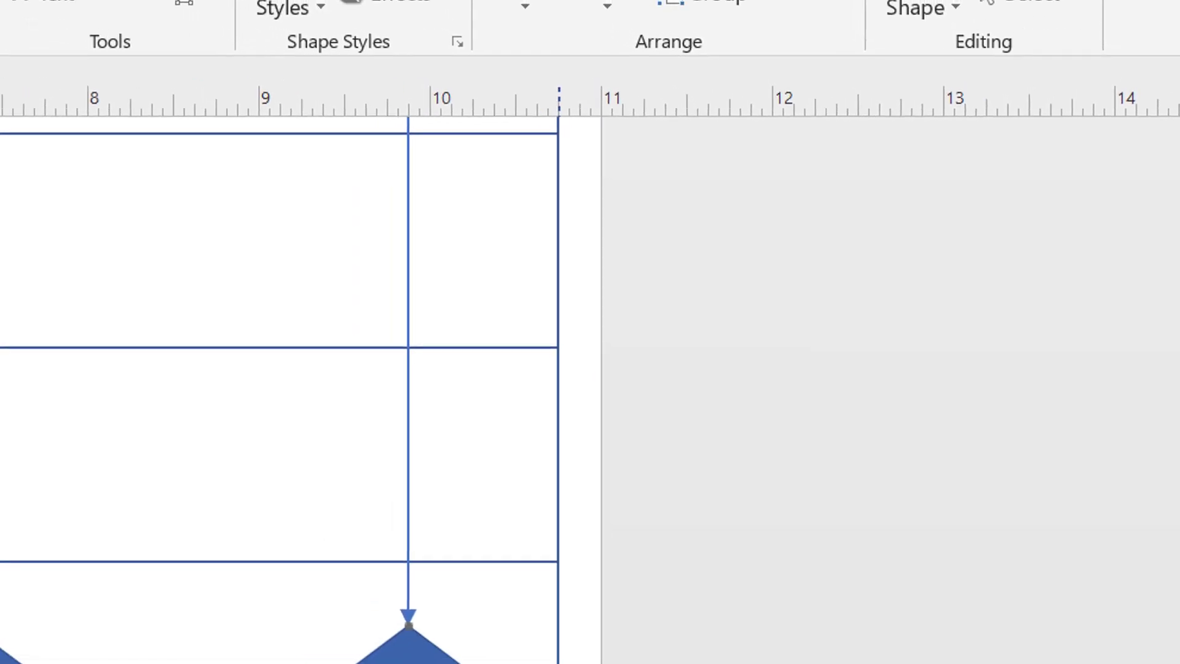
{"action": "scroll", "coordinate": [387, 529], "scroll_direction": "up", "scroll_amount": 5}
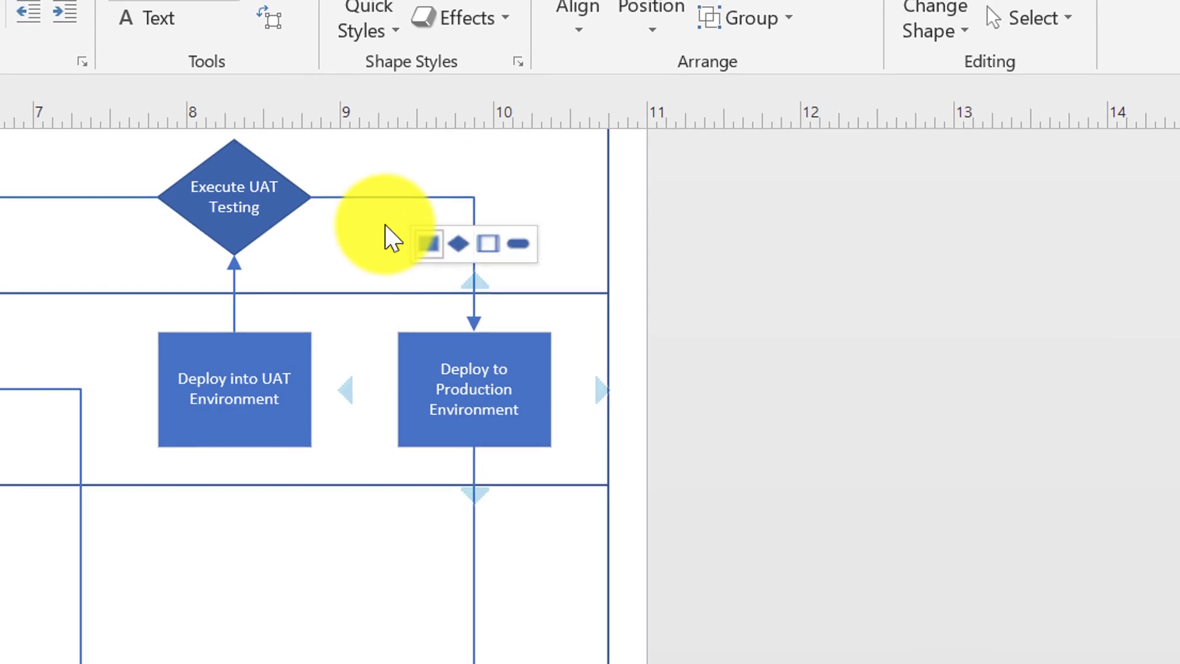
Label the testing connector 'Success'.
{"action": "type", "text": "Success"}
{"action": "left_click", "coordinate": [293, 600]}
{"action": "scroll", "coordinate": [319, 602], "scroll_direction": "down", "scroll_amount": 5}
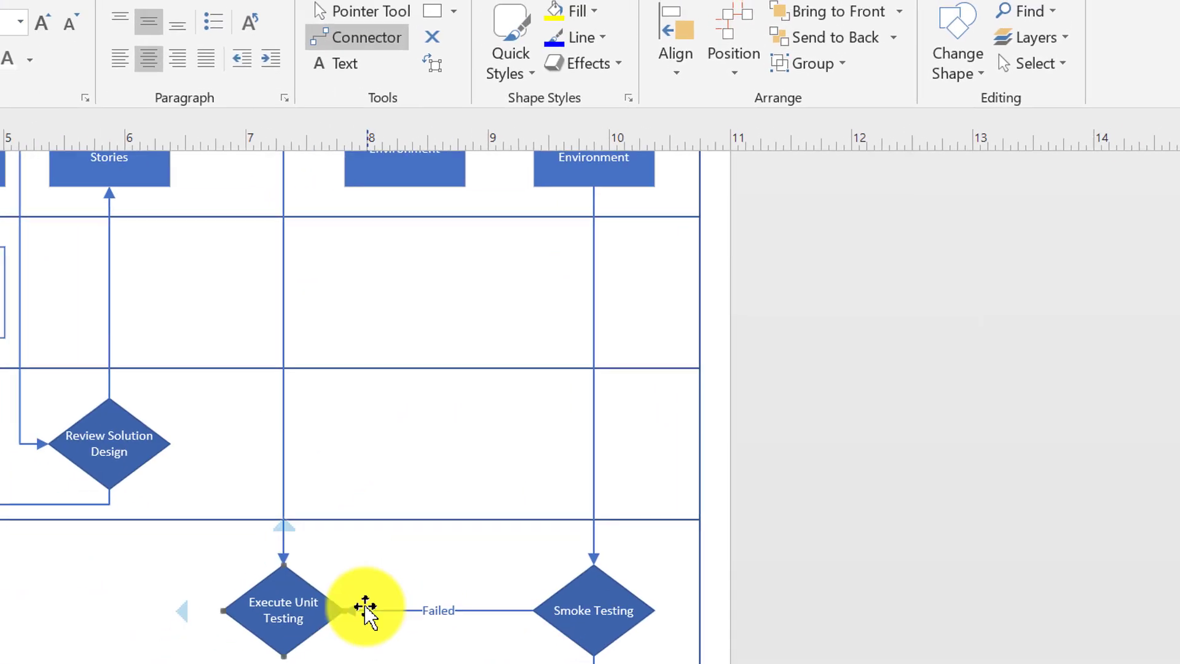
{"action": "scroll", "coordinate": [362, 633], "scroll_direction": "up", "scroll_amount": 5}
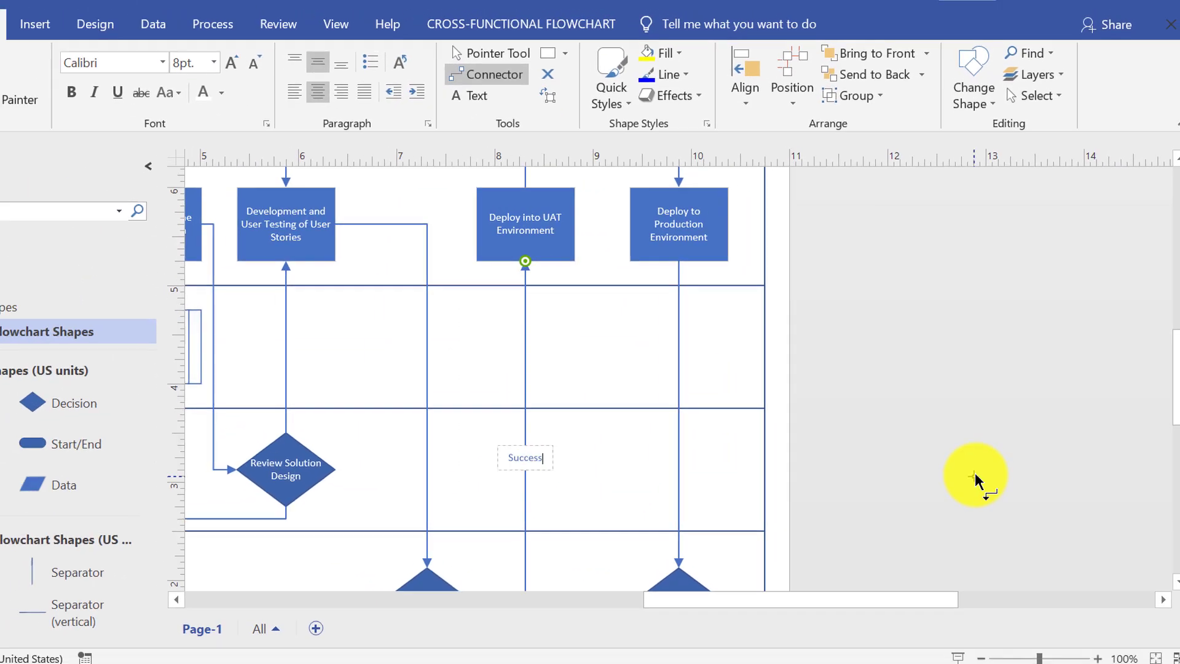
Label the development connector 'Development Complete' and fit the whole page in the window.
{"action": "double_click", "coordinate": [425, 351]}
{"action": "type", "text": "Development Complete"}
{"action": "double_click", "coordinate": [441, 355]}
{"action": "left_click", "coordinate": [854, 388]}
{"action": "scroll", "coordinate": [799, 408], "scroll_direction": "down", "scroll_amount": 5}
{"action": "scroll", "coordinate": [815, 561], "scroll_direction": "down", "scroll_amount": 2}
{"action": "scroll", "coordinate": [1167, 415], "scroll_direction": "up", "scroll_amount": 1}
{"action": "scroll", "coordinate": [1167, 414], "scroll_direction": "down", "scroll_amount": 1}
{"action": "key", "text": "ctrl+shift+w"}
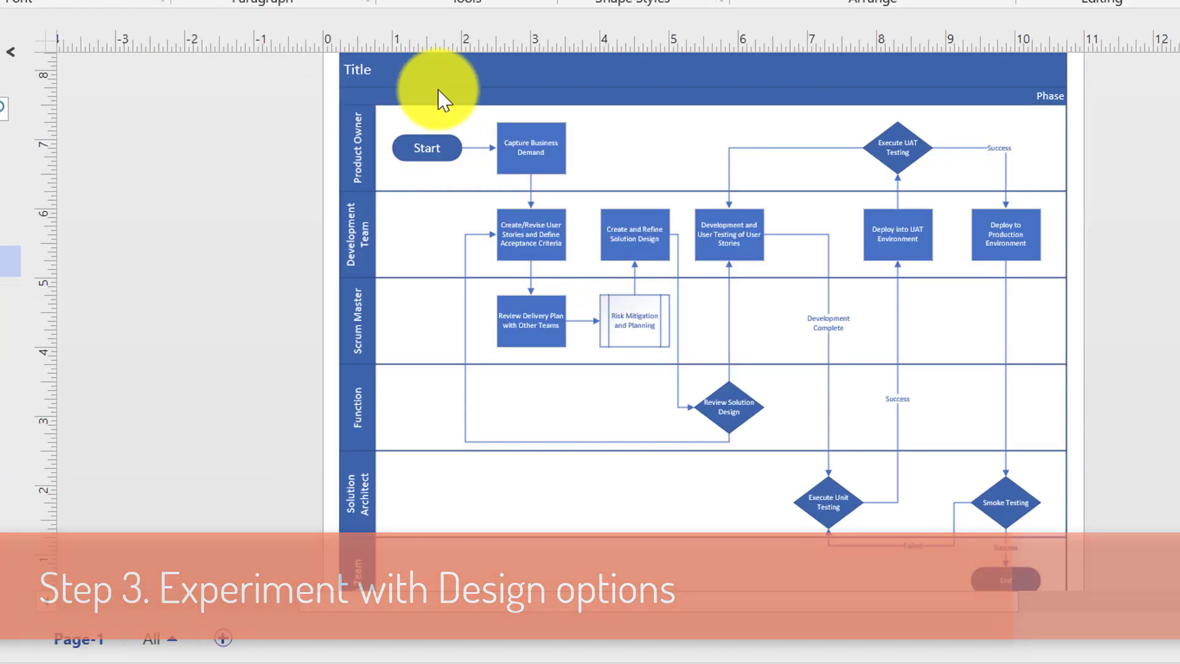
Set all swimlane diagram text to 10 pt, trying 12 pt before returning to 10.
{"action": "left_click", "coordinate": [534, 97]}
{"action": "left_click", "coordinate": [296, 78]}
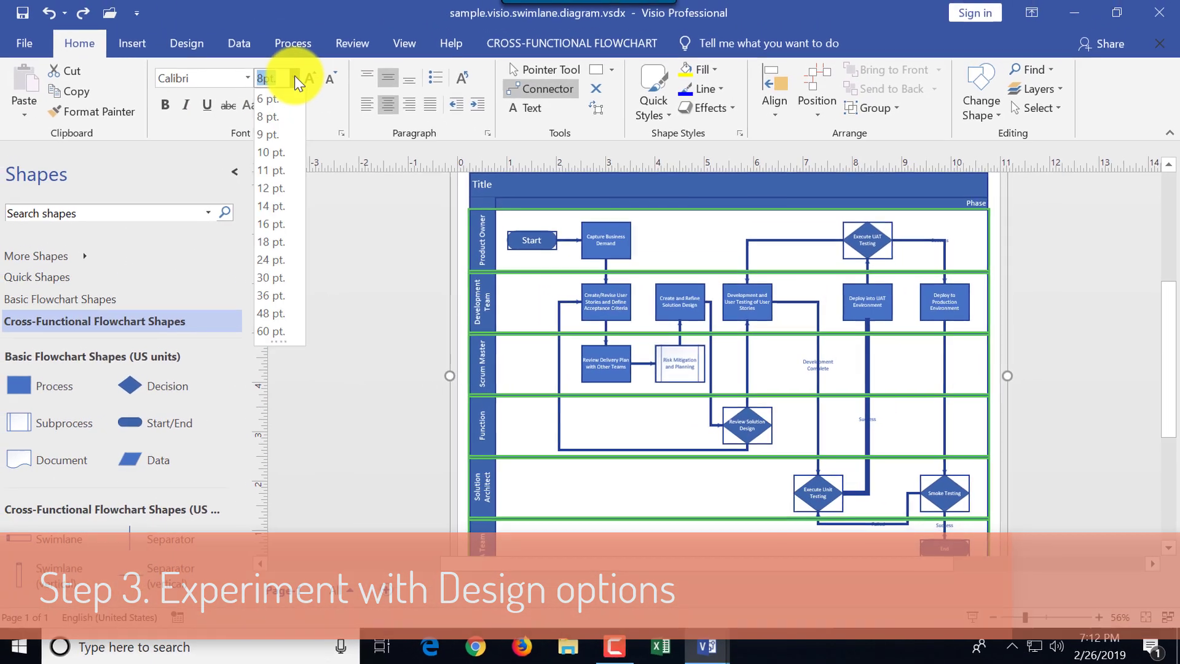
{"action": "left_click", "coordinate": [270, 143]}
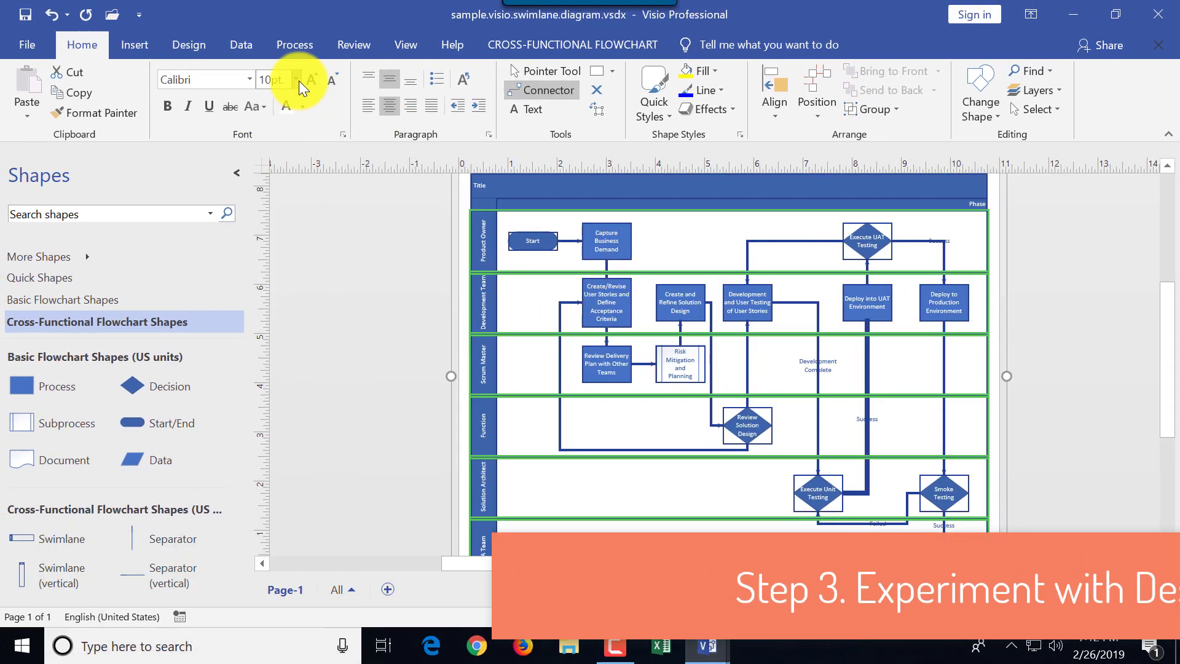
{"action": "left_click", "coordinate": [298, 80]}
{"action": "left_click", "coordinate": [312, 77]}
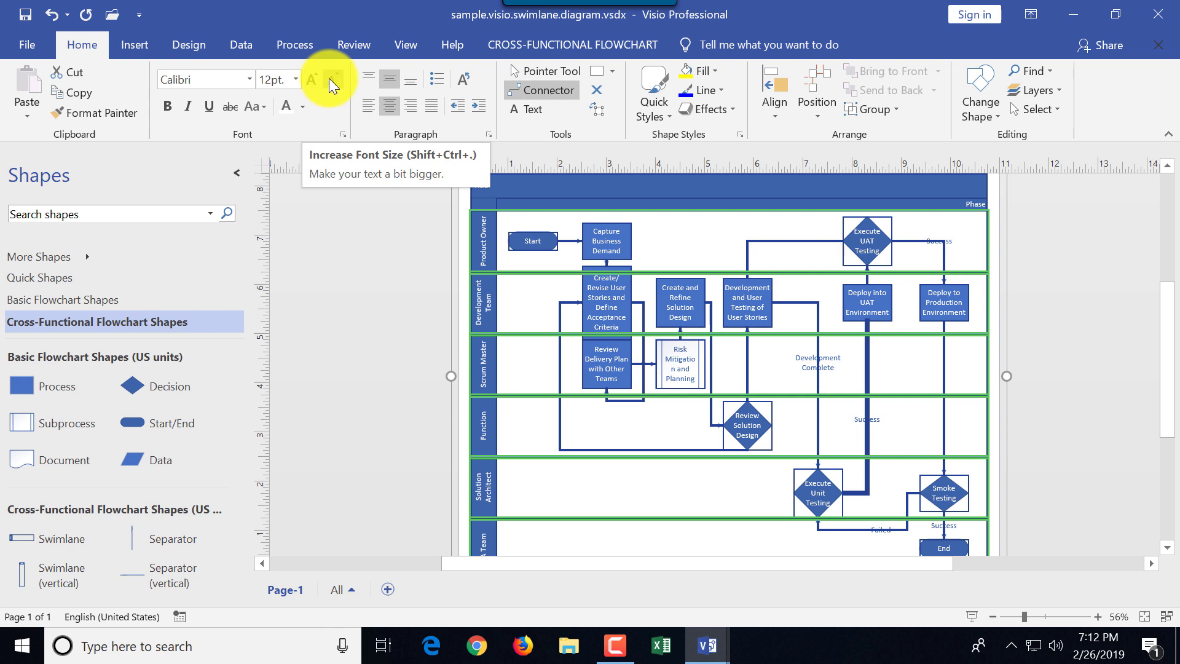
{"action": "left_click", "coordinate": [332, 79]}
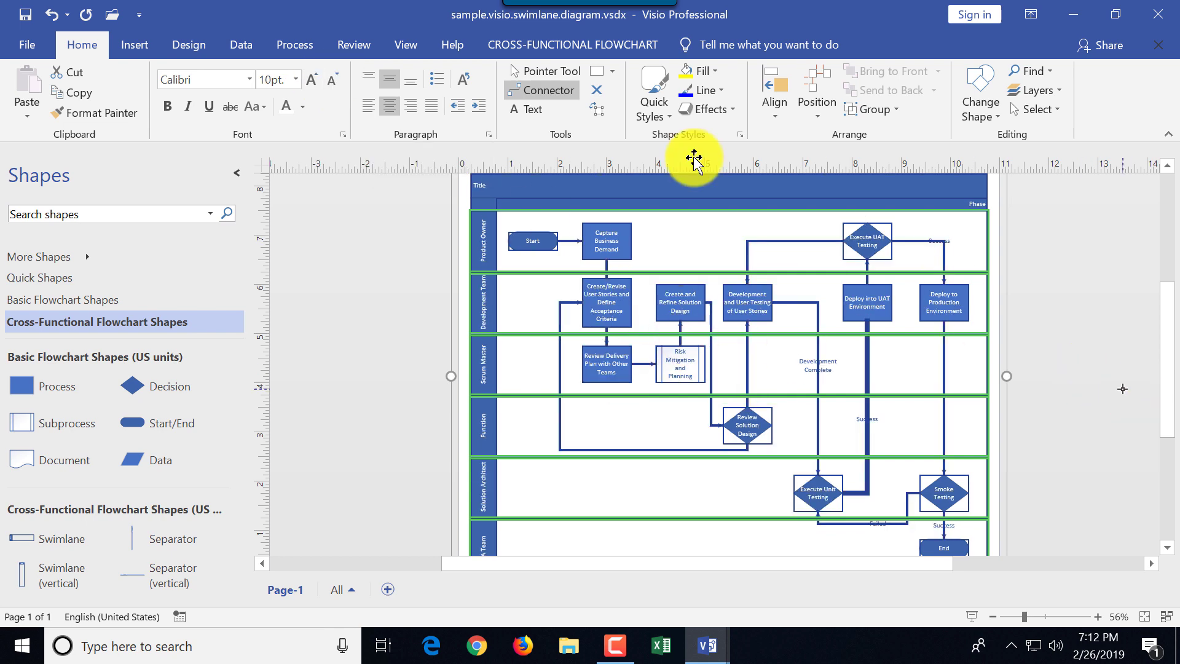
Try the pink, grey-teal, blue and white themes, then apply the blue, green and red variant.
{"action": "left_click", "coordinate": [199, 45]}
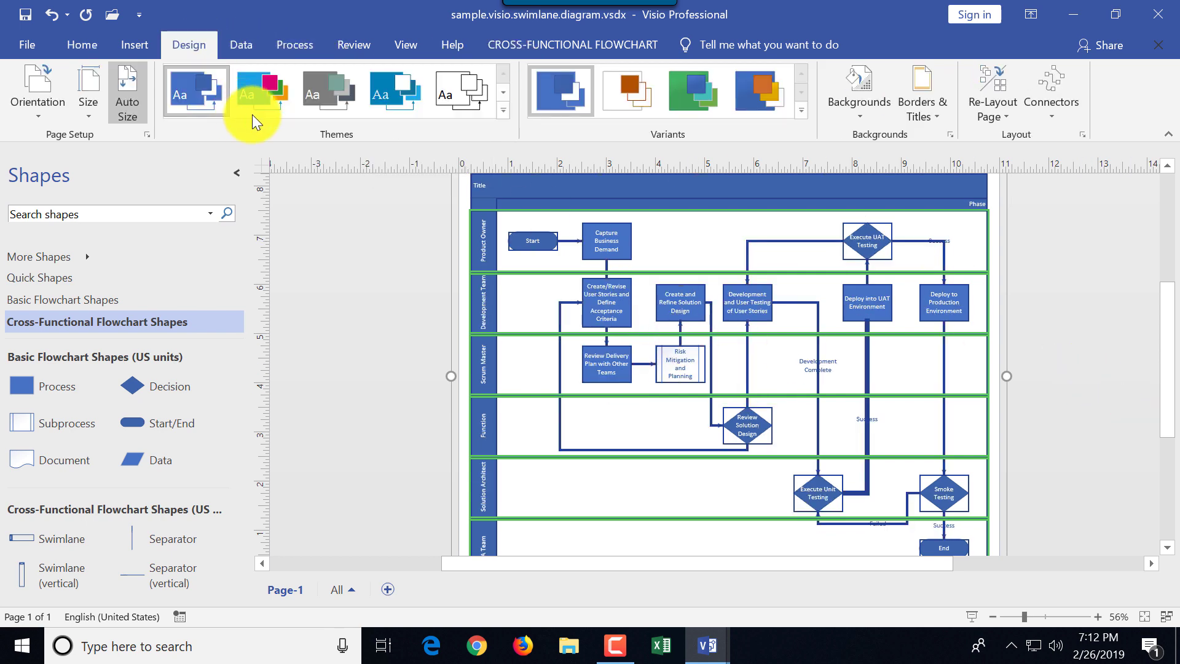
{"action": "left_click", "coordinate": [268, 97]}
{"action": "left_click", "coordinate": [339, 93]}
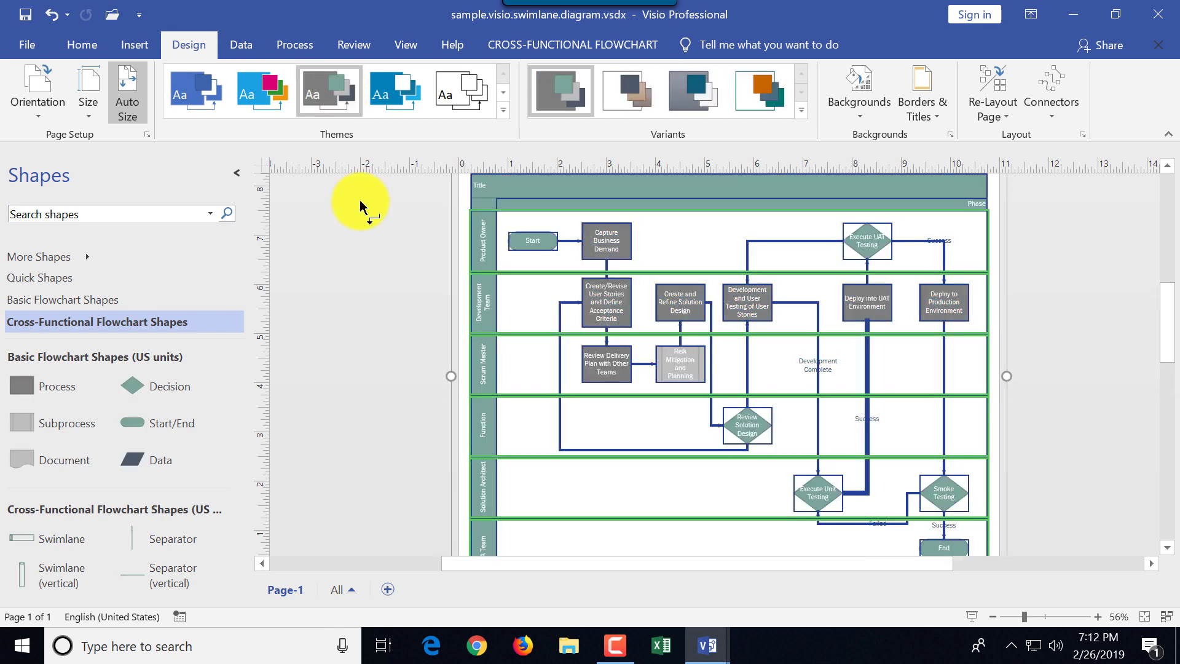
{"action": "left_click", "coordinate": [377, 97]}
{"action": "left_click", "coordinate": [464, 98]}
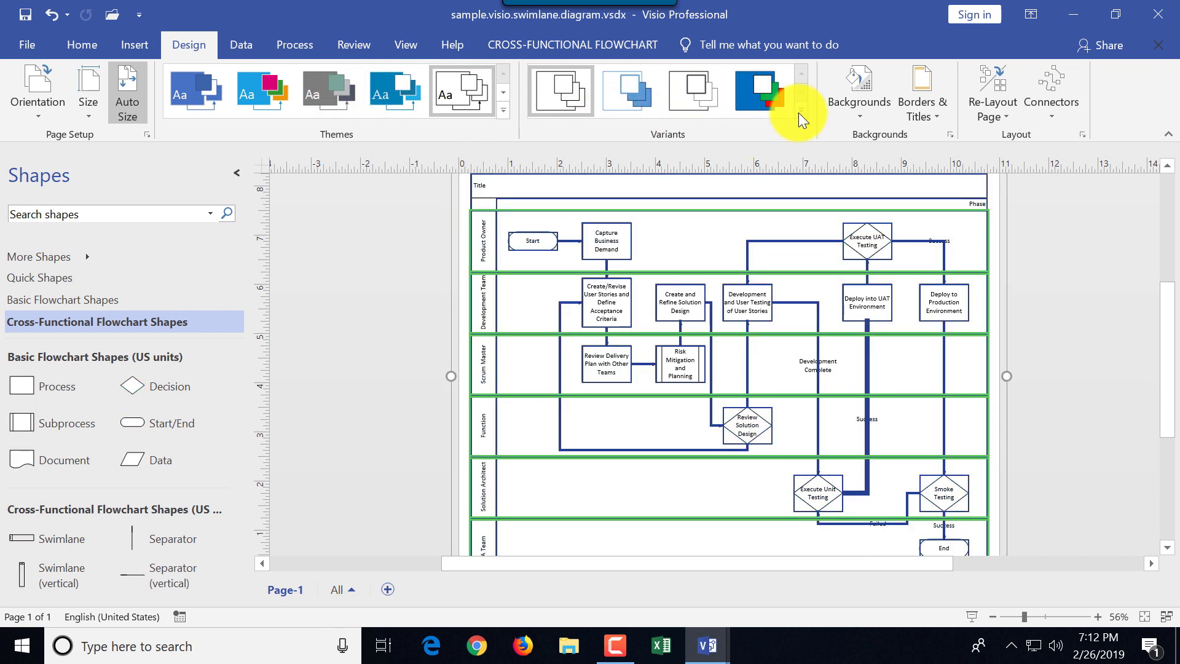
{"action": "left_click", "coordinate": [800, 110]}
{"action": "left_click", "coordinate": [573, 147]}
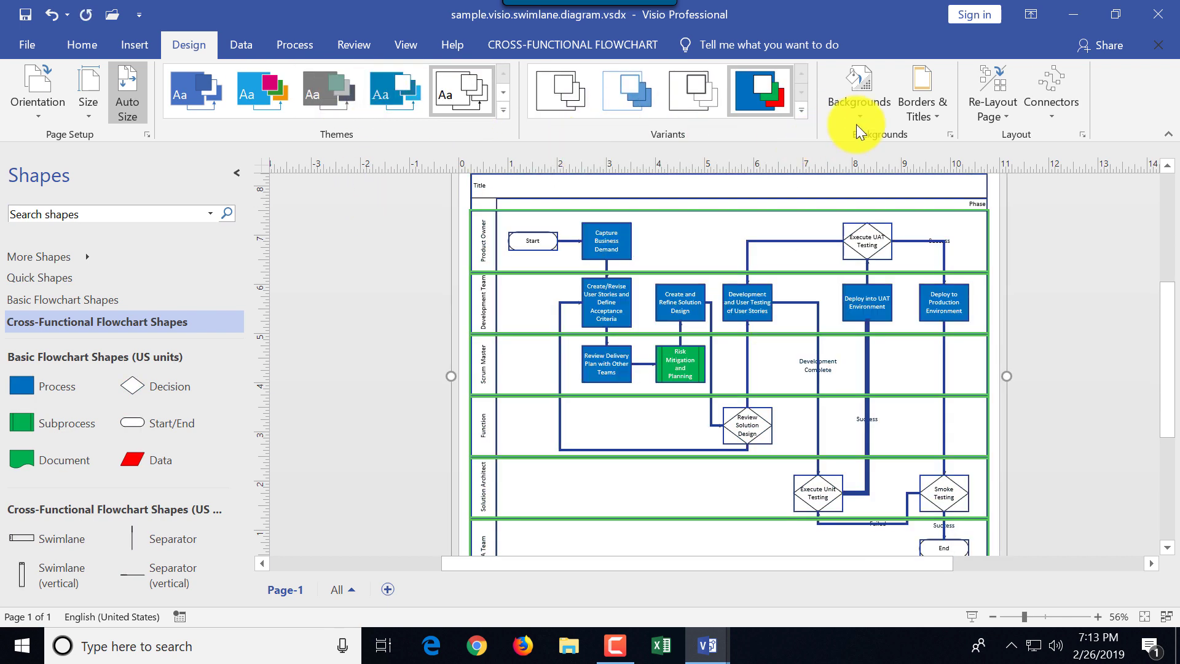
Try world-map and blue gradient backgrounds, set No Background, then apply the pink-and-blue theme.
{"action": "left_click", "coordinate": [859, 117]}
{"action": "left_click", "coordinate": [1002, 482]}
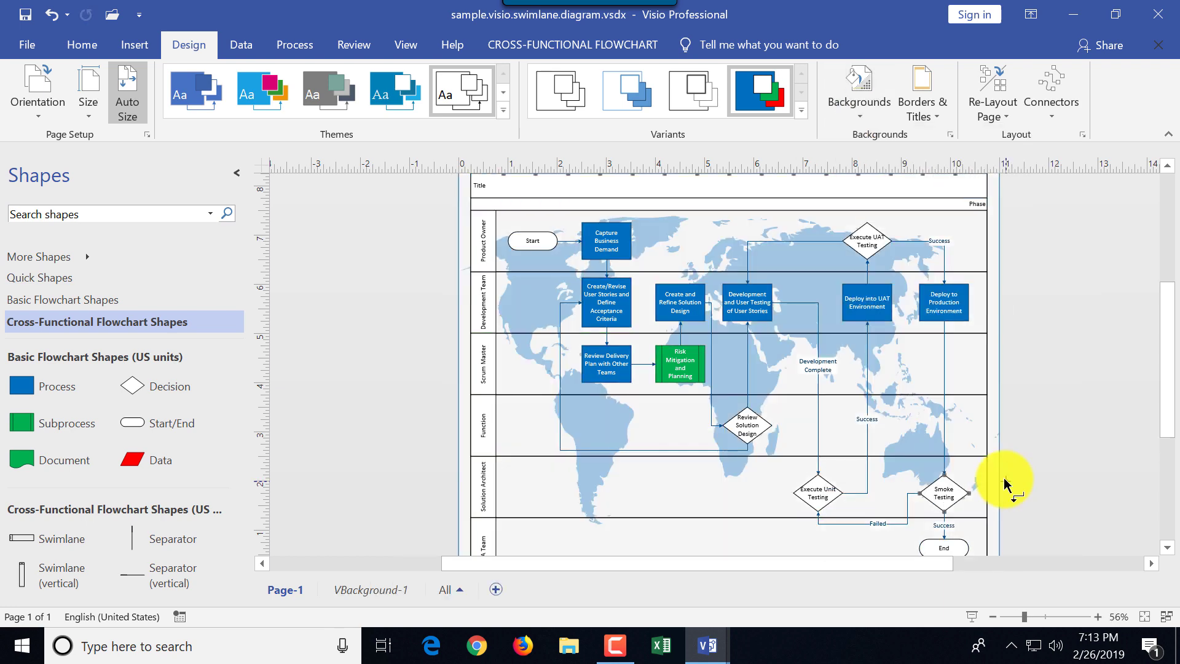
{"action": "left_click", "coordinate": [861, 102]}
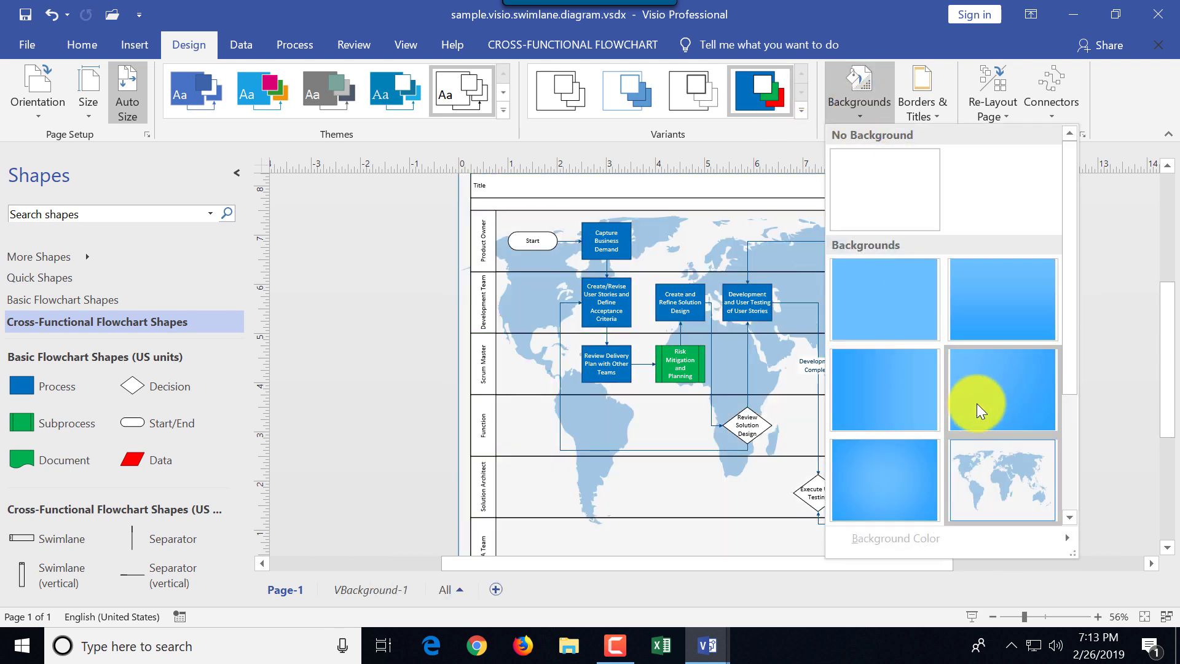
{"action": "left_click", "coordinate": [988, 397]}
{"action": "left_click", "coordinate": [857, 106]}
{"action": "left_click", "coordinate": [868, 190]}
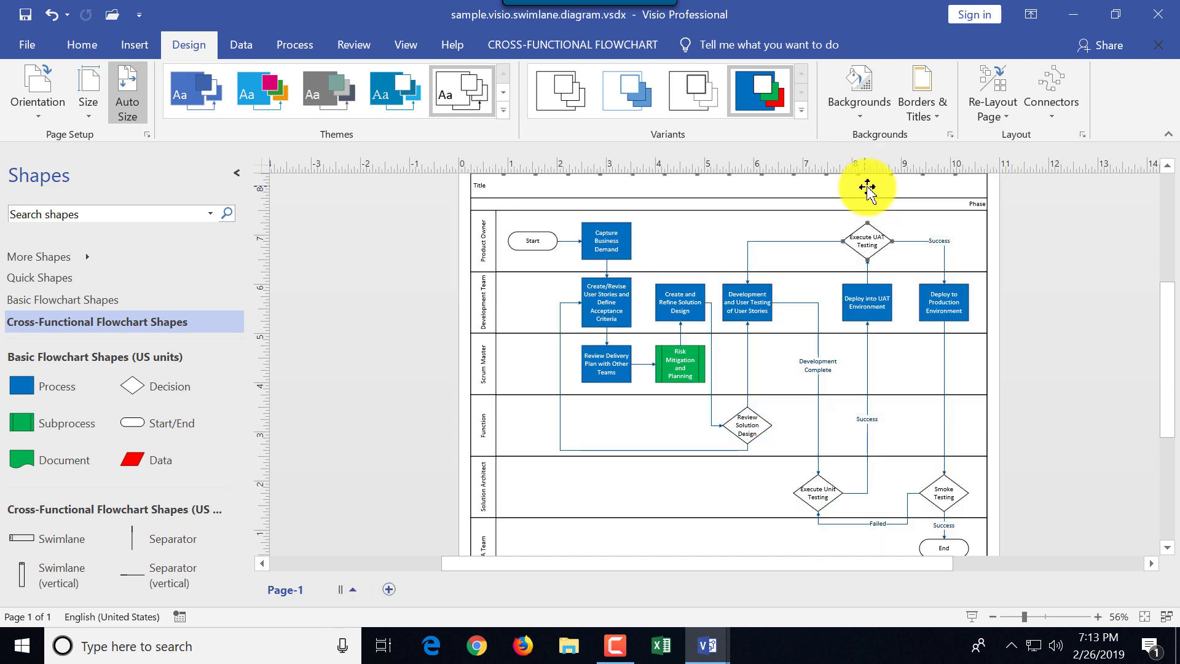
{"action": "left_click", "coordinate": [267, 102]}
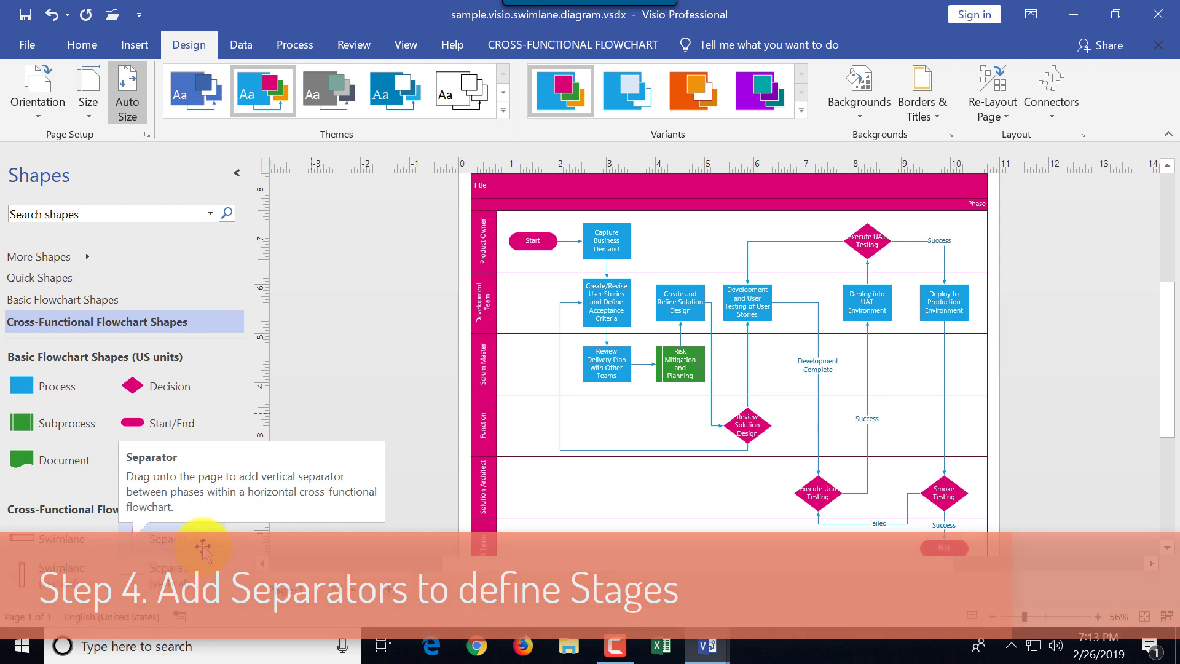
Place phase separators for the Preparation and Product Increment phases.
{"action": "left_click_drag", "start_coordinate": [151, 543], "coordinate": [570, 306]}
{"action": "double_click", "coordinate": [550, 207]}
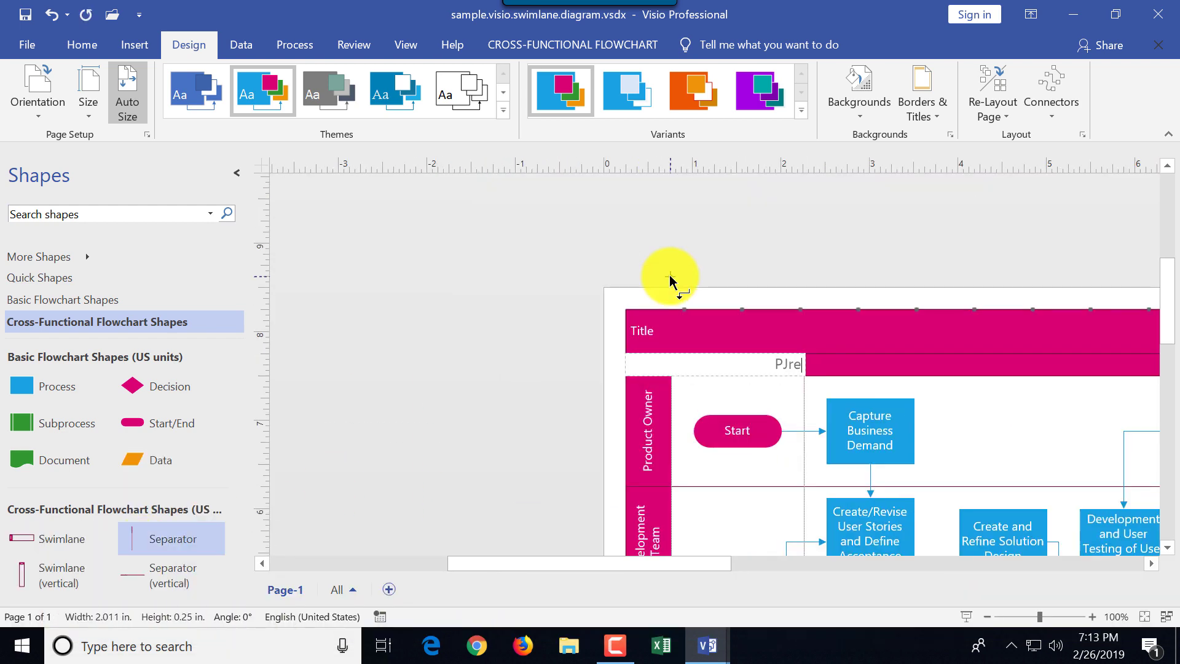
{"action": "left_click", "coordinate": [576, 262]}
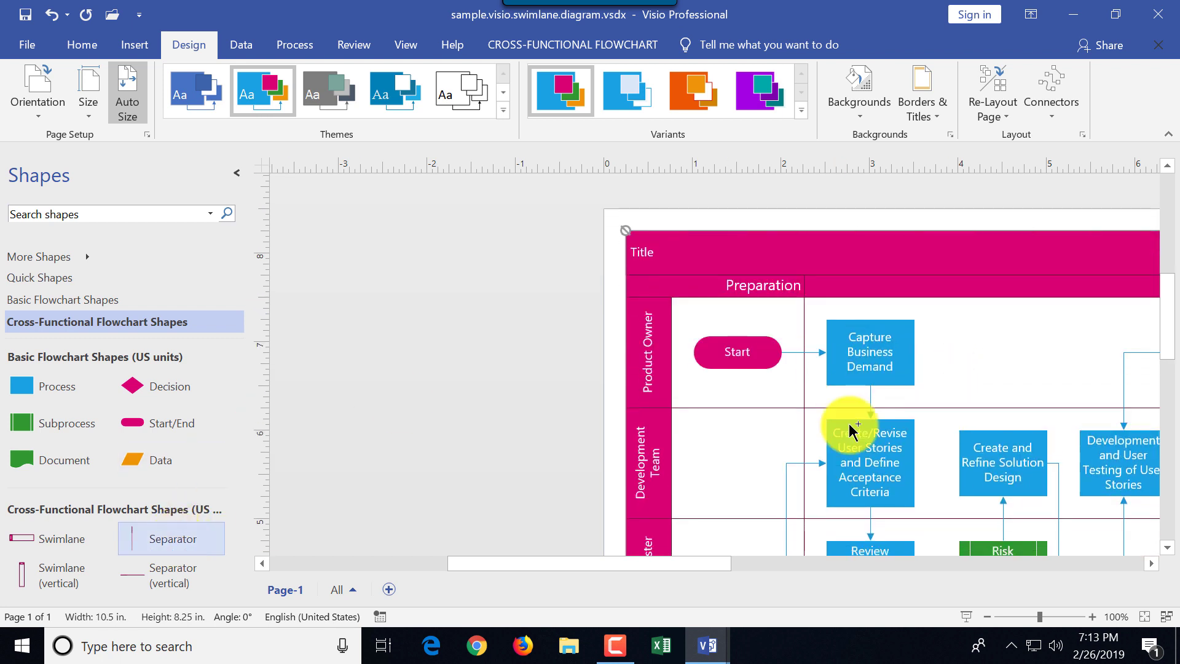
{"action": "left_click_drag", "start_coordinate": [945, 454], "coordinate": [946, 454]}
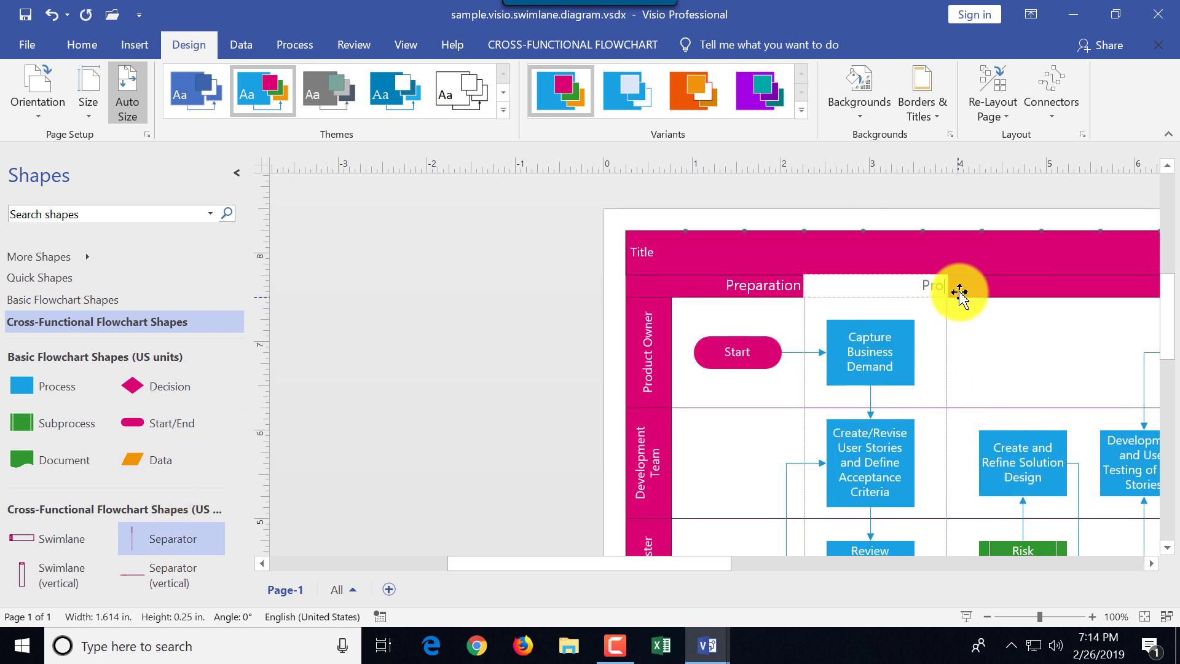
{"action": "left_click", "coordinate": [988, 262]}
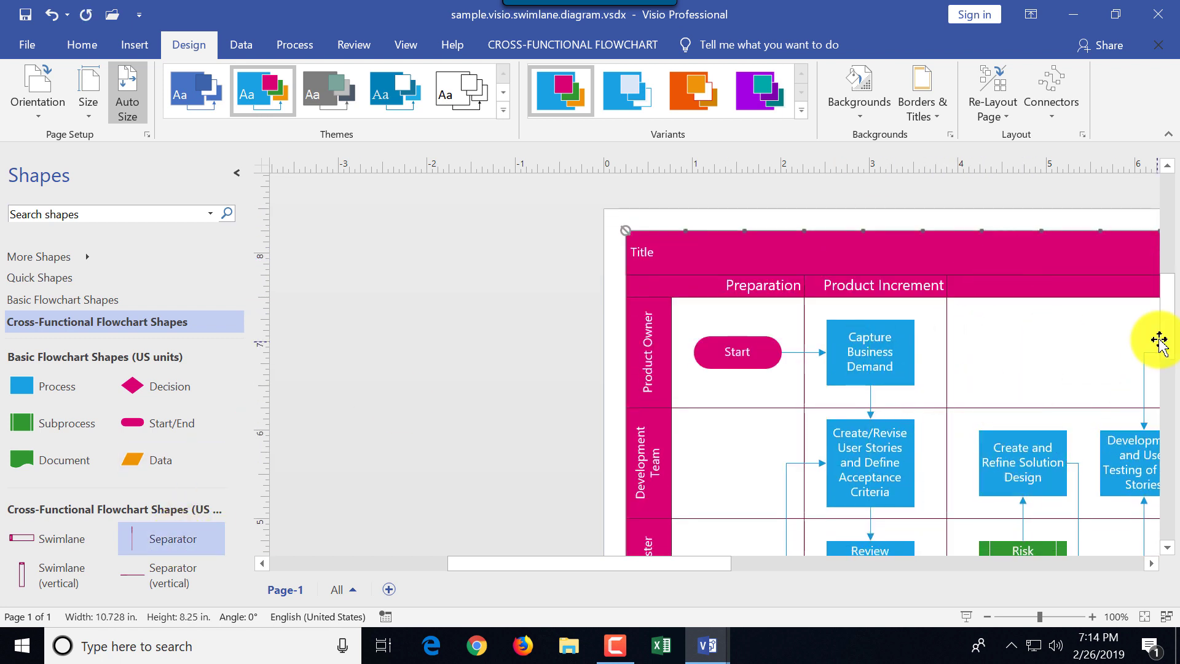
{"action": "scroll", "coordinate": [1160, 337], "scroll_direction": "down", "scroll_amount": 4}
{"action": "scroll", "coordinate": [1160, 337], "scroll_direction": "up", "scroll_amount": 2}
{"action": "left_click_drag", "start_coordinate": [723, 563], "coordinate": [764, 563]}
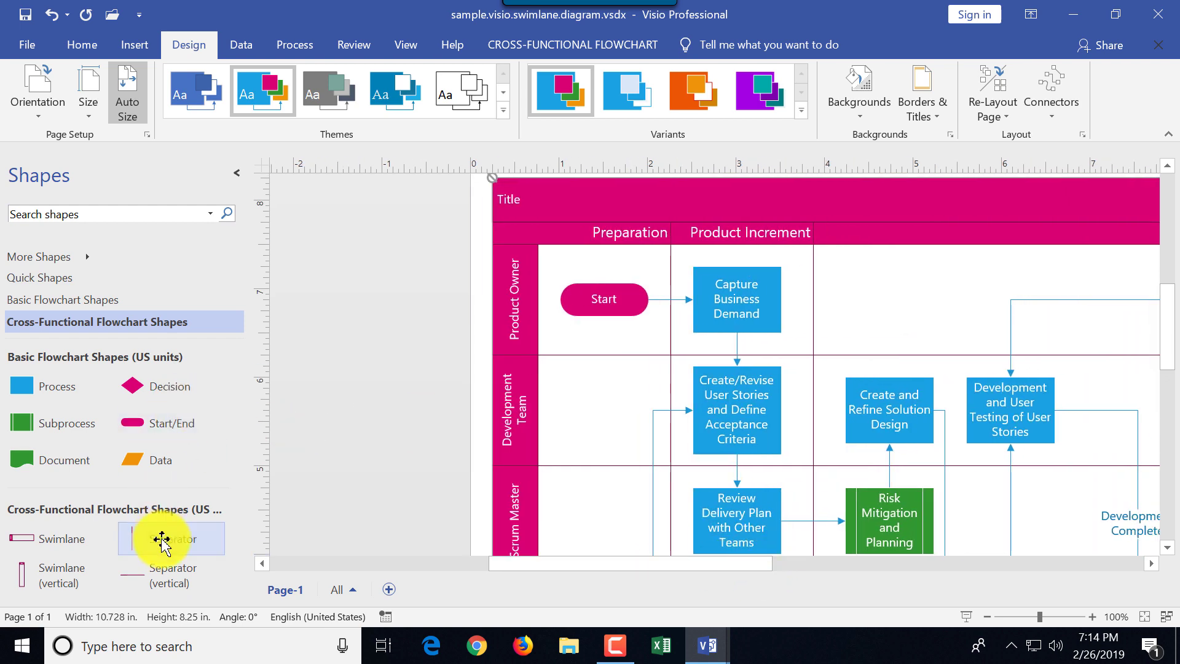
Add phase separators for the Architecture and Unit Testing phases.
{"action": "left_click_drag", "start_coordinate": [960, 365], "coordinate": [961, 366]}
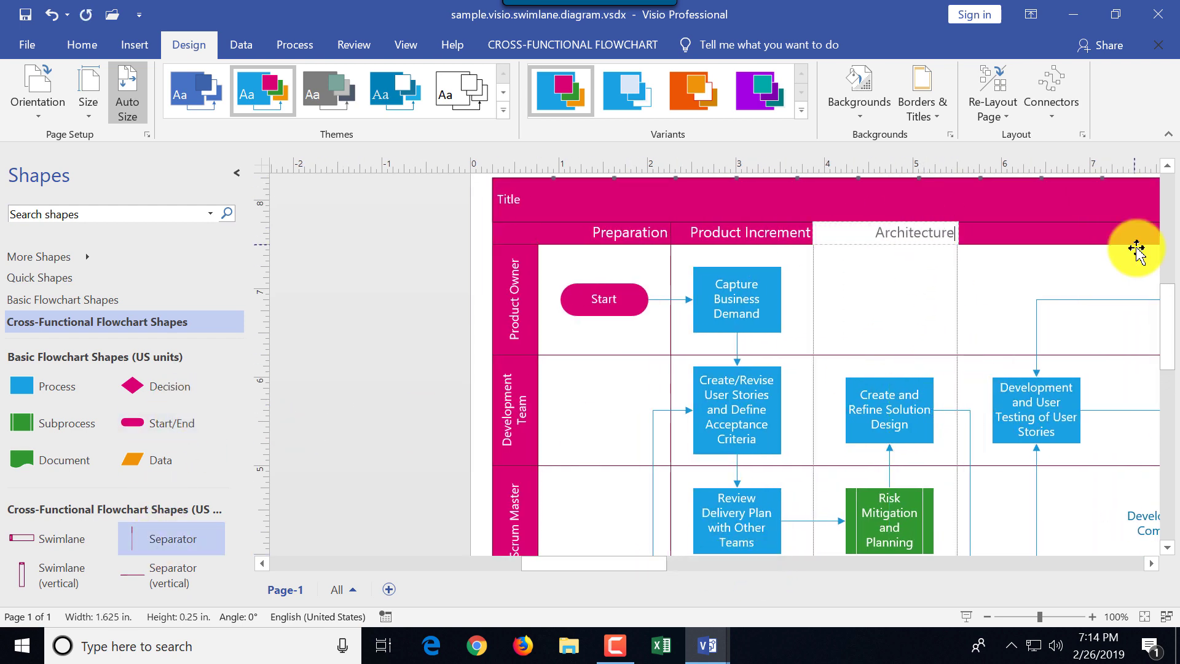
{"action": "left_click", "coordinate": [1015, 307]}
{"action": "left_click_drag", "start_coordinate": [647, 559], "coordinate": [686, 561]}
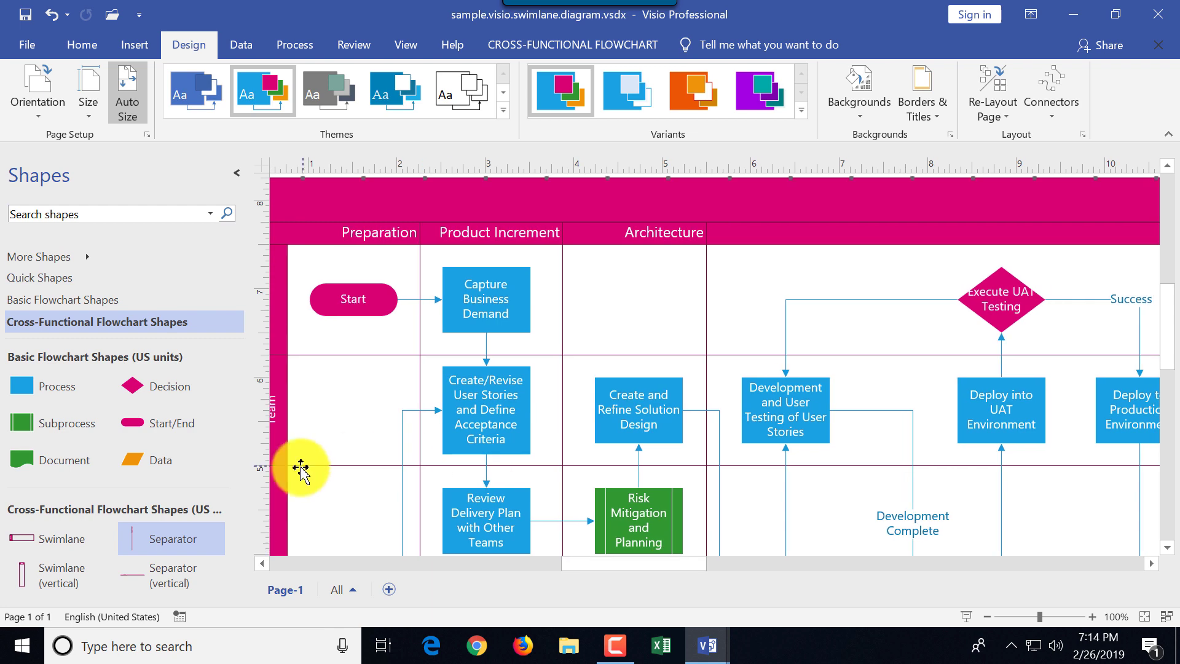
{"action": "left_click_drag", "start_coordinate": [933, 394], "coordinate": [933, 394]}
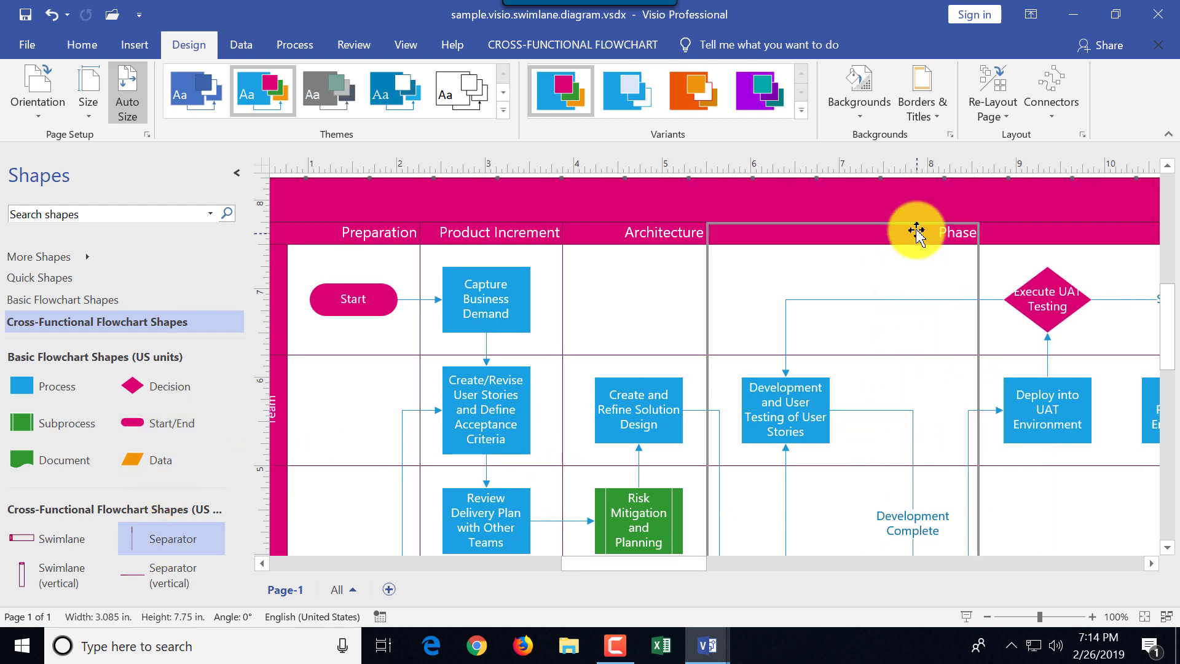
{"action": "type", "text": "Unit Testing"}
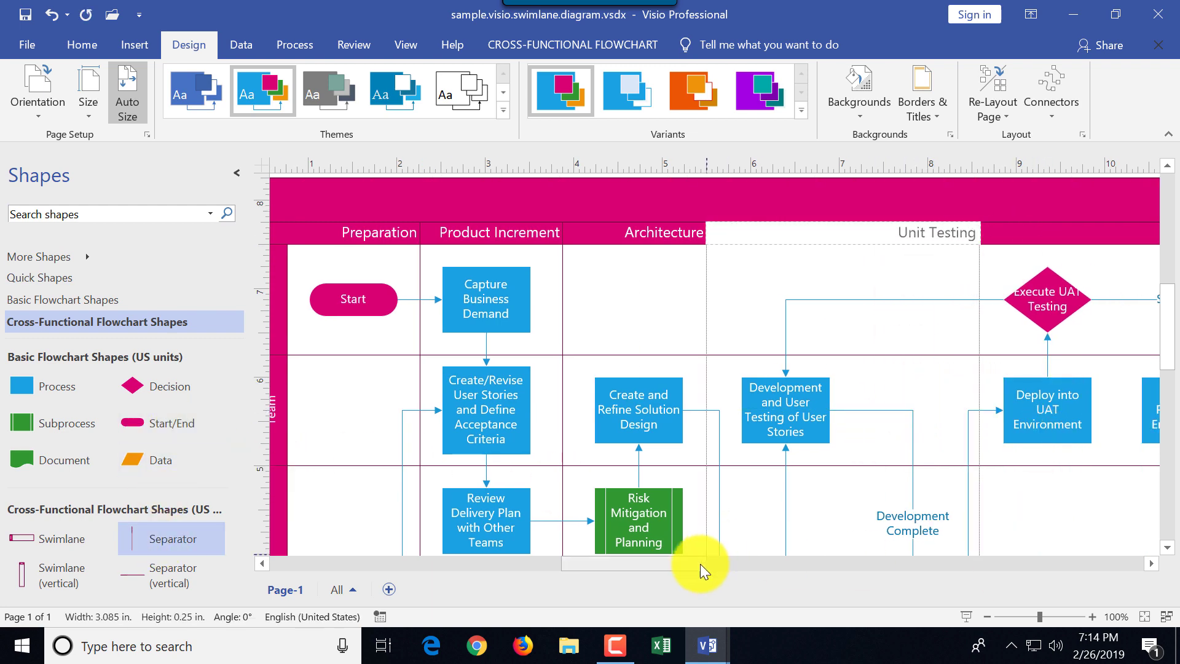
{"action": "left_click_drag", "start_coordinate": [700, 563], "coordinate": [740, 572]}
Add the UAT and Production Deployment phases after Unit Testing.
{"action": "left_click_drag", "start_coordinate": [876, 409], "coordinate": [874, 406]}
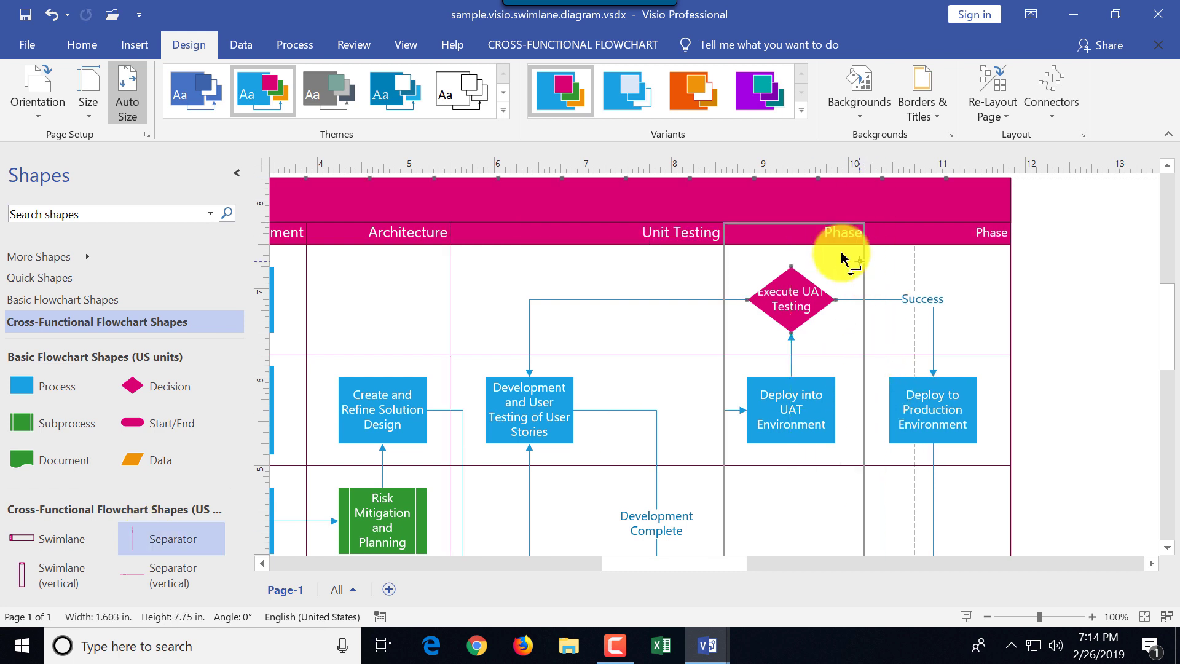
{"action": "key", "text": "Tab"}
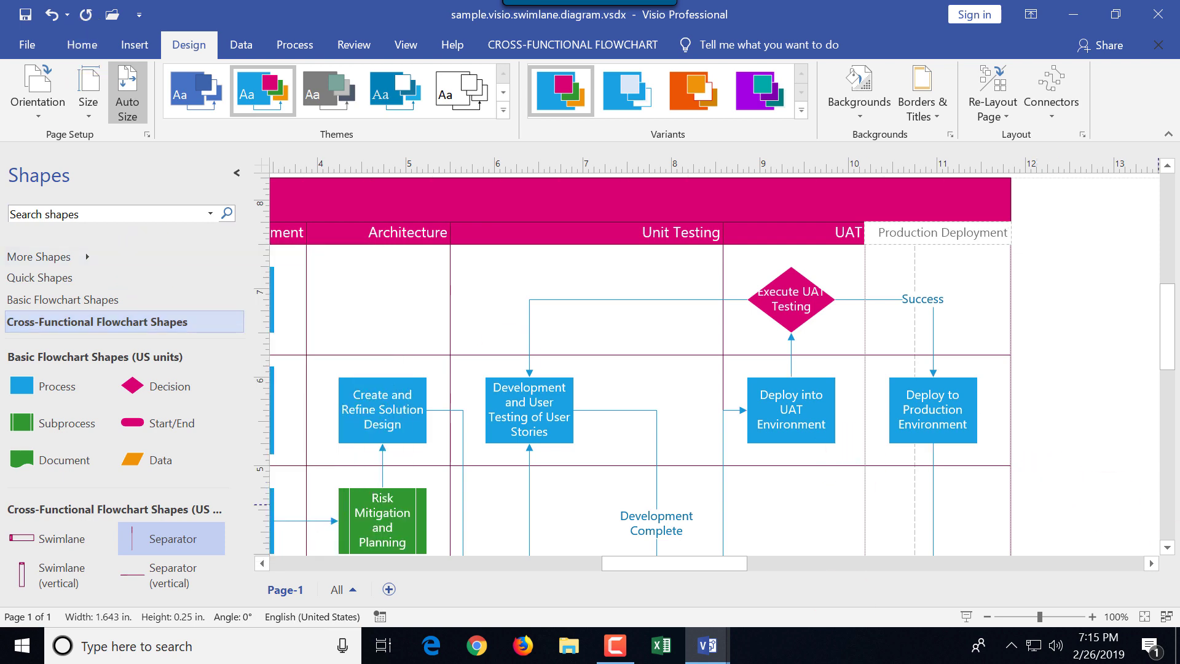
{"action": "left_click", "coordinate": [986, 616]}
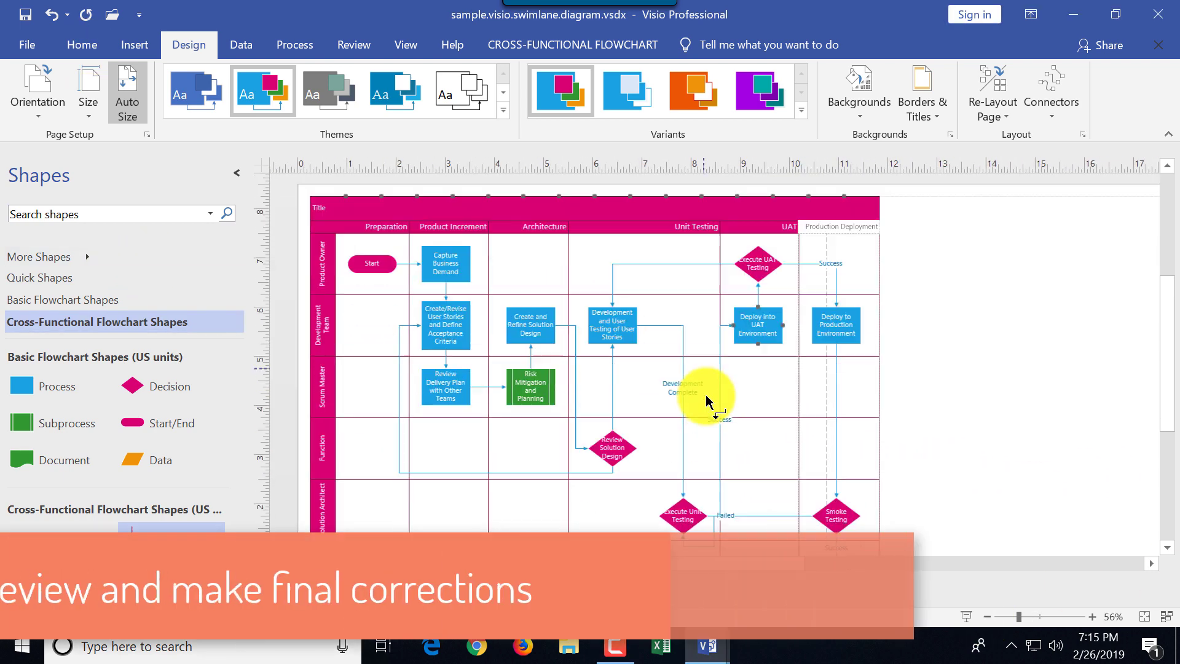
{"action": "scroll", "coordinate": [705, 397], "scroll_direction": "down", "scroll_amount": 2}
Change the Title bar text to 'Simple Flowchart release diagram' and zoom out to 56%.
{"action": "scroll", "coordinate": [706, 400], "scroll_direction": "up", "scroll_amount": 2}
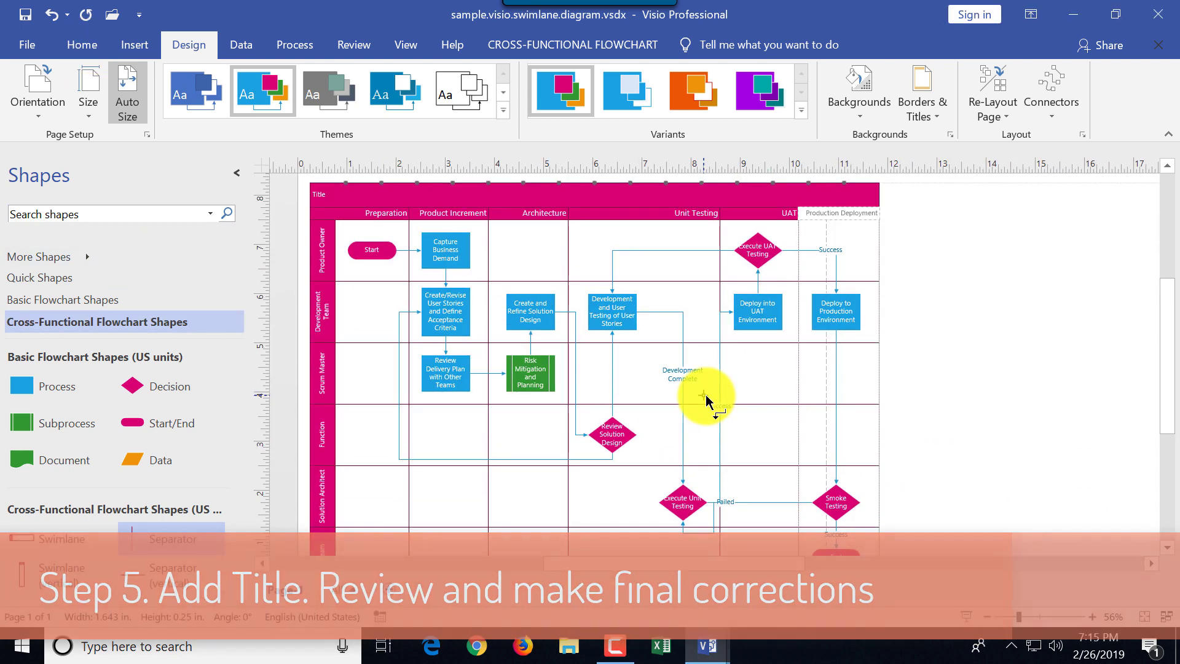
{"action": "scroll", "coordinate": [706, 400], "scroll_direction": "down", "scroll_amount": 2}
{"action": "scroll", "coordinate": [706, 400], "scroll_direction": "up", "scroll_amount": 2}
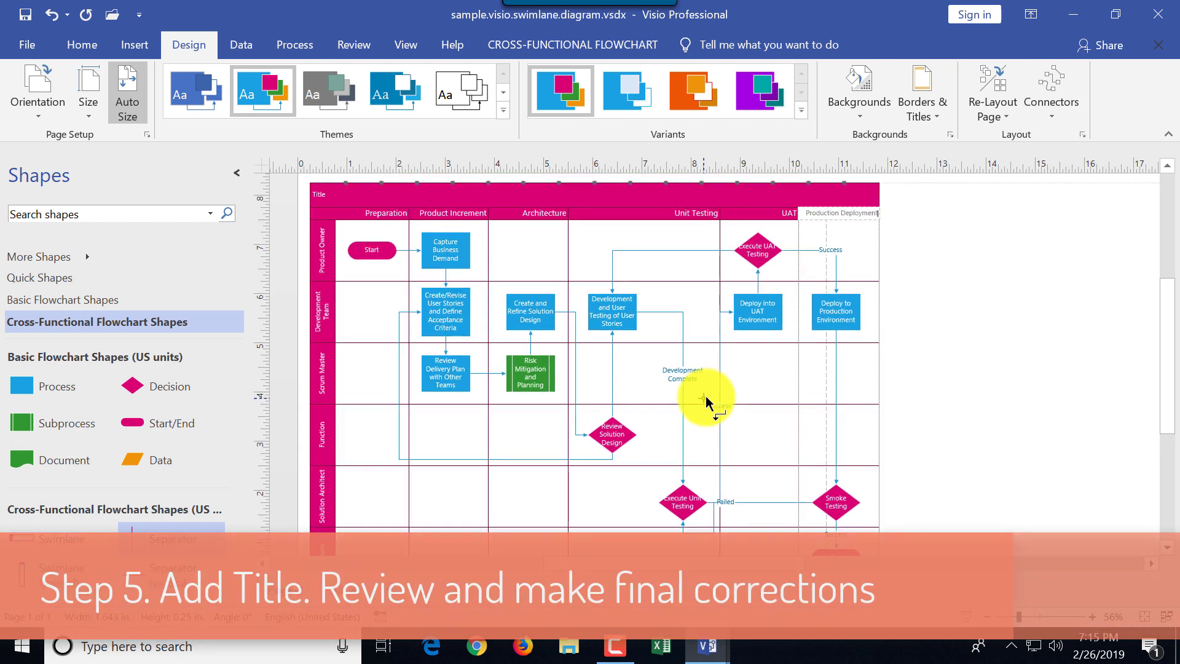
{"action": "double_click", "coordinate": [319, 193]}
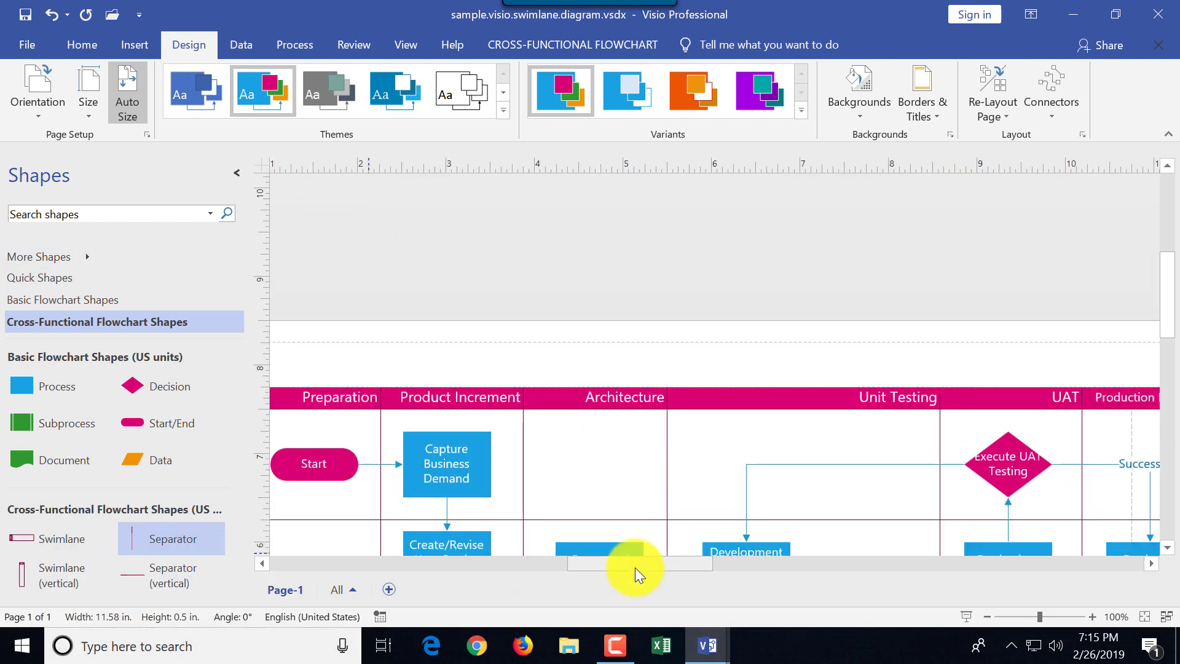
{"action": "left_click_drag", "start_coordinate": [639, 575], "coordinate": [588, 574]}
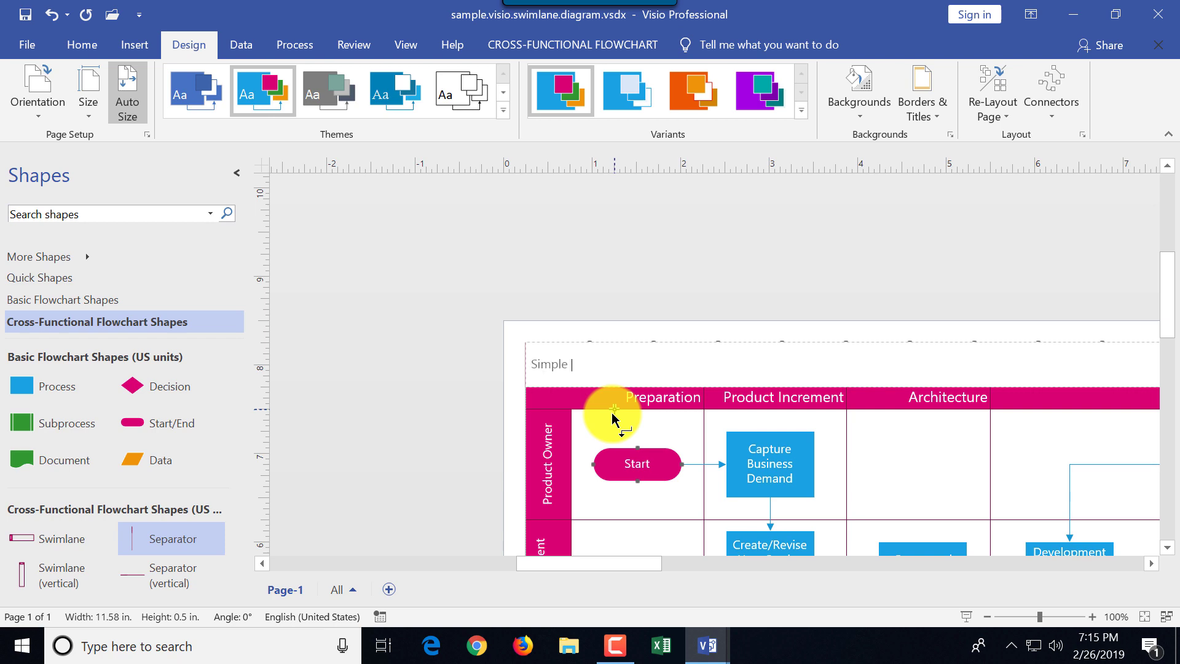
{"action": "type", "text": "ram"}
{"action": "left_click", "coordinate": [714, 245]}
{"action": "scroll", "coordinate": [777, 377], "scroll_direction": "down", "scroll_amount": 4}
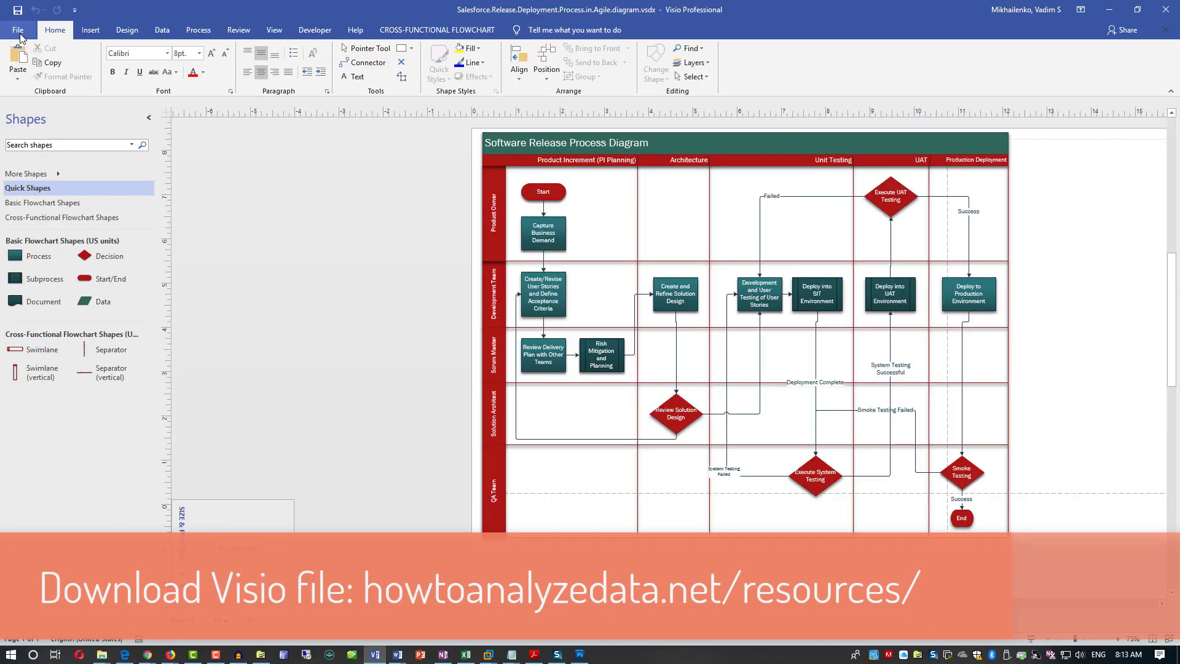
Save a copy as Salesforce.Release.Deployment.Process.in.Agile.diagram.v1.vsdx via Save As.
{"action": "left_click", "coordinate": [16, 31]}
{"action": "left_click", "coordinate": [42, 151]}
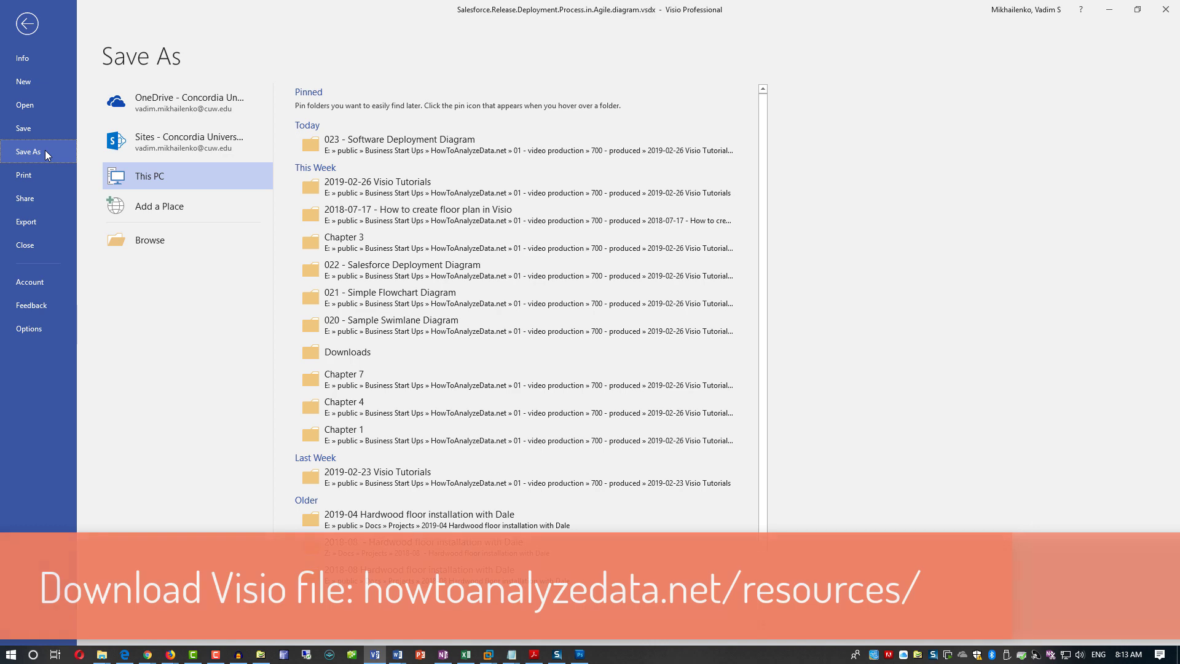
{"action": "left_click", "coordinate": [159, 240]}
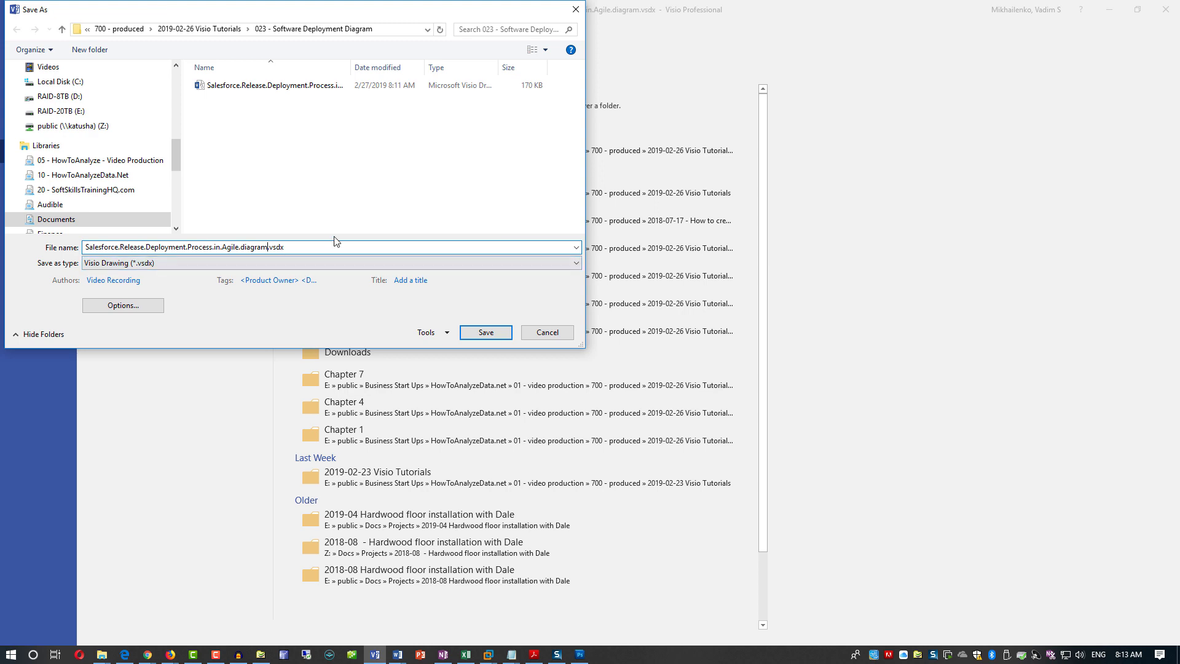
{"action": "type", "text": ".v1"}
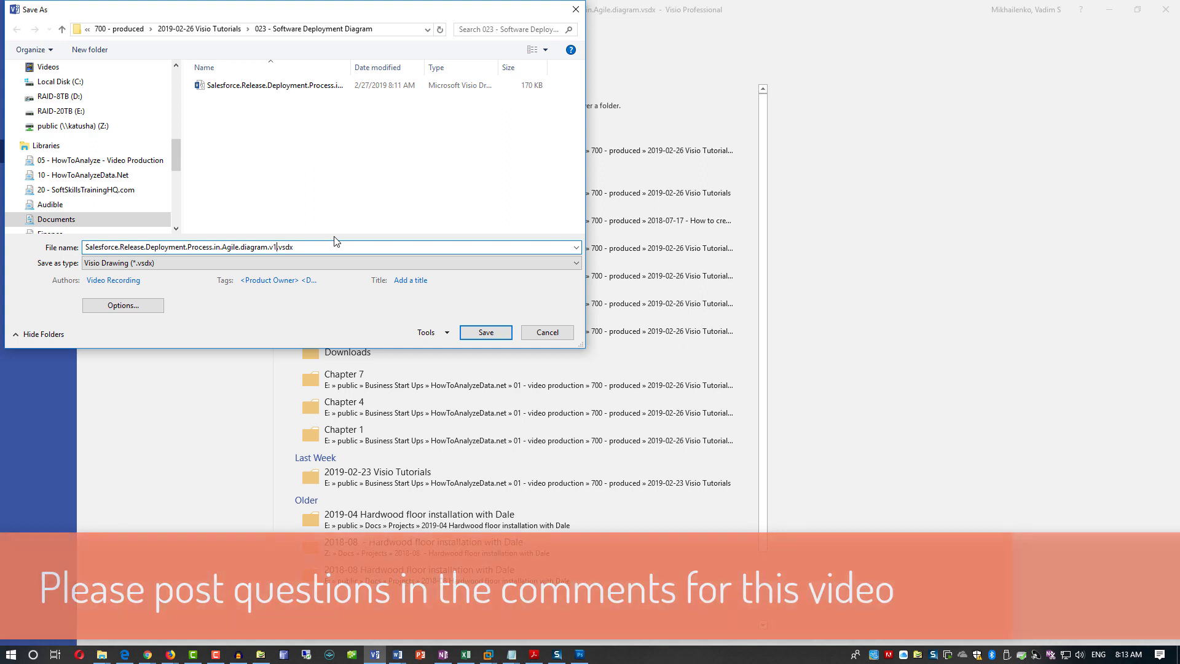
{"action": "type", "text": ".1"}
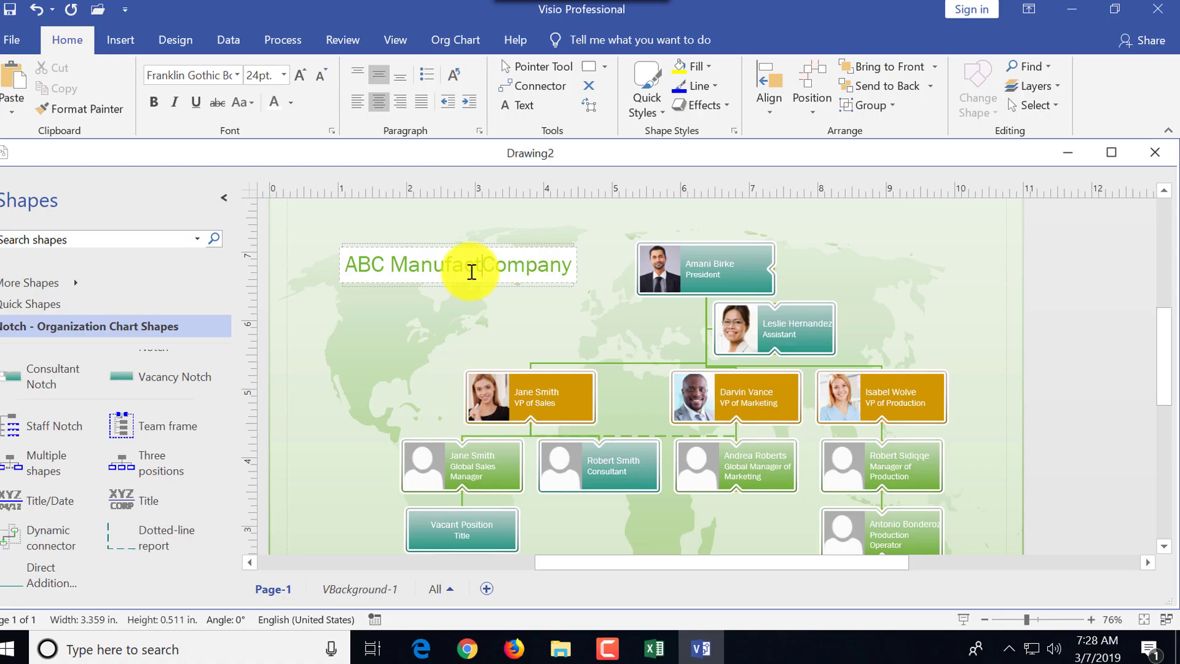
Search the online templates for 'org'.
{"action": "left_click", "coordinate": [759, 226]}
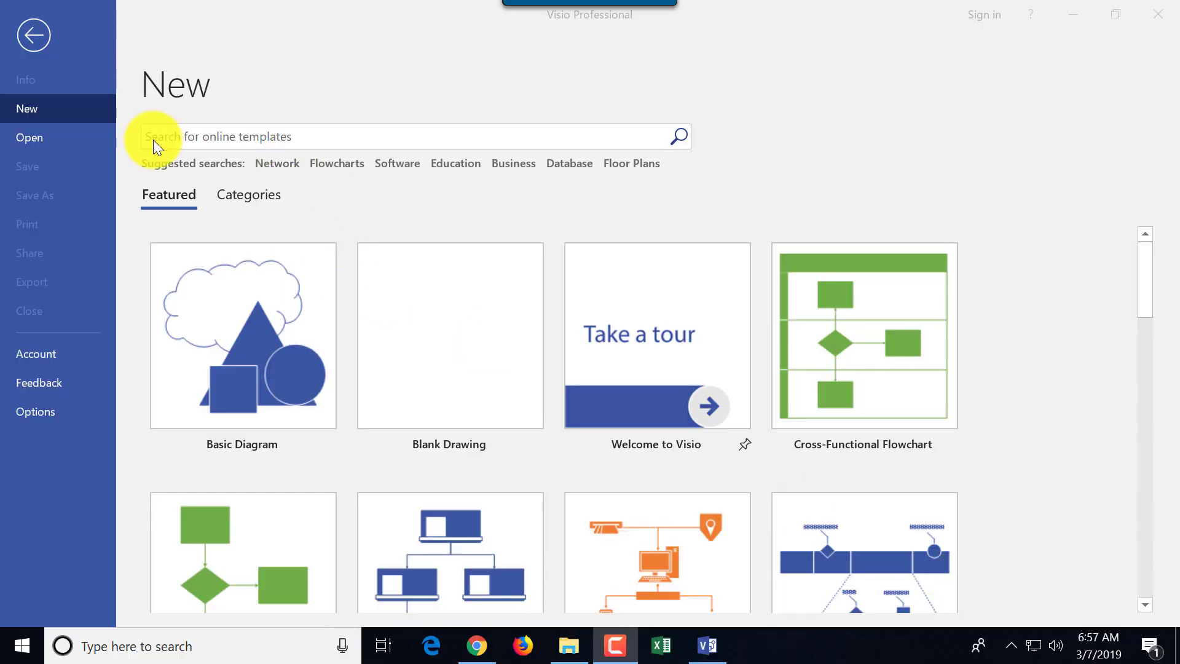
{"action": "left_click", "coordinate": [154, 136]}
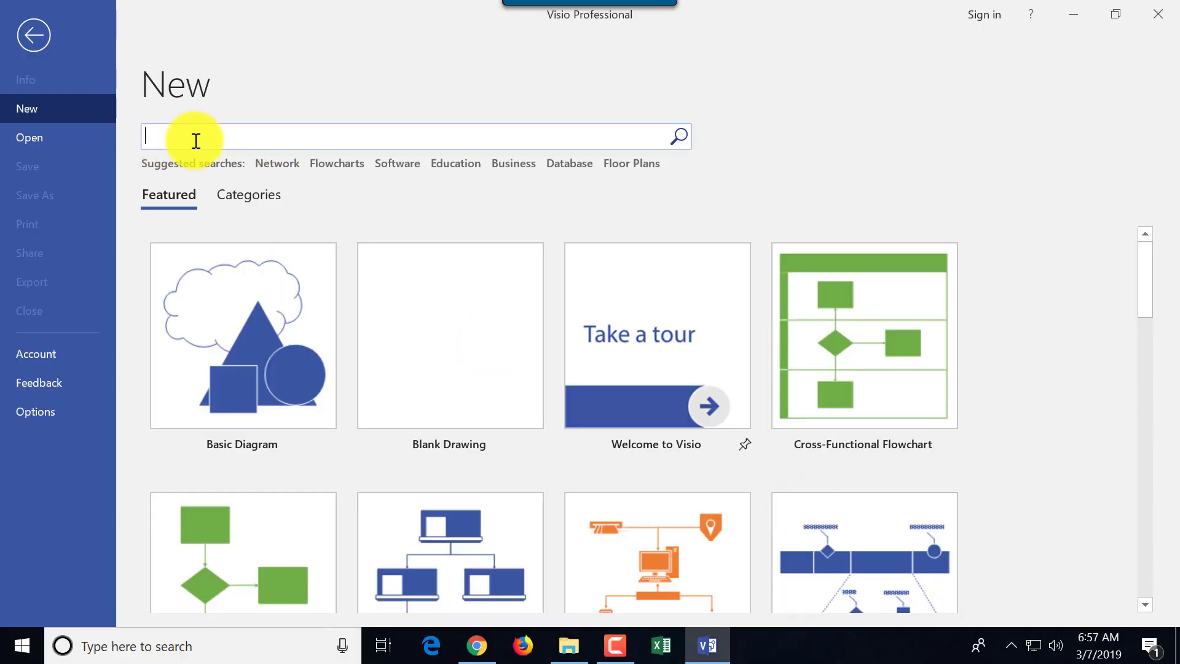
{"action": "type", "text": "org"}
{"action": "key", "text": "Return"}
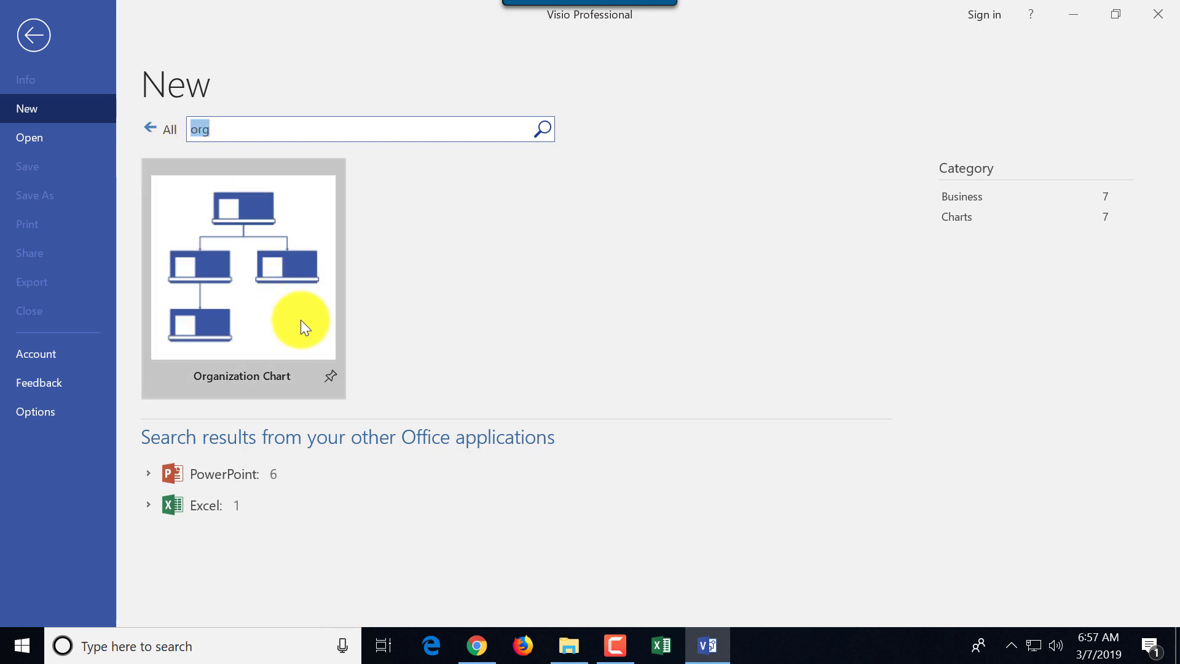
Create a drawing from the Department Organization Chart template after previewing Hierarchical.
{"action": "left_click", "coordinate": [301, 321]}
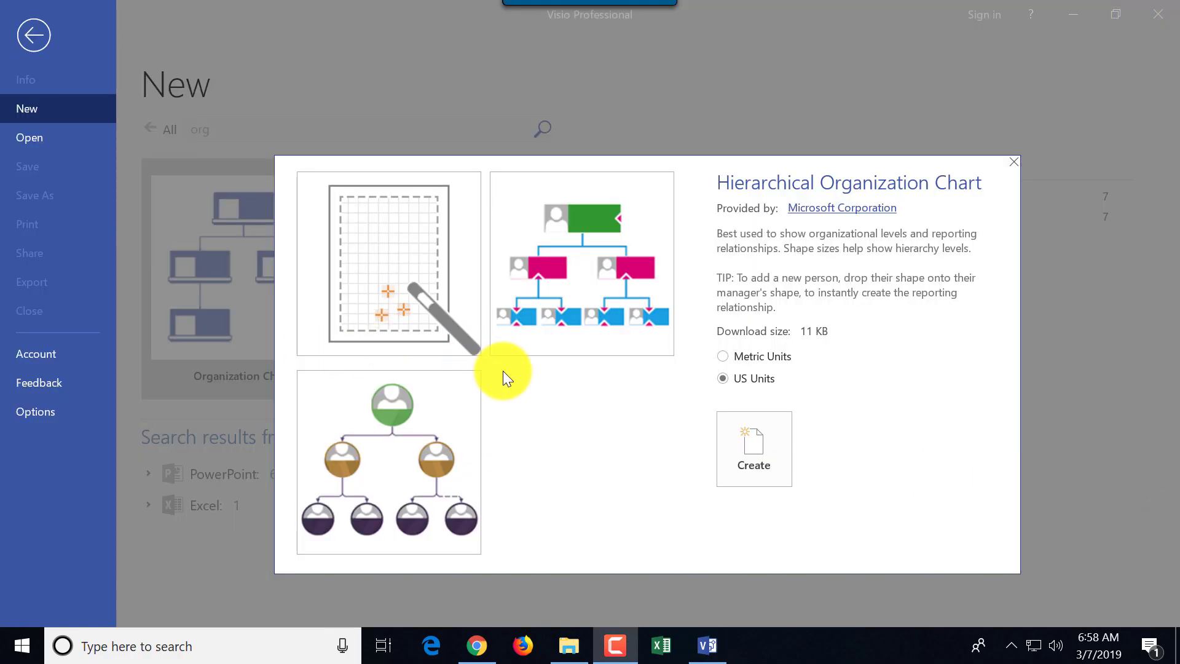
{"action": "left_click", "coordinate": [583, 289]}
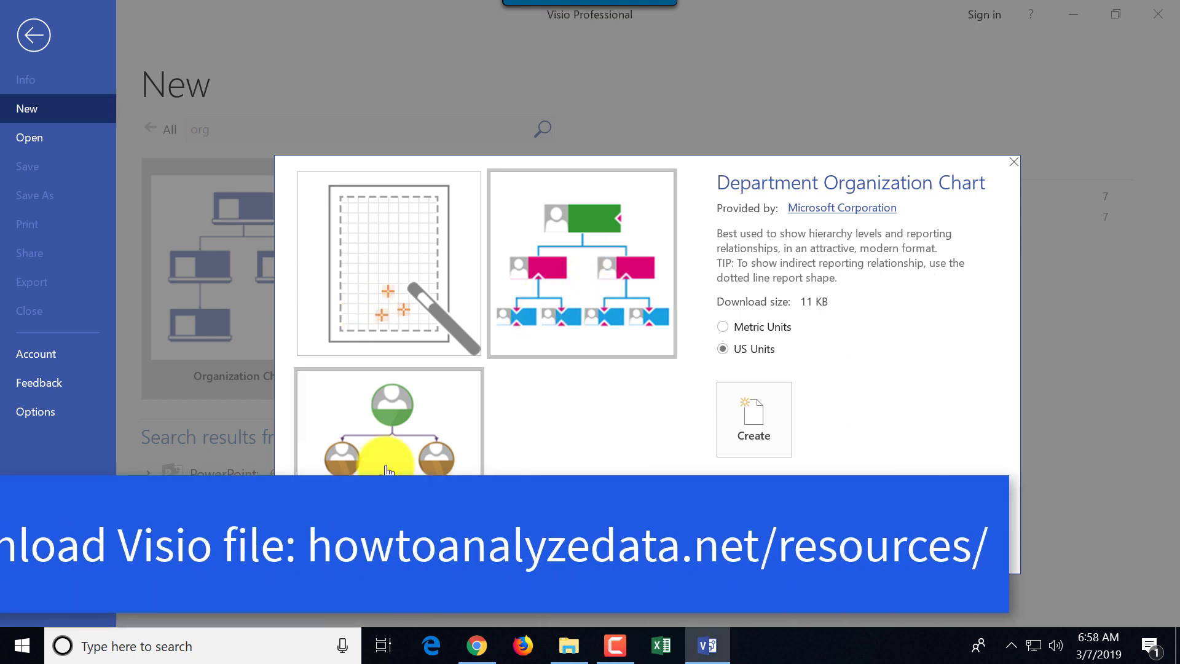
{"action": "left_click", "coordinate": [393, 454]}
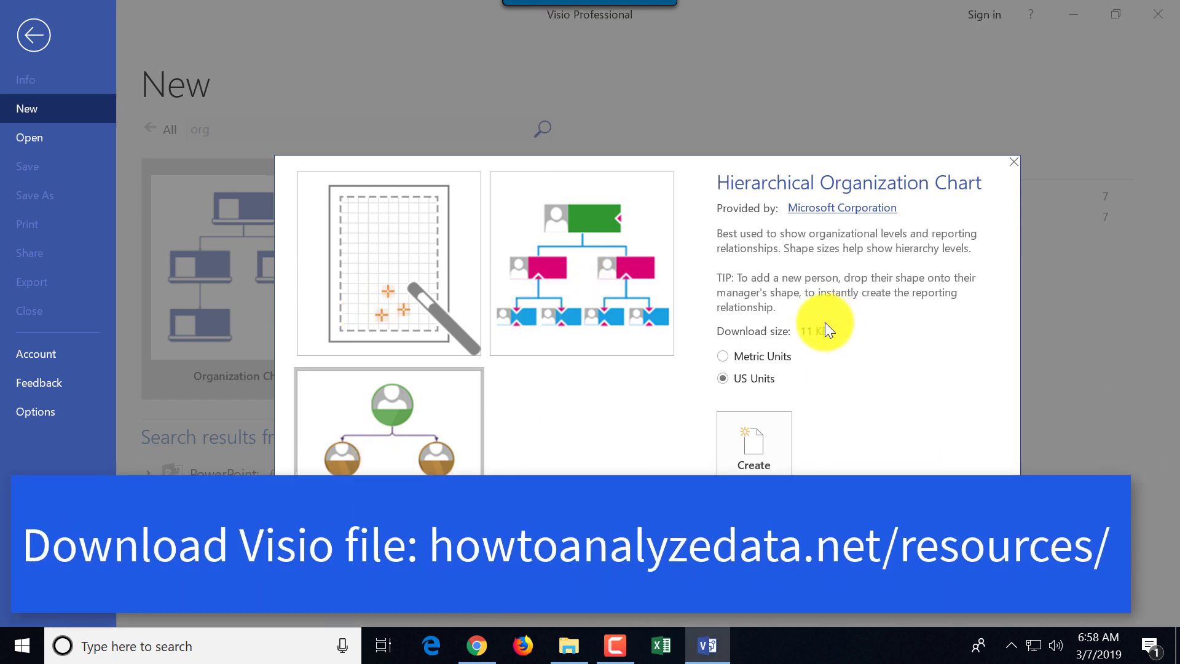
{"action": "left_click", "coordinate": [586, 281]}
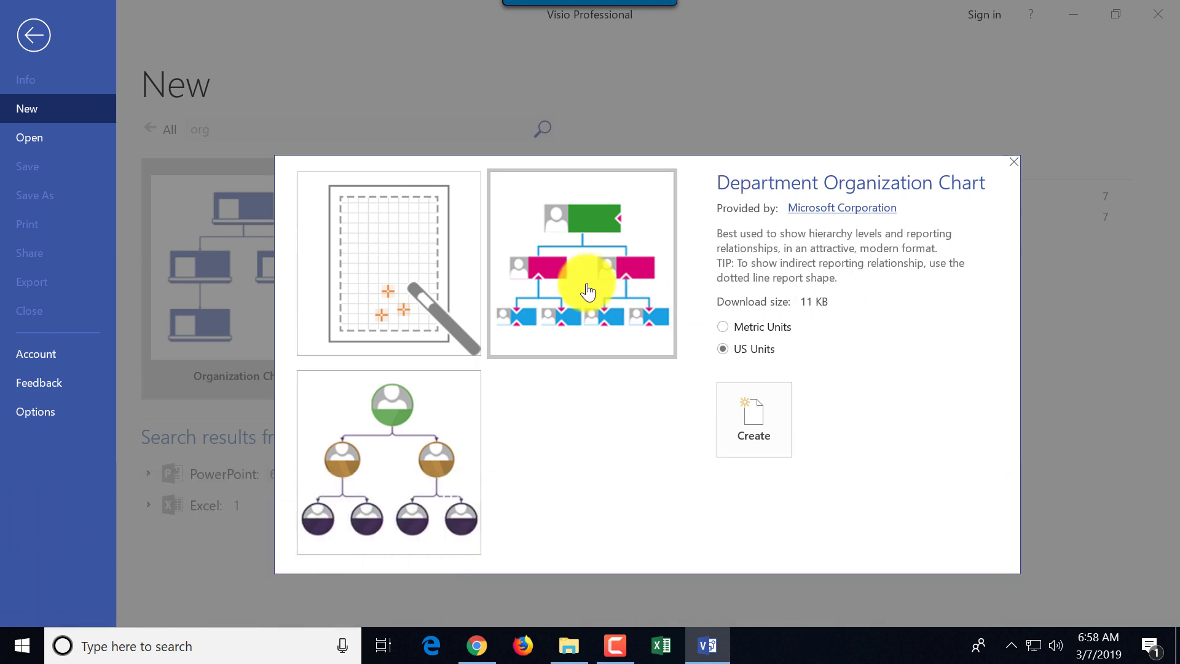
{"action": "double_click", "coordinate": [588, 291]}
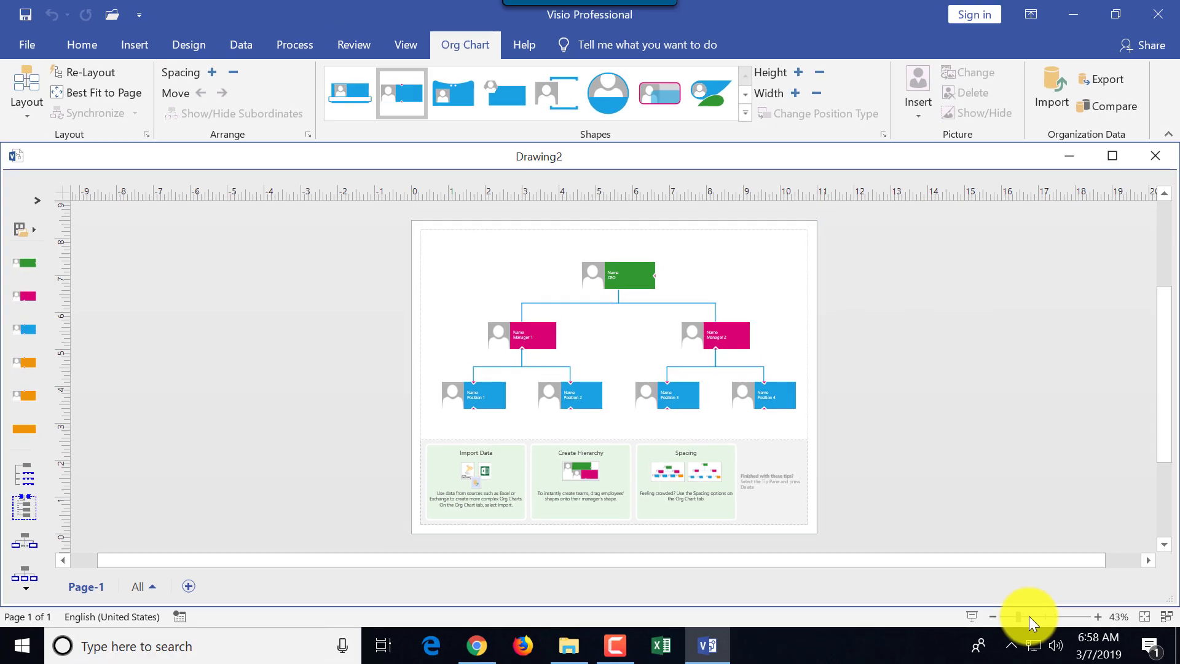
Delete the sample org chart shapes, including the leftover Position 1 box.
{"action": "left_click_drag", "start_coordinate": [1029, 616], "coordinate": [1049, 616]}
{"action": "scroll", "coordinate": [1027, 559], "scroll_direction": "up", "scroll_amount": 5}
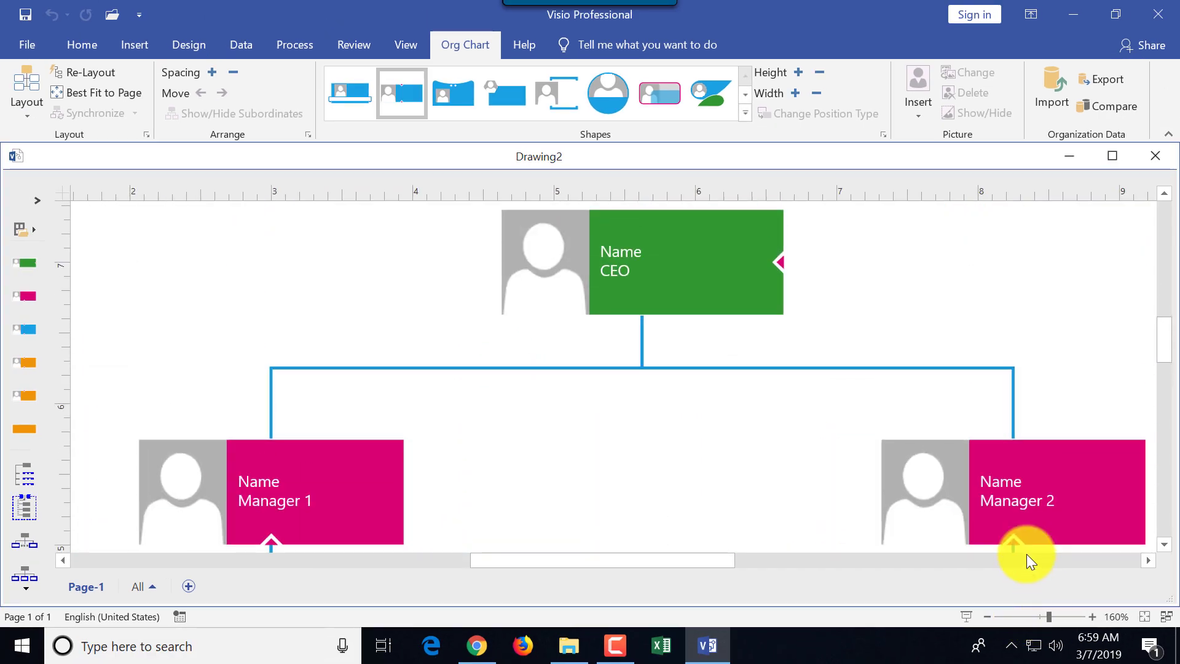
{"action": "scroll", "coordinate": [1026, 554], "scroll_direction": "down", "scroll_amount": 3}
{"action": "left_click", "coordinate": [1030, 617]}
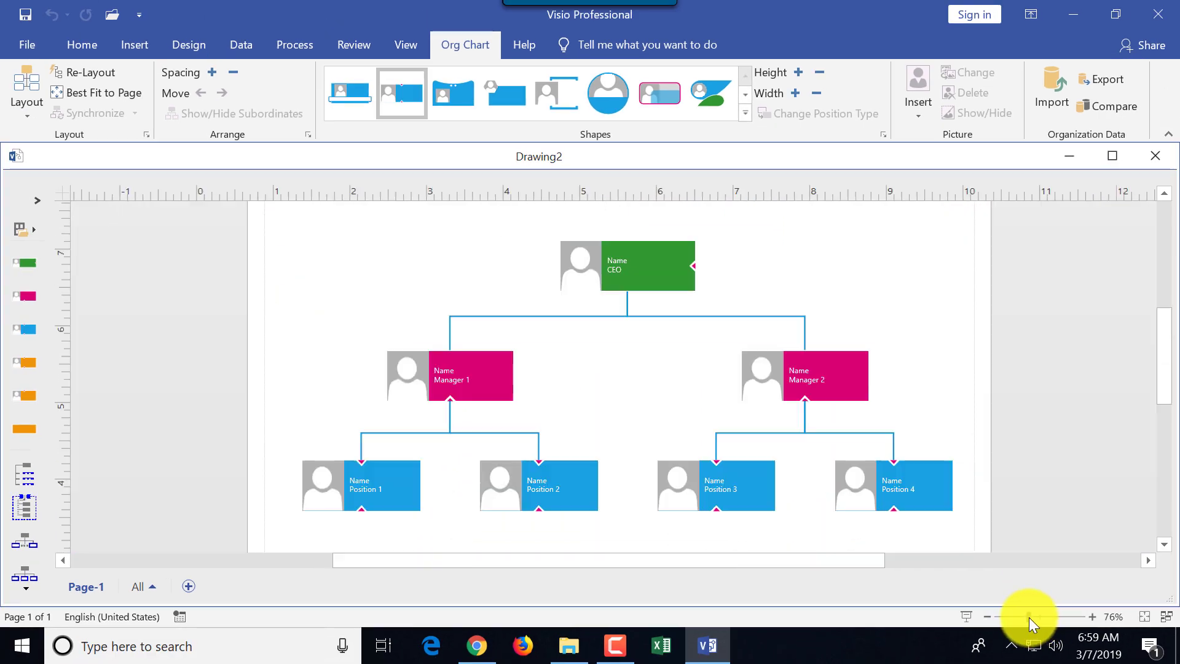
{"action": "scroll", "coordinate": [683, 344], "scroll_direction": "down", "scroll_amount": 2}
{"action": "scroll", "coordinate": [680, 342], "scroll_direction": "up", "scroll_amount": 2}
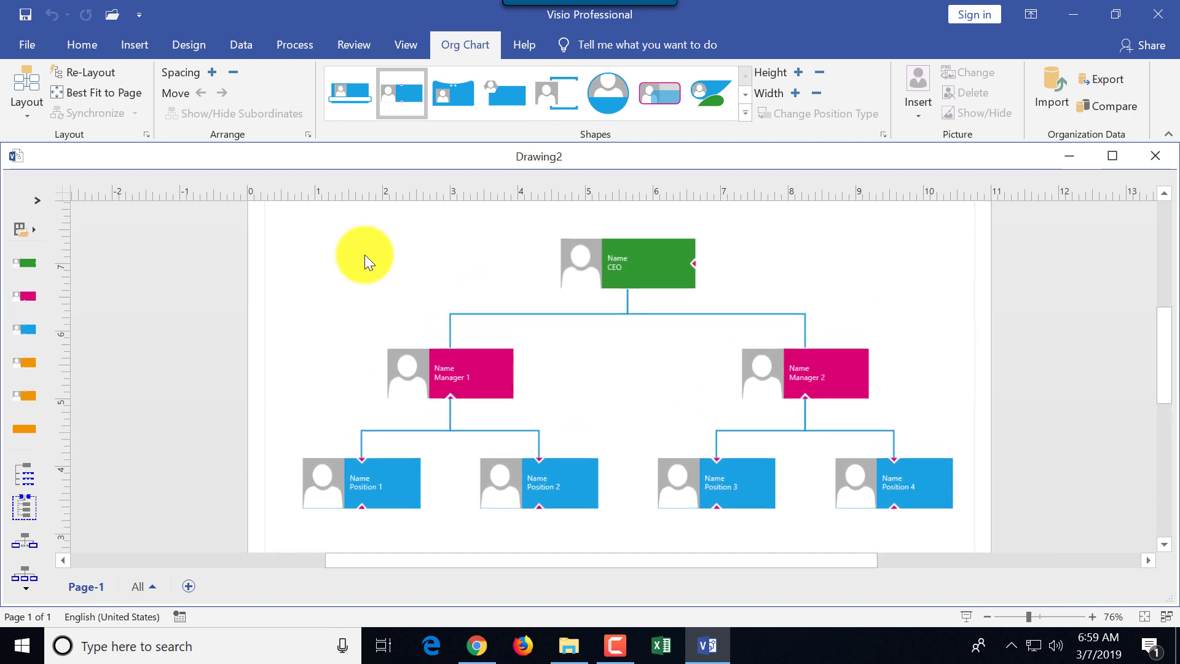
{"action": "left_click_drag", "start_coordinate": [310, 223], "coordinate": [959, 520]}
{"action": "key", "text": "Delete"}
{"action": "left_click", "coordinate": [332, 485]}
{"action": "key", "text": "Delete"}
{"action": "scroll", "coordinate": [376, 469], "scroll_direction": "down", "scroll_amount": 5}
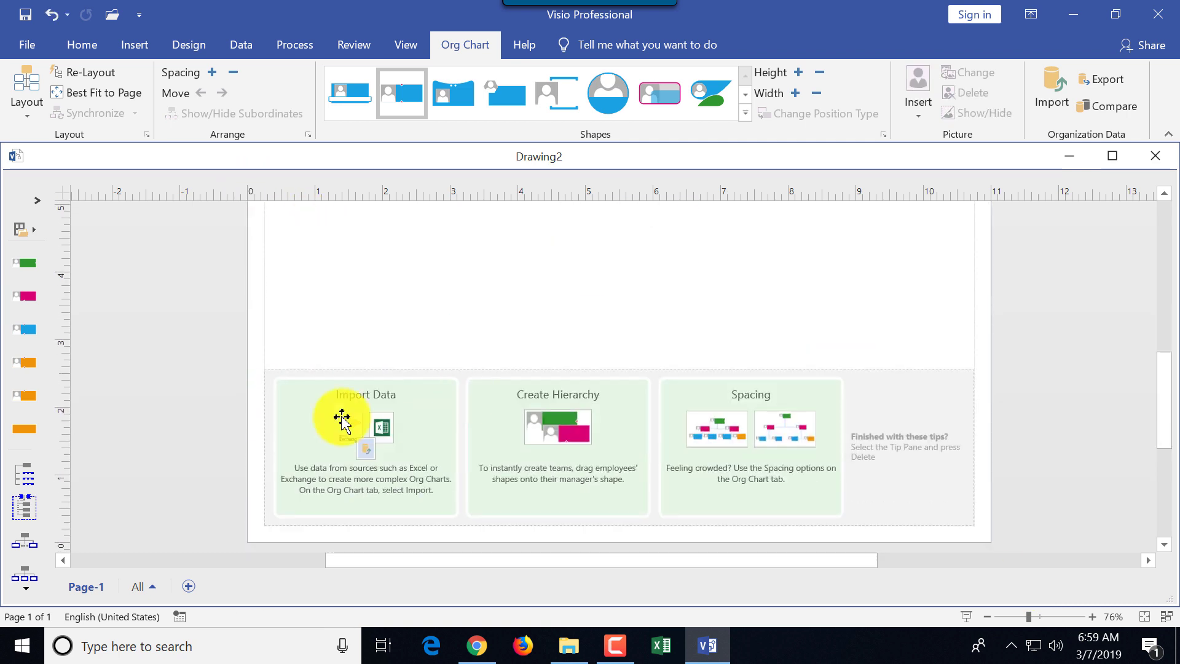
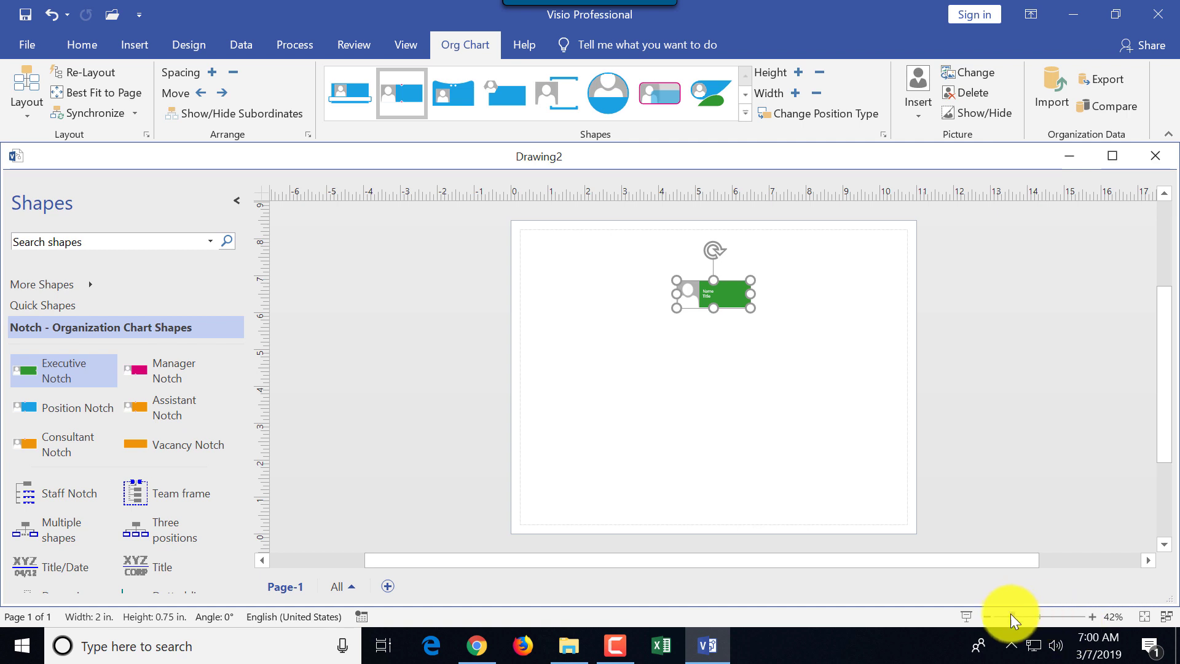
Label the executive shape with the president's name and 'President', then place a Manager Notch beneath it.
{"action": "left_click_drag", "start_coordinate": [1011, 614], "coordinate": [1023, 618]}
{"action": "scroll", "coordinate": [910, 416], "scroll_direction": "up", "scroll_amount": 1}
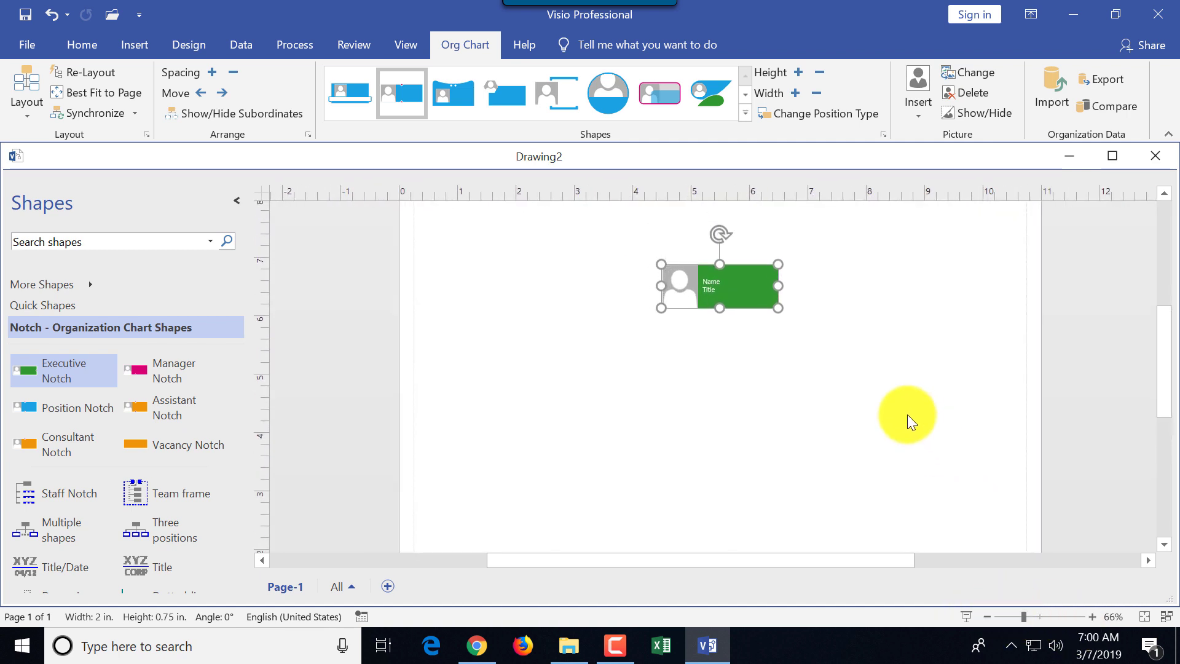
{"action": "double_click", "coordinate": [713, 281]}
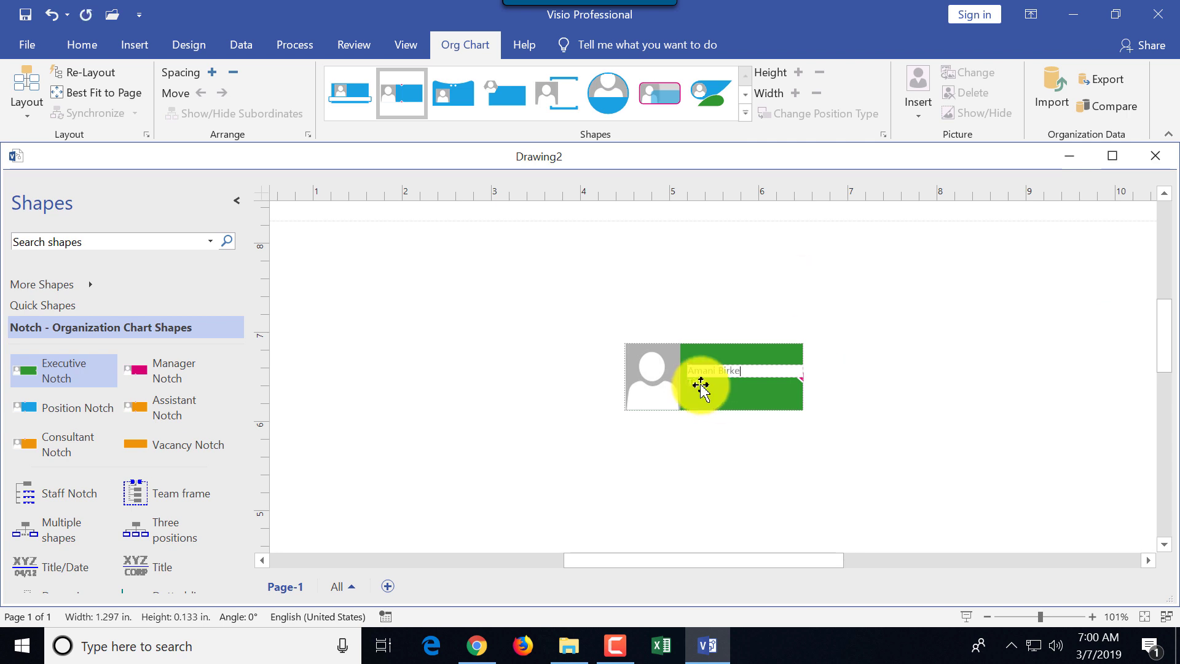
{"action": "left_click", "coordinate": [733, 355]}
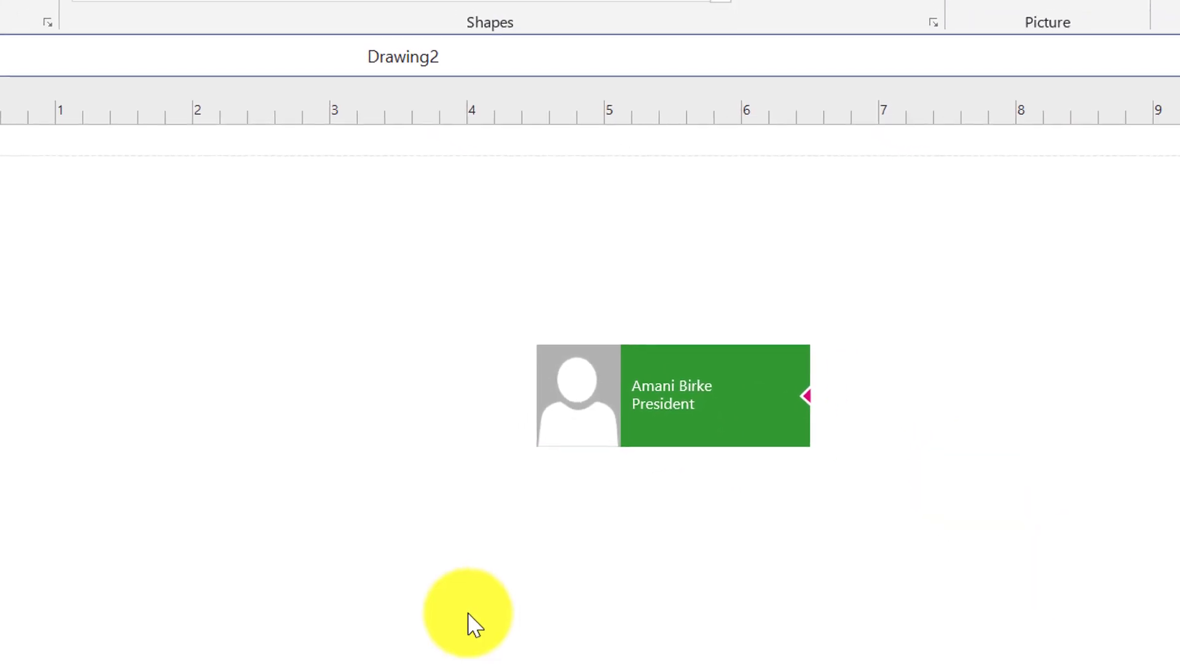
{"action": "left_click_drag", "start_coordinate": [123, 374], "coordinate": [689, 390]}
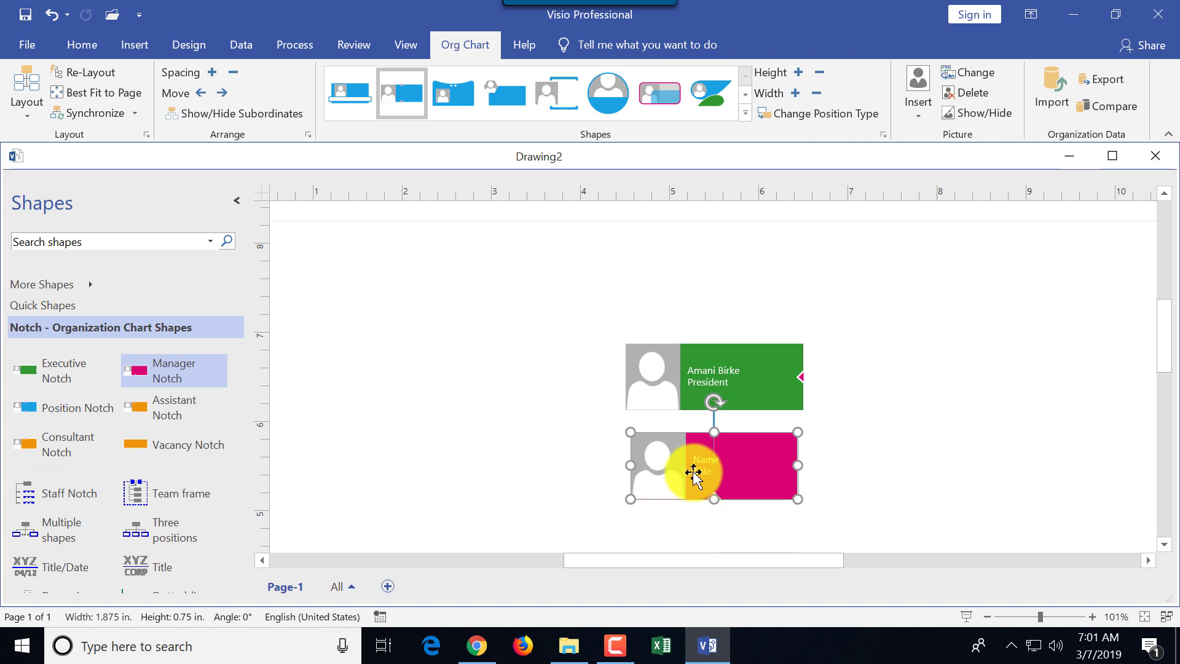
Title the first manager box 'VP of Marketing'.
{"action": "double_click", "coordinate": [701, 461]}
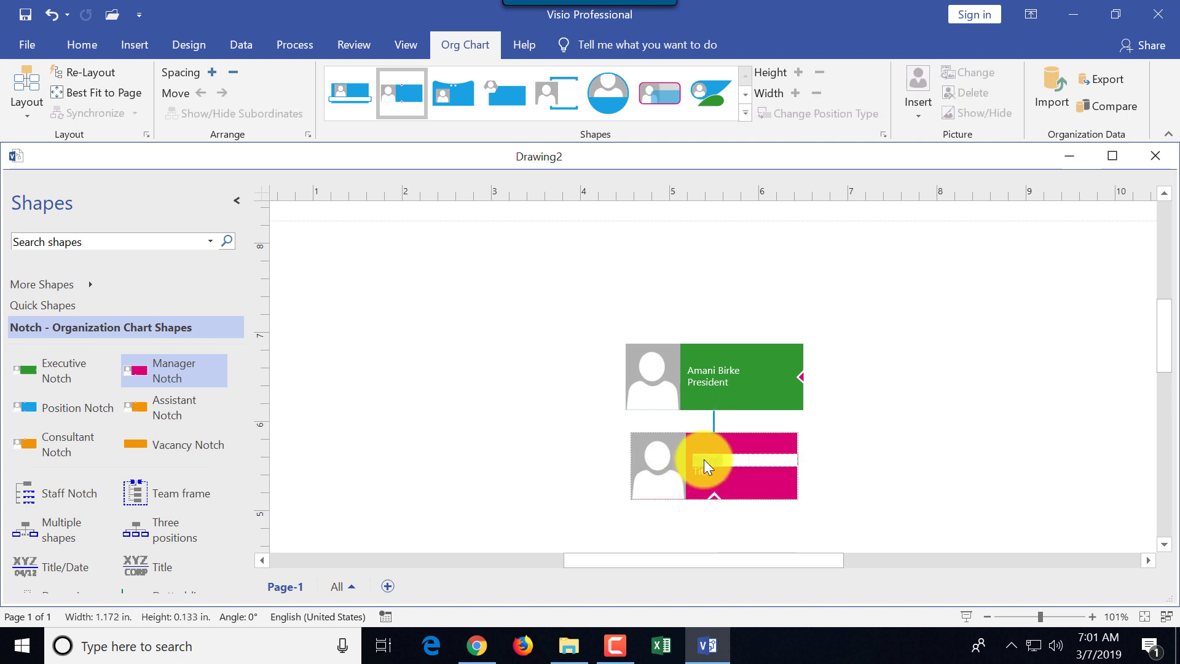
{"action": "key", "text": "Escape"}
{"action": "left_click", "coordinate": [705, 473]}
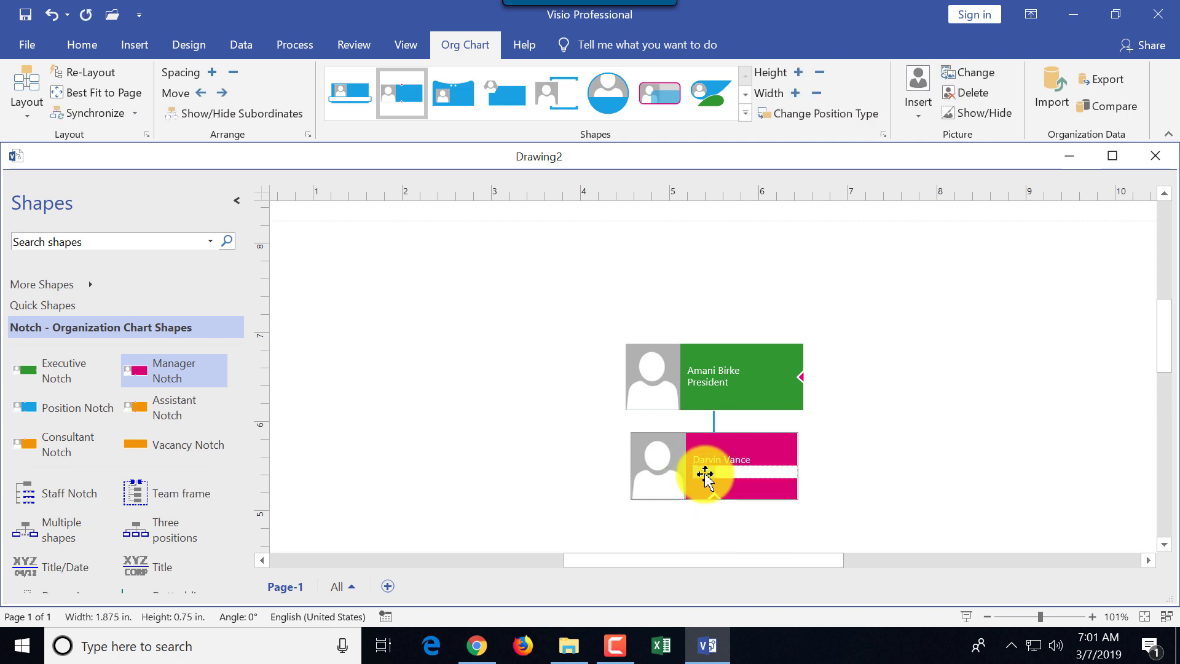
{"action": "type", "text": "VP of Marketing"}
{"action": "left_click", "coordinate": [865, 426]}
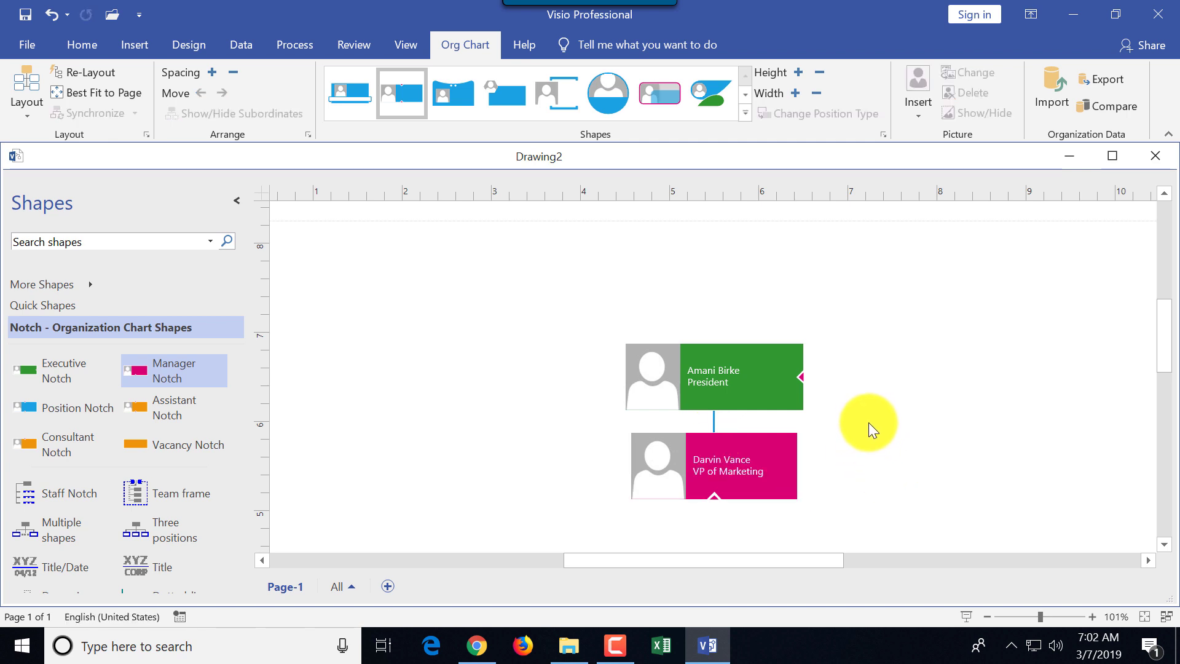
Add a second manager under the President labelled with a name and 'VP of Production'.
{"action": "left_click_drag", "start_coordinate": [164, 378], "coordinate": [703, 378]}
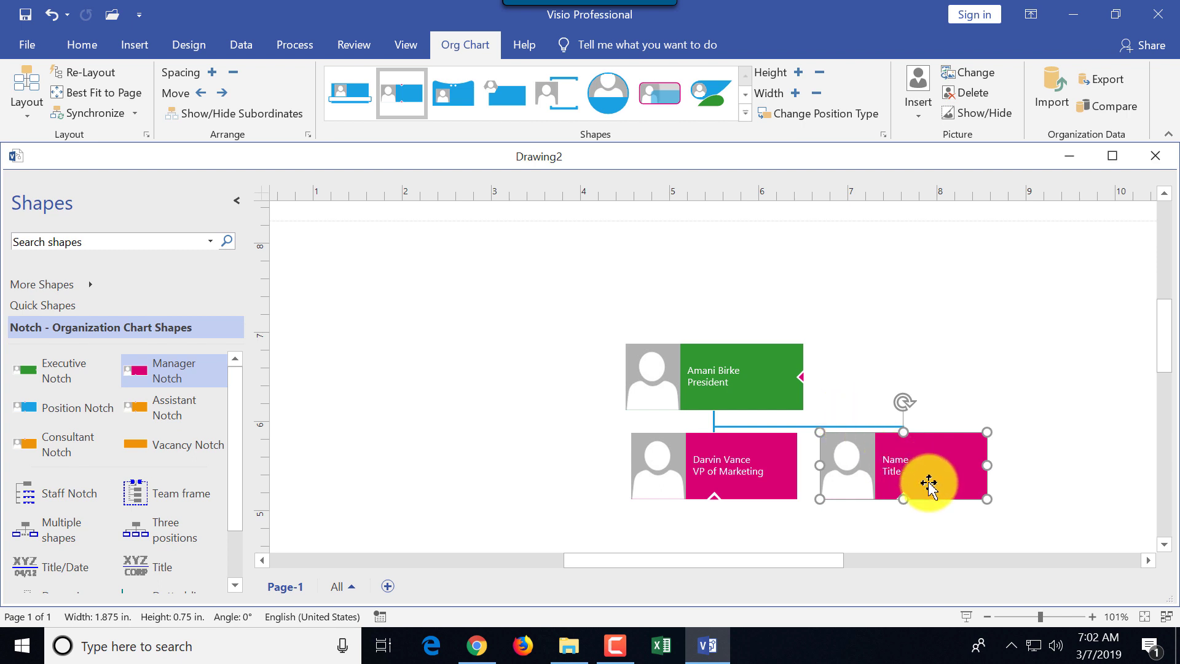
{"action": "double_click", "coordinate": [896, 460]}
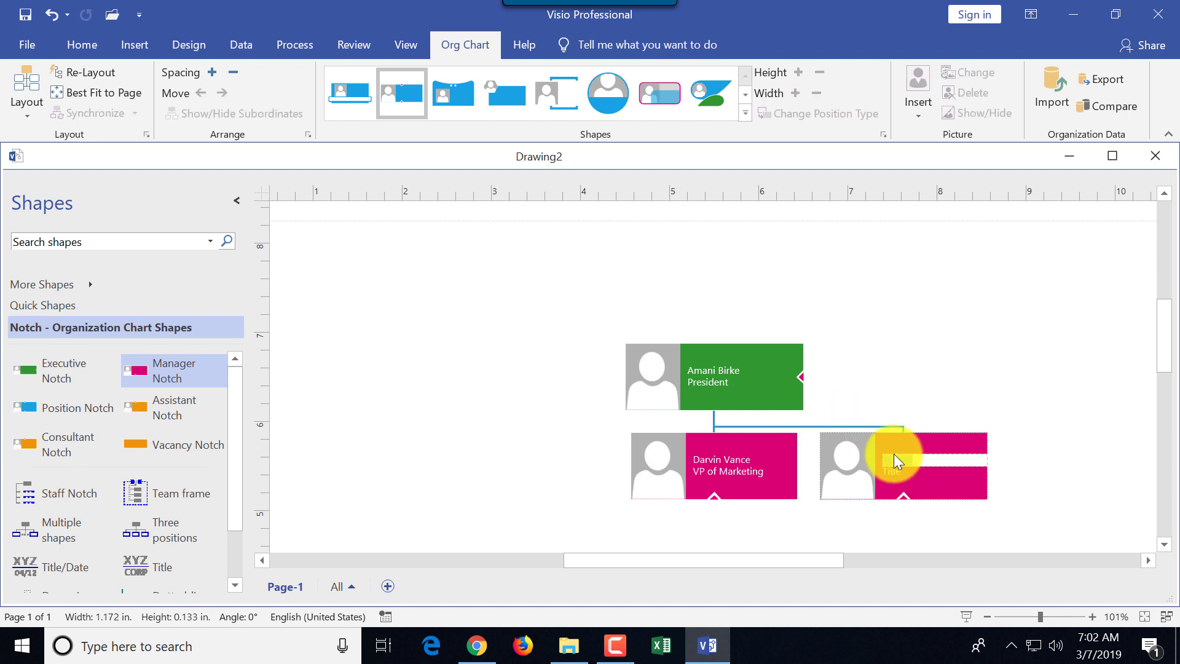
{"action": "double_click", "coordinate": [909, 472]}
{"action": "type", "text": "VP of Production"}
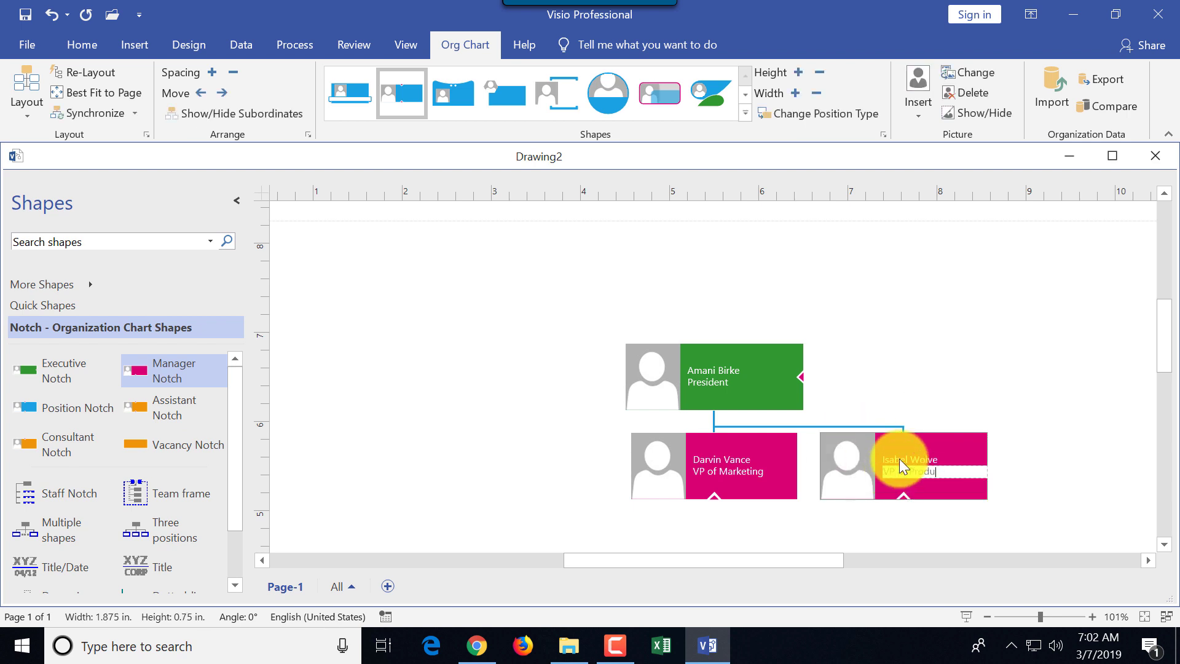
{"action": "left_click", "coordinate": [994, 515]}
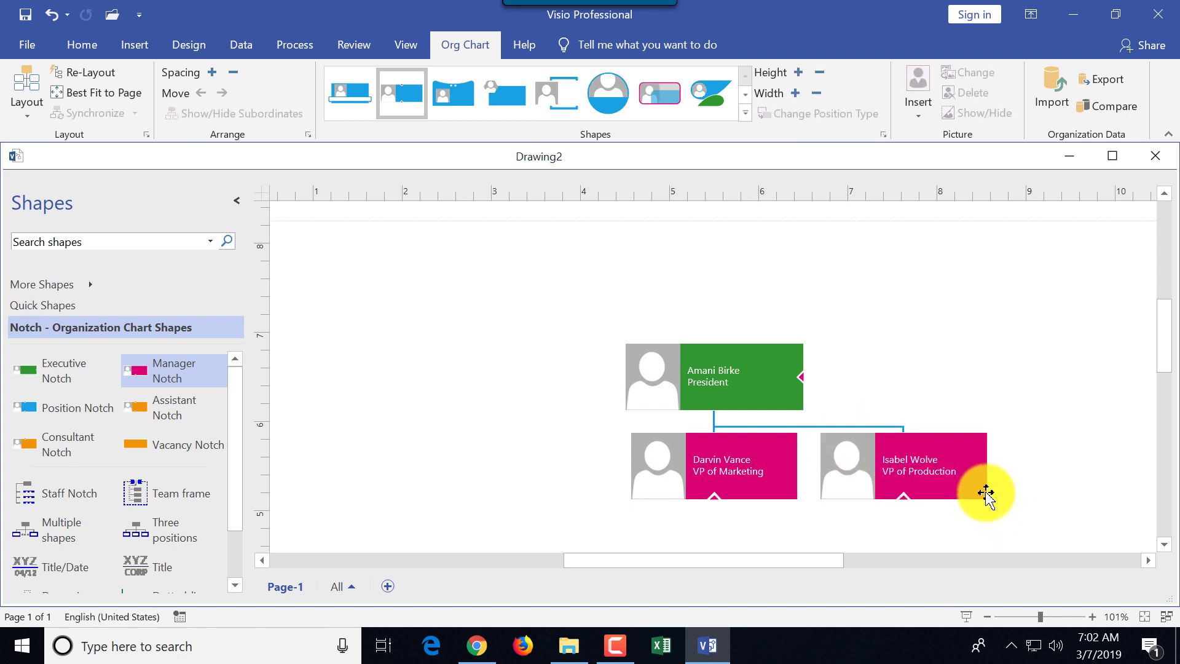
Add a third manager labelled with a name and 'VP of Sales', then pan the page.
{"action": "left_click_drag", "start_coordinate": [136, 370], "coordinate": [672, 388]}
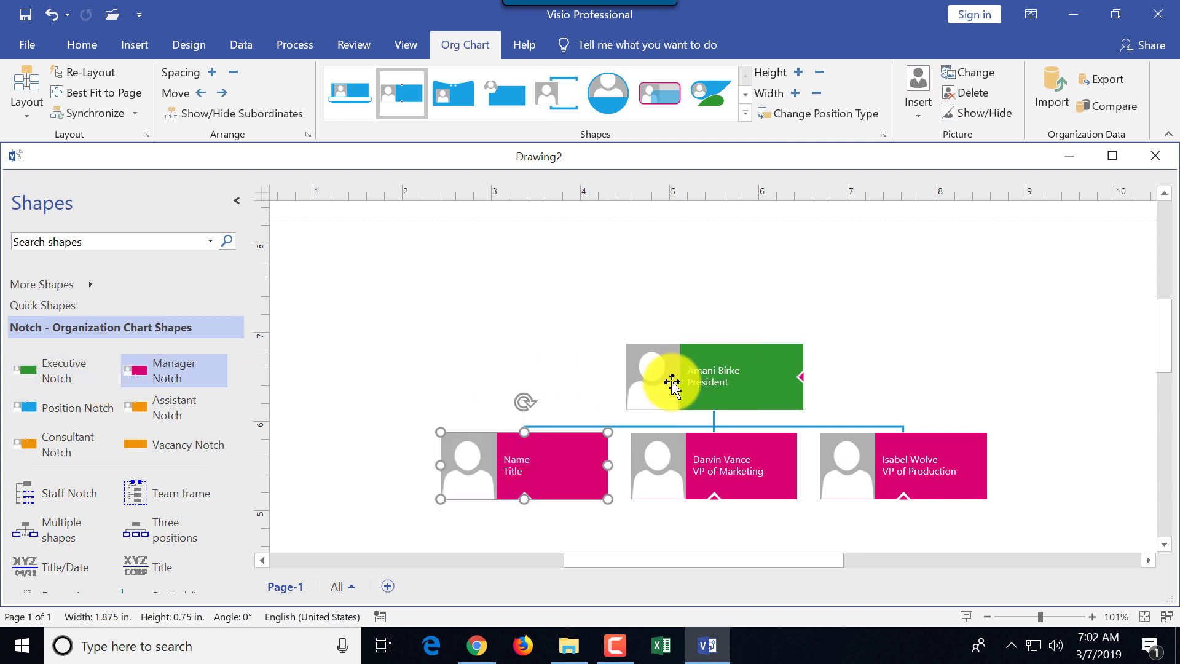
{"action": "double_click", "coordinate": [522, 455]}
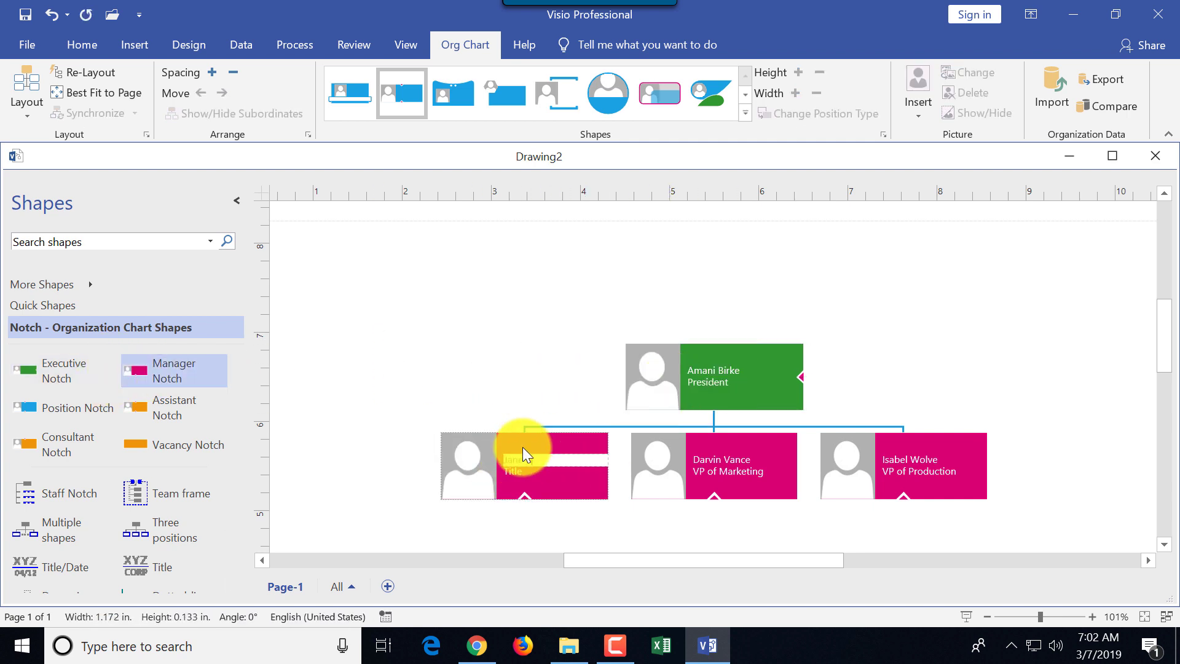
{"action": "type", "text": "Jane Smith"}
{"action": "key", "text": "Return"}
{"action": "type", "text": "VP of Sales"}
{"action": "left_click", "coordinate": [1173, 360]}
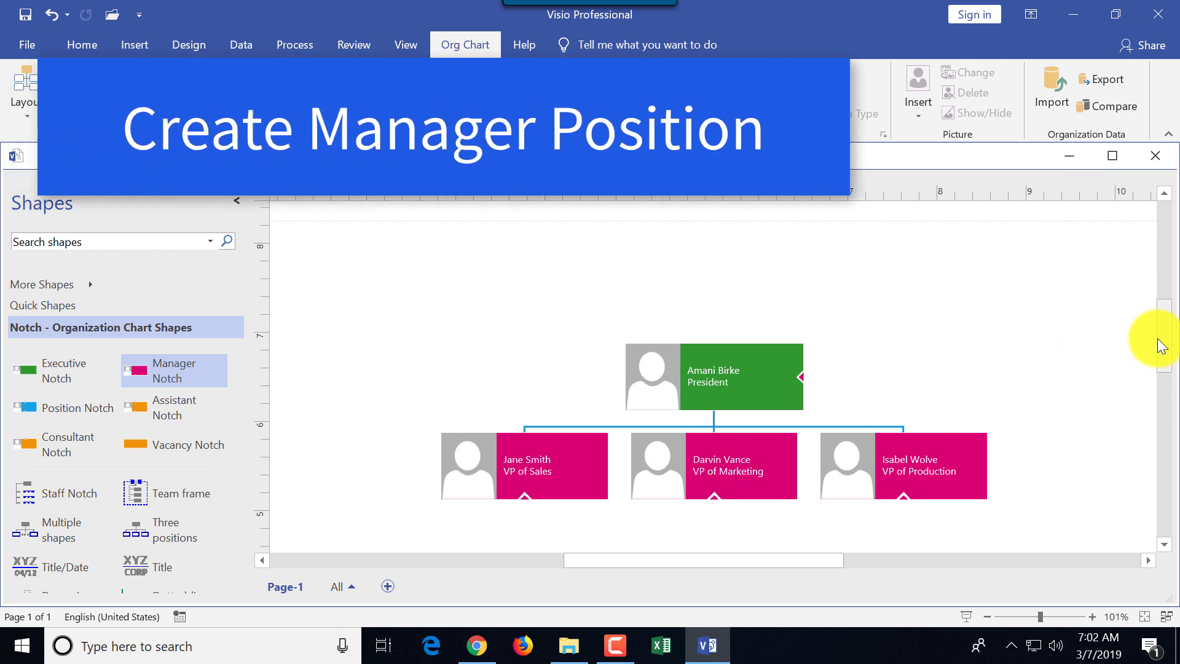
{"action": "left_click_drag", "start_coordinate": [1160, 337], "coordinate": [1167, 363]}
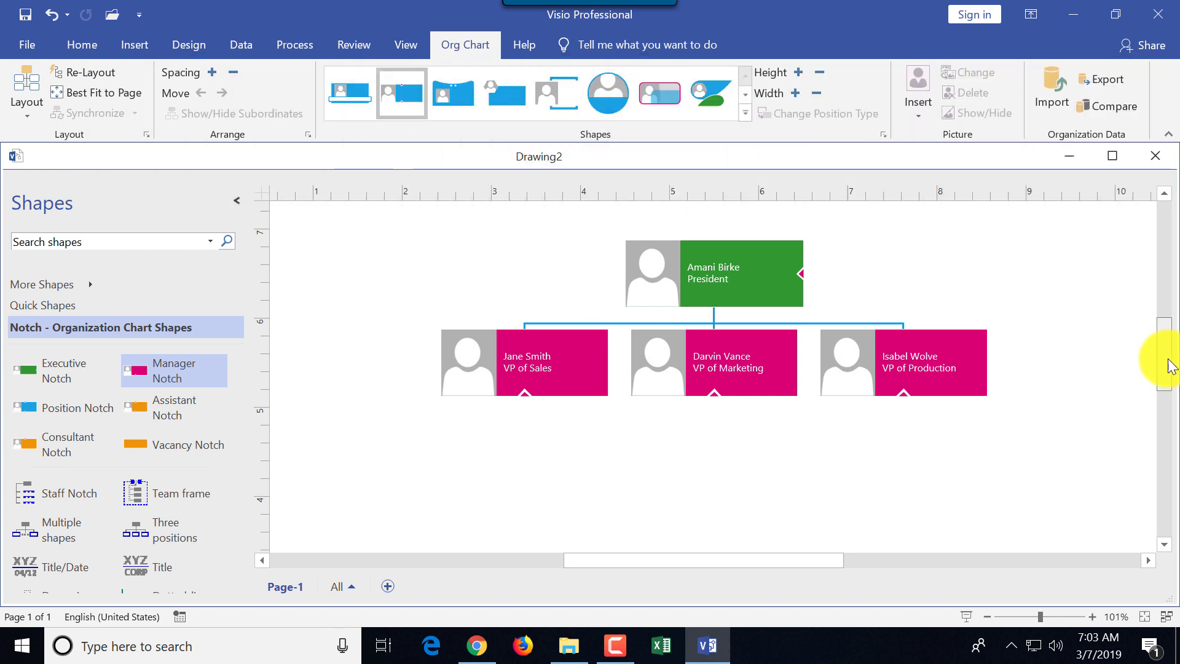
{"action": "left_click_drag", "start_coordinate": [1169, 365], "coordinate": [1075, 368]}
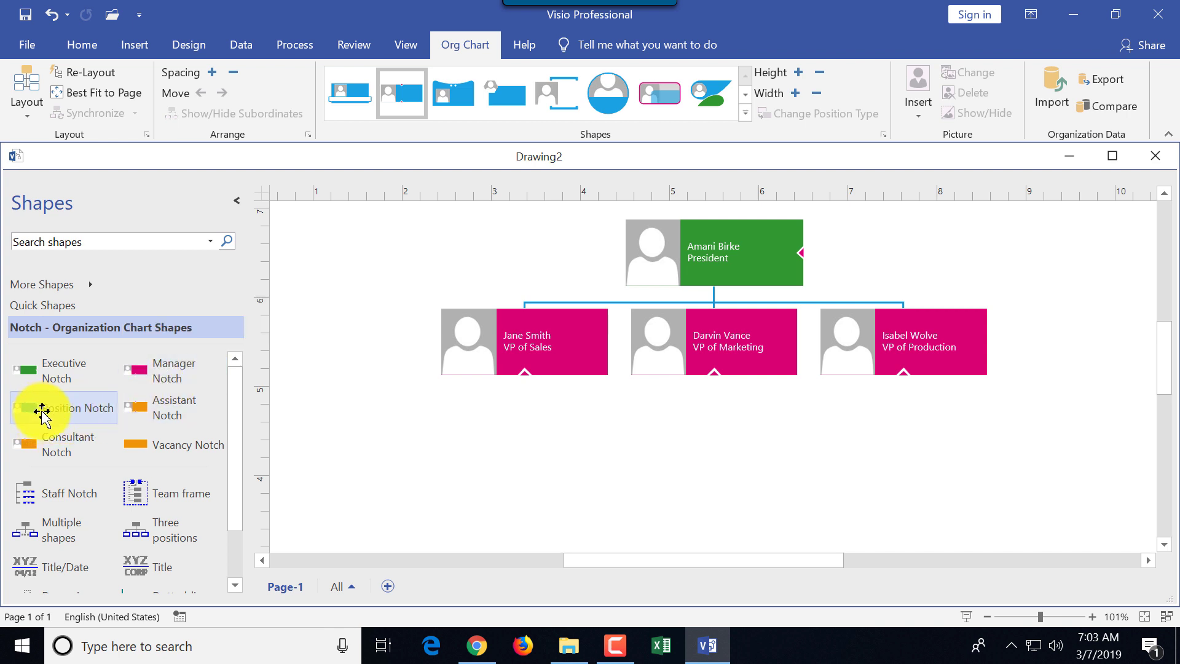
Under VP of Sales, drop a Position Notch, a named 'Consultant' box, and a Vacancy Notch.
{"action": "left_click_drag", "start_coordinate": [39, 408], "coordinate": [519, 365]}
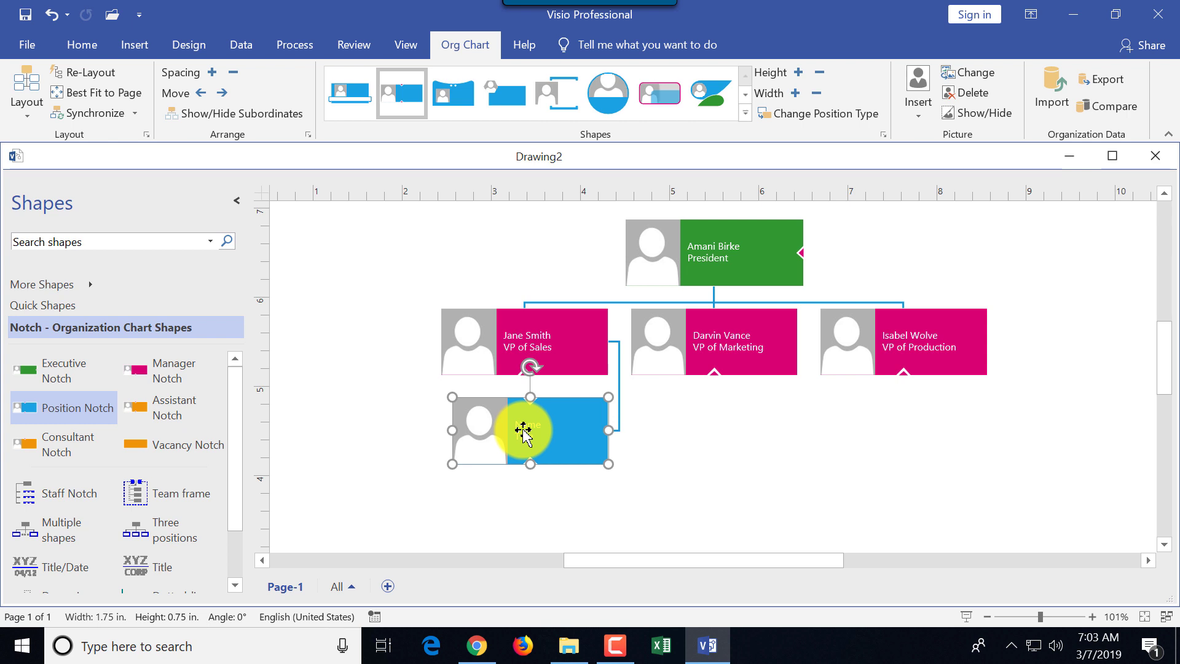
{"action": "left_click", "coordinate": [435, 519]}
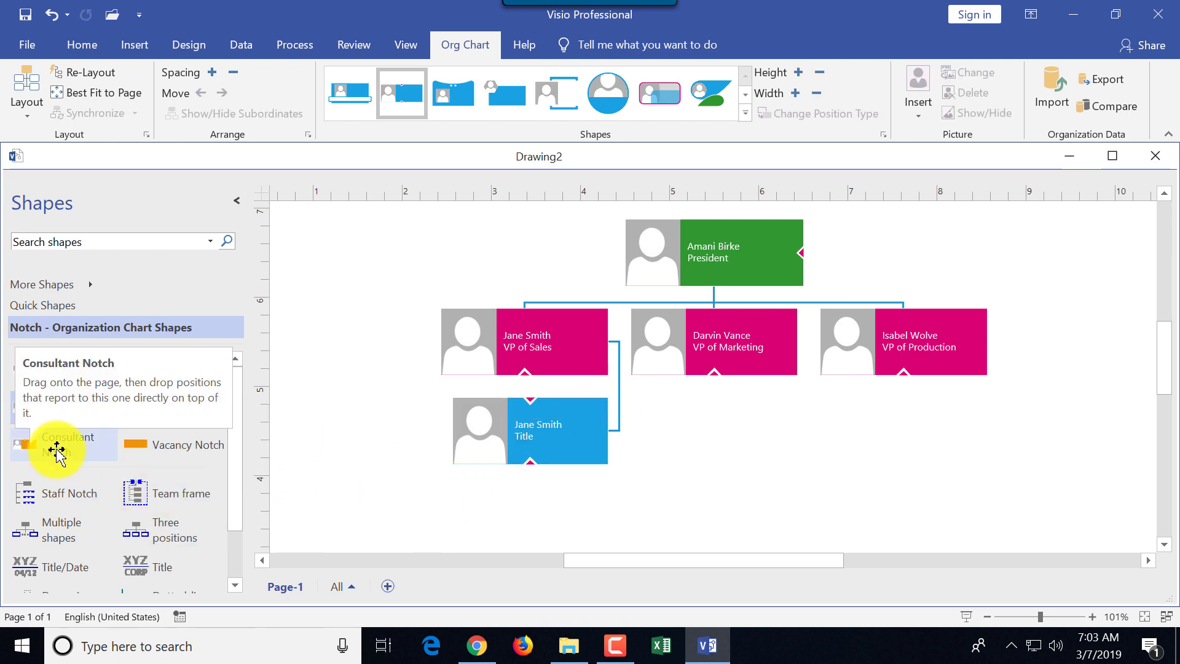
{"action": "left_click_drag", "start_coordinate": [57, 452], "coordinate": [553, 430]}
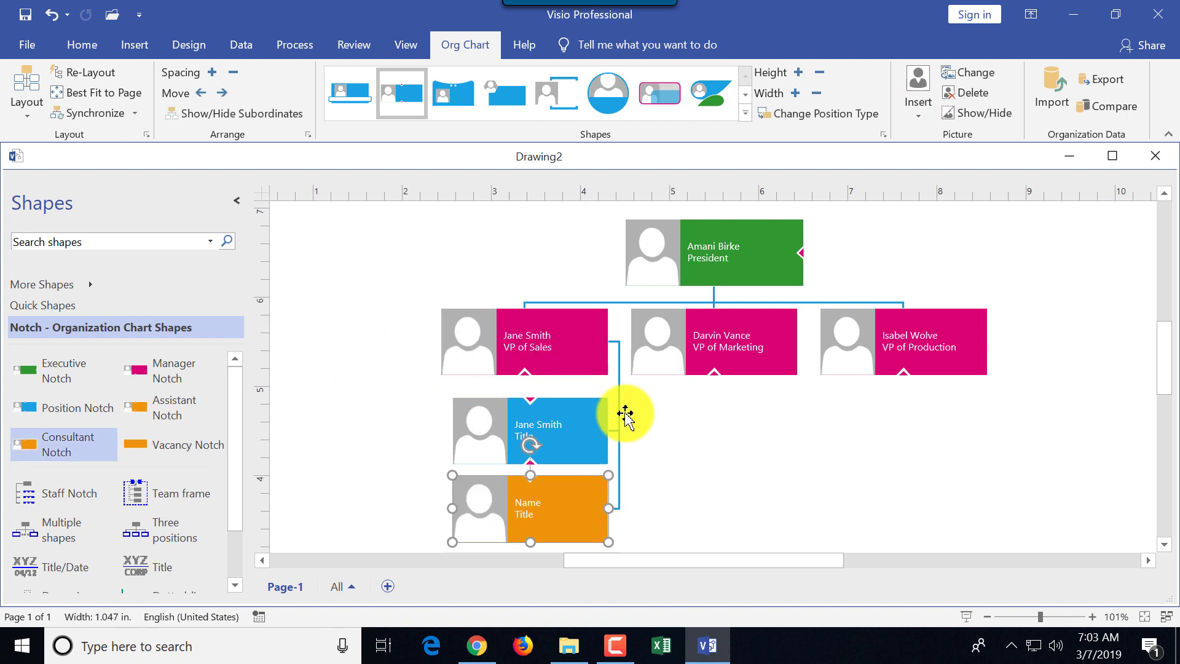
{"action": "double_click", "coordinate": [545, 508]}
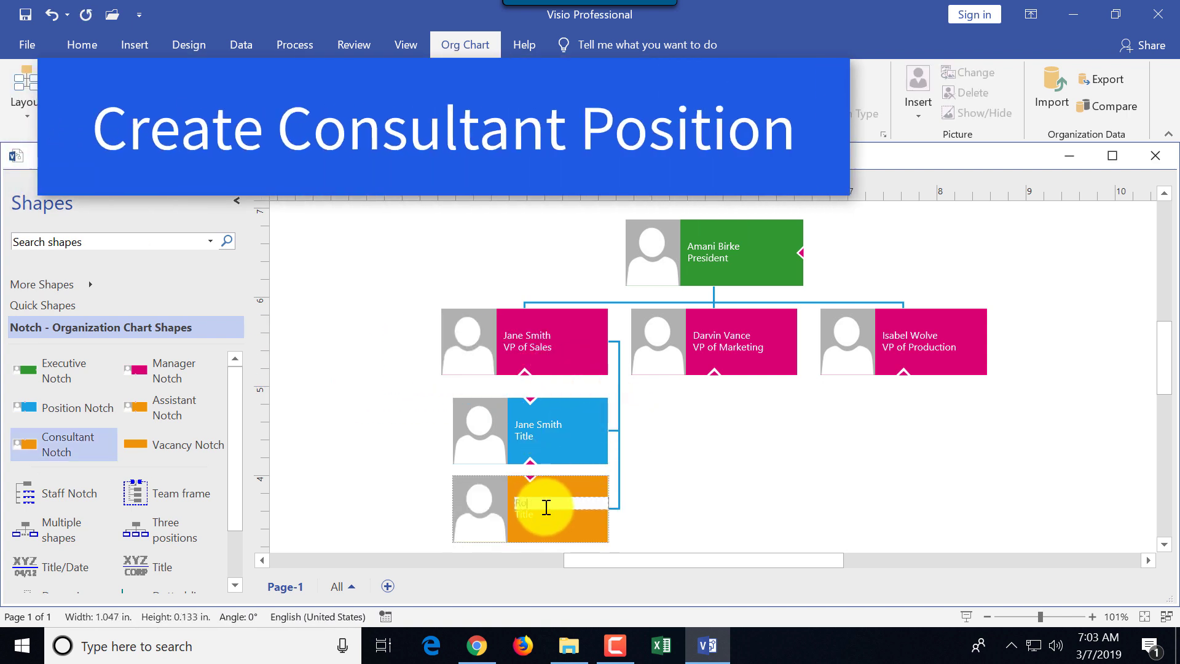
{"action": "double_click", "coordinate": [532, 515]}
{"action": "type", "text": "Consulta"}
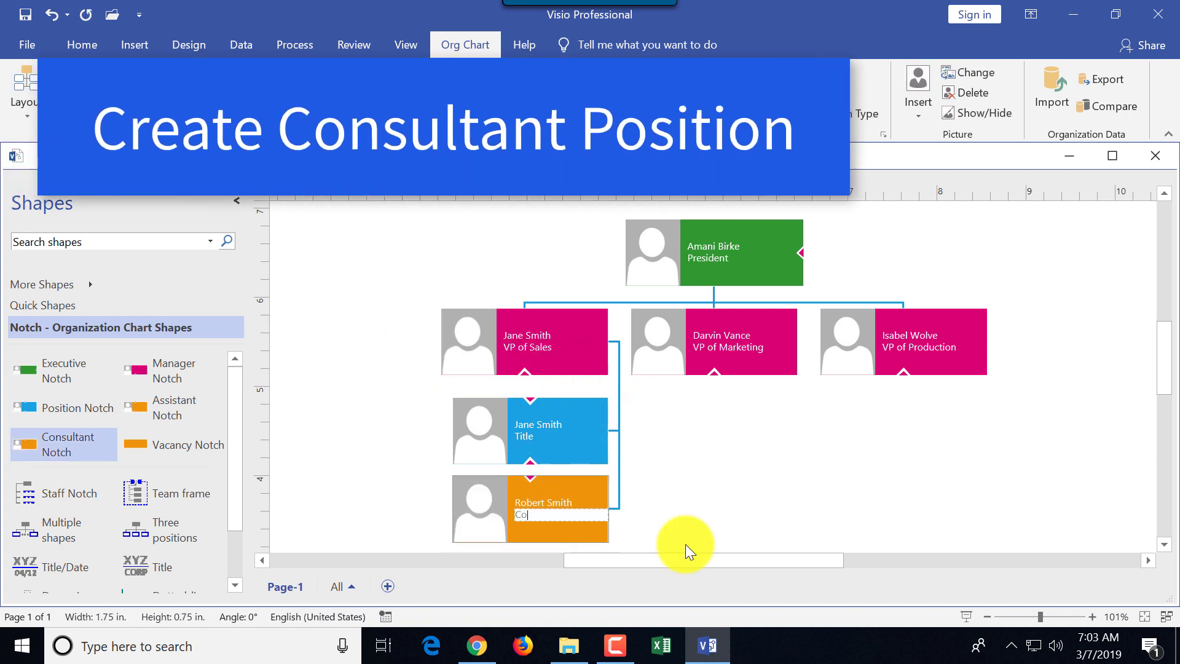
{"action": "type", "text": "nt"}
{"action": "left_click_drag", "start_coordinate": [136, 444], "coordinate": [555, 343]}
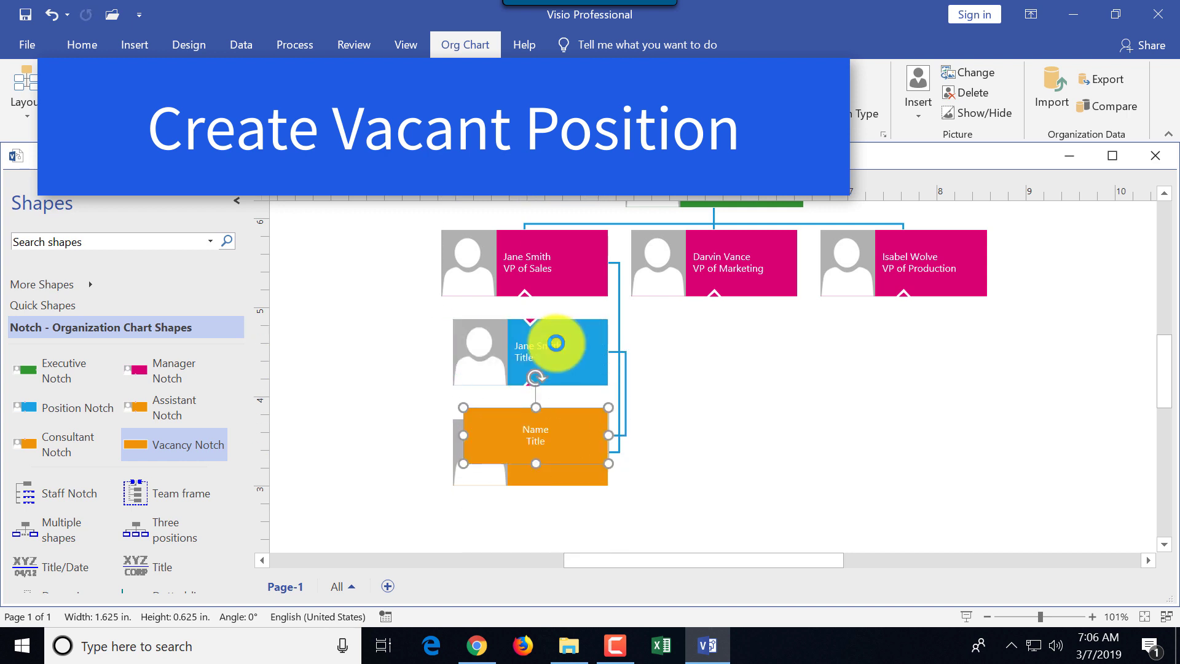
Shift the vacancy shape left and add a 'Global Manager of Marketing' under VP of Marketing.
{"action": "left_click_drag", "start_coordinate": [559, 438], "coordinate": [379, 358]}
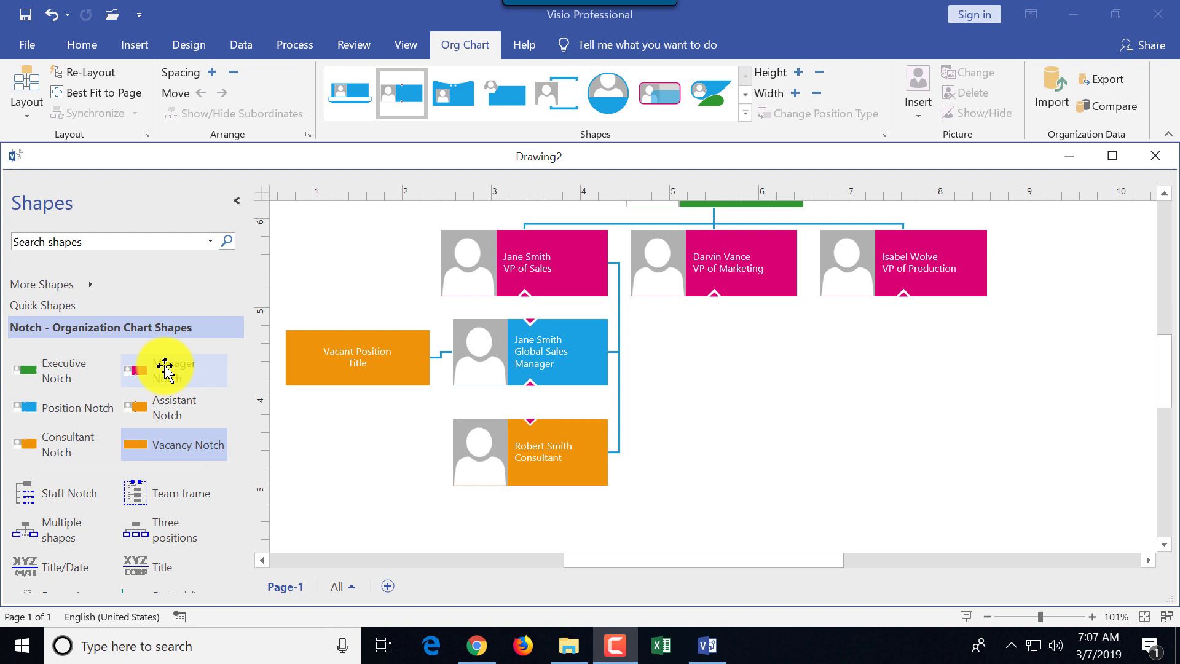
{"action": "left_click_drag", "start_coordinate": [163, 367], "coordinate": [698, 363]}
{"action": "double_click", "coordinate": [746, 347]}
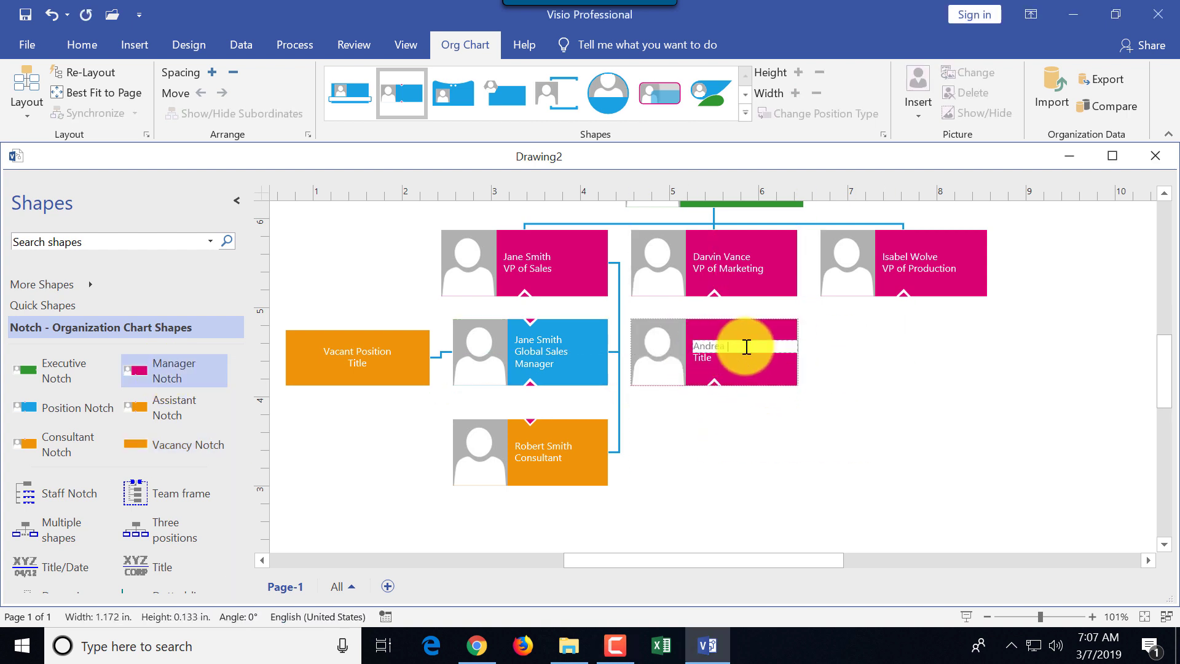
{"action": "left_click", "coordinate": [735, 360]}
{"action": "type", "text": "Global Manager of Mar"}
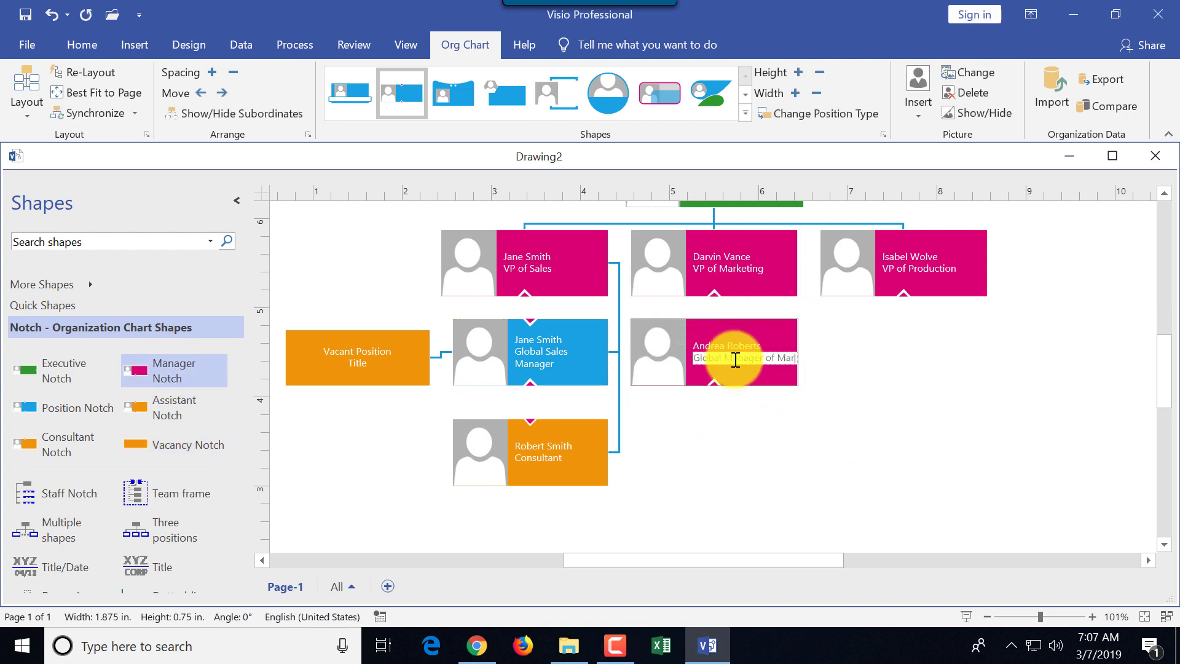
{"action": "type", "text": "keting"}
{"action": "left_click", "coordinate": [310, 361]}
Drop a Position Notch under VP of Production.
{"action": "left_click", "coordinate": [992, 480]}
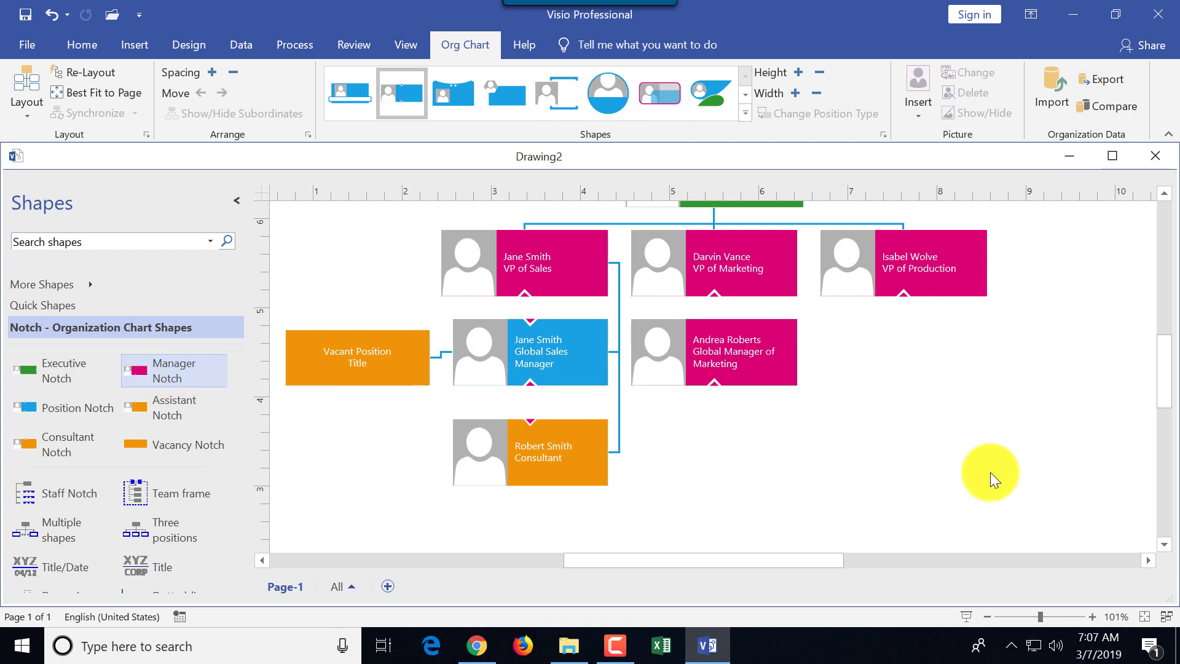
{"action": "left_click", "coordinate": [704, 345]}
{"action": "left_click_drag", "start_coordinate": [68, 408], "coordinate": [898, 355]}
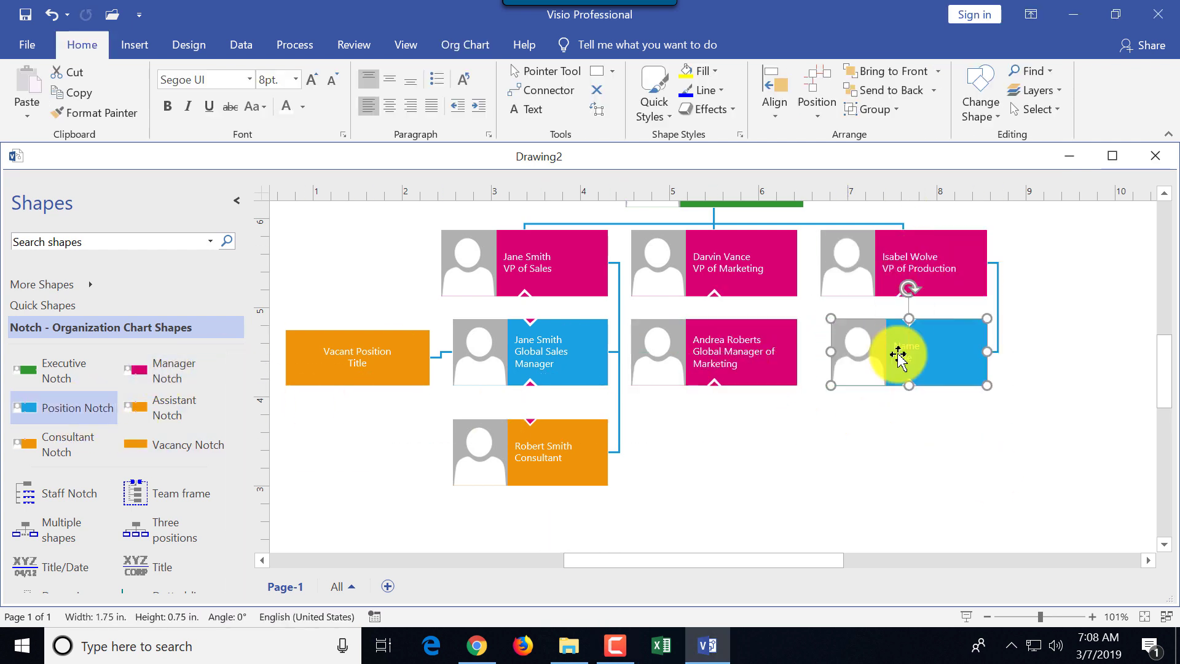
Title the new position 'Manager of Production' and add a 'Production Operator' position beneath it.
{"action": "left_click", "coordinate": [914, 348]}
{"action": "type", "text": "Manager of Pr"}
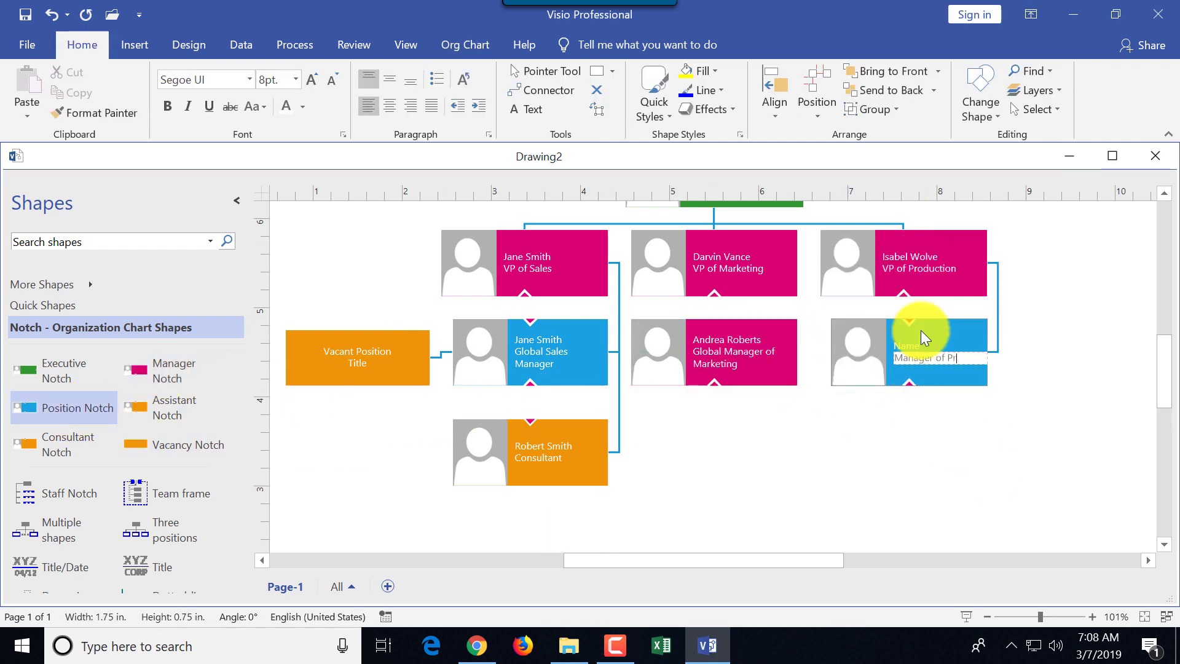
{"action": "type", "text": "oduction"}
{"action": "left_click", "coordinate": [939, 455]}
{"action": "left_click_drag", "start_coordinate": [67, 409], "coordinate": [951, 446]}
{"action": "type", "text": "Production Oe"}
{"action": "key", "text": "BackSpace"}
{"action": "type", "text": "perator"}
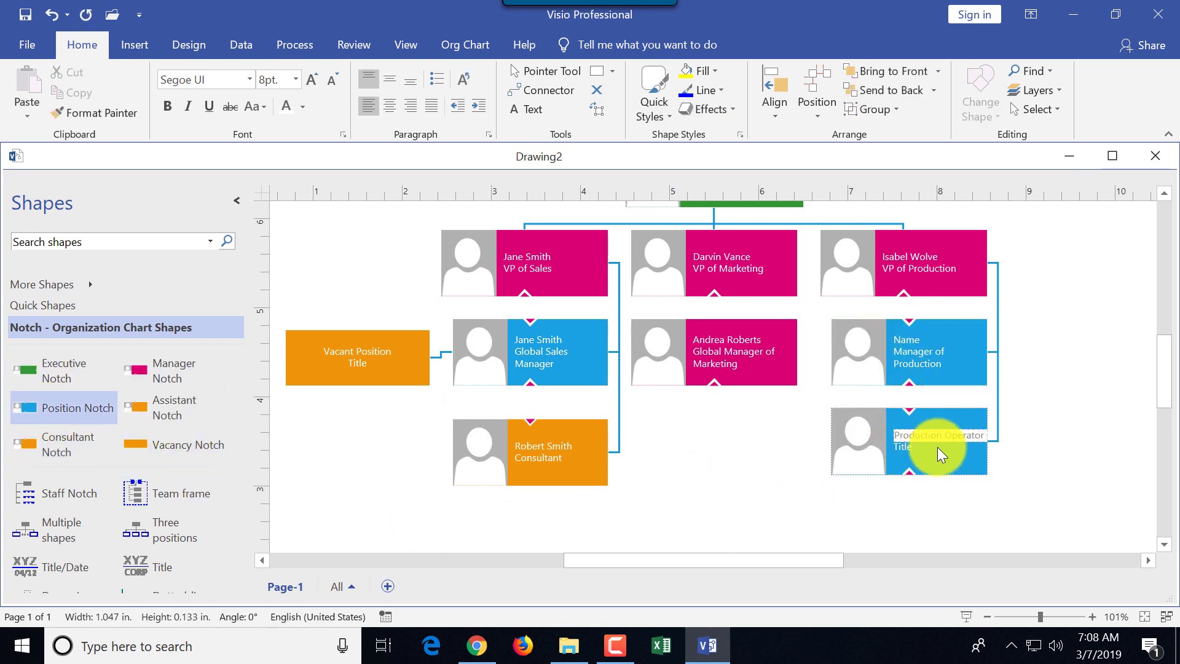
{"action": "left_click", "coordinate": [977, 507]}
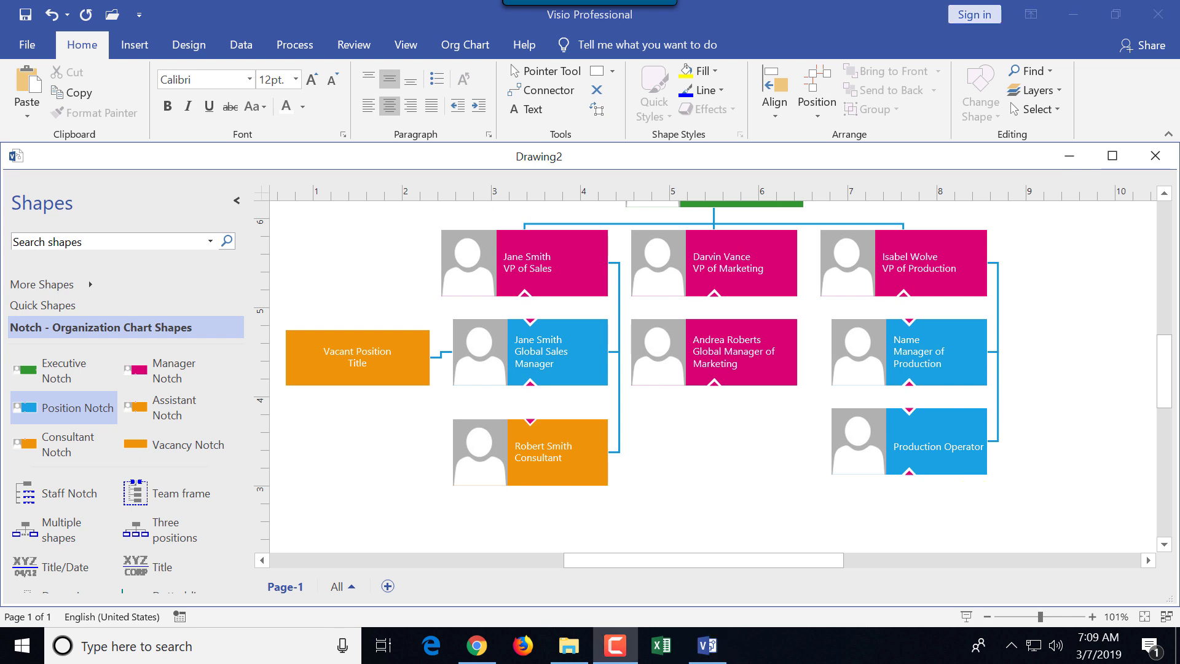
Enter people's names in both production boxes and zoom out until the President shows.
{"action": "left_click", "coordinate": [901, 332]}
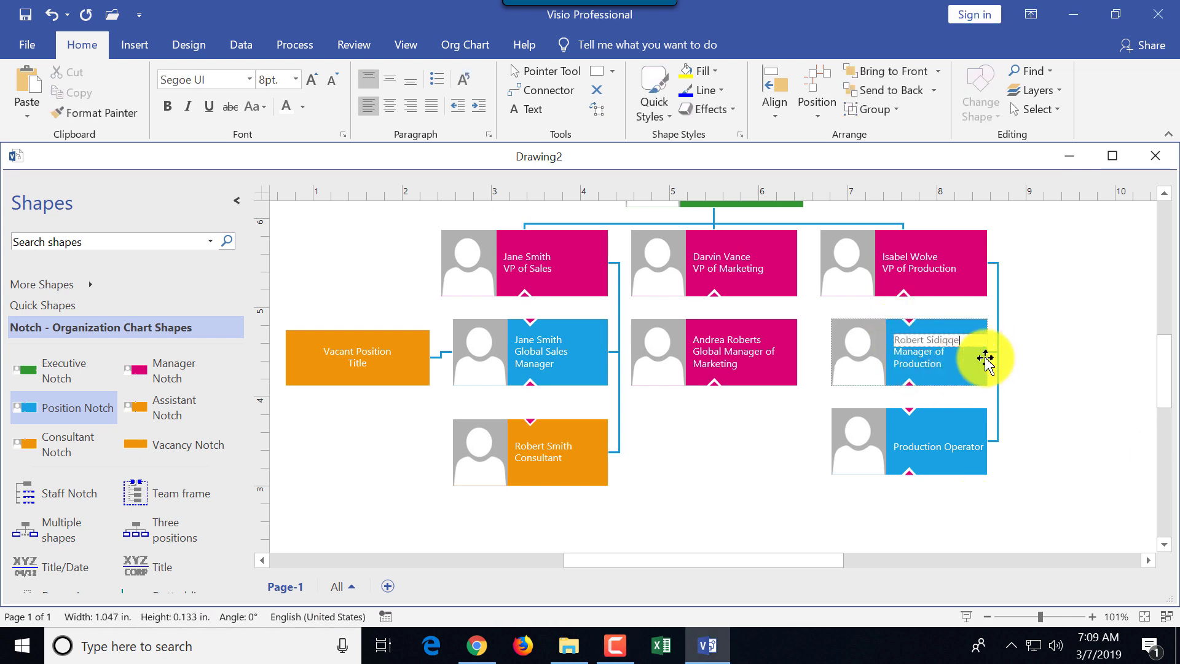
{"action": "left_click", "coordinate": [898, 436]}
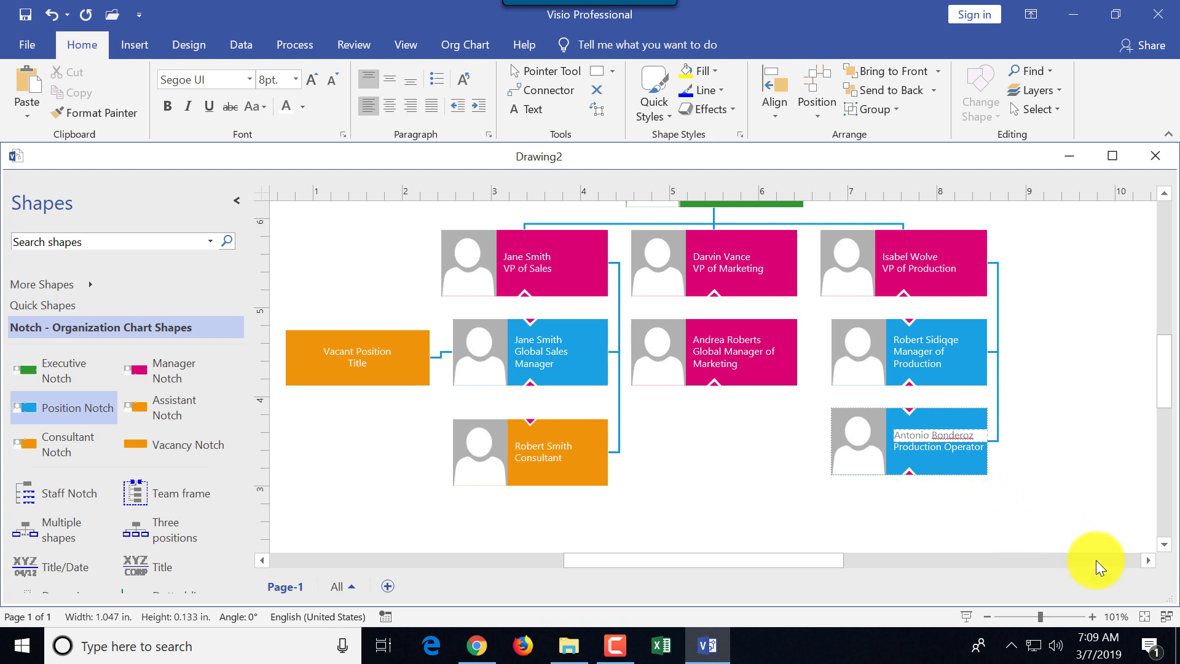
{"action": "left_click", "coordinate": [987, 617]}
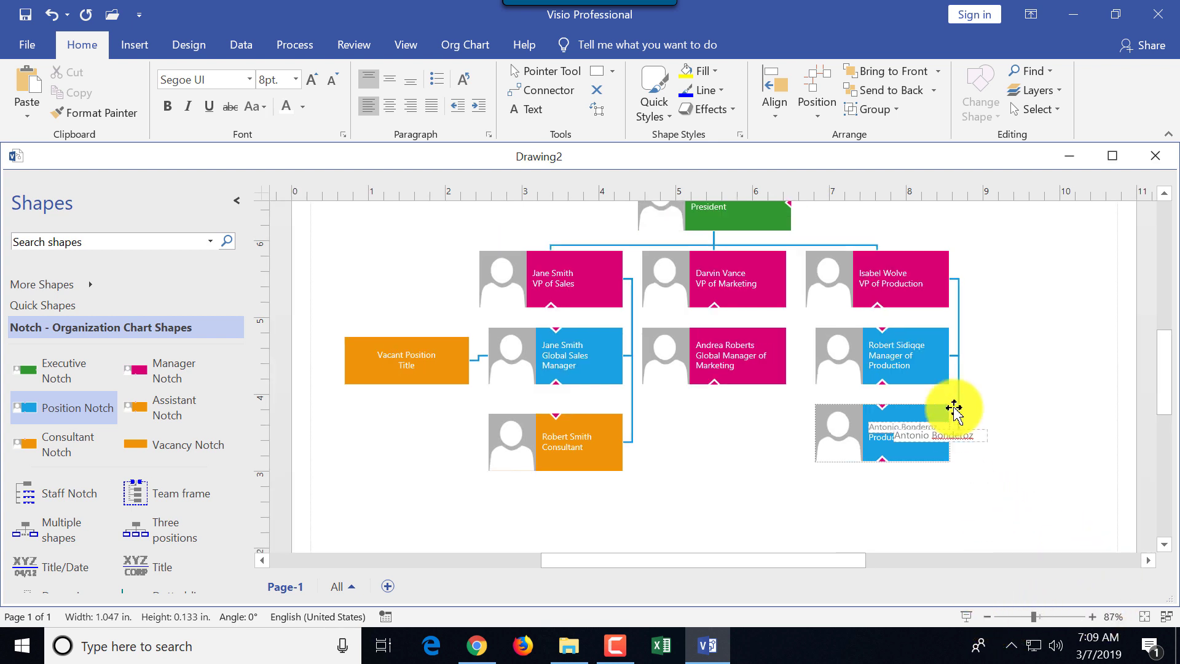
{"action": "scroll", "coordinate": [934, 432], "scroll_direction": "up", "scroll_amount": 1}
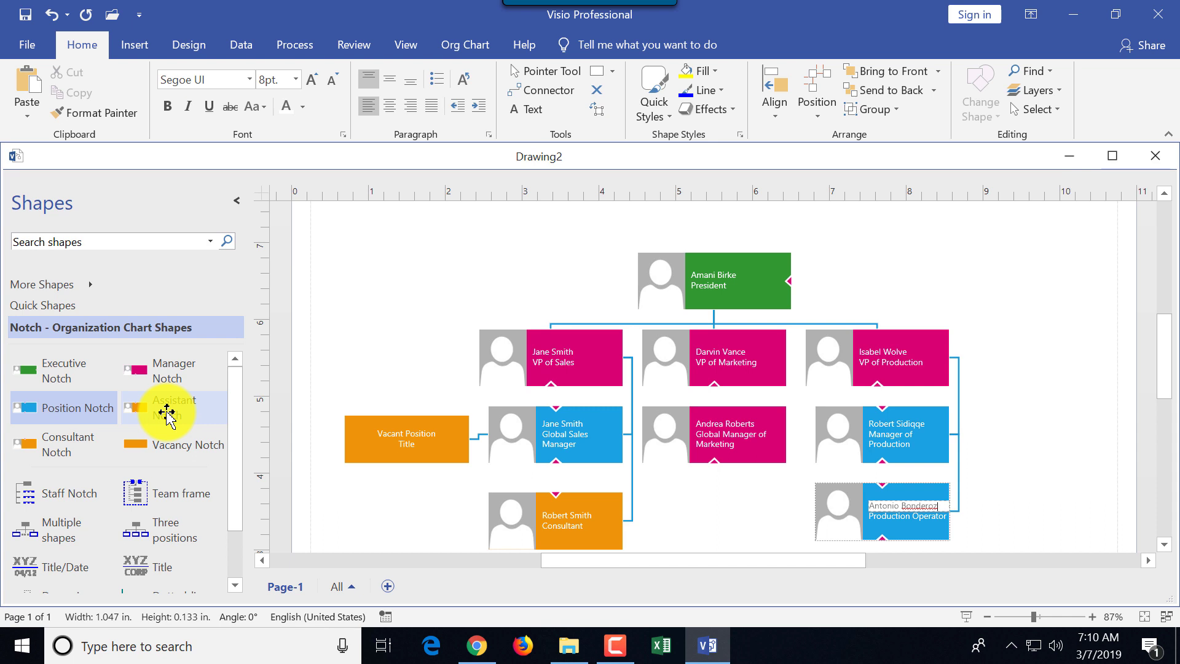
Drop an Assistant Notch under the President and enter the assistant's name.
{"action": "left_click_drag", "start_coordinate": [161, 408], "coordinate": [721, 280]}
{"action": "left_click", "coordinate": [781, 366]}
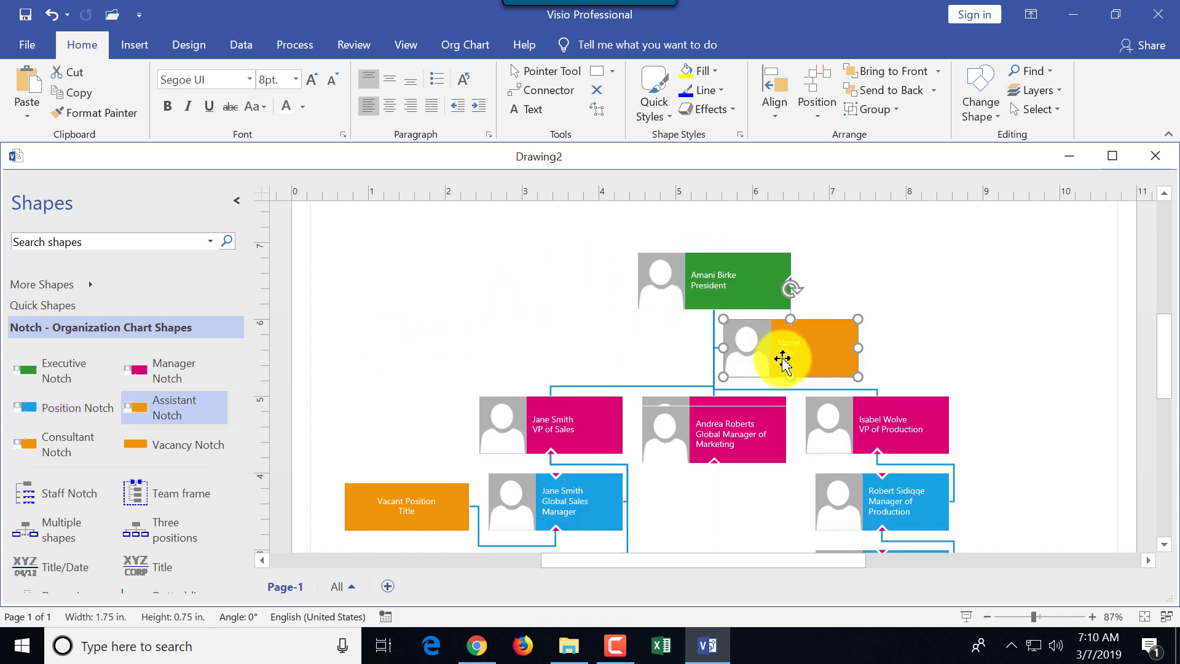
{"action": "double_click", "coordinate": [782, 362]}
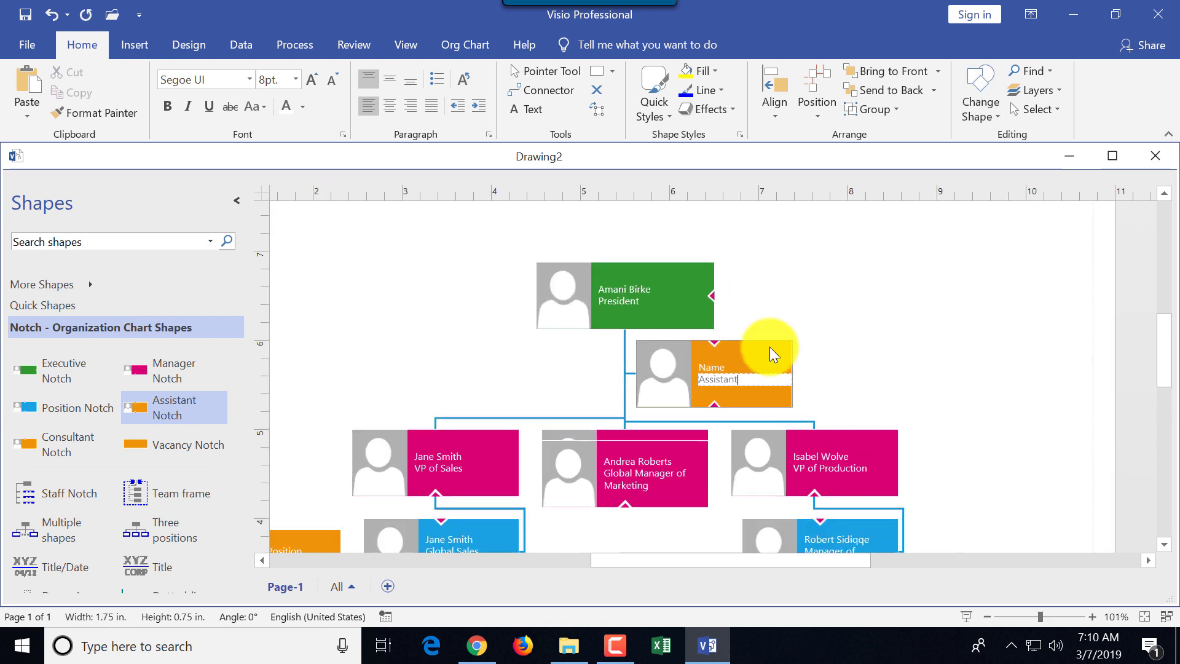
{"action": "left_click", "coordinate": [533, 274]}
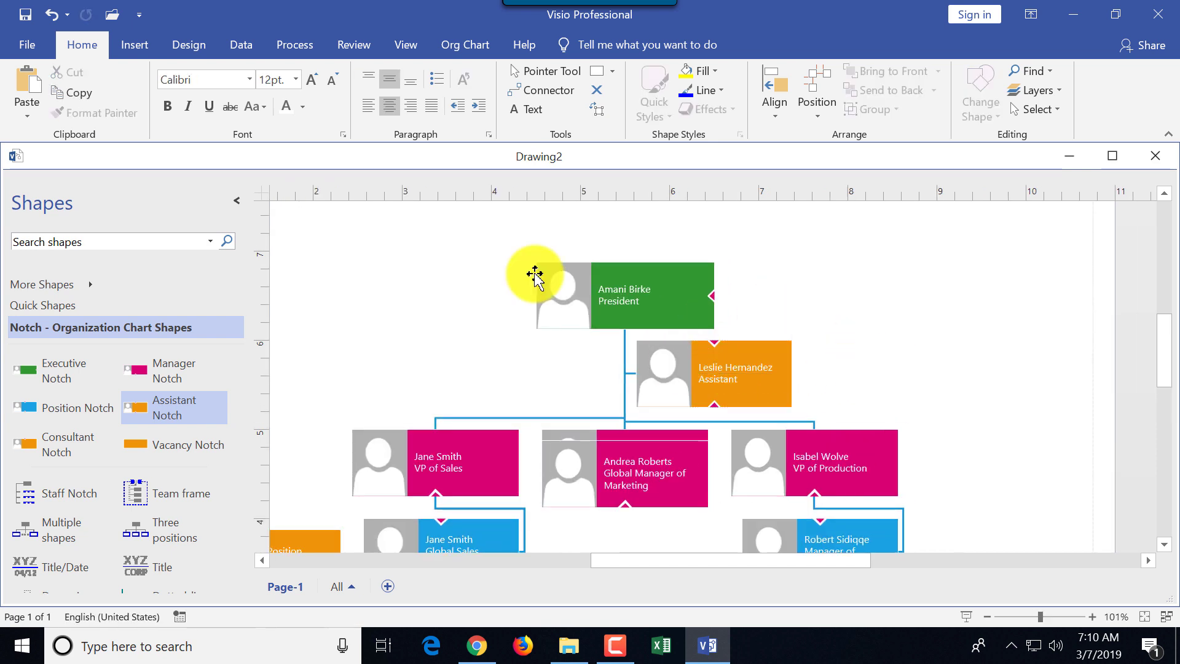
{"action": "left_click", "coordinate": [986, 616]}
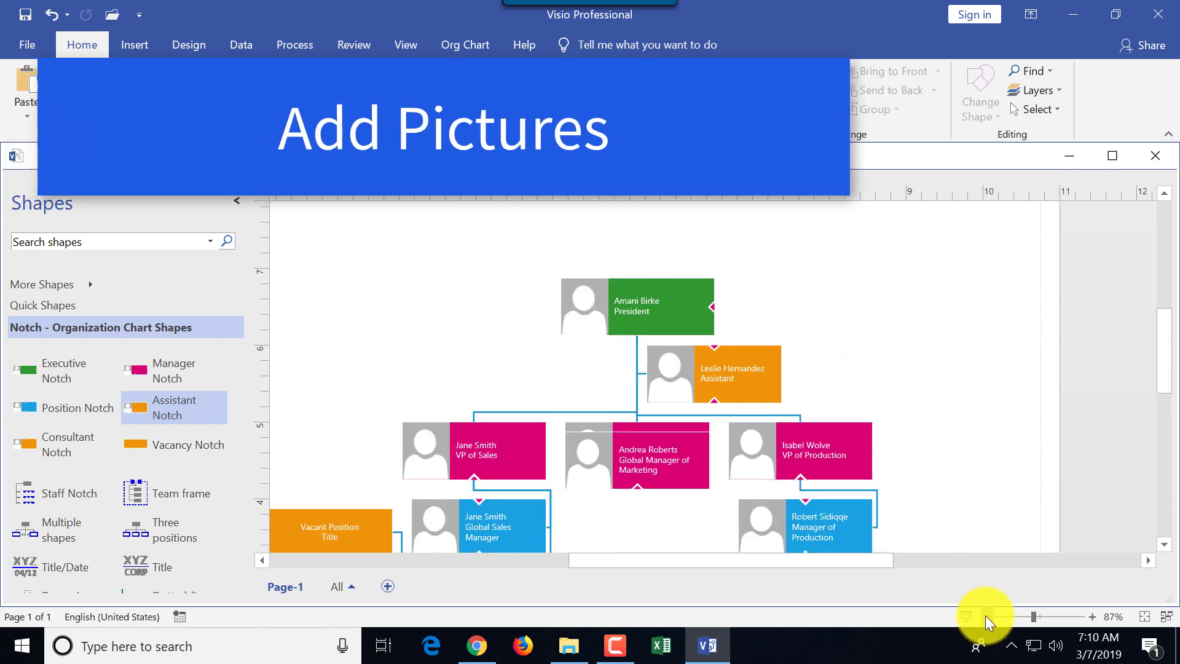
{"action": "mouse_move", "coordinate": [1162, 382]}
{"action": "left_mouse_down"}
{"action": "mouse_move", "coordinate": [1165, 413]}
{"action": "mouse_move", "coordinate": [1165, 389]}
{"action": "left_mouse_up"}
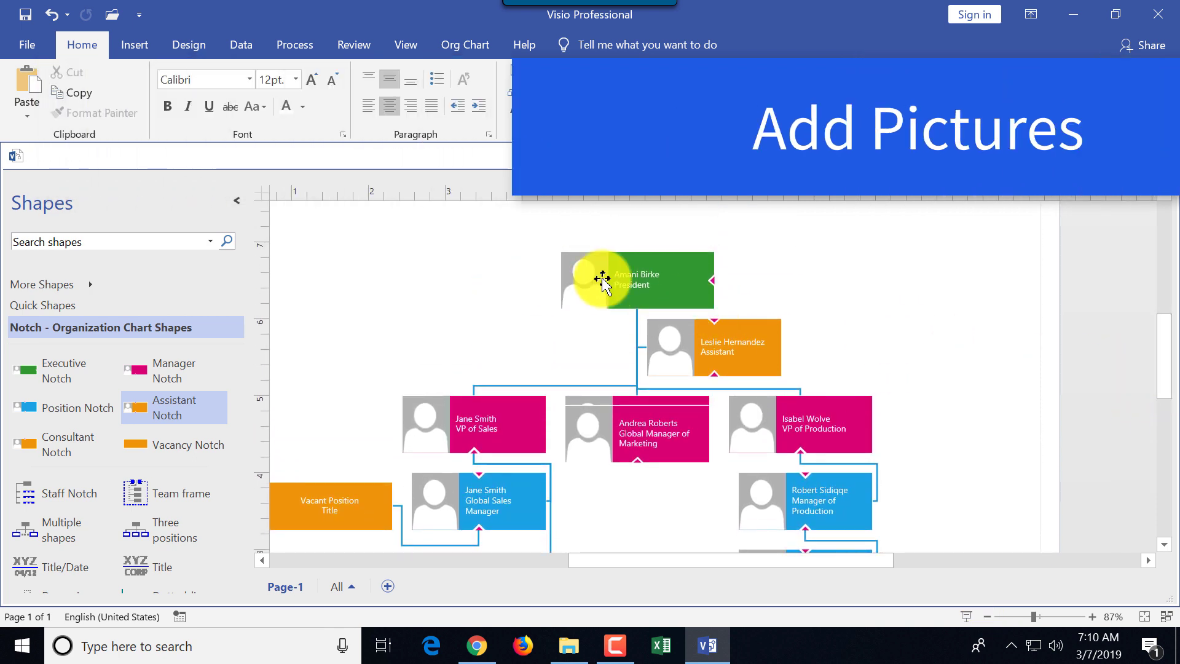
{"action": "left_click", "coordinate": [603, 293]}
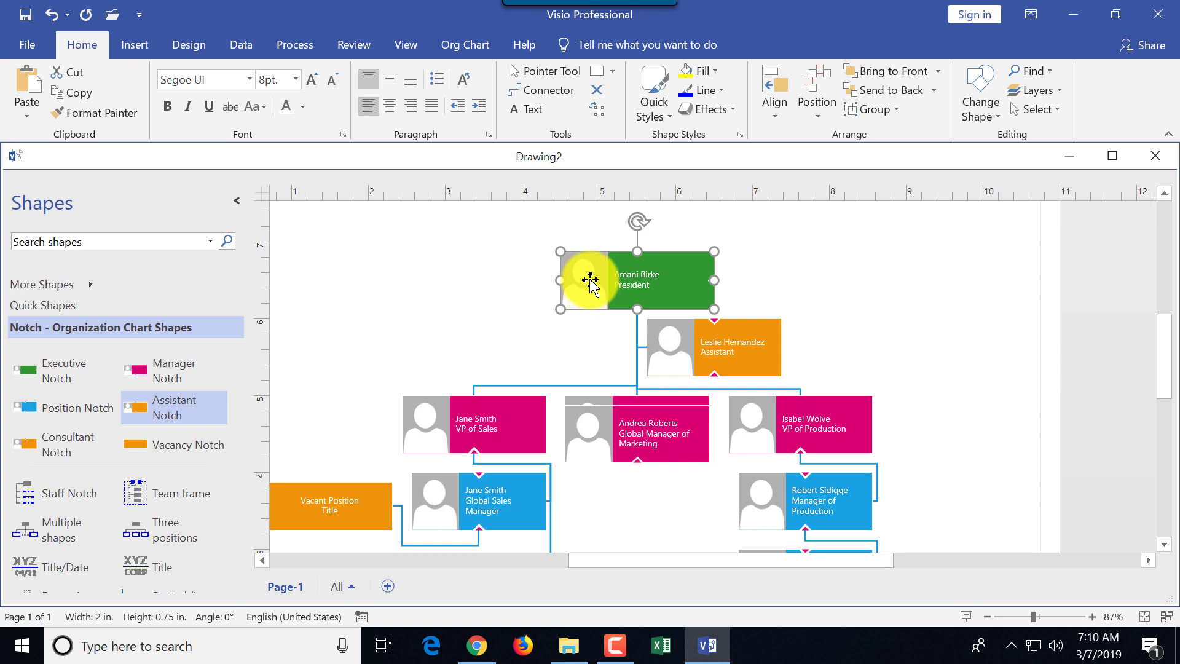
Replace the President's silhouette with a JPG from the 050 - Stock Photos folder.
{"action": "right_click", "coordinate": [590, 282]}
{"action": "mouse_move", "coordinate": [630, 310]}
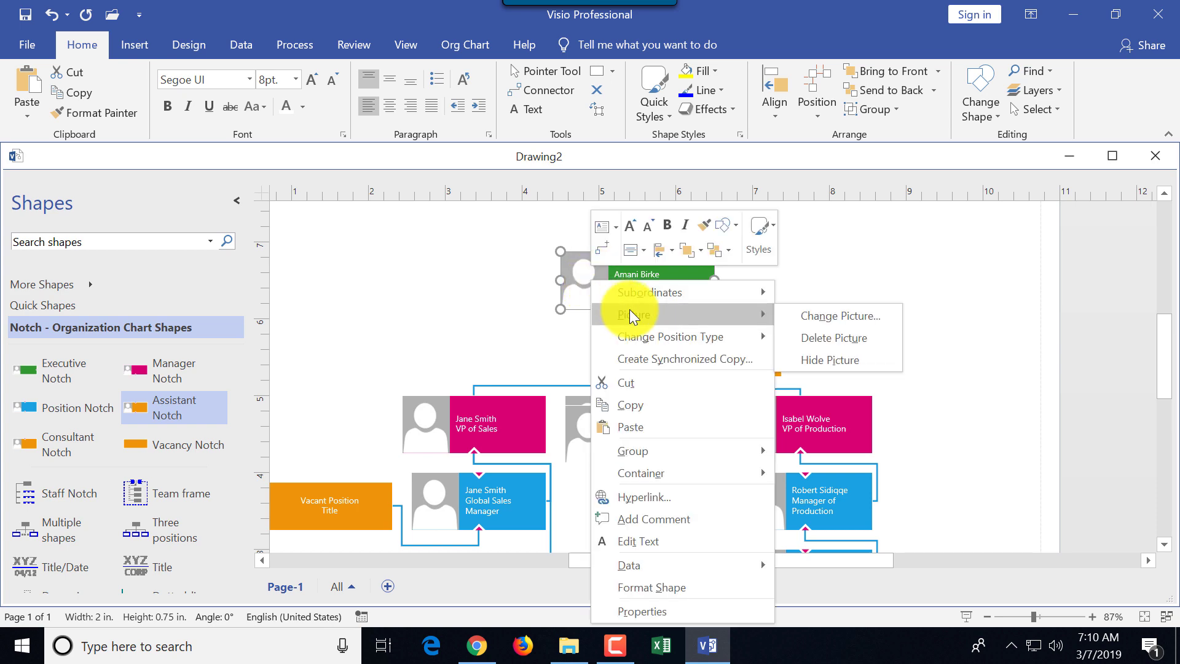
{"action": "left_click", "coordinate": [843, 315]}
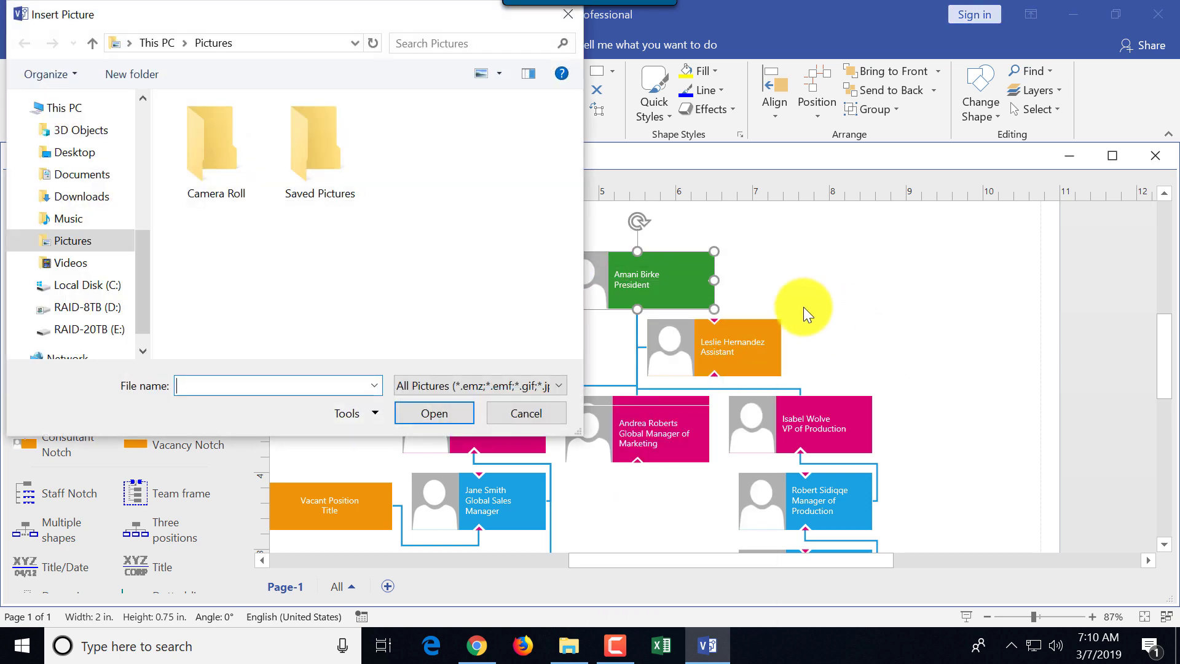
{"action": "left_click_drag", "start_coordinate": [145, 241], "coordinate": [131, 117]}
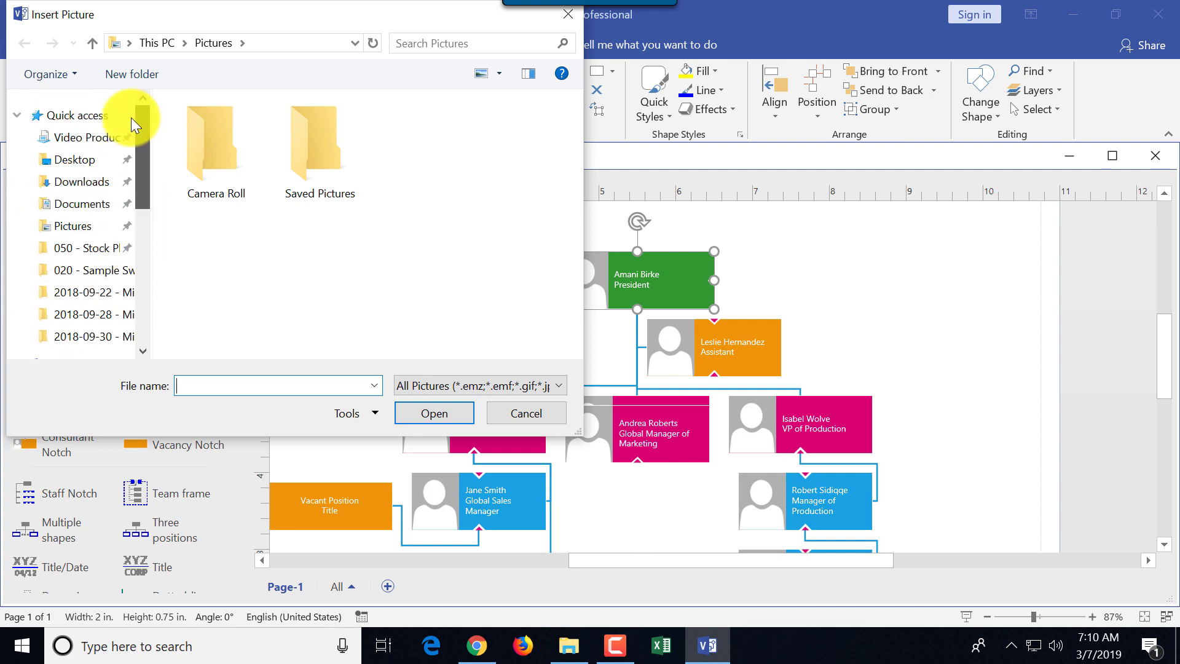
{"action": "left_click", "coordinate": [111, 249]}
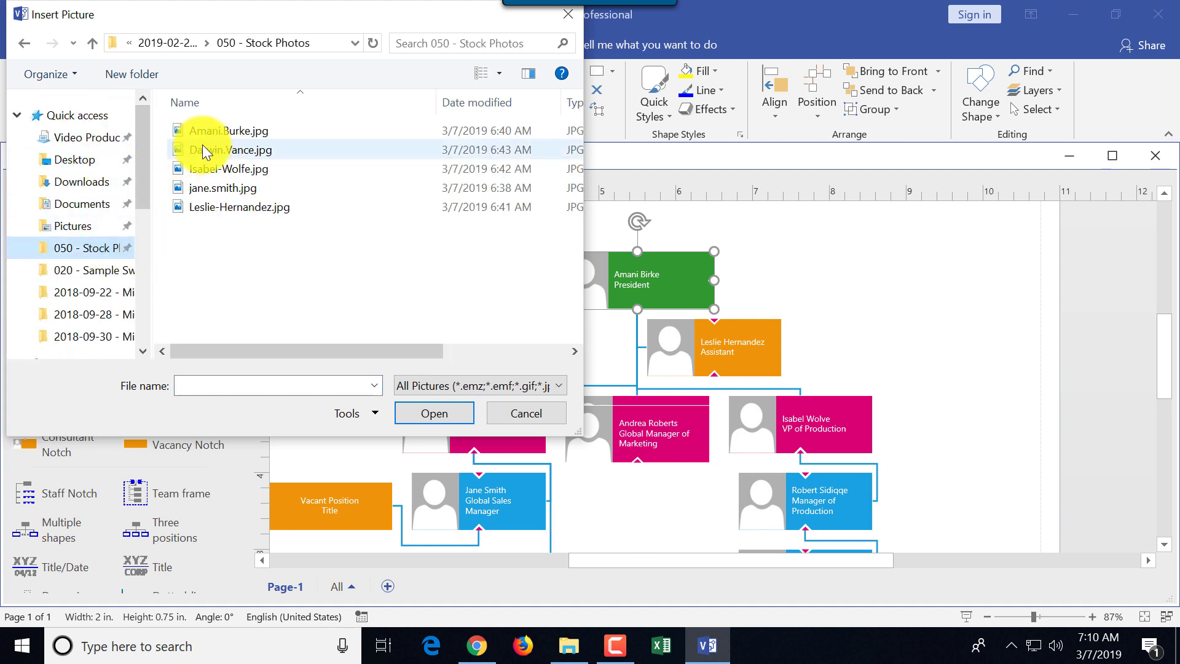
{"action": "double_click", "coordinate": [234, 131]}
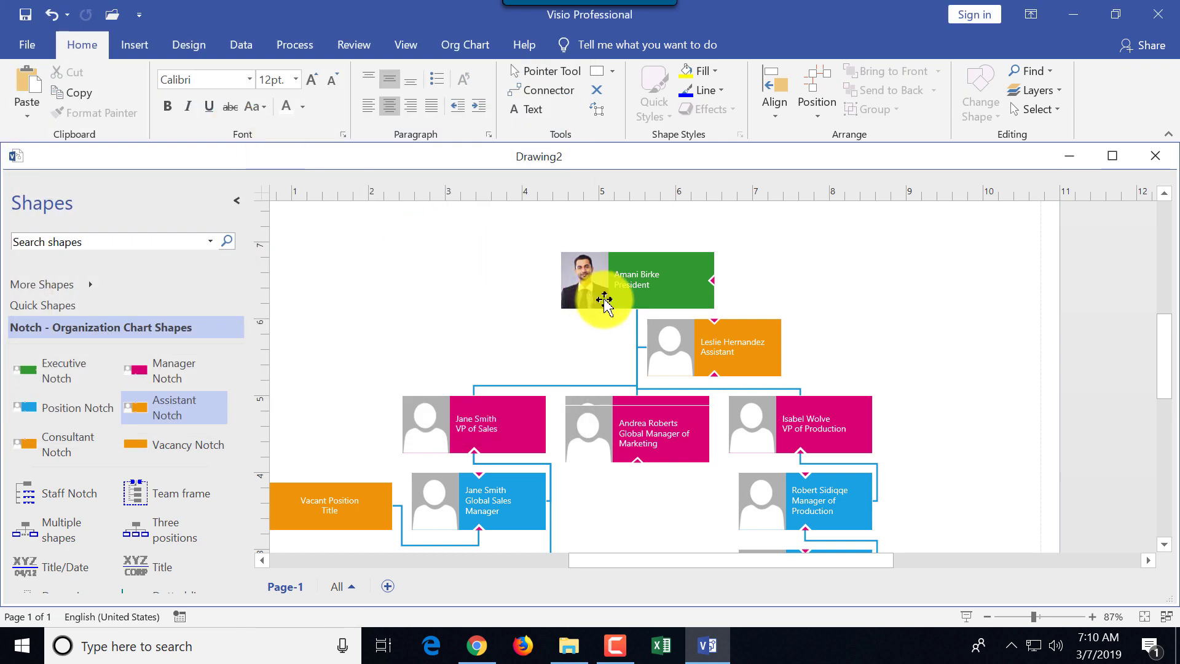
Insert a stock photo into the assistant's box.
{"action": "left_click", "coordinate": [690, 352]}
{"action": "right_click", "coordinate": [687, 353]}
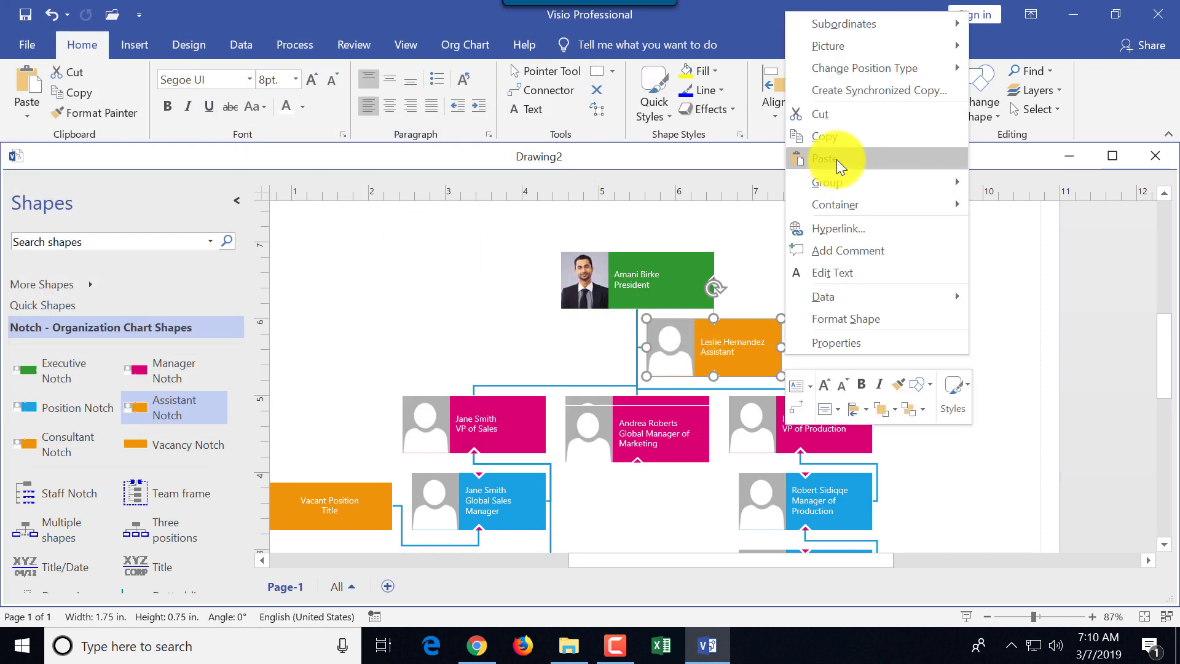
{"action": "mouse_move", "coordinate": [845, 52]}
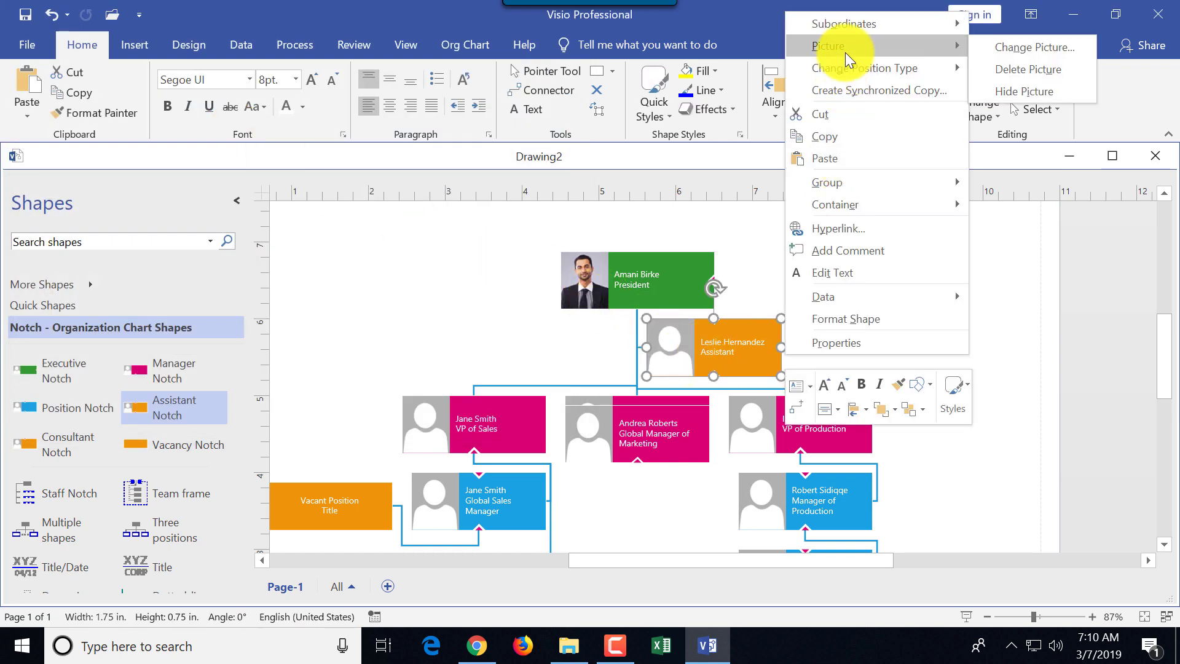
{"action": "left_click", "coordinate": [1014, 46]}
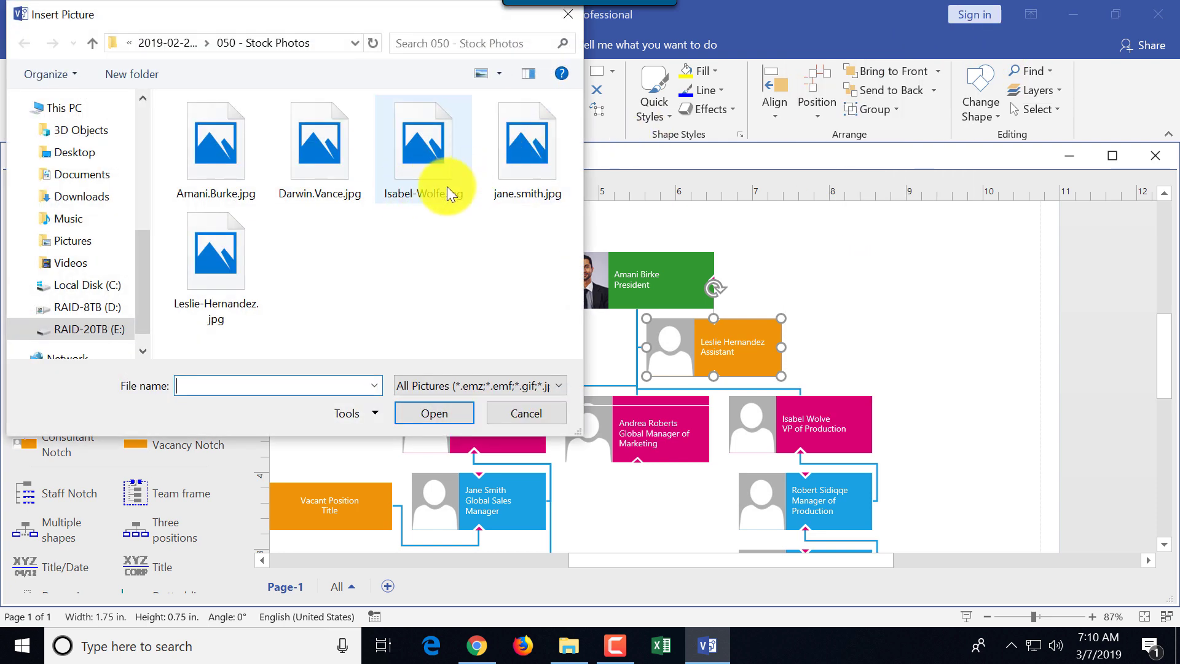
{"action": "double_click", "coordinate": [222, 271]}
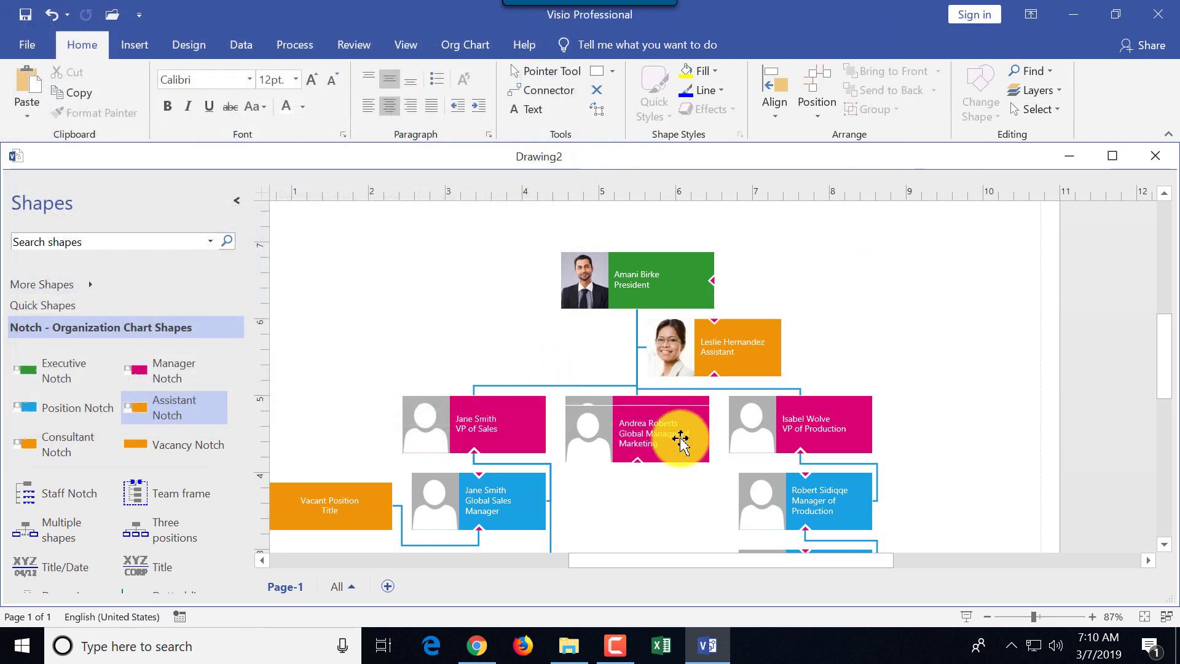
Insert a stock photo into the VP of Sales box.
{"action": "left_click", "coordinate": [436, 428]}
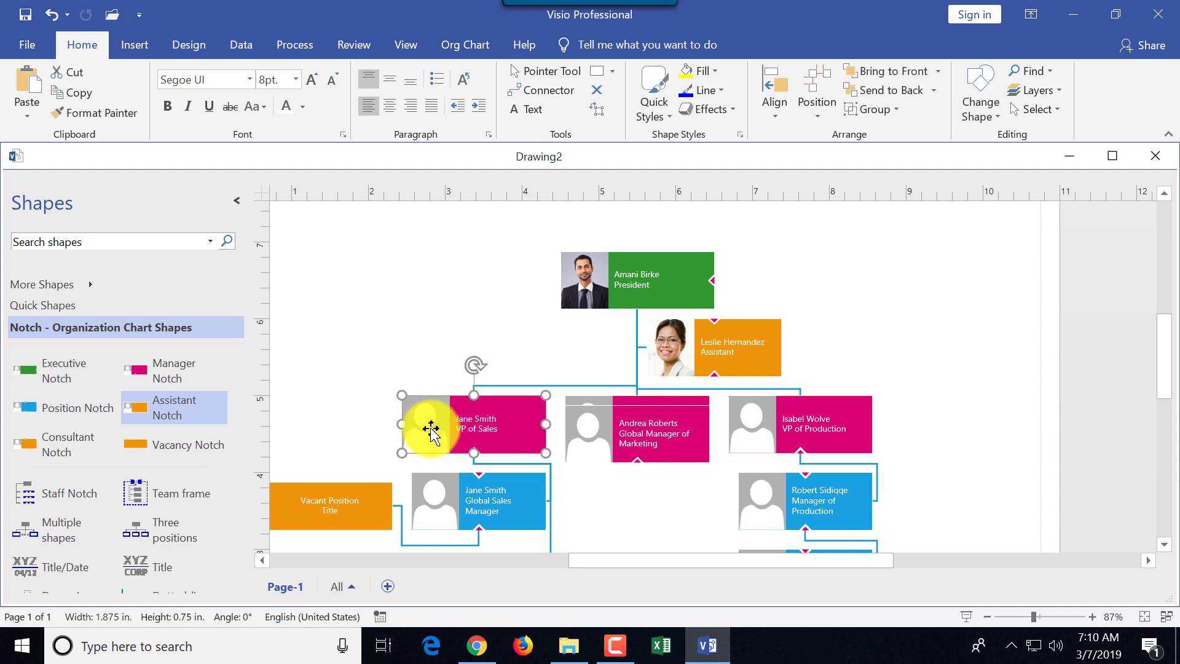
{"action": "right_click", "coordinate": [431, 430]}
{"action": "mouse_move", "coordinate": [593, 122]}
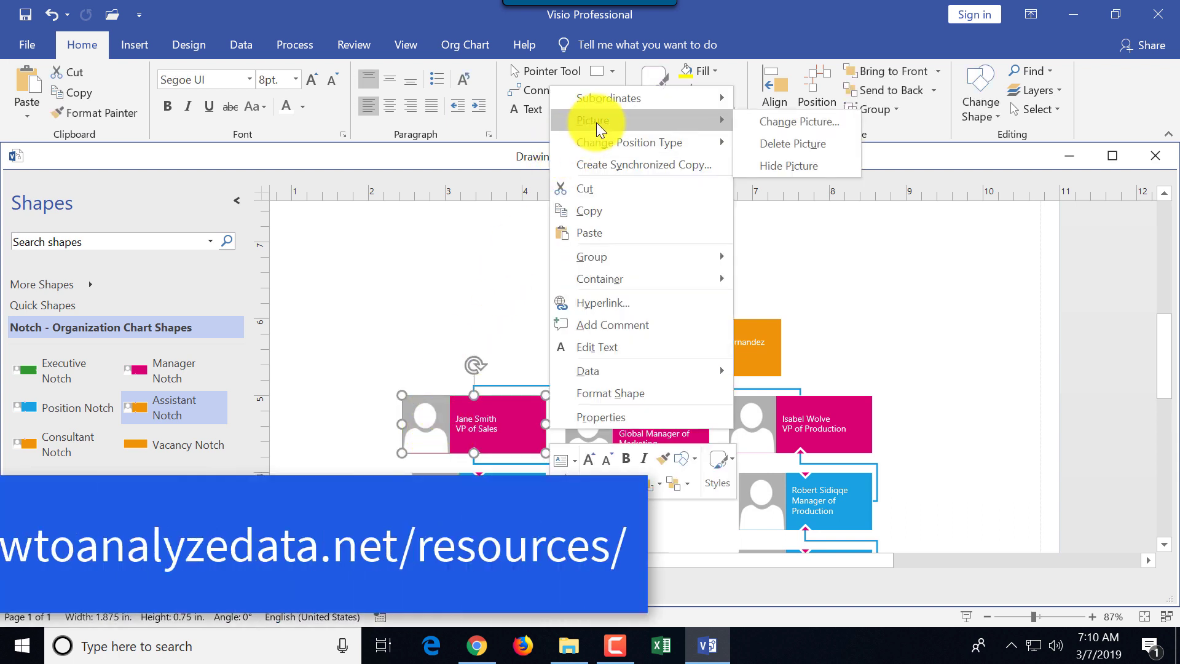
{"action": "left_click", "coordinate": [780, 119]}
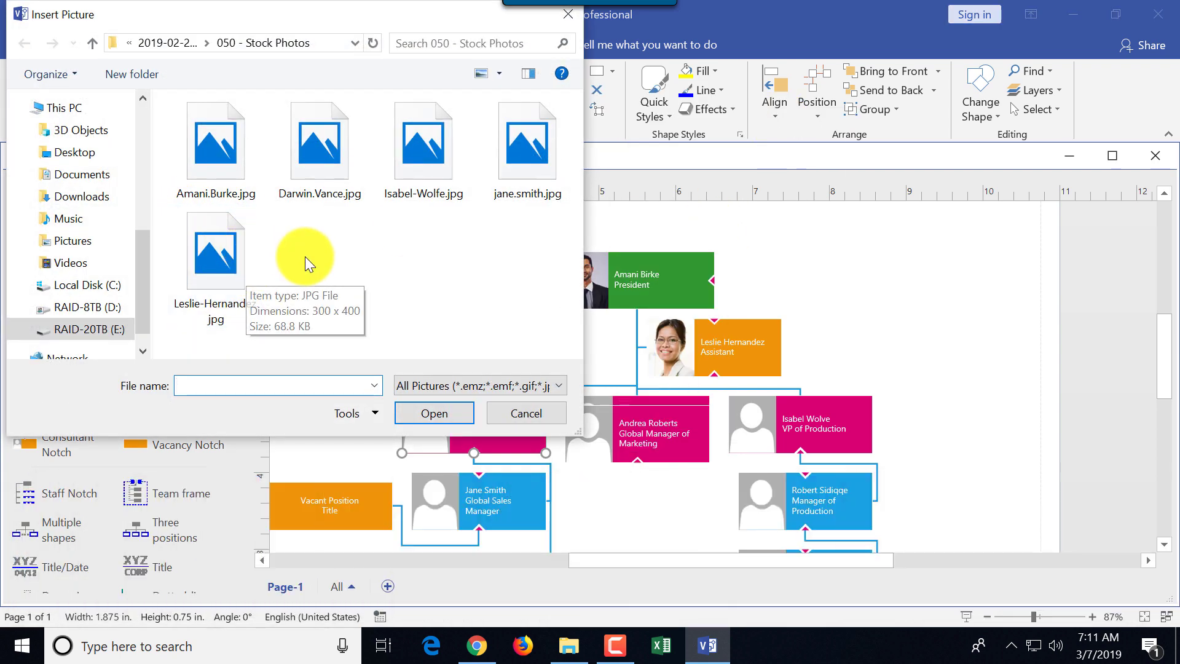
{"action": "left_click_drag", "start_coordinate": [347, 13], "coordinate": [474, 64]}
{"action": "double_click", "coordinate": [642, 183]}
Add a photo to the Global Manager of Marketing box, edit its name, and reposition it.
{"action": "right_click", "coordinate": [657, 439]}
{"action": "mouse_move", "coordinate": [798, 130]}
{"action": "left_click", "coordinate": [927, 133]}
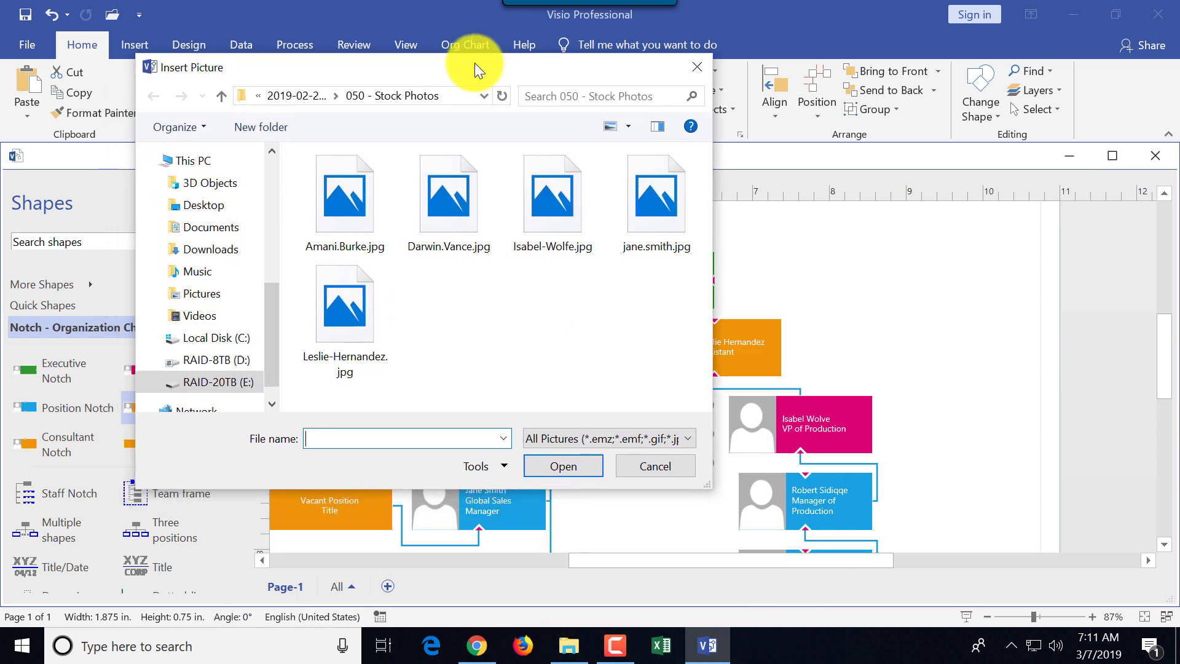
{"action": "double_click", "coordinate": [423, 202]}
{"action": "double_click", "coordinate": [649, 443]}
{"action": "type", "text": "ce"}
{"action": "scroll", "coordinate": [632, 440], "scroll_direction": "down", "scroll_amount": 1}
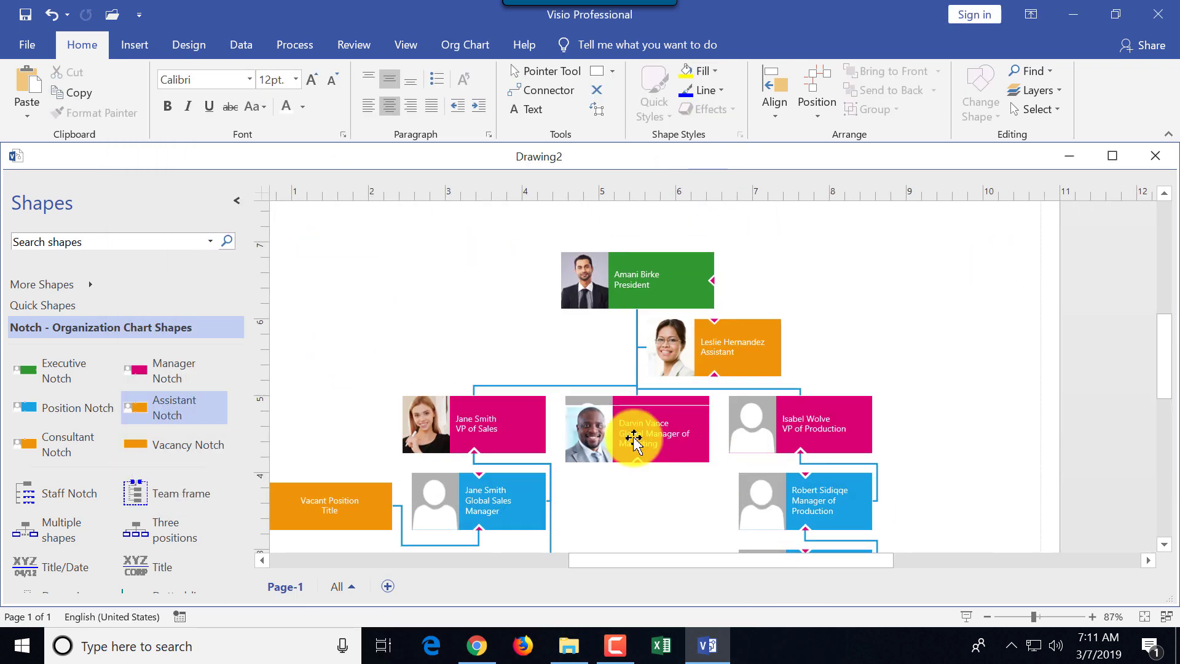
{"action": "left_click_drag", "start_coordinate": [598, 430], "coordinate": [663, 482]}
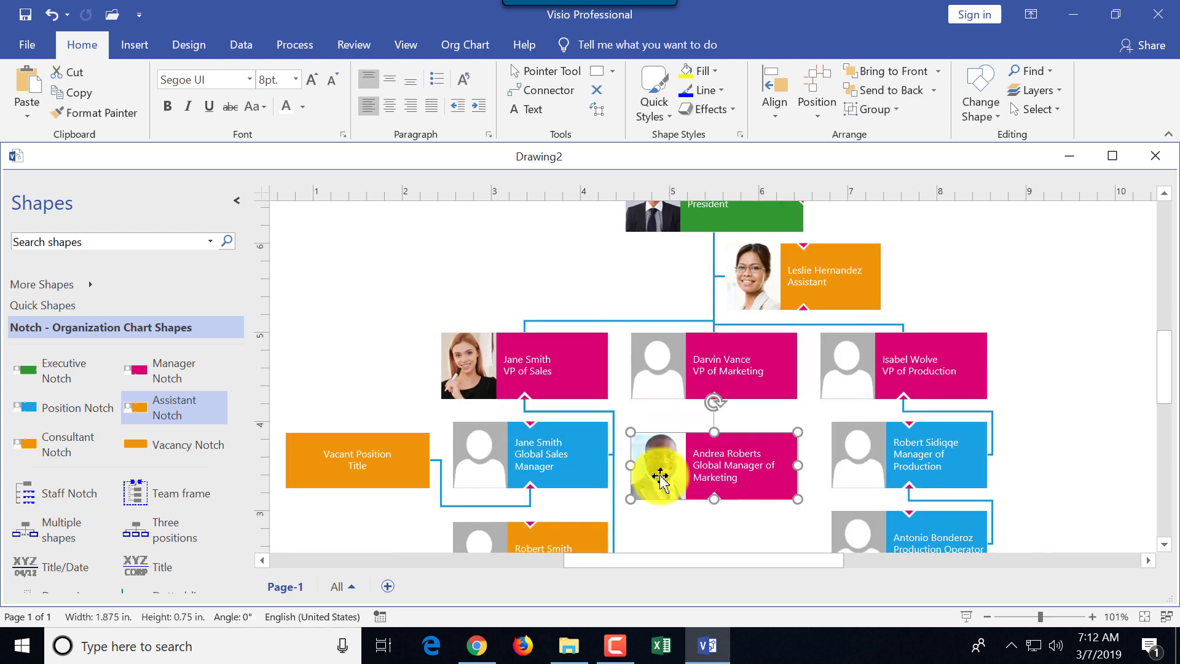
Undo a stray change and place the Global Manager of Marketing box below VP of Marketing.
{"action": "right_click", "coordinate": [796, 495]}
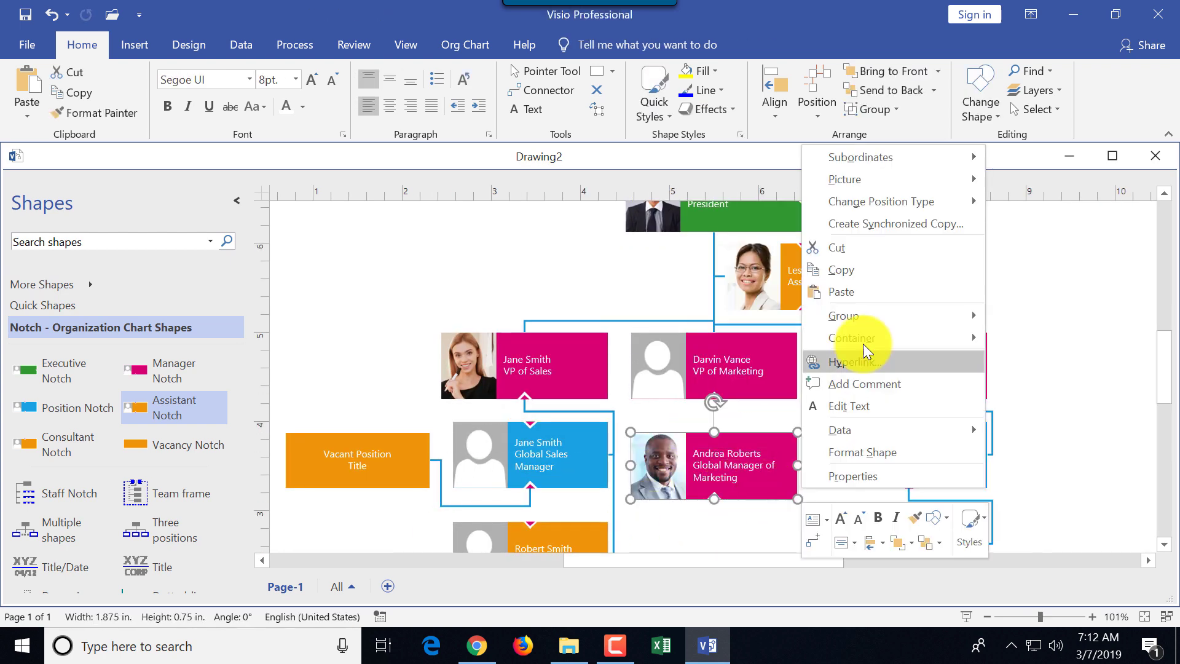
{"action": "left_click", "coordinate": [1079, 211]}
{"action": "key", "text": "ctrl+z"}
{"action": "right_click", "coordinate": [722, 470]}
{"action": "mouse_move", "coordinate": [895, 163]}
{"action": "left_click", "coordinate": [1018, 159]}
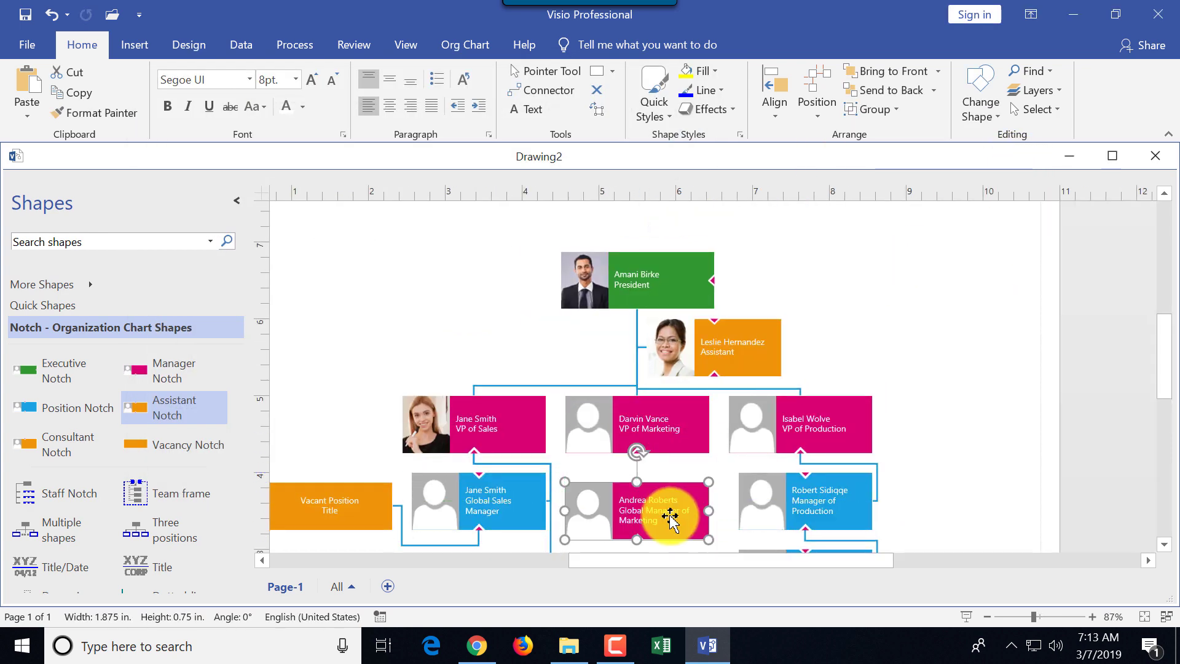
{"action": "left_click_drag", "start_coordinate": [671, 514], "coordinate": [645, 500]}
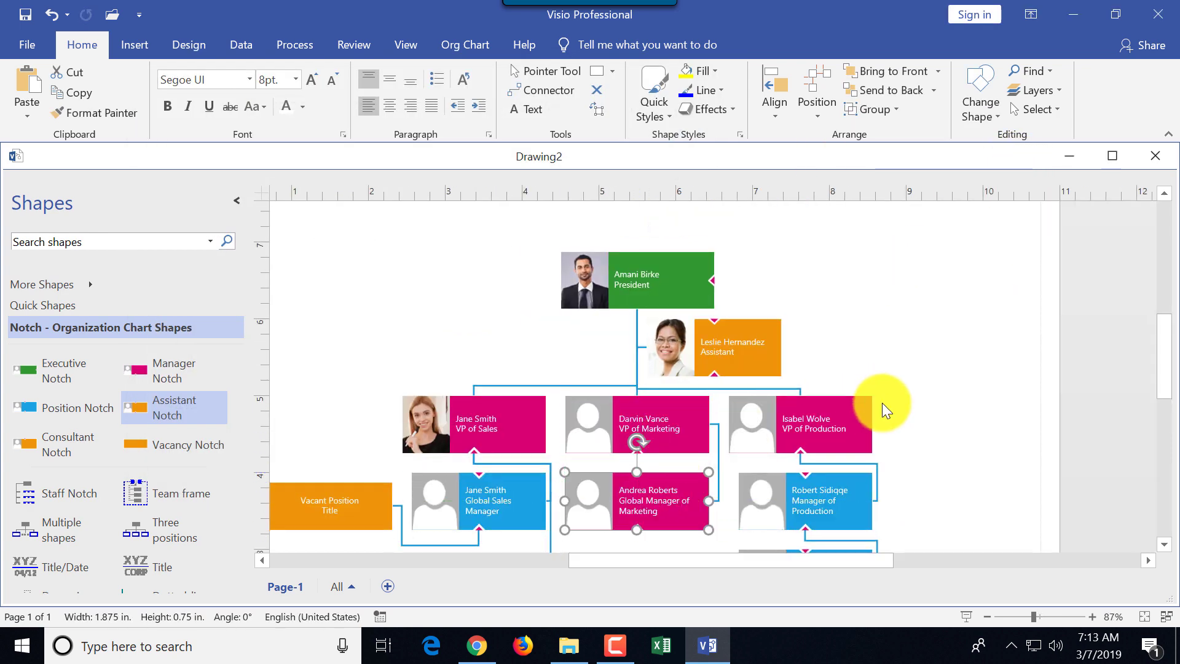
Insert stock photos into the VP of Marketing and VP of Production boxes.
{"action": "right_click", "coordinate": [589, 426]}
{"action": "mouse_move", "coordinate": [885, 120]}
{"action": "left_click", "coordinate": [935, 123]}
{"action": "right_click", "coordinate": [777, 422]}
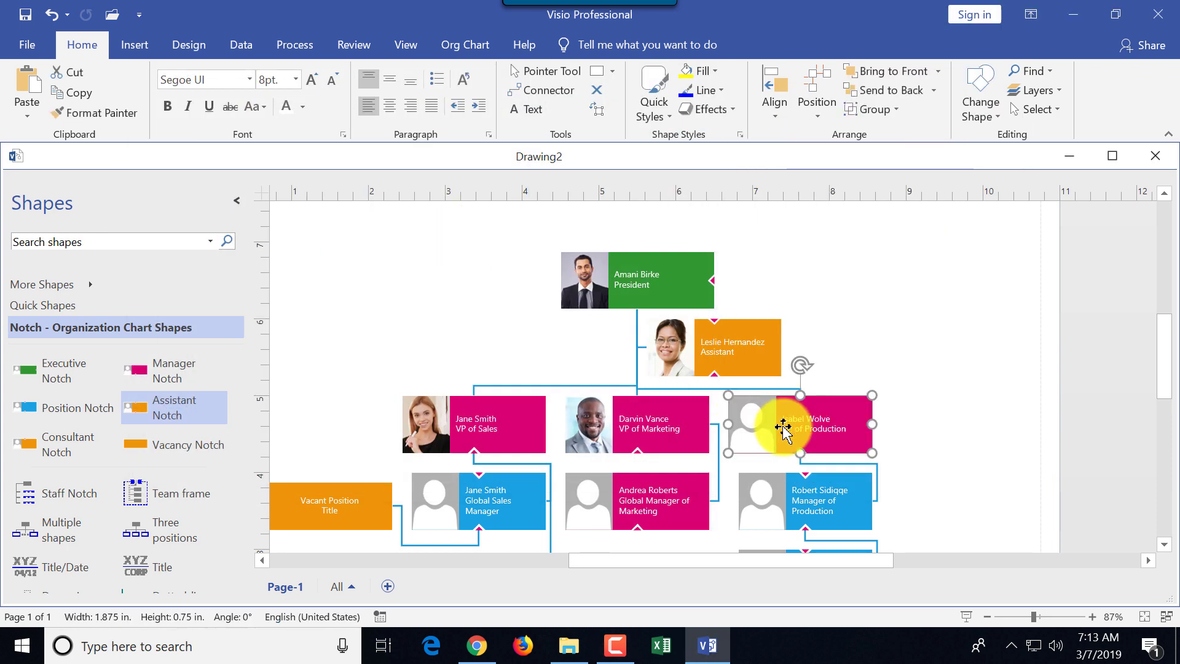
{"action": "mouse_move", "coordinate": [949, 140]}
{"action": "mouse_move", "coordinate": [956, 121]}
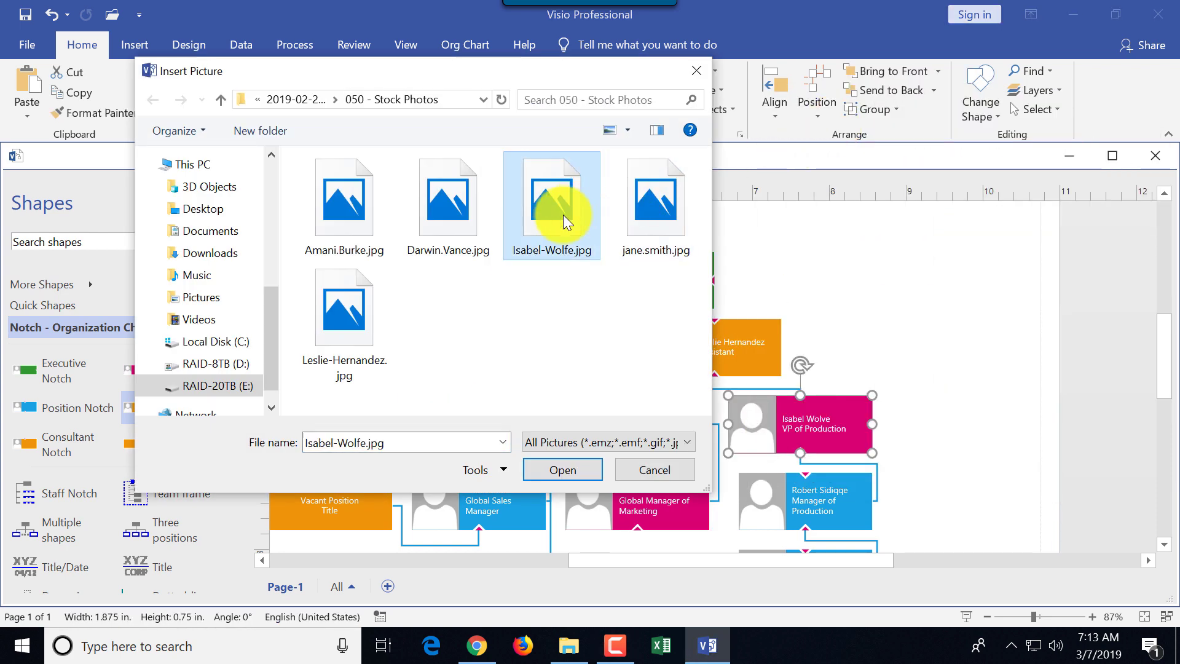
{"action": "double_click", "coordinate": [563, 215]}
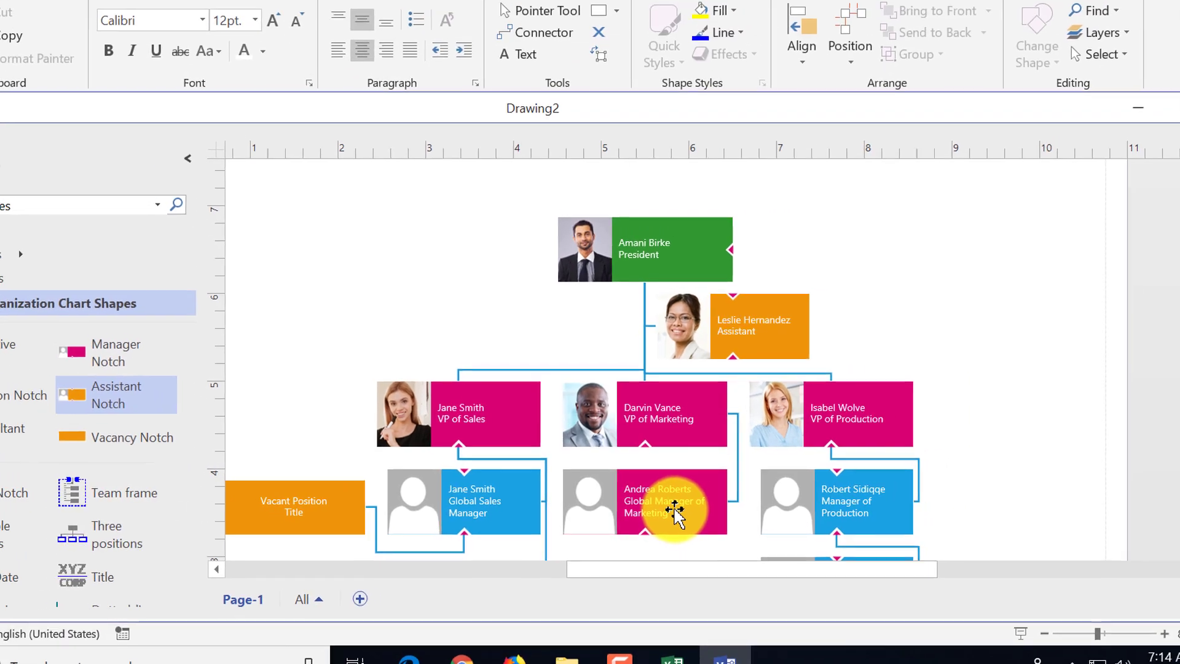
{"action": "left_click", "coordinate": [674, 512]}
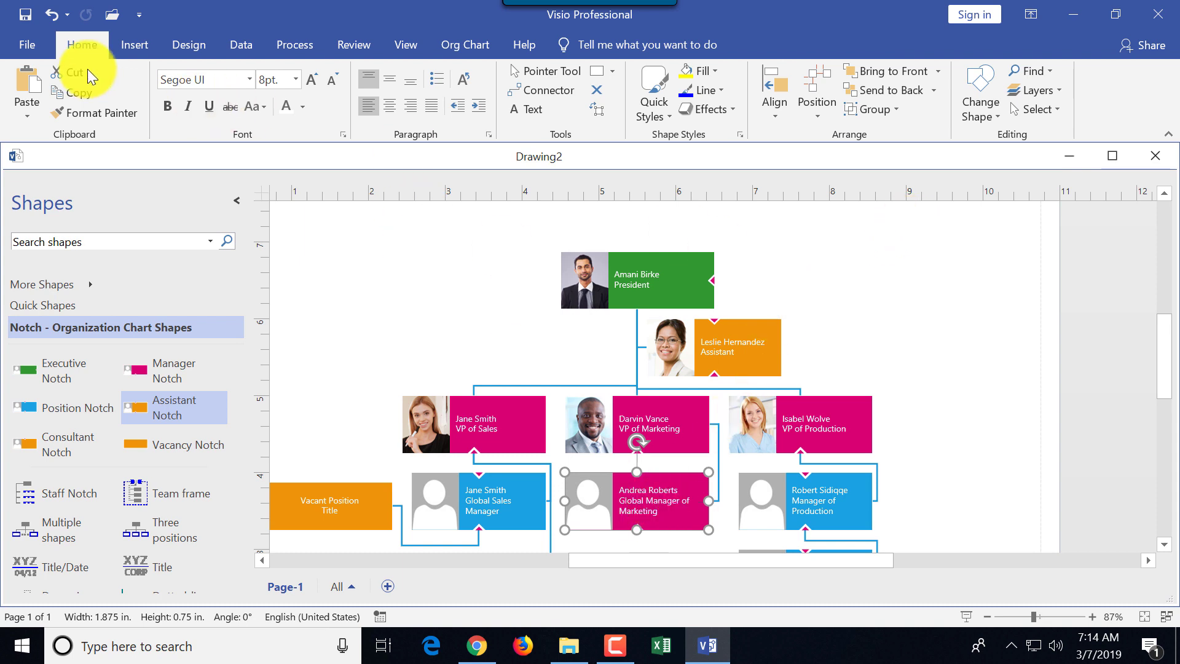
Change the Global Manager of Marketing box to a Position Notch and zoom out on the whole chart.
{"action": "left_click", "coordinate": [998, 114]}
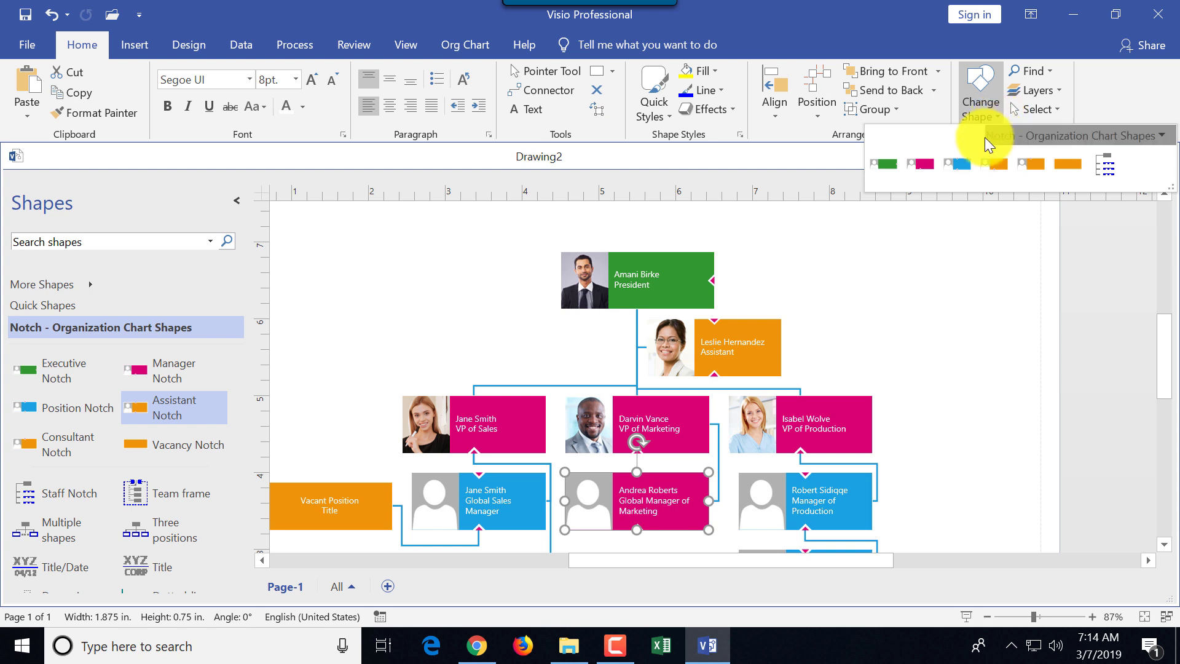
{"action": "left_click", "coordinate": [956, 164]}
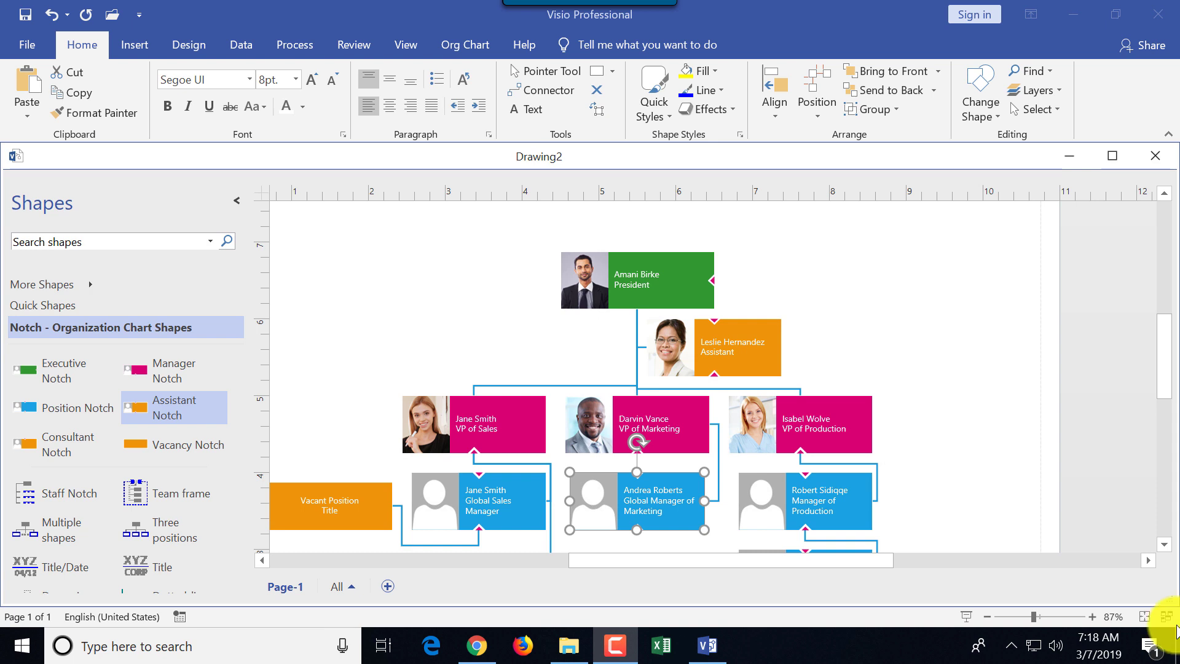
{"action": "left_click", "coordinate": [989, 616]}
{"action": "left_click", "coordinate": [987, 615]}
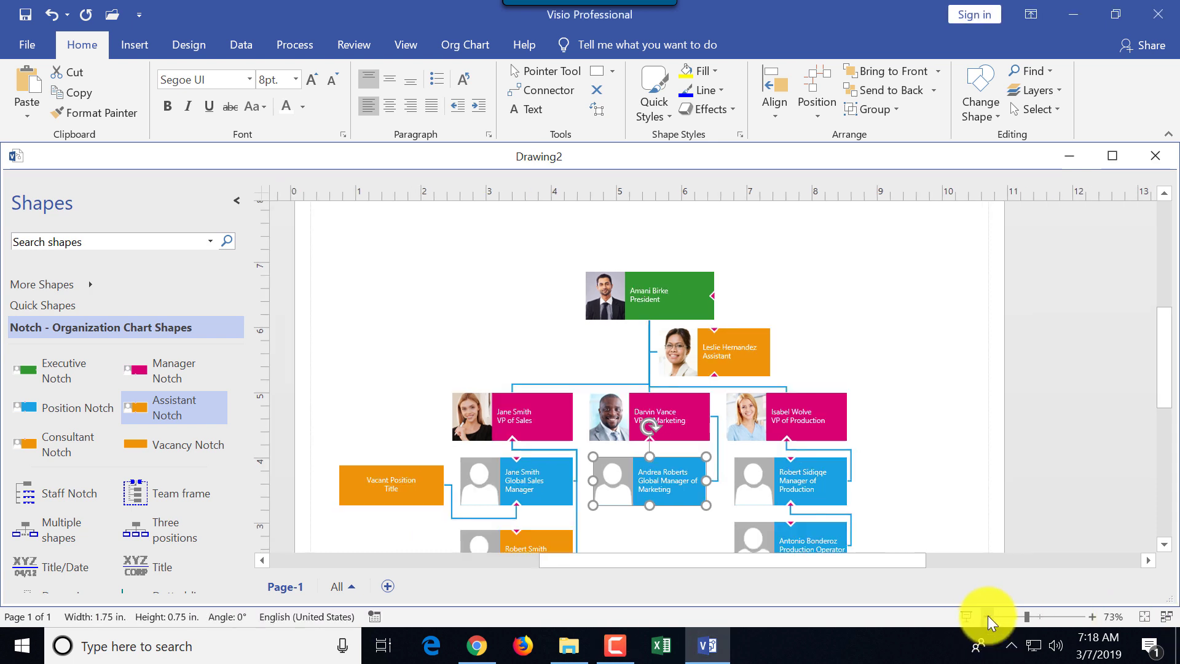
{"action": "left_click", "coordinate": [985, 613]}
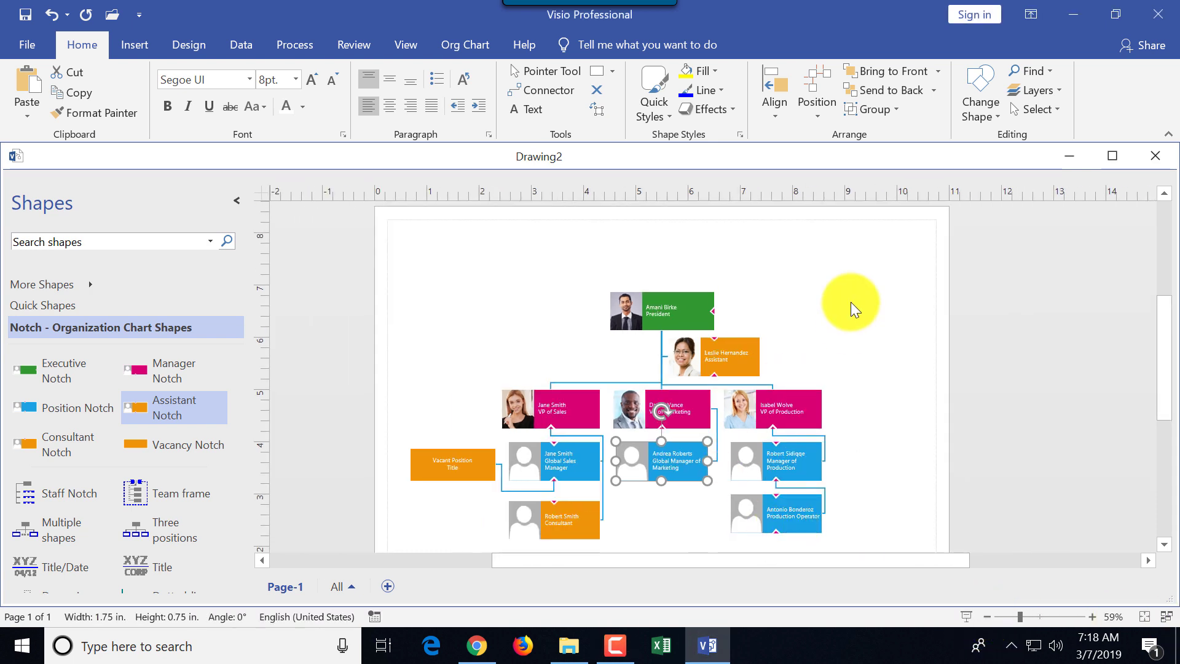
{"action": "left_click", "coordinate": [818, 330]}
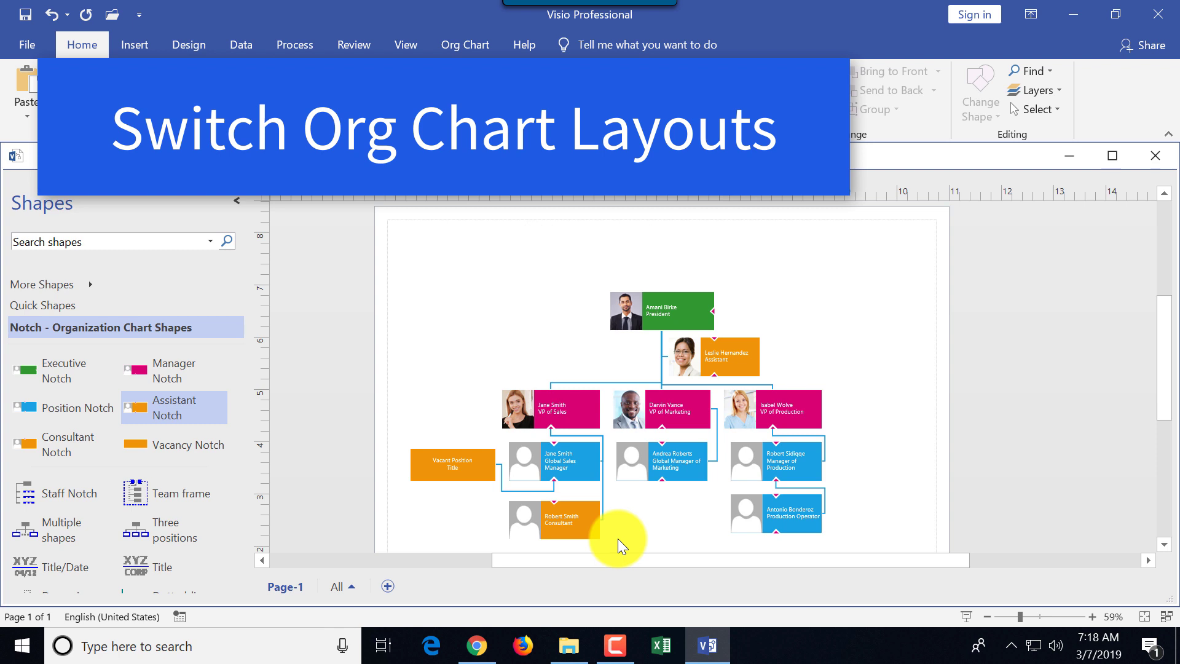
Try the Belt, Notch and Pip org chart styles, finishing on Notch.
{"action": "left_click", "coordinate": [460, 43]}
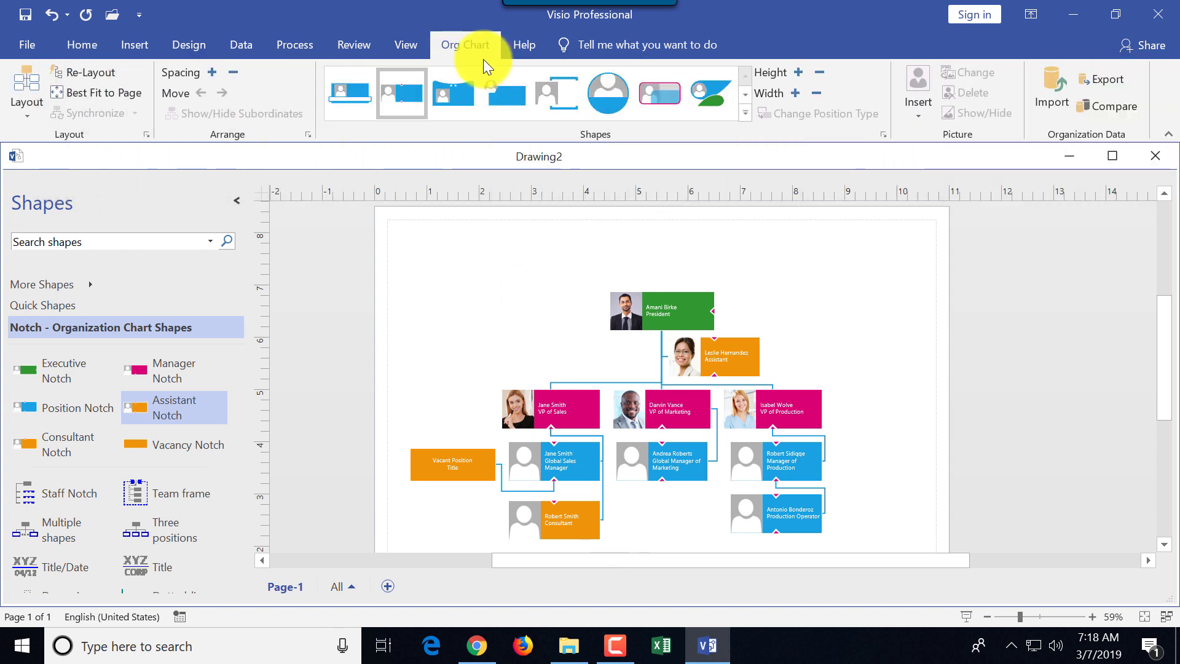
{"action": "left_click", "coordinate": [335, 90]}
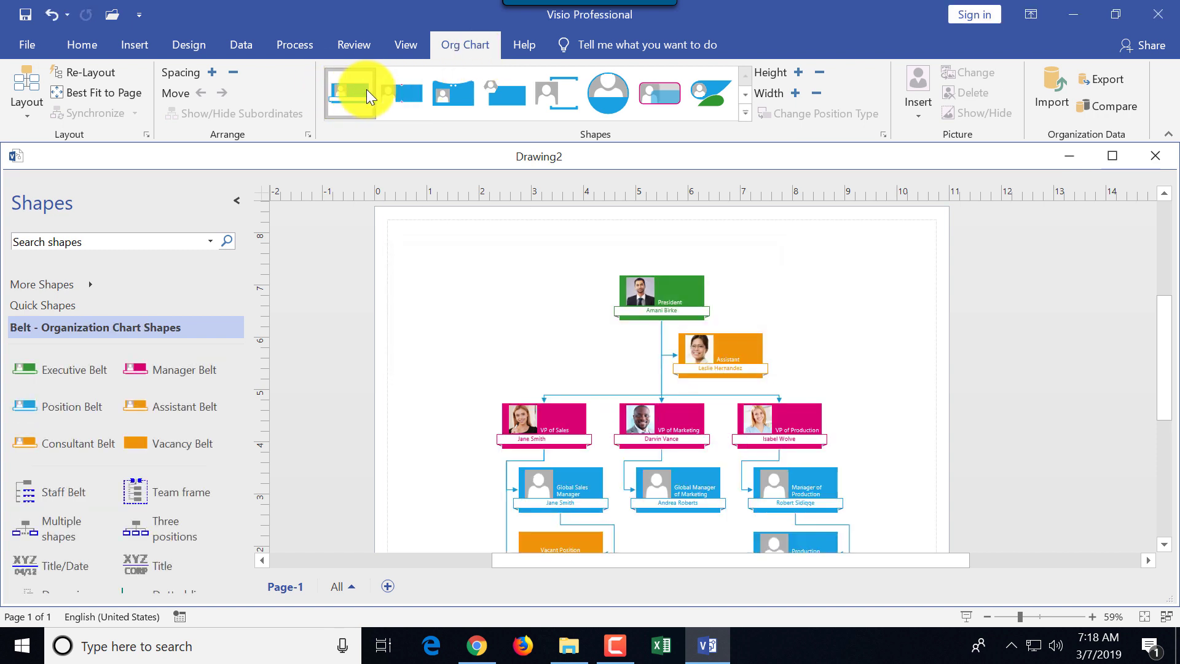
{"action": "left_click", "coordinate": [389, 90]}
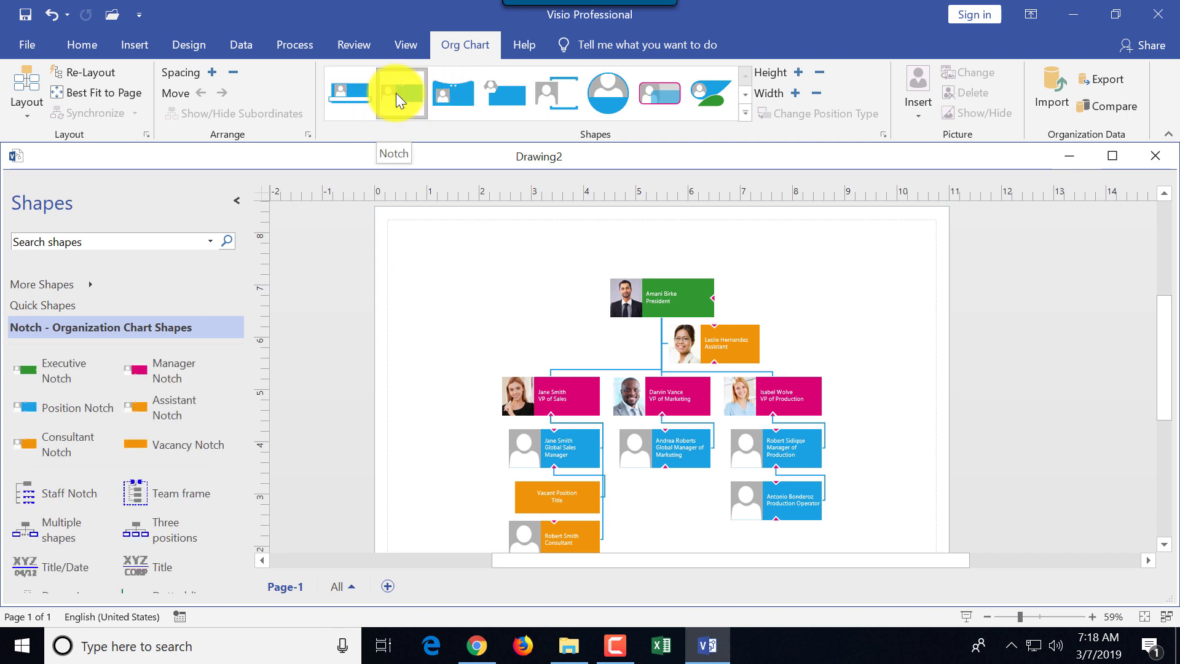
{"action": "left_click", "coordinate": [445, 96]}
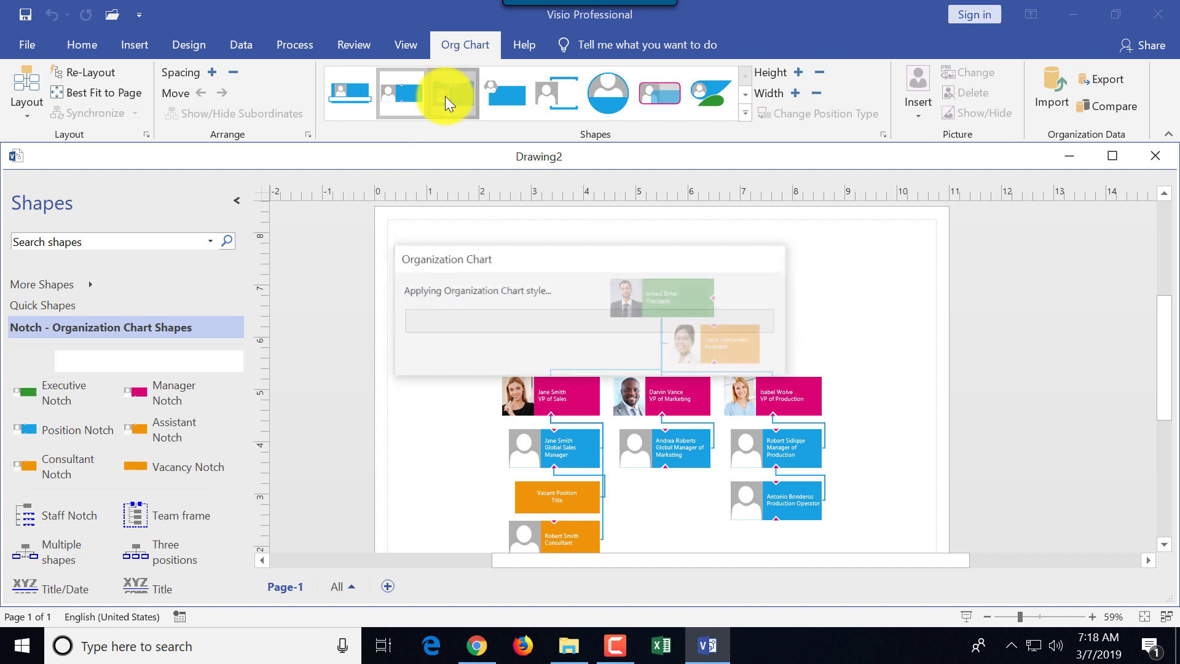
{"action": "left_click", "coordinate": [397, 98]}
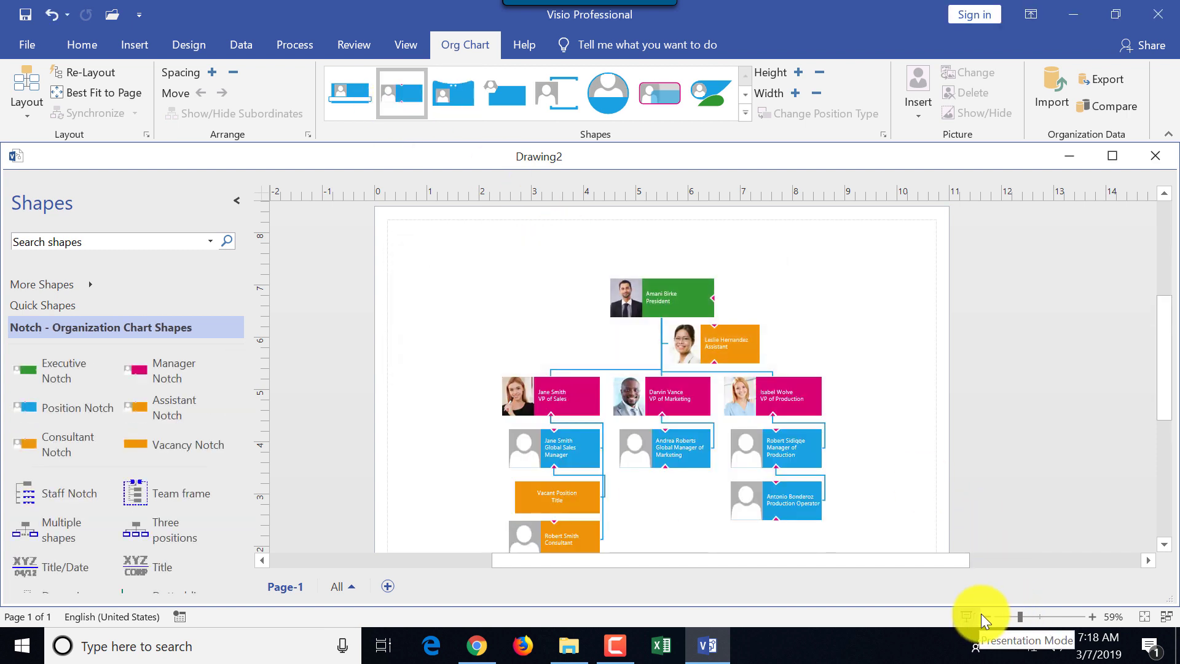
Rearrange the org chart into a horizontal layout.
{"action": "left_click", "coordinate": [29, 122]}
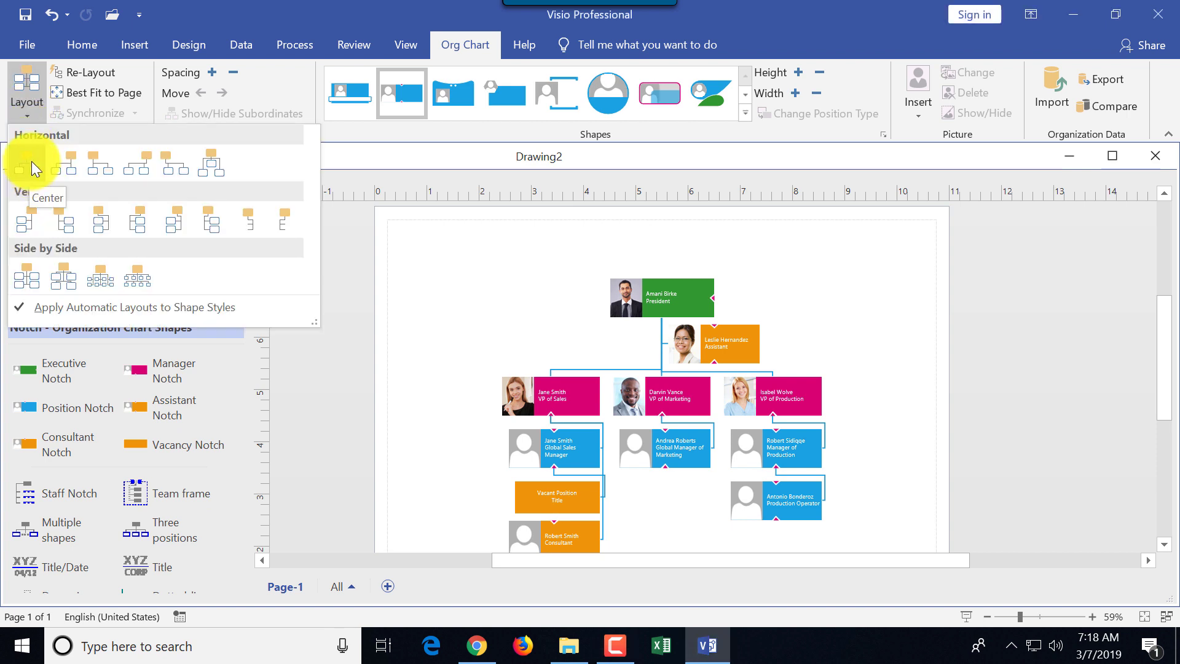
{"action": "left_click", "coordinate": [65, 163]}
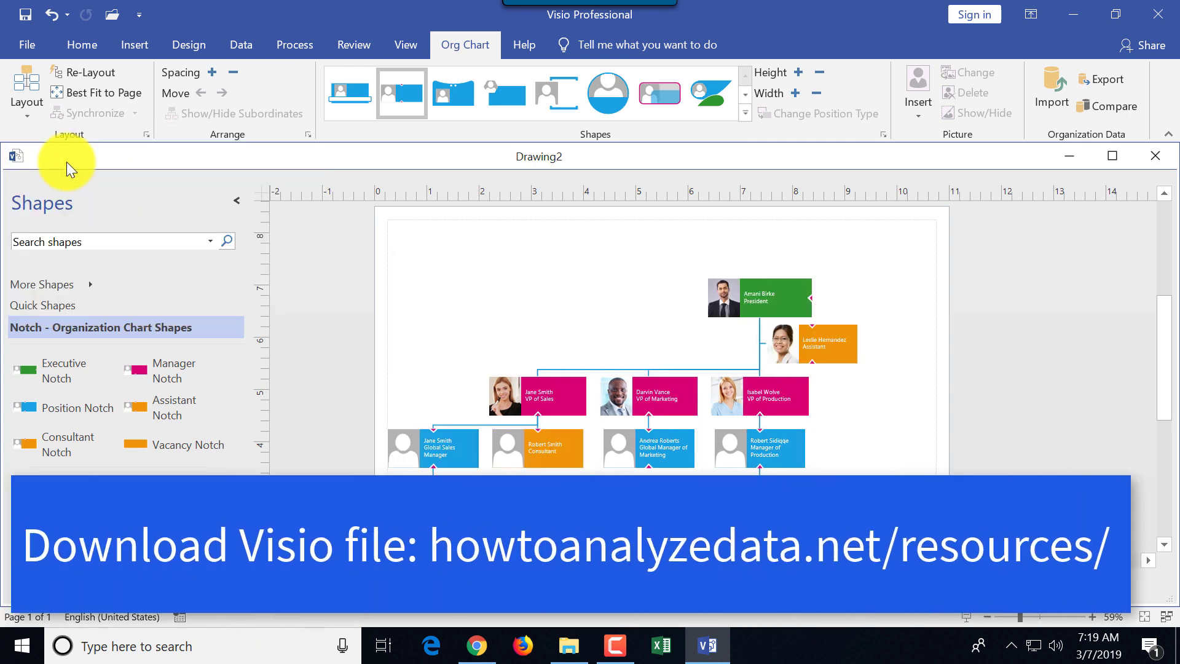
{"action": "left_click", "coordinate": [27, 116]}
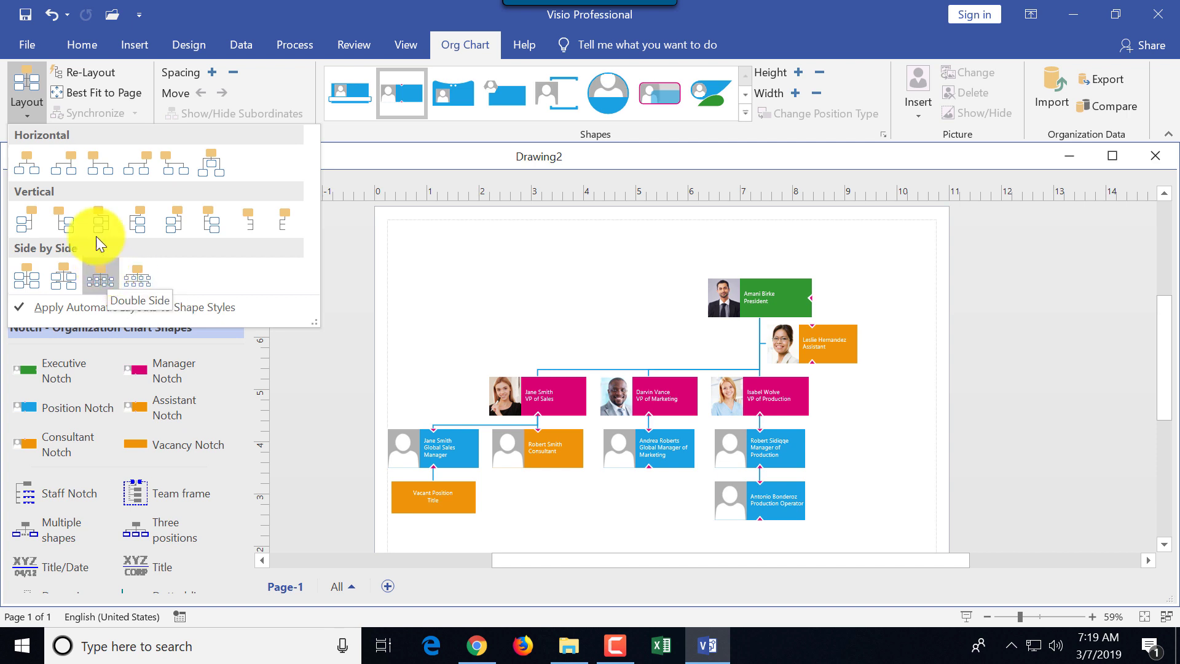
{"action": "left_click", "coordinate": [109, 94]}
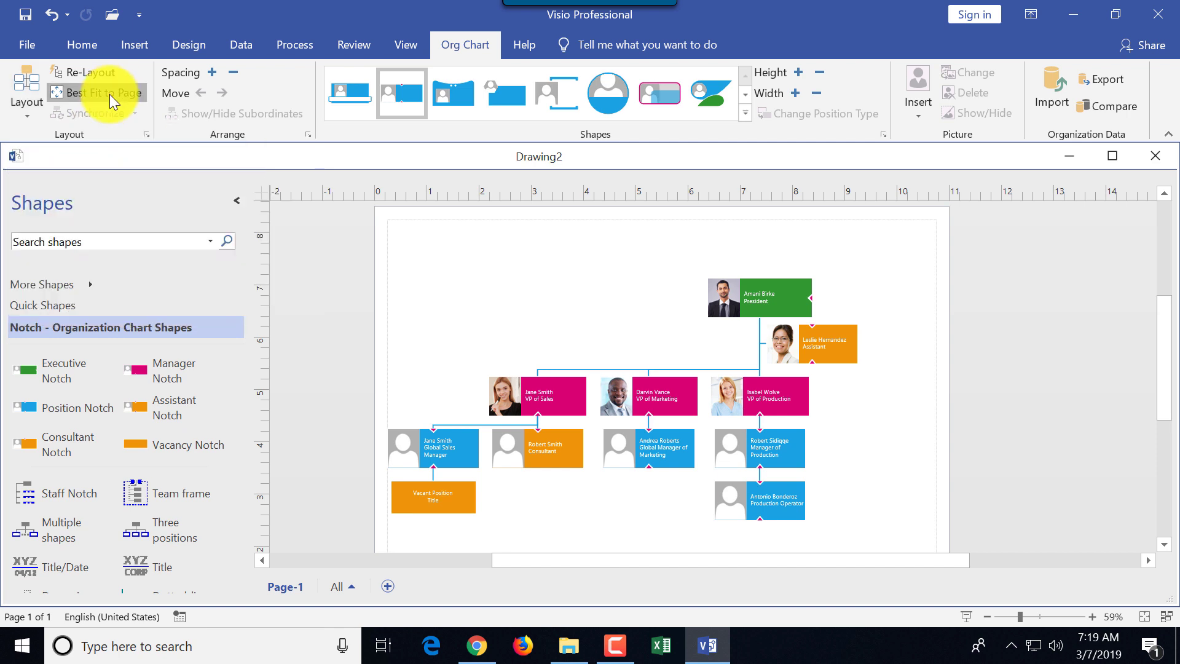
Best-fit the chart to the page and move the whole chart lower.
{"action": "left_click", "coordinate": [109, 95]}
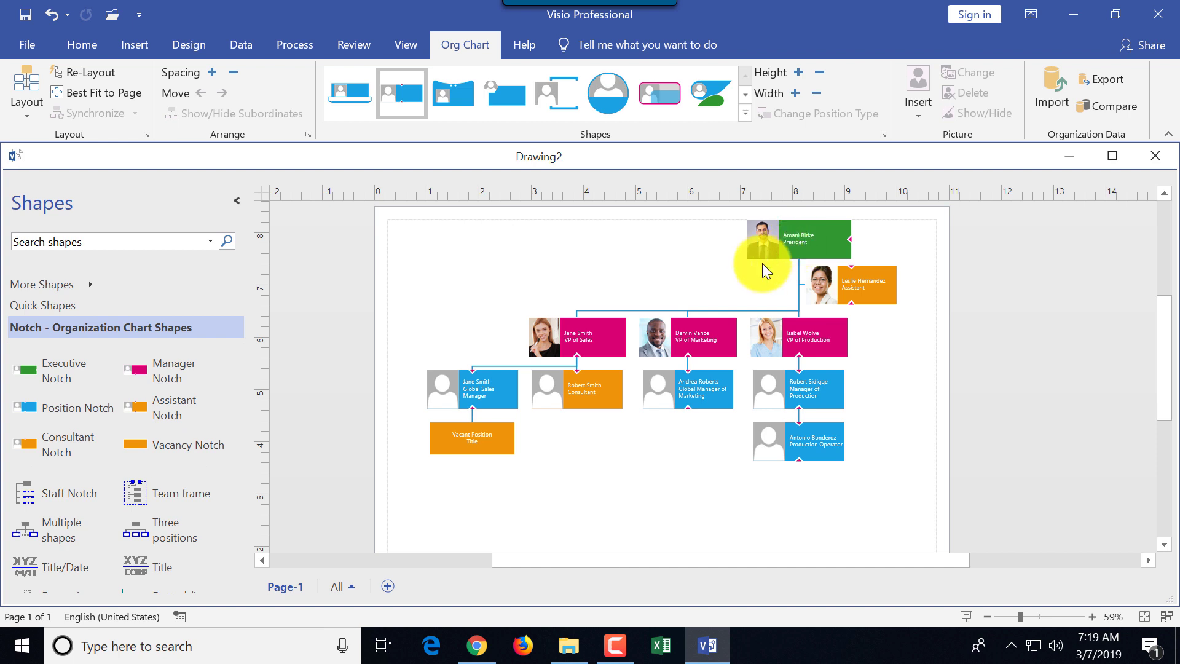
{"action": "left_click_drag", "start_coordinate": [387, 209], "coordinate": [978, 491]}
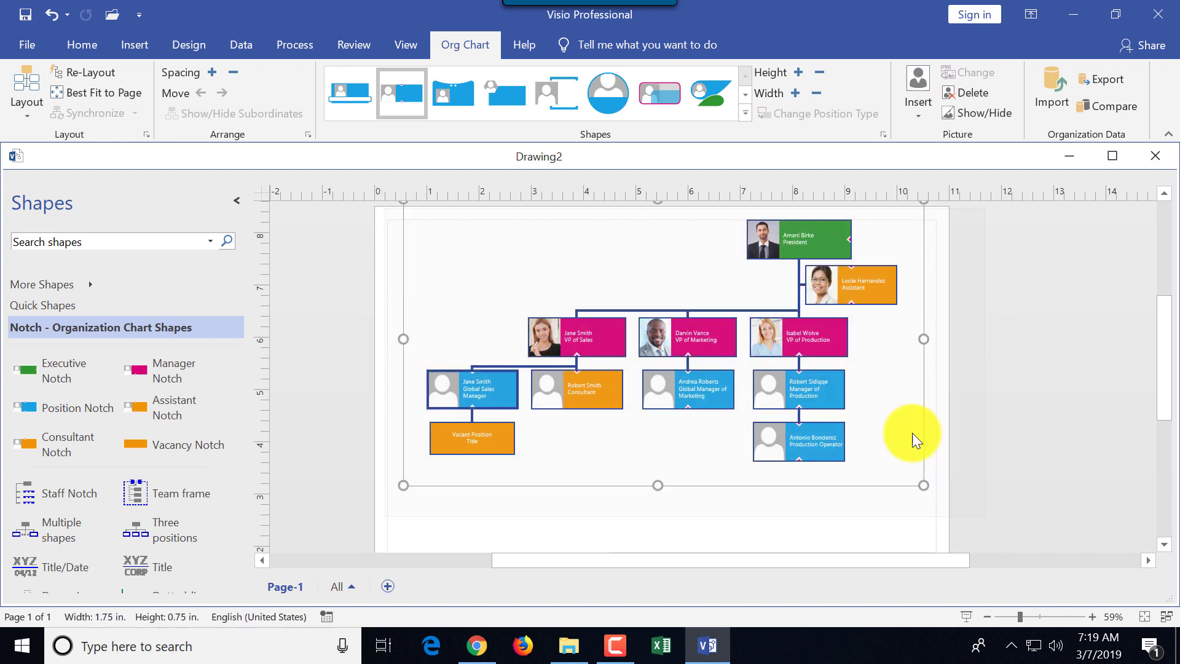
{"action": "left_click_drag", "start_coordinate": [808, 334], "coordinate": [830, 397]}
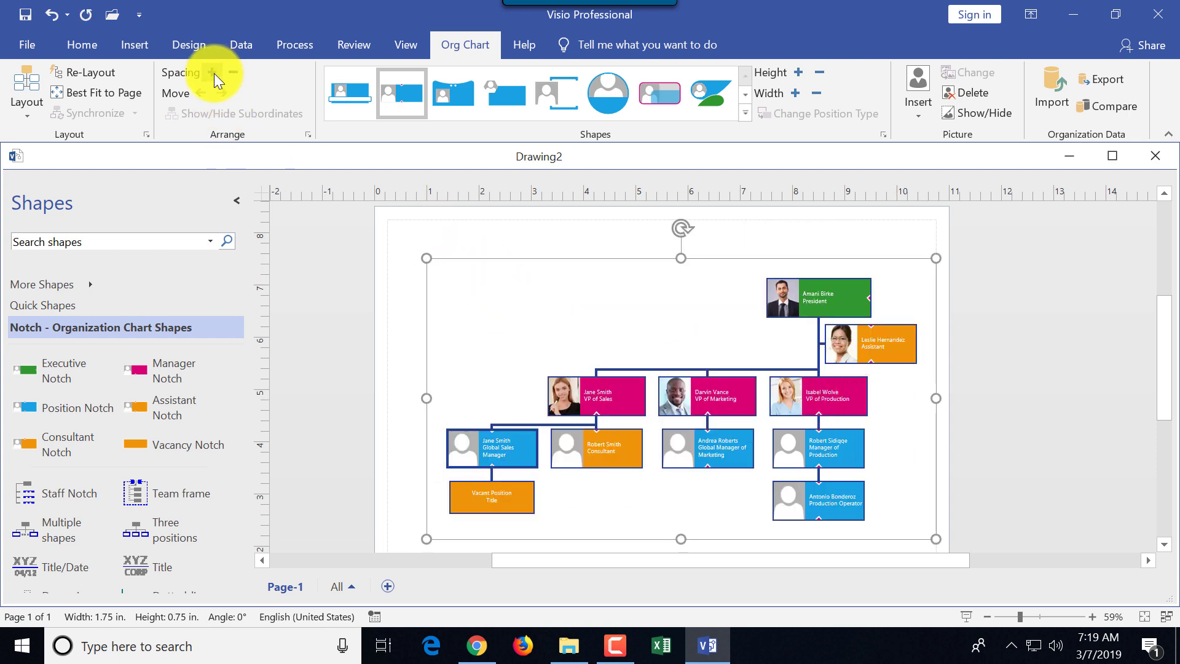
{"action": "left_click", "coordinate": [385, 283]}
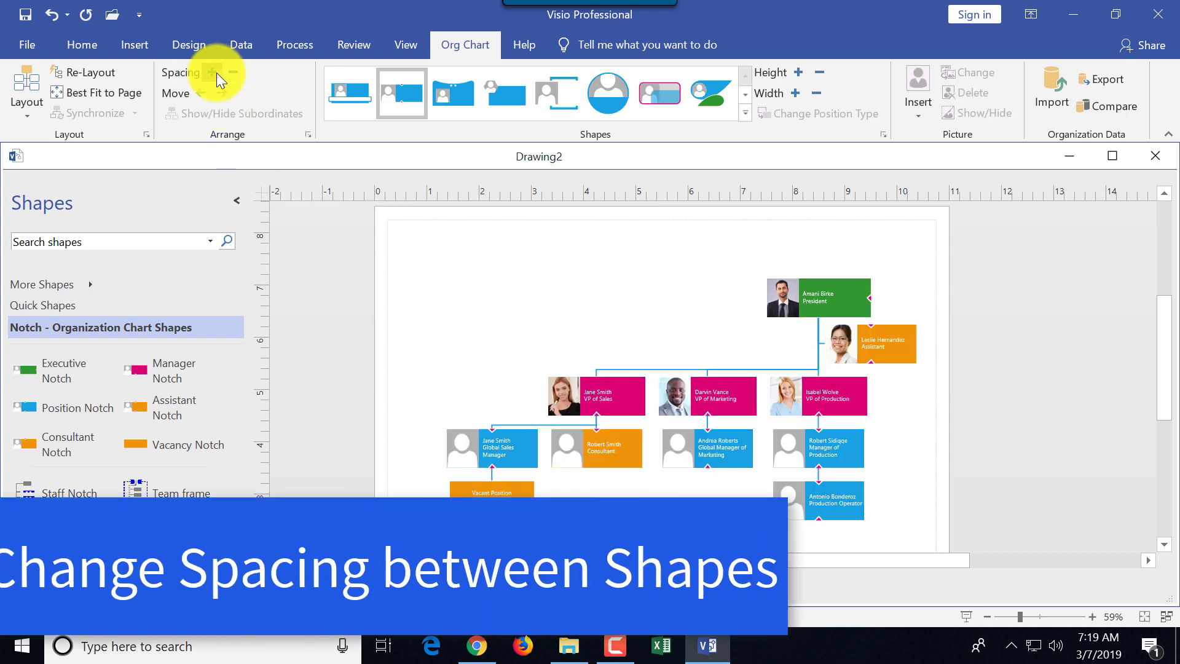
{"action": "left_click", "coordinate": [215, 73]}
{"action": "left_click", "coordinate": [232, 72]}
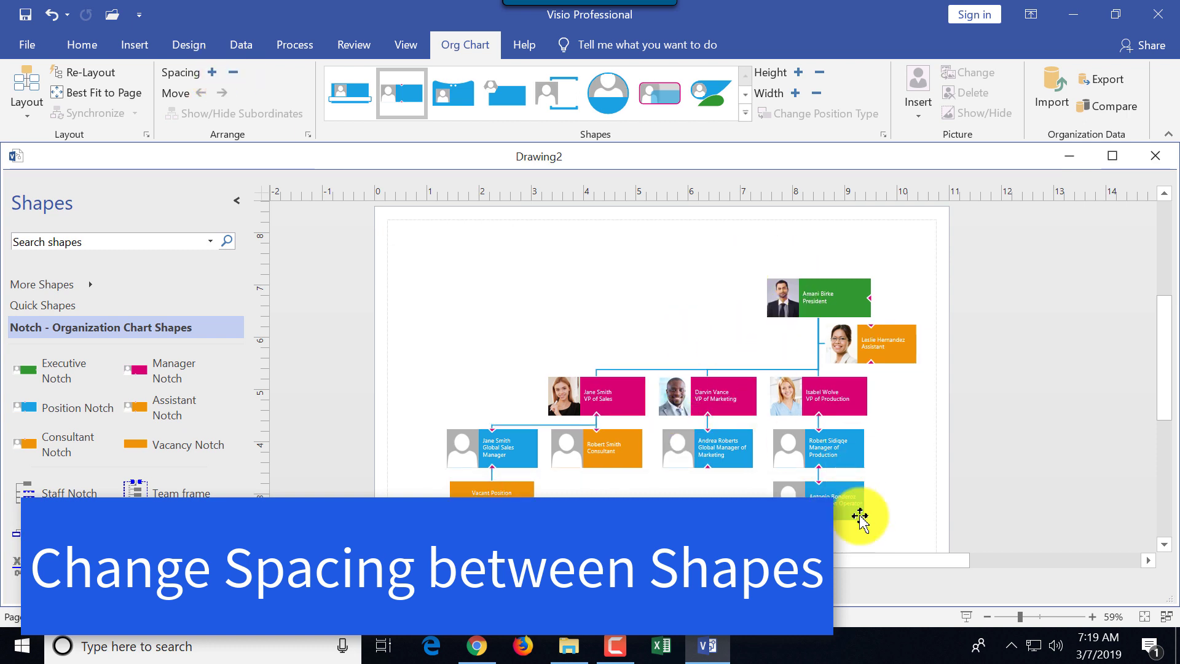
{"action": "left_click_drag", "start_coordinate": [891, 542], "coordinate": [766, 385]}
{"action": "left_click", "coordinate": [860, 413], "text": "shift"}
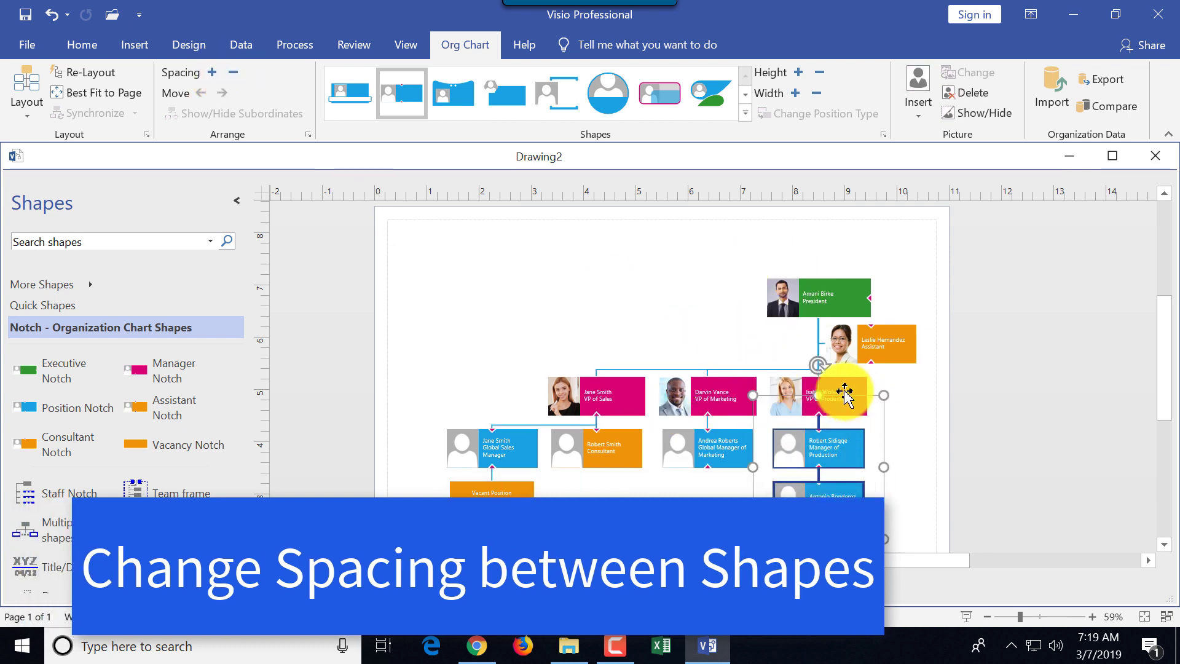
{"action": "left_click", "coordinate": [209, 71]}
{"action": "left_click", "coordinate": [233, 73]}
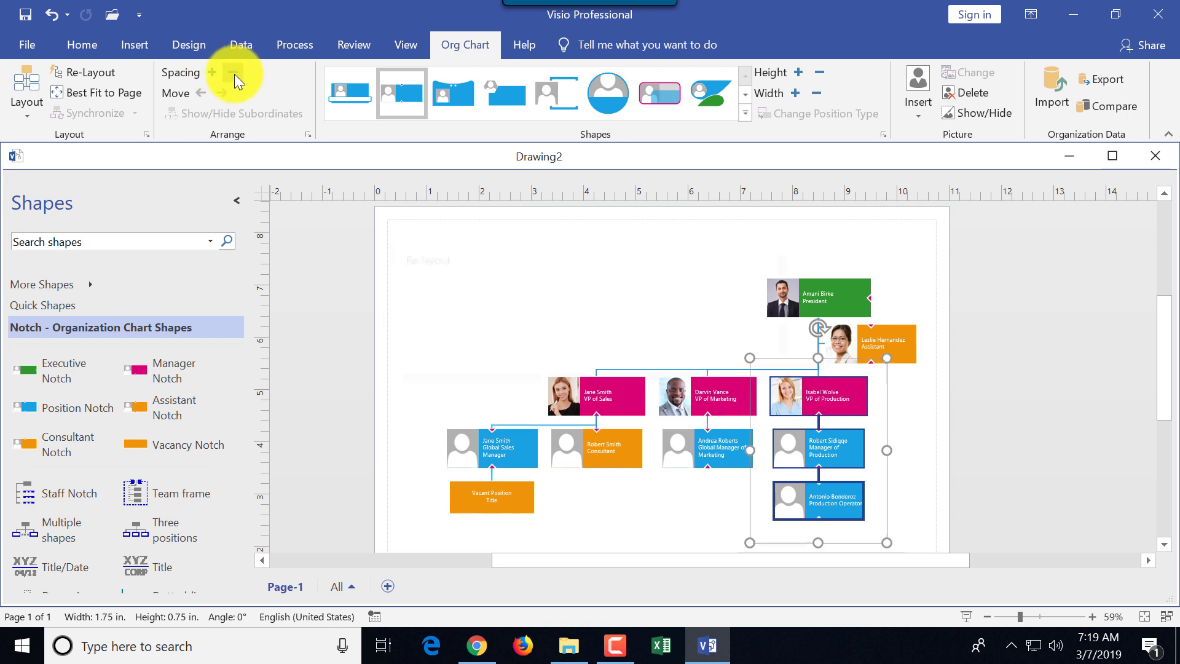
{"action": "left_click", "coordinate": [919, 495]}
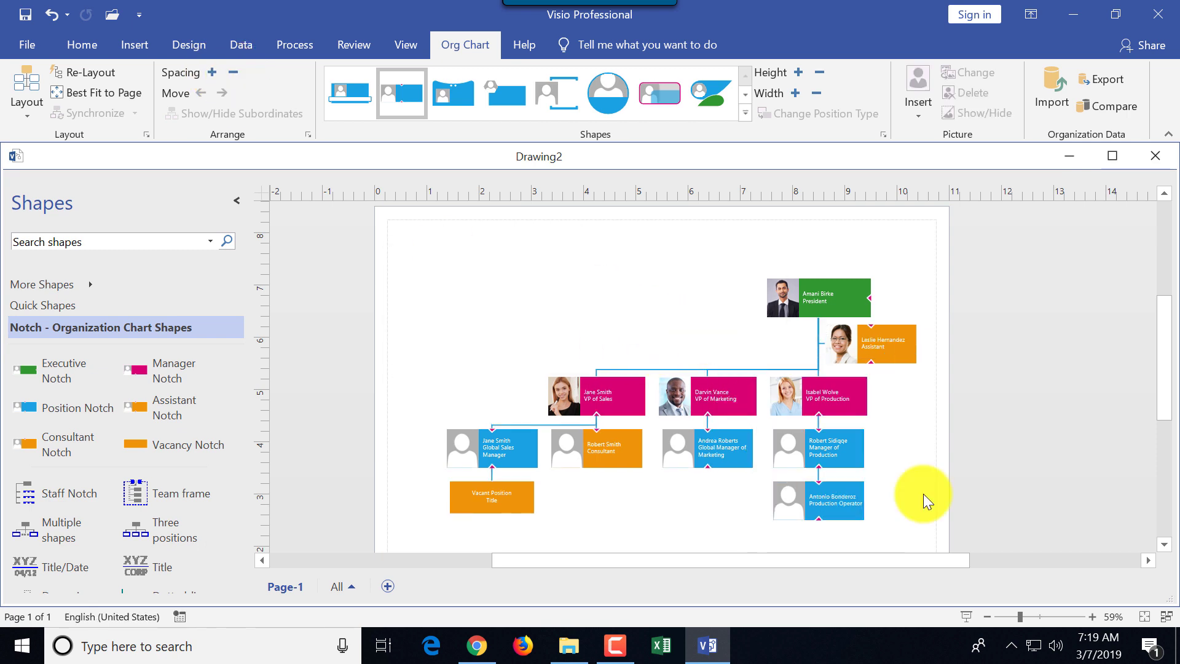
{"action": "left_click_drag", "start_coordinate": [901, 534], "coordinate": [759, 365]}
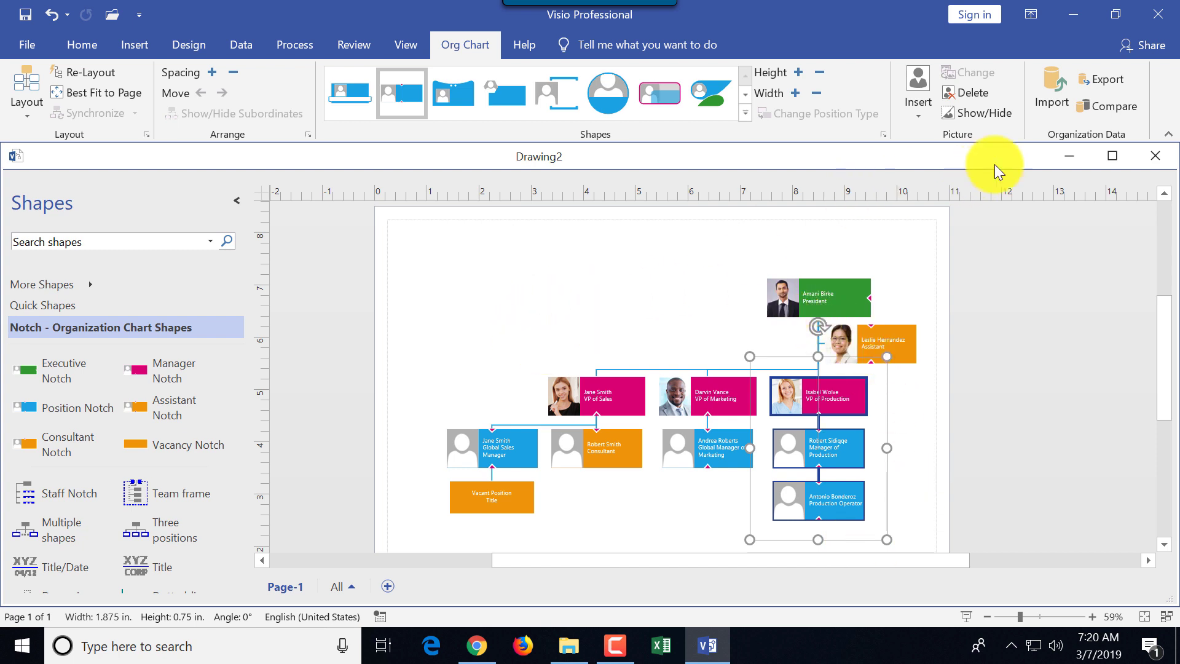
{"action": "left_click", "coordinate": [1045, 121]}
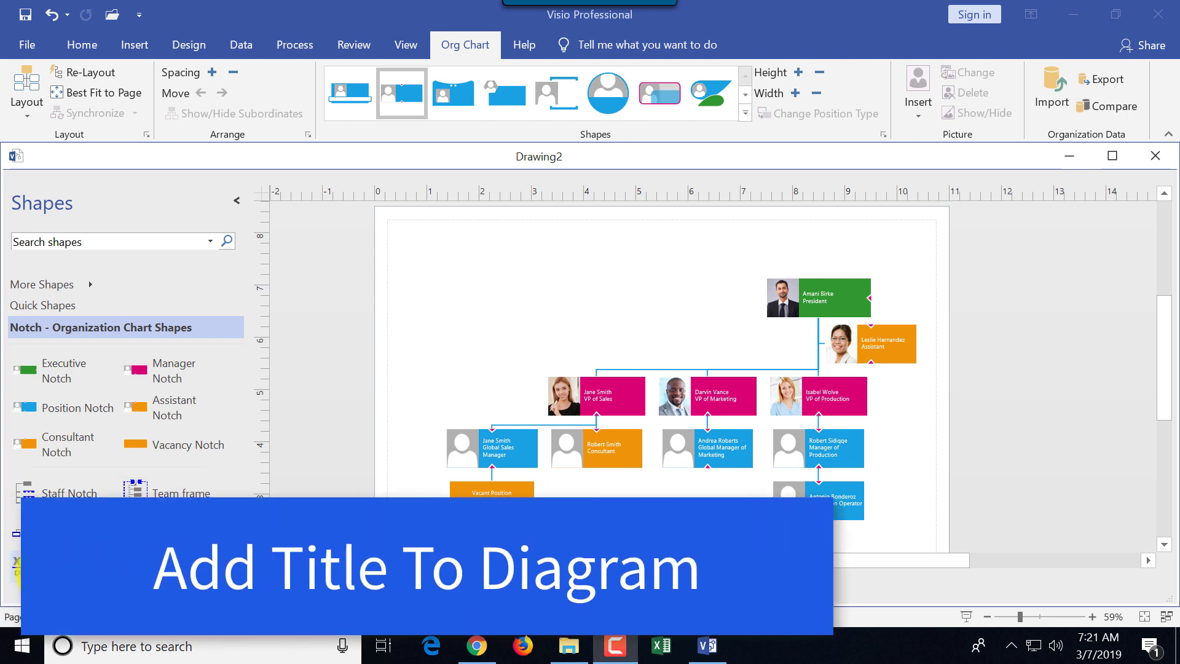
{"action": "left_click_drag", "start_coordinate": [43, 577], "coordinate": [480, 253]}
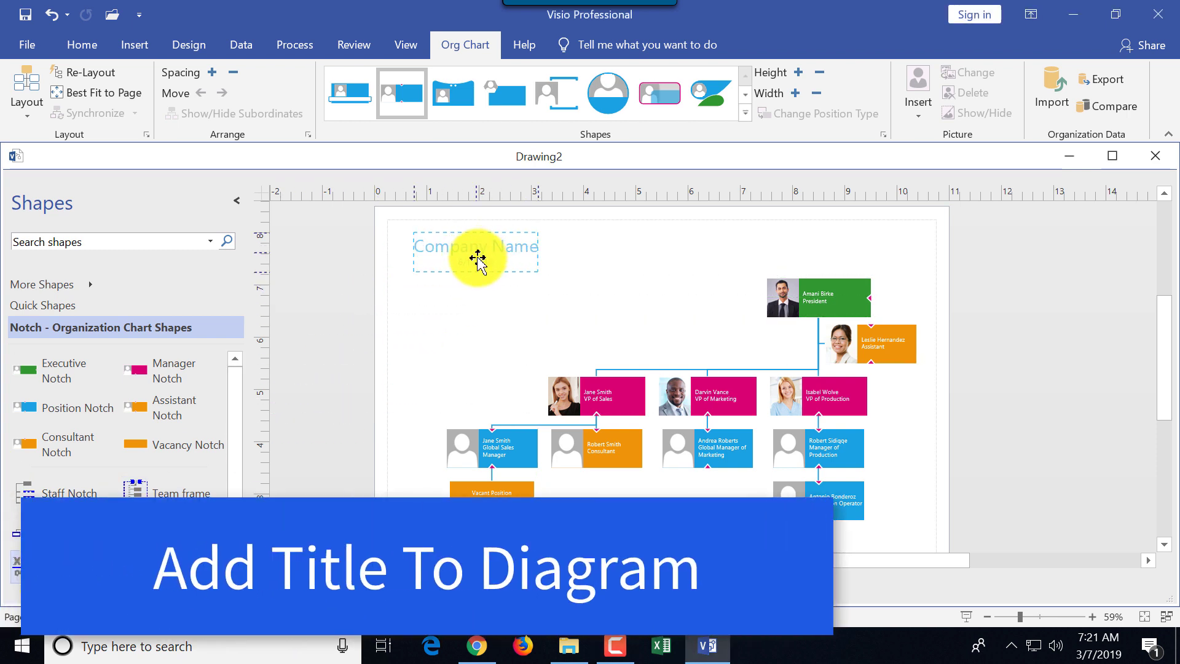
{"action": "double_click", "coordinate": [470, 258]}
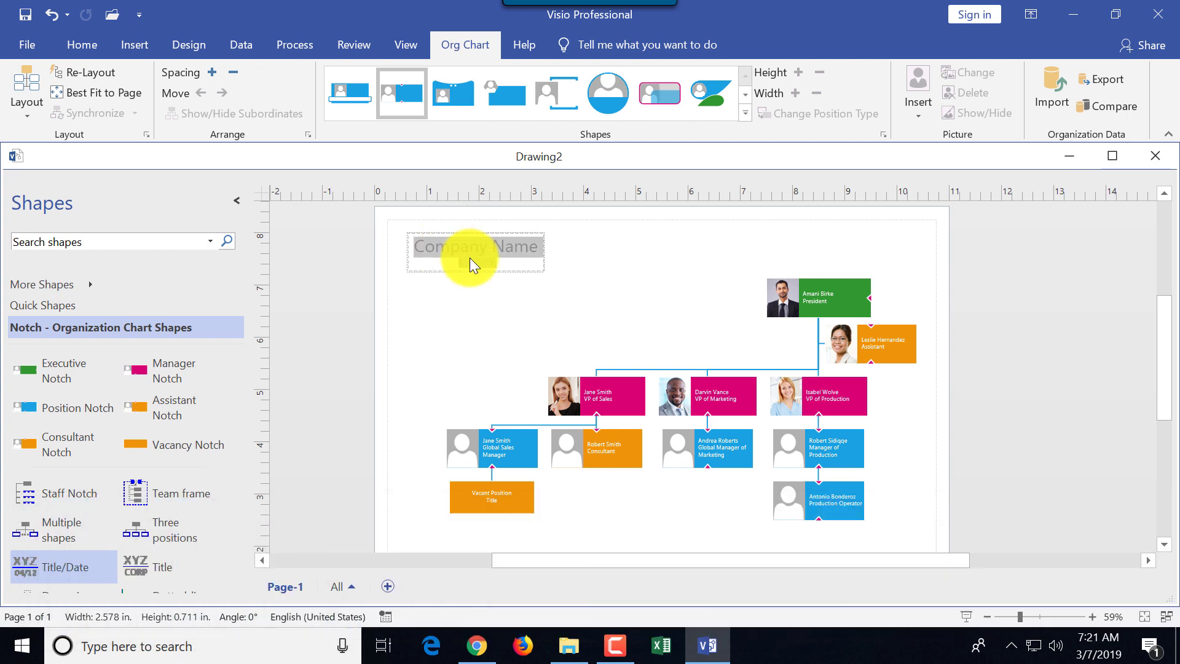
{"action": "type", "text": "ABC Company"}
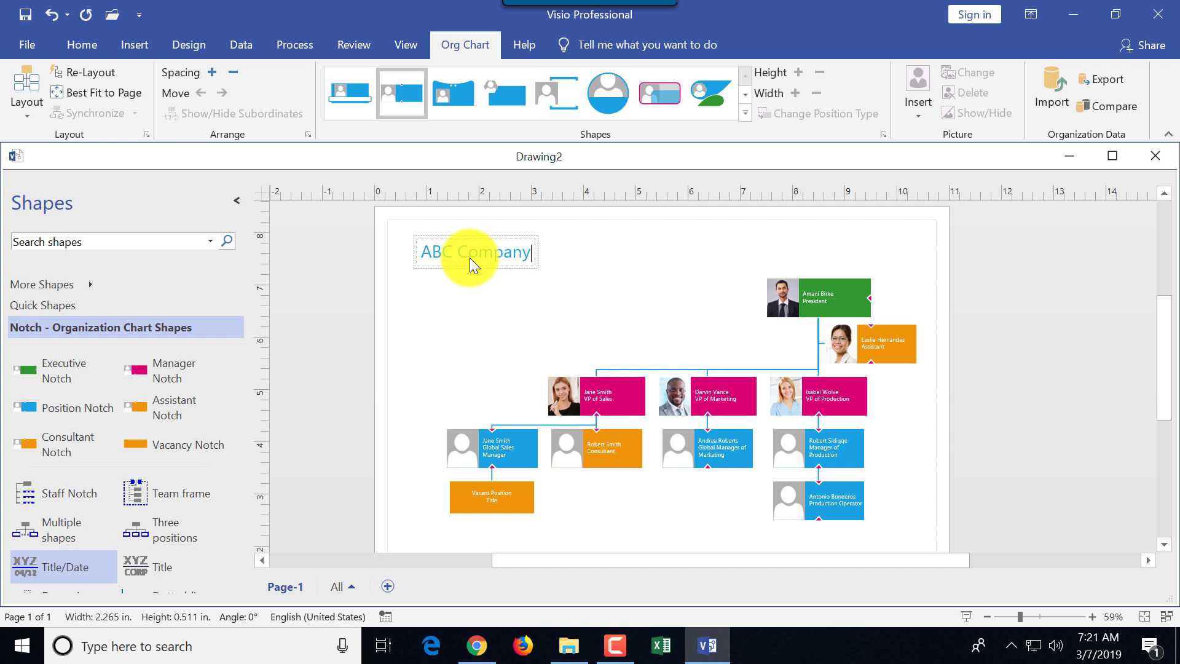
{"action": "key", "text": "Escape"}
{"action": "left_click", "coordinate": [477, 289]}
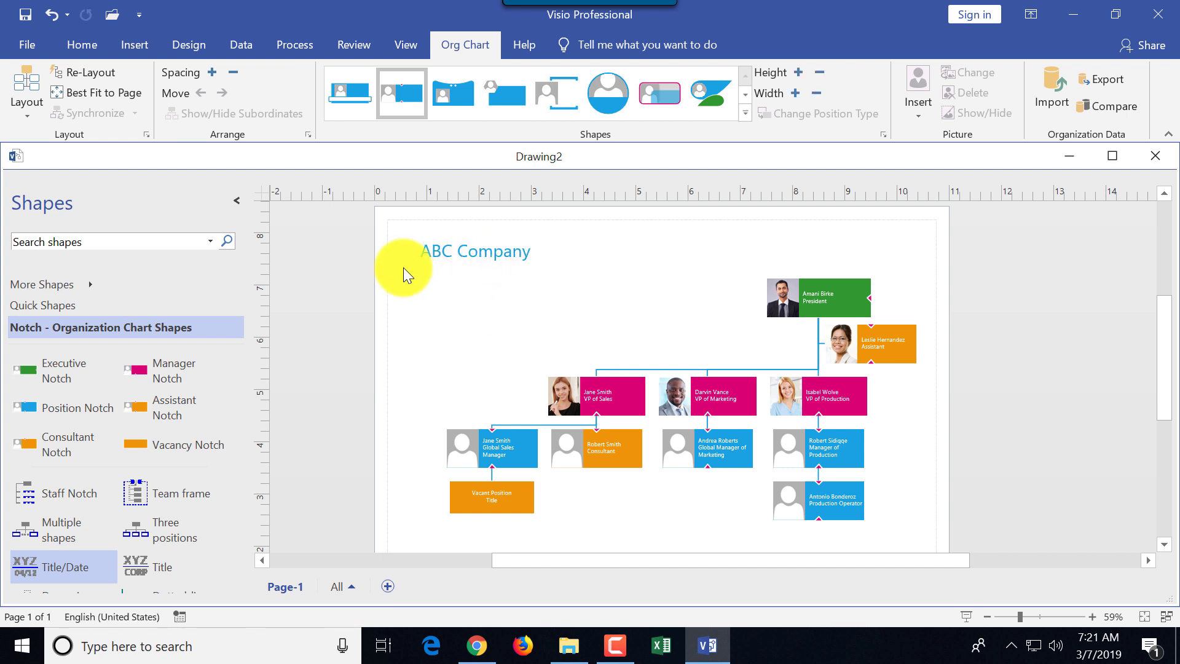
{"action": "left_click", "coordinate": [96, 562]}
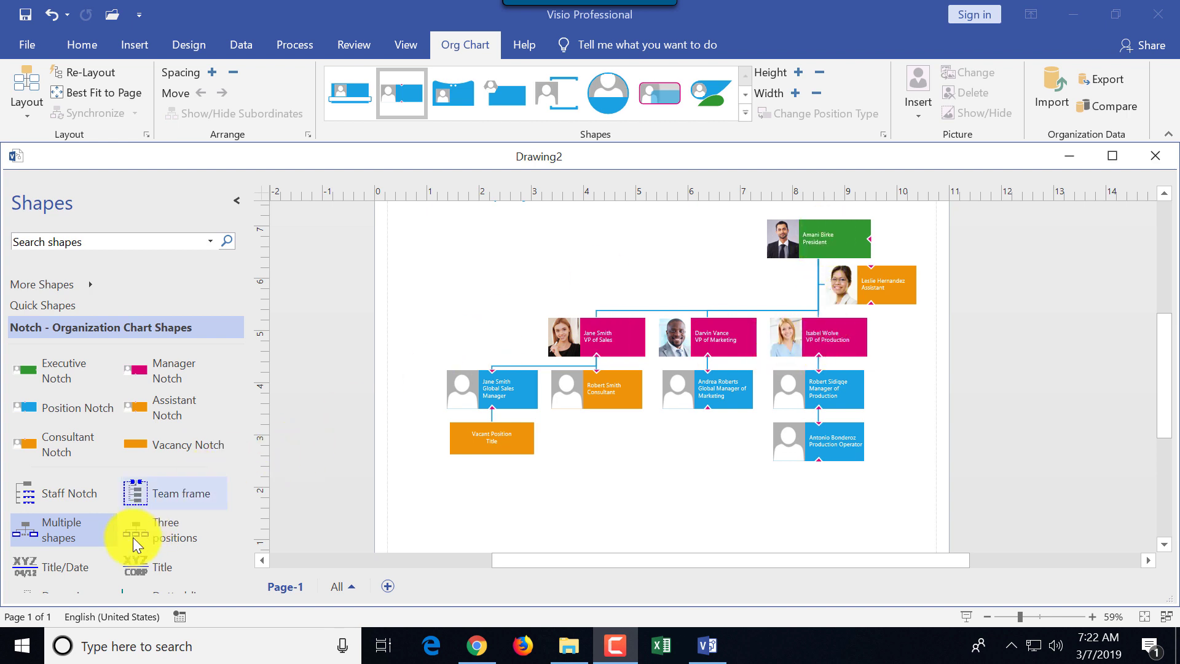
{"action": "left_click_drag", "start_coordinate": [131, 534], "coordinate": [495, 443]}
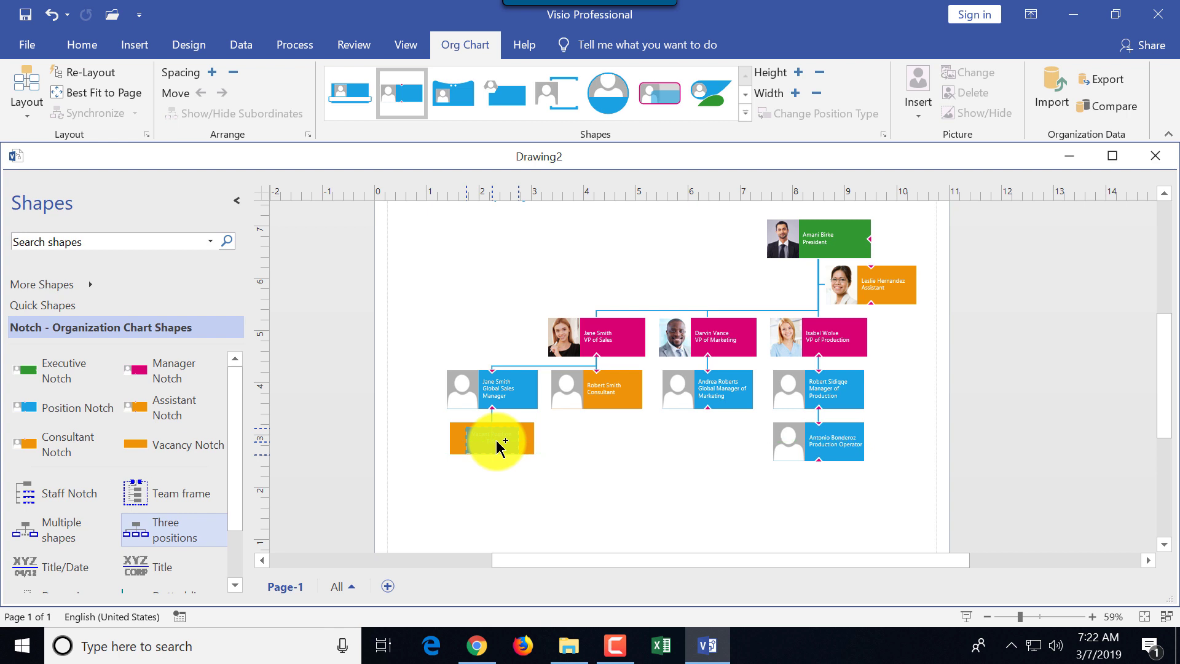
{"action": "left_click_drag", "start_coordinate": [497, 447], "coordinate": [497, 446]}
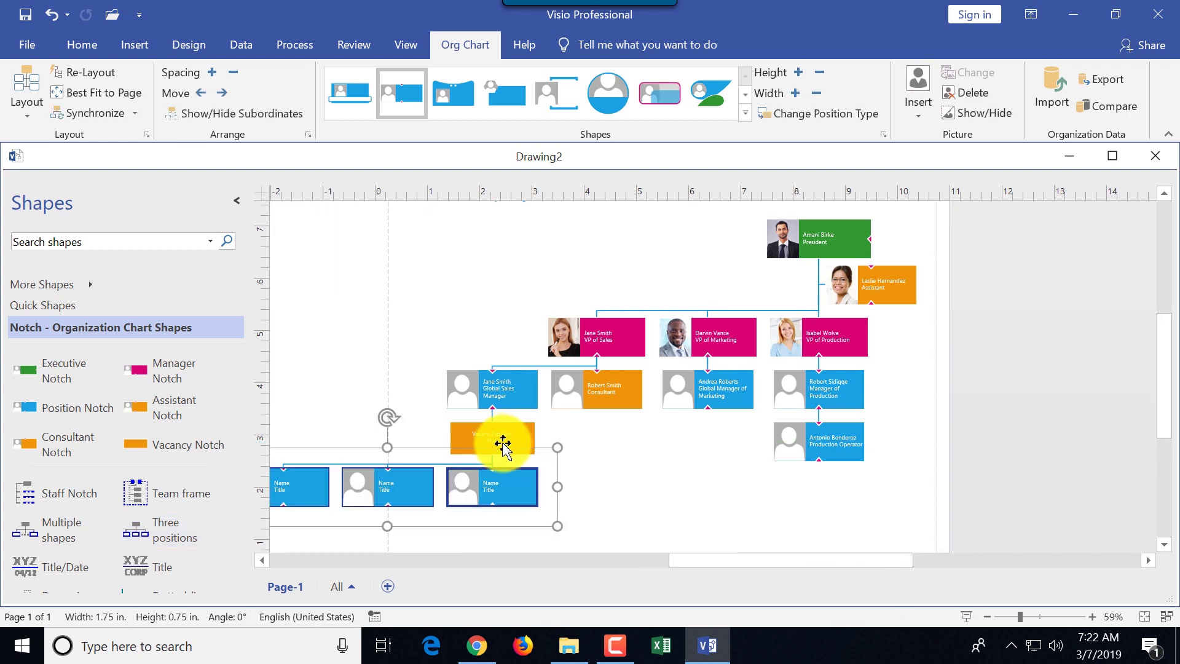
{"action": "scroll", "coordinate": [539, 491], "scroll_direction": "down", "scroll_amount": 1}
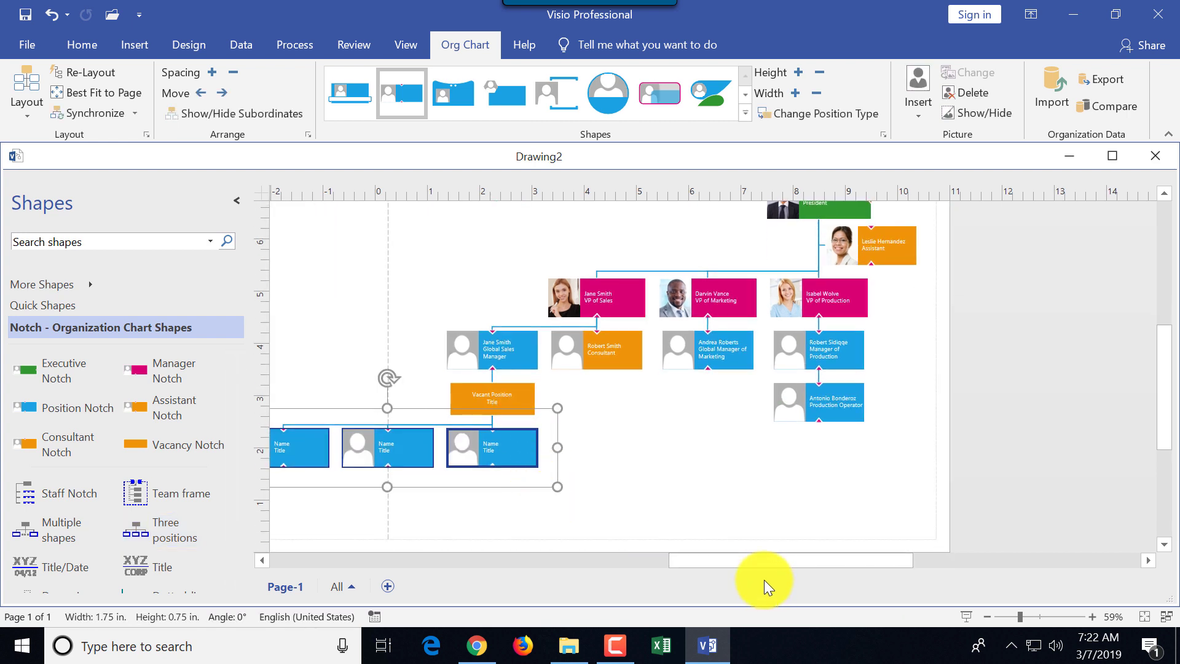
{"action": "mouse_move", "coordinate": [725, 556]}
{"action": "left_mouse_down"}
{"action": "mouse_move", "coordinate": [659, 559]}
{"action": "mouse_move", "coordinate": [671, 559]}
{"action": "left_mouse_up"}
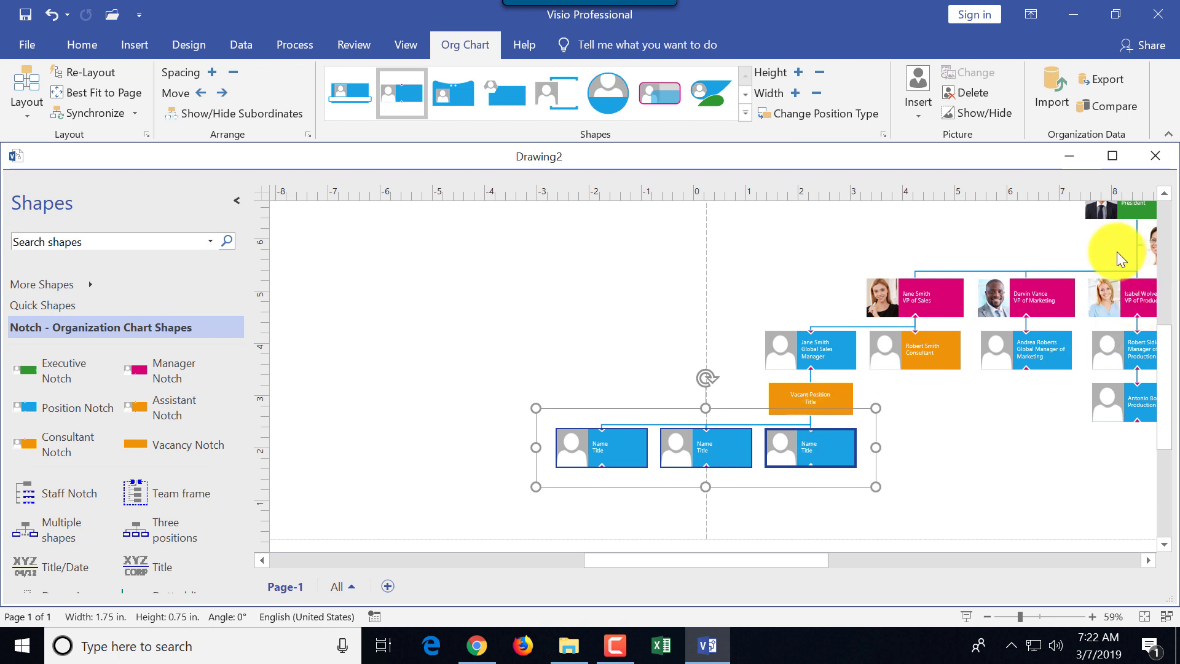
{"action": "key", "text": "ctrl+z"}
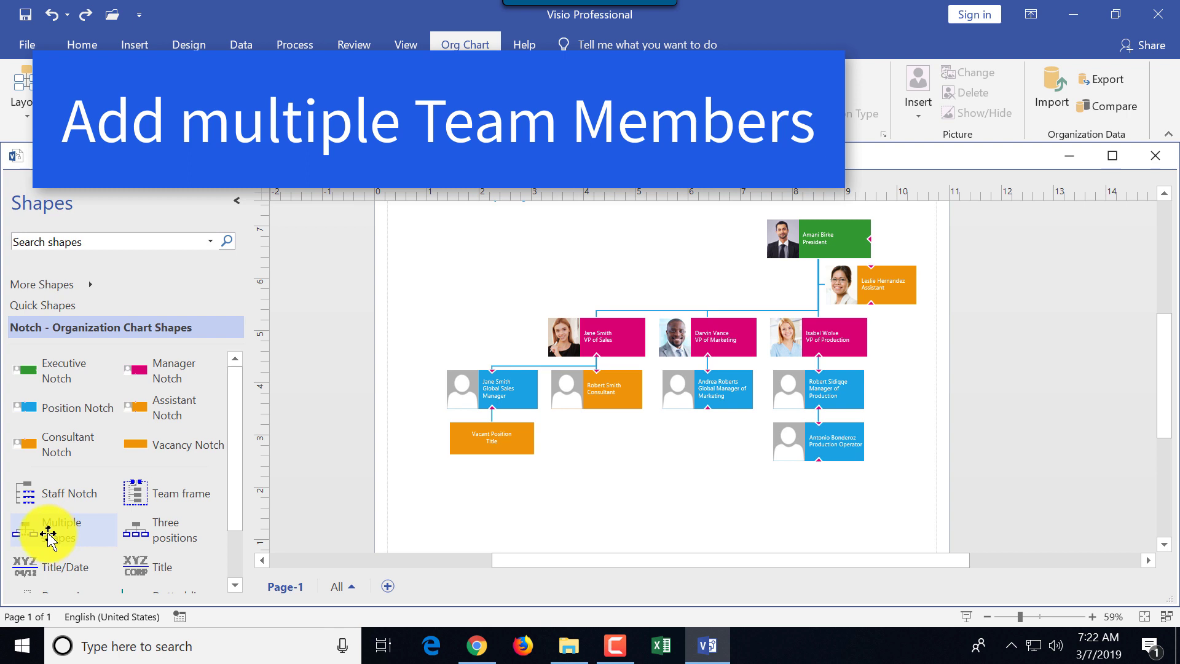
{"action": "left_click_drag", "start_coordinate": [53, 532], "coordinate": [707, 392]}
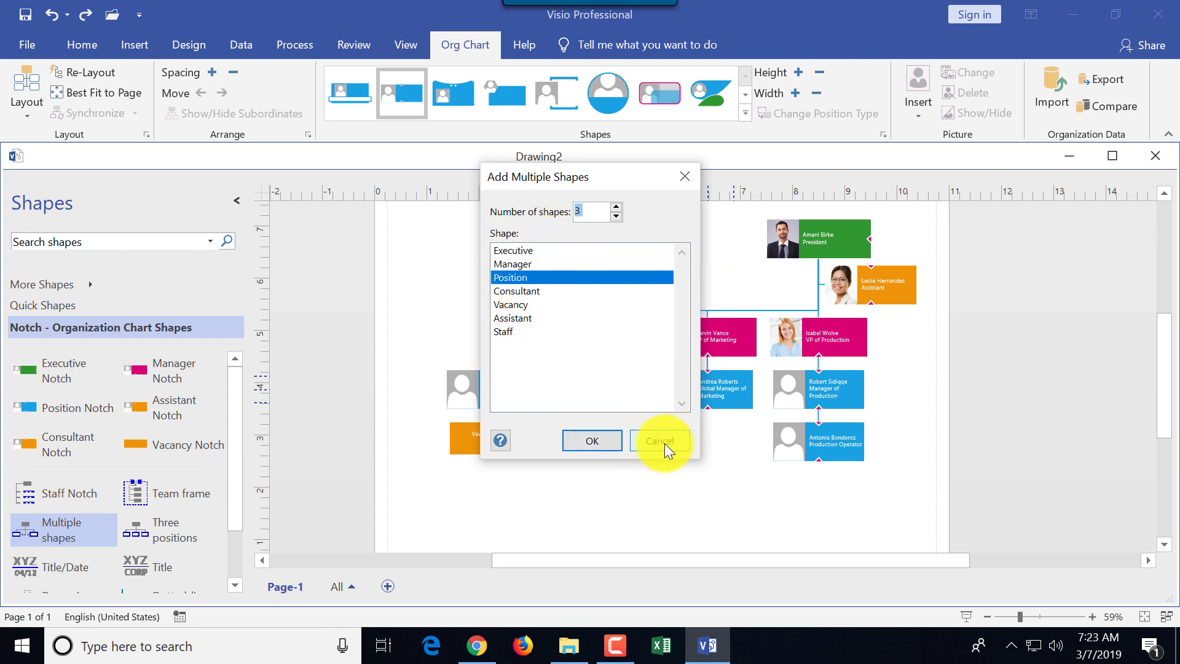
{"action": "left_click", "coordinate": [577, 213]}
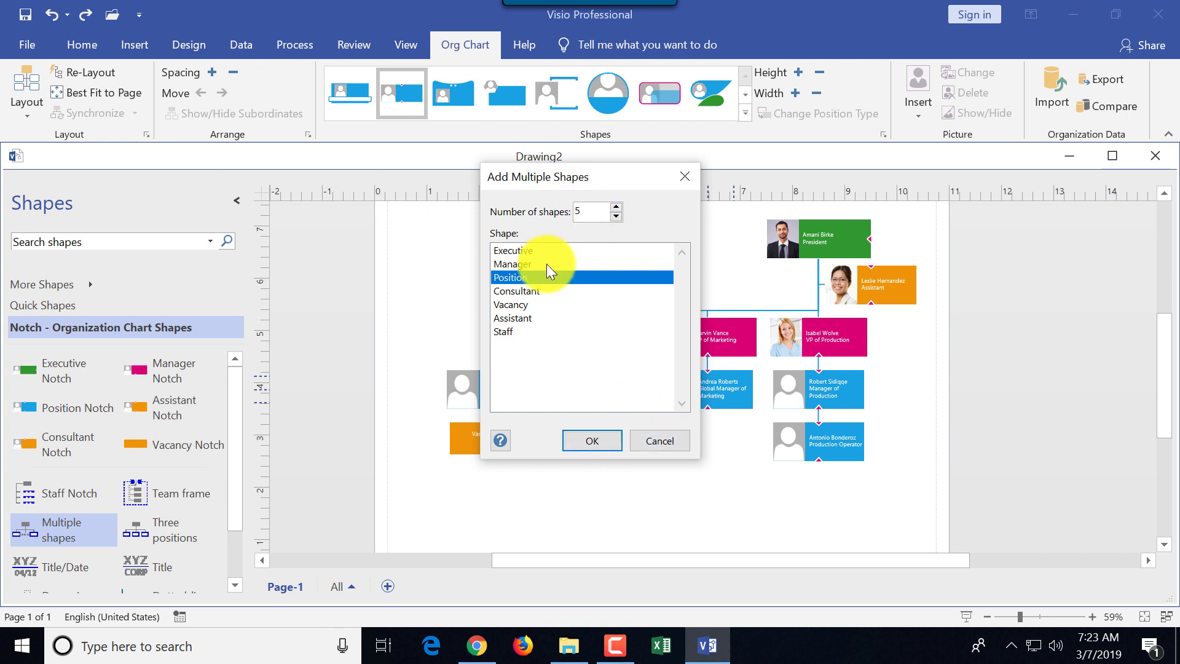
{"action": "left_click", "coordinate": [526, 305]}
{"action": "left_click", "coordinate": [592, 441]}
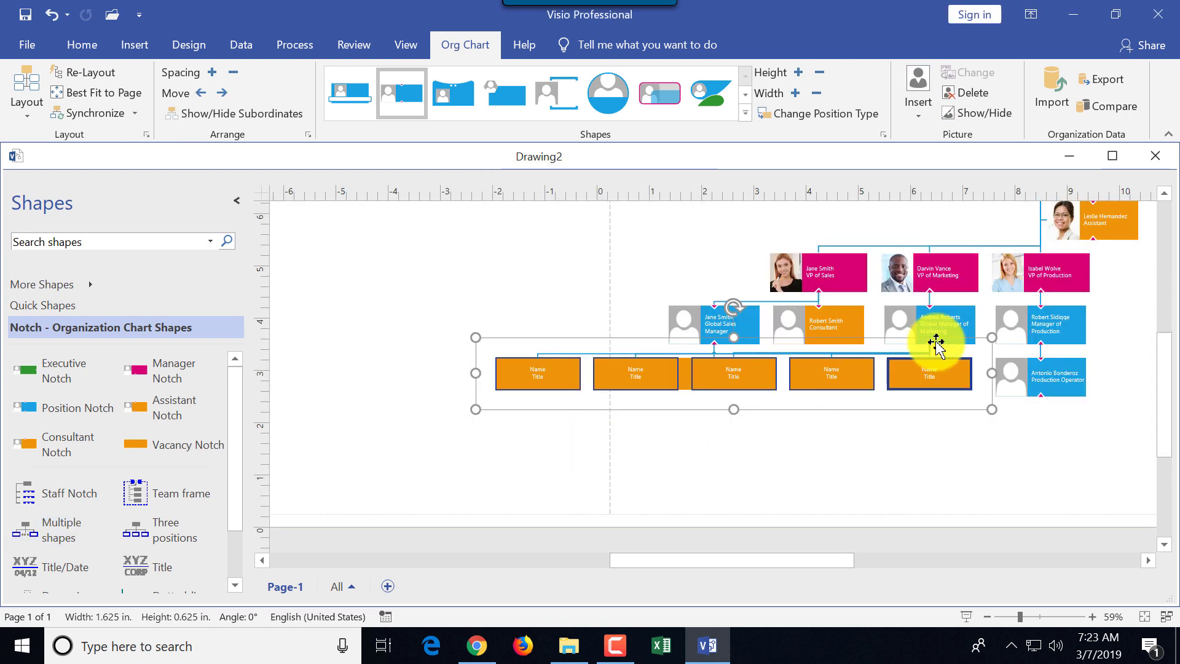
{"action": "left_click", "coordinate": [52, 14]}
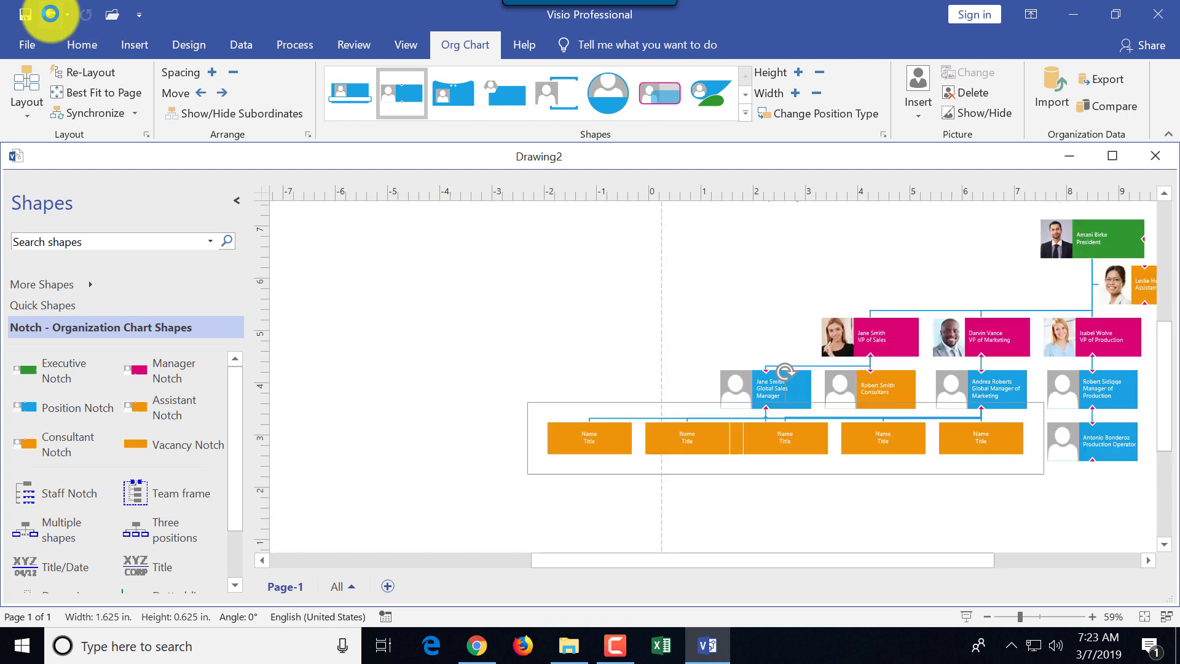
{"action": "left_click", "coordinate": [52, 15]}
{"action": "scroll", "coordinate": [143, 430], "scroll_direction": "down", "scroll_amount": 2}
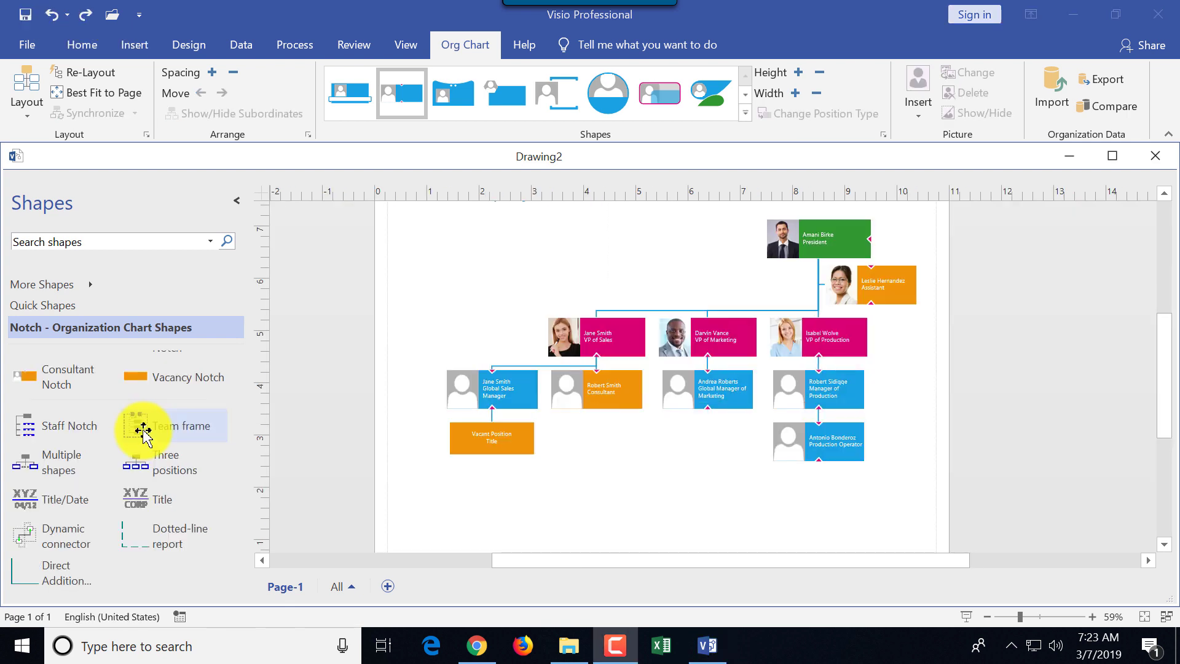
{"action": "left_click_drag", "start_coordinate": [143, 430], "coordinate": [492, 437]}
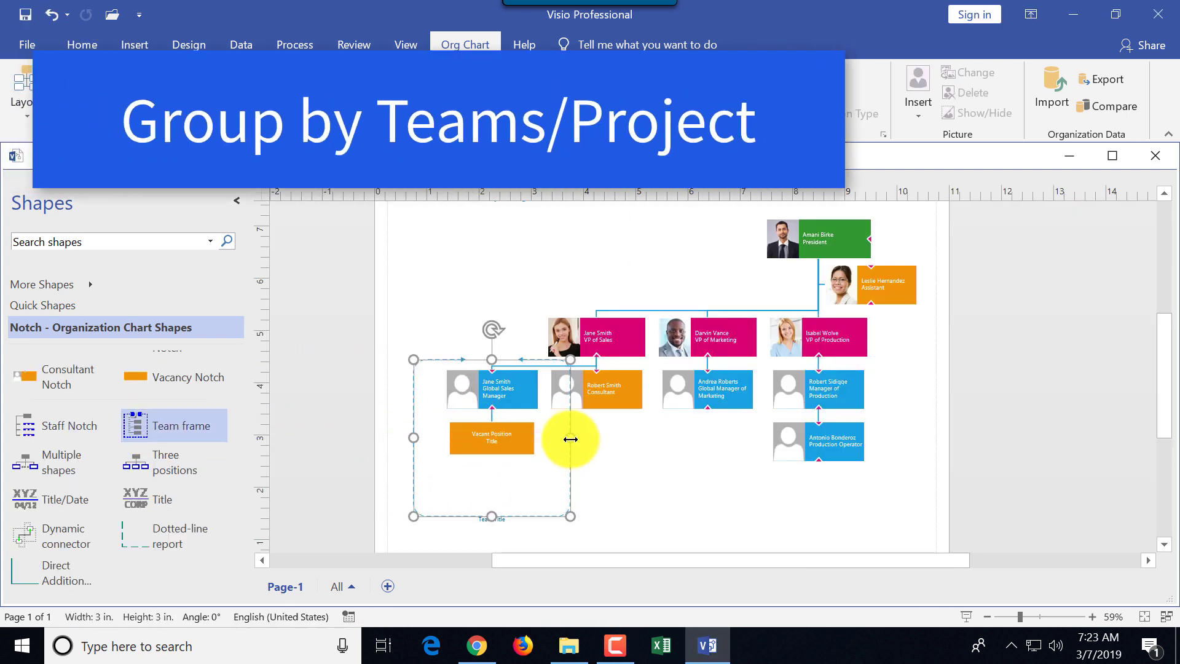
{"action": "left_click_drag", "start_coordinate": [570, 437], "coordinate": [765, 437]}
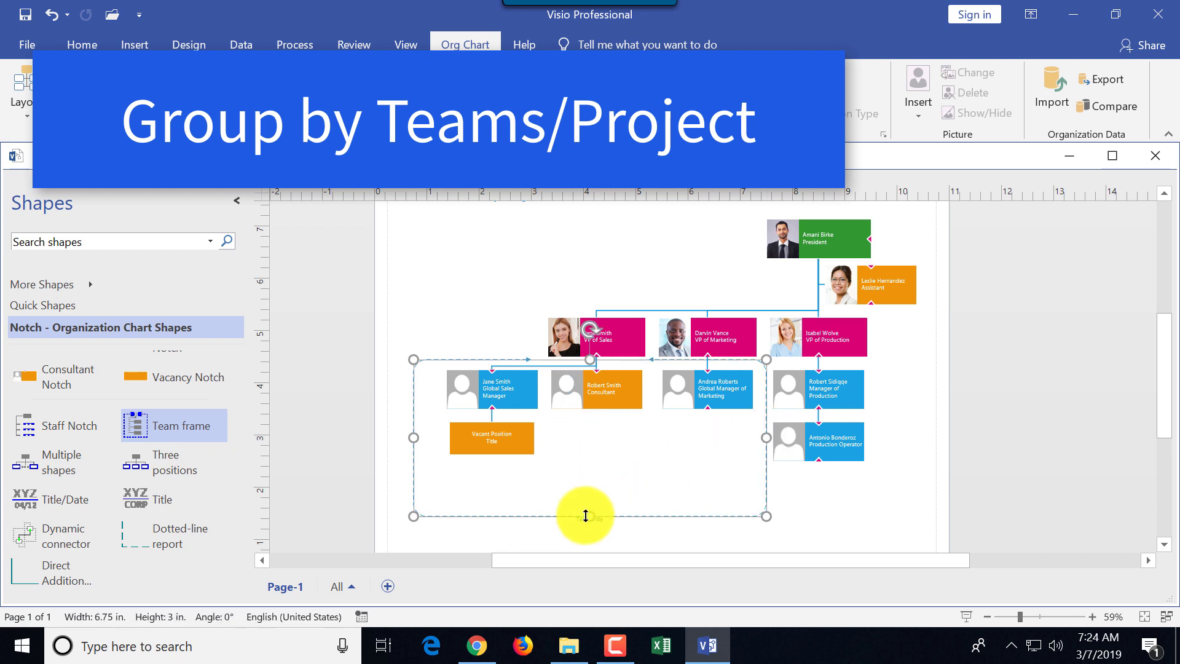
{"action": "left_click_drag", "start_coordinate": [585, 515], "coordinate": [584, 469]}
{"action": "scroll", "coordinate": [582, 473], "scroll_direction": "up", "scroll_amount": 4}
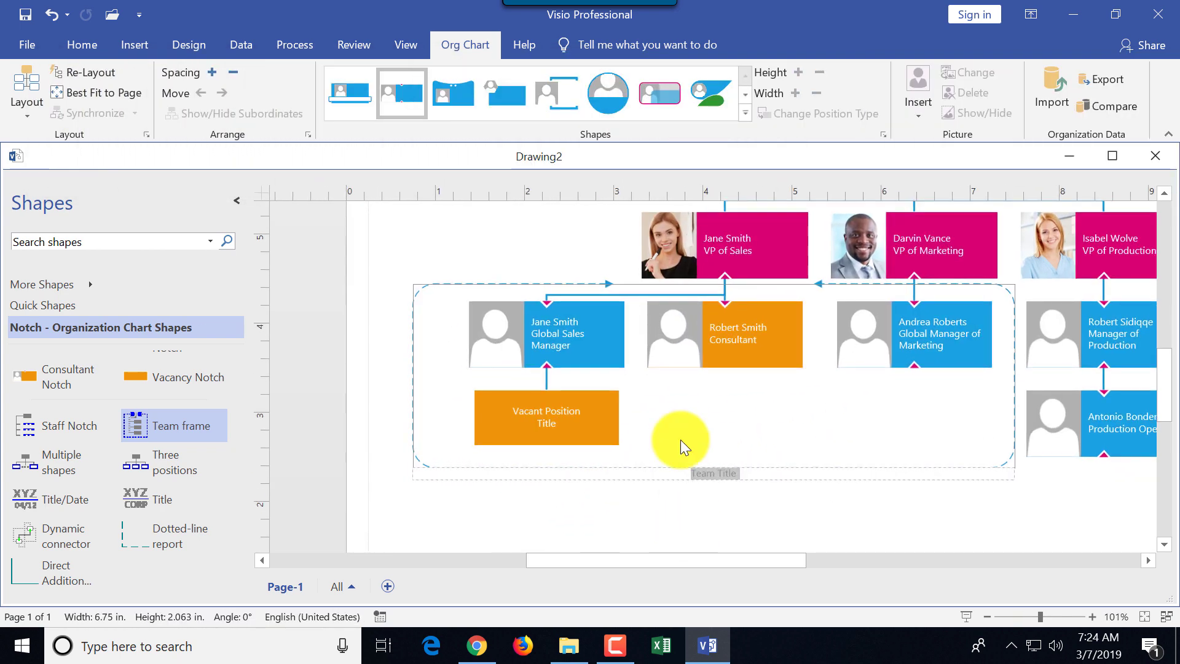
{"action": "type", "text": "New Product Researc"}
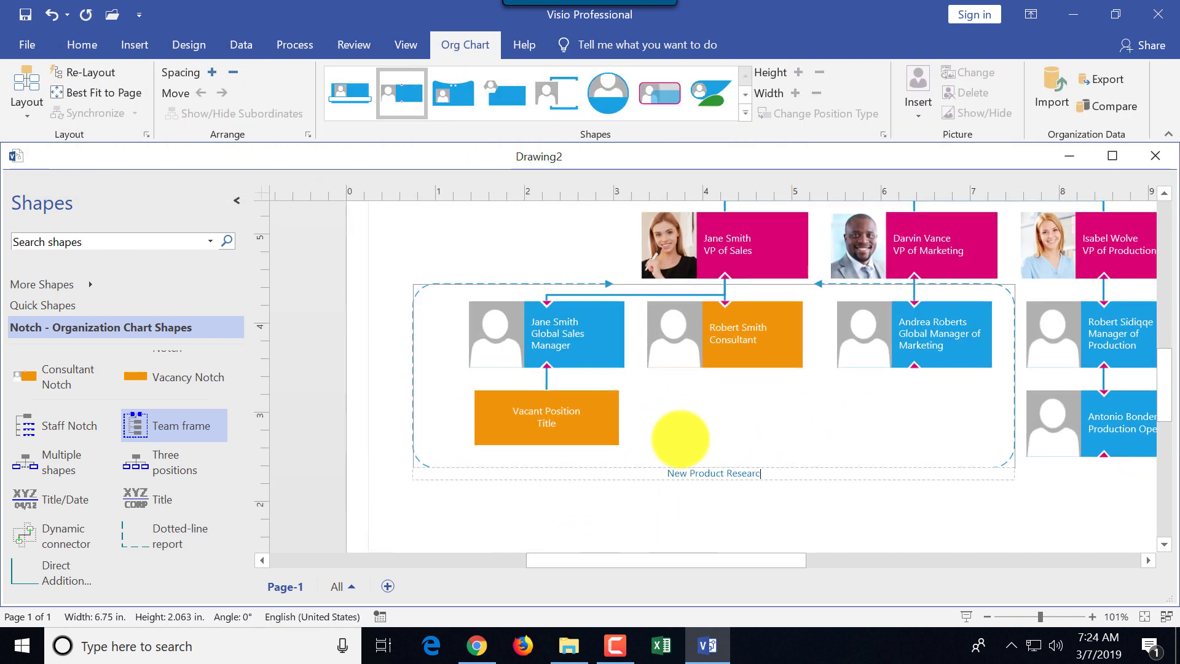
{"action": "type", "text": "h Project Team"}
{"action": "scroll", "coordinate": [680, 439], "scroll_direction": "down", "scroll_amount": 4}
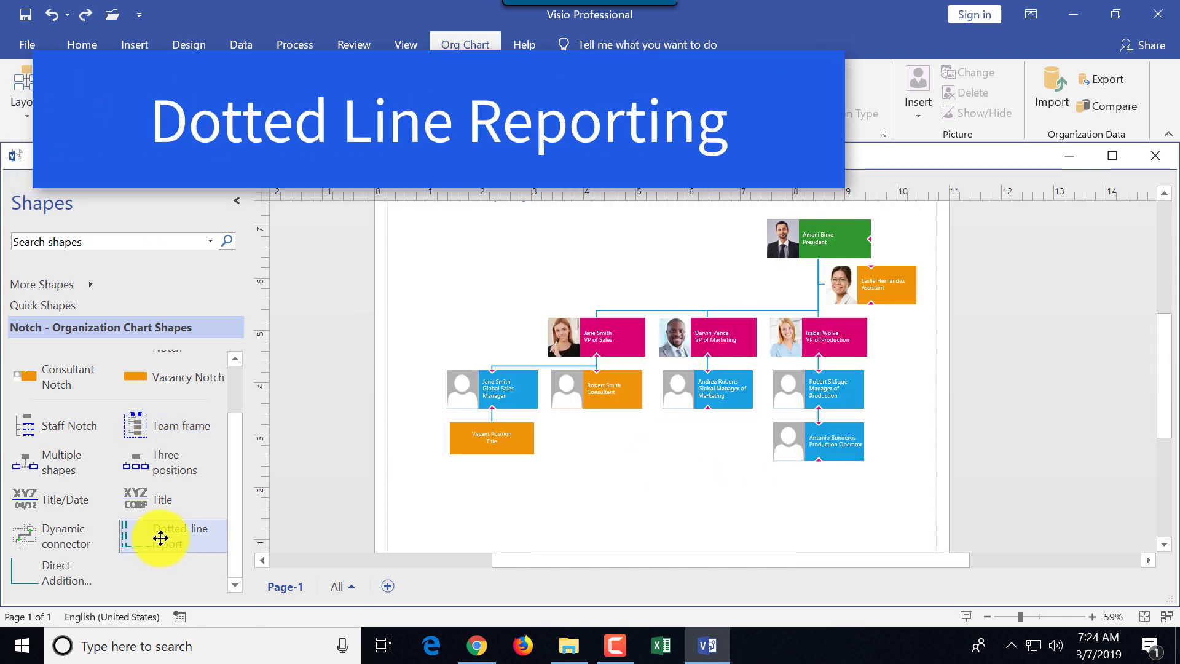
Connect the Global Manager of Marketing to the VP of Sales with a Dotted-line report shape.
{"action": "left_click_drag", "start_coordinate": [161, 538], "coordinate": [670, 372]}
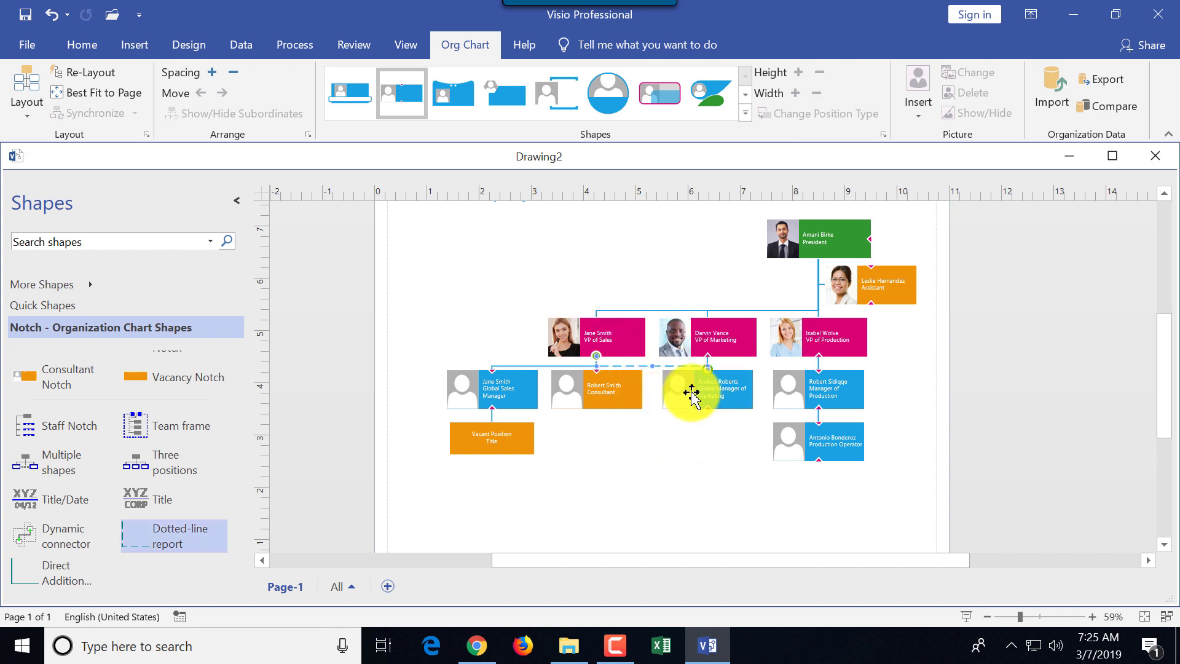
{"action": "left_click", "coordinate": [653, 452]}
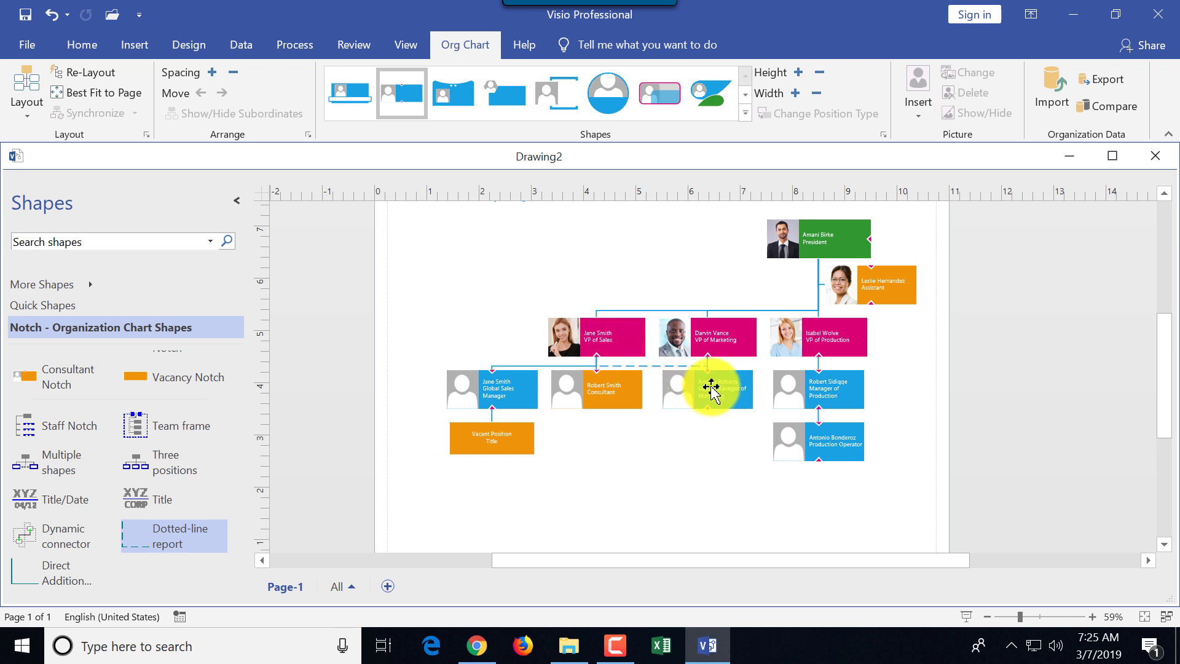
{"action": "left_click_drag", "start_coordinate": [1021, 617], "coordinate": [1041, 617]}
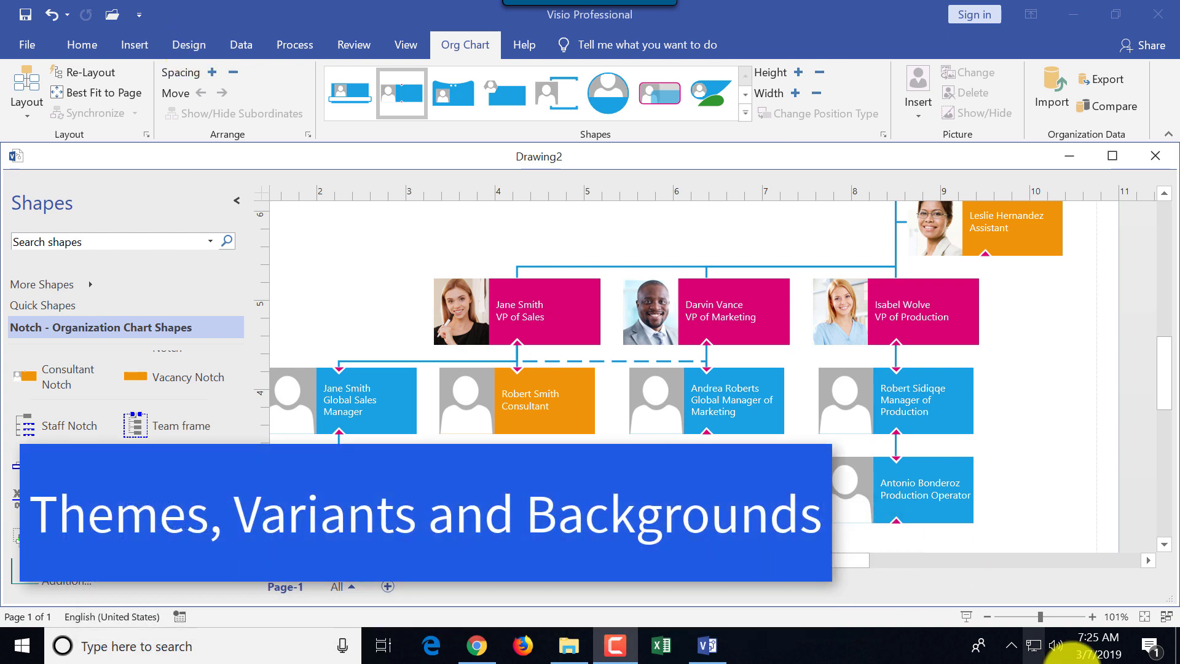
Apply the navy-and-lavender Modern theme from the Themes gallery to every chart box.
{"action": "left_click", "coordinate": [985, 616]}
{"action": "left_click", "coordinate": [985, 616]}
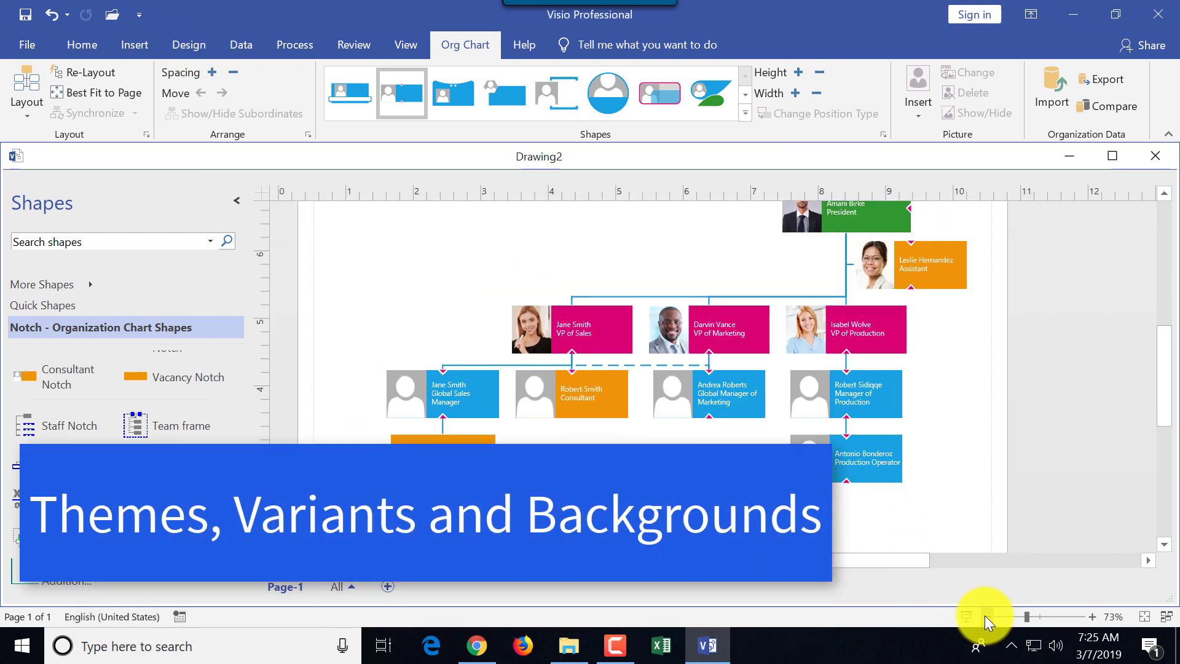
{"action": "left_click", "coordinate": [985, 616]}
{"action": "left_click", "coordinate": [985, 616]}
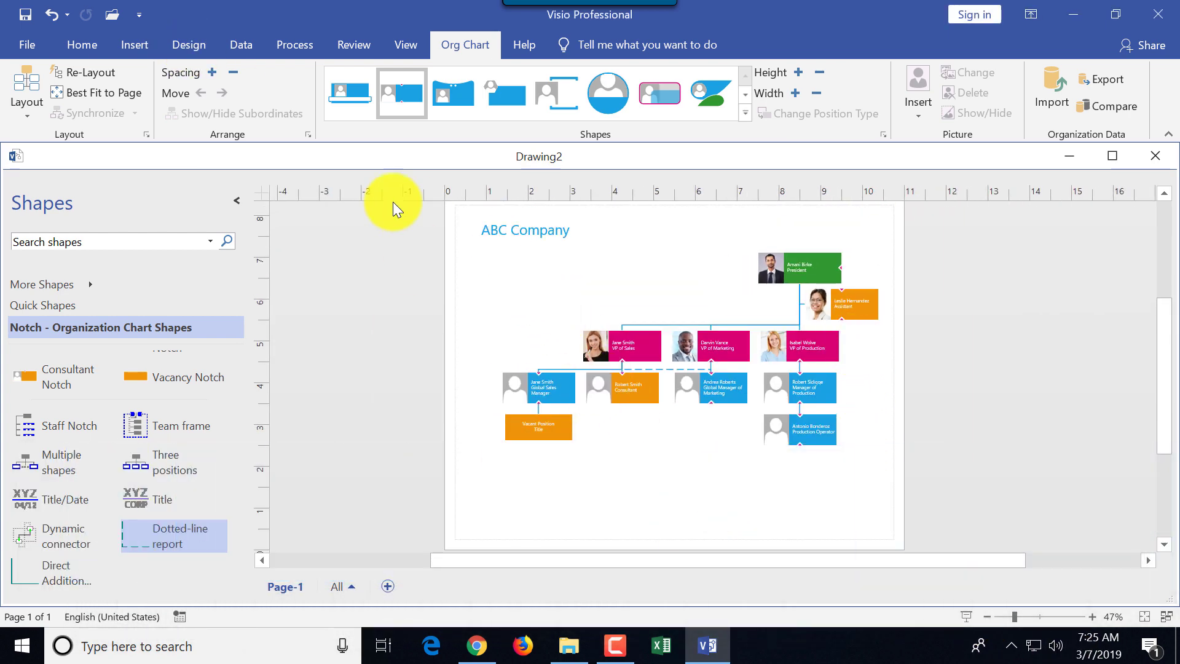
{"action": "left_click", "coordinate": [175, 42]}
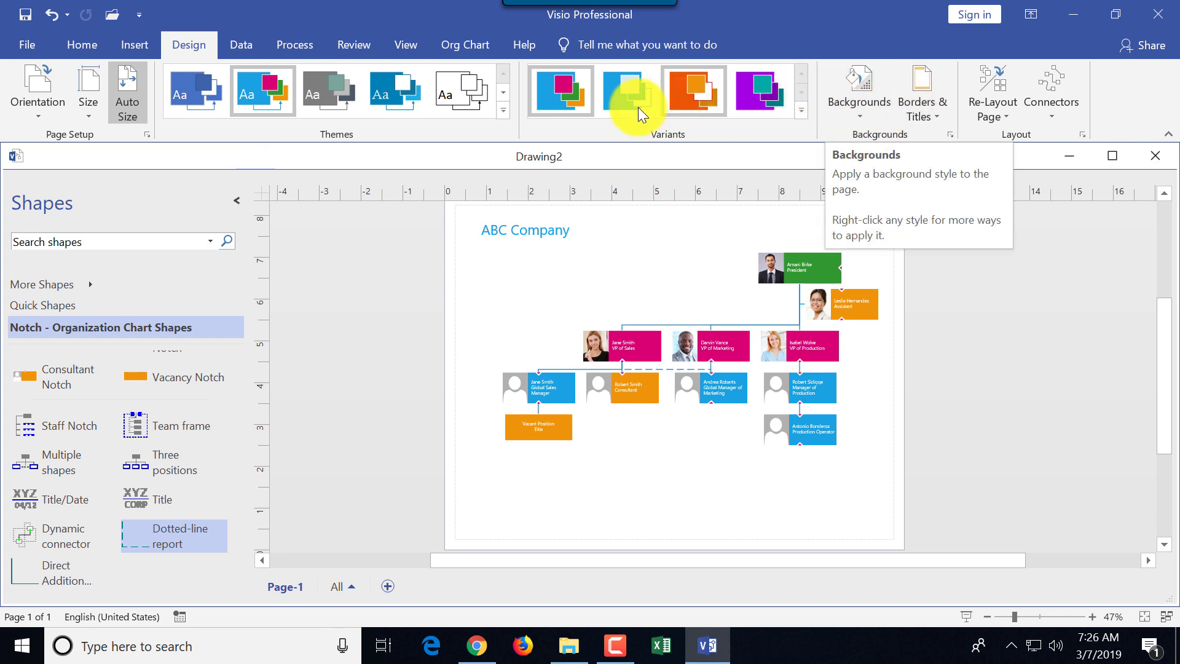
{"action": "left_click", "coordinate": [503, 109]}
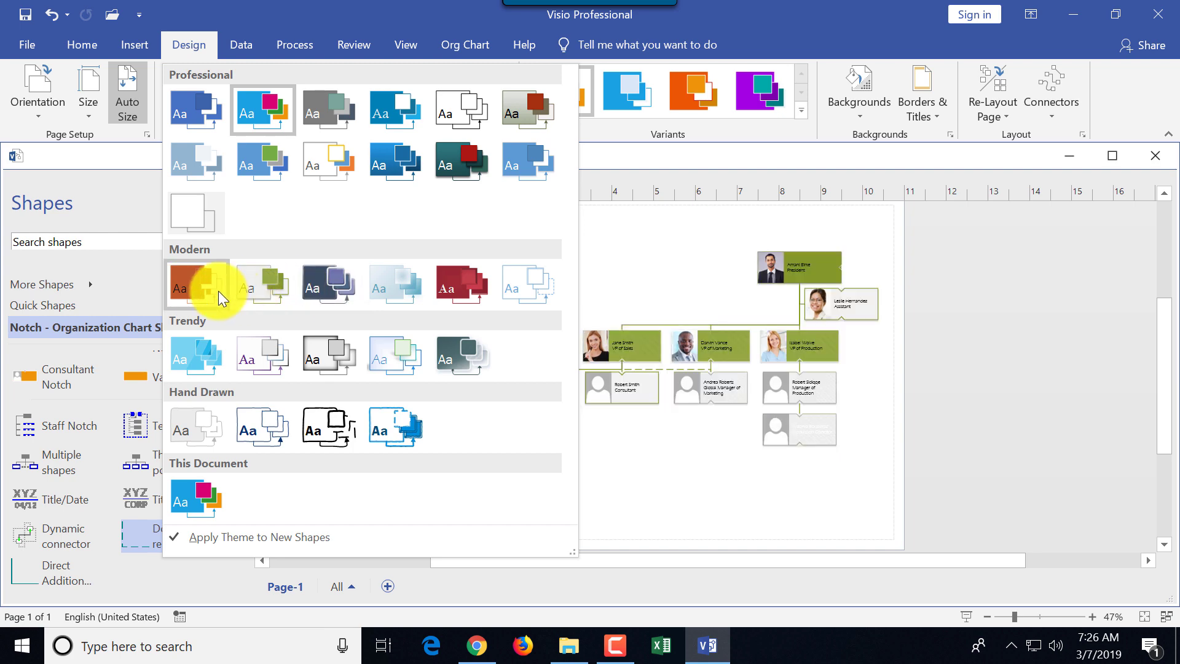
{"action": "left_click", "coordinate": [312, 291]}
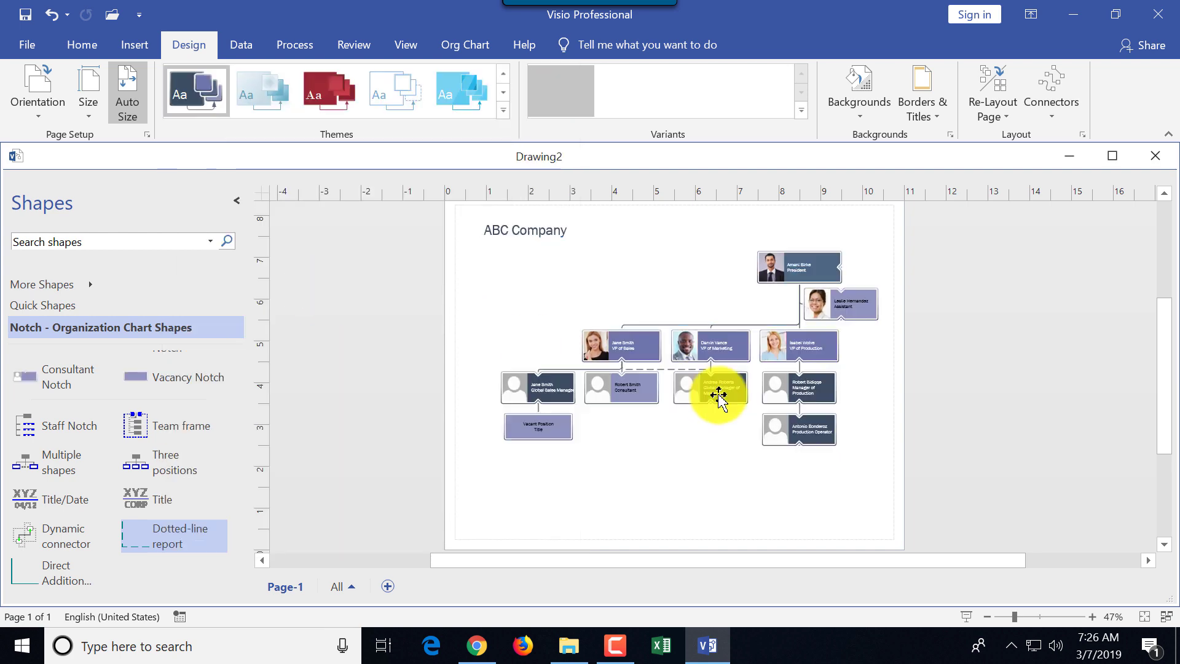
{"action": "left_click", "coordinate": [1089, 621]}
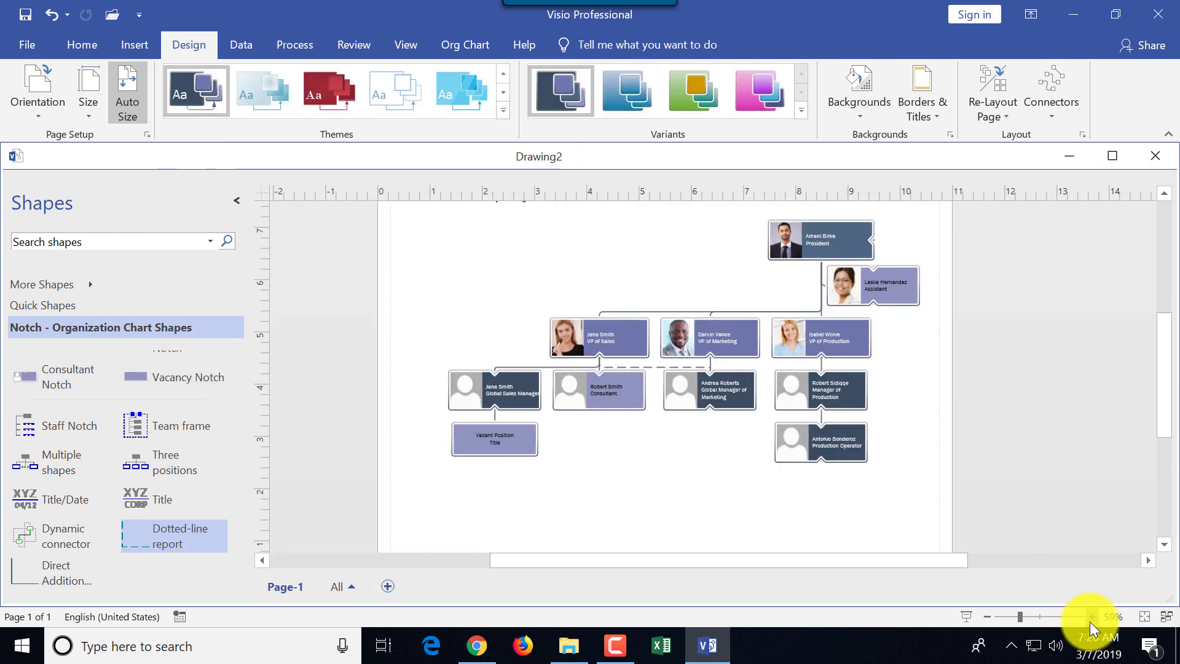
{"action": "left_click", "coordinate": [1090, 621]}
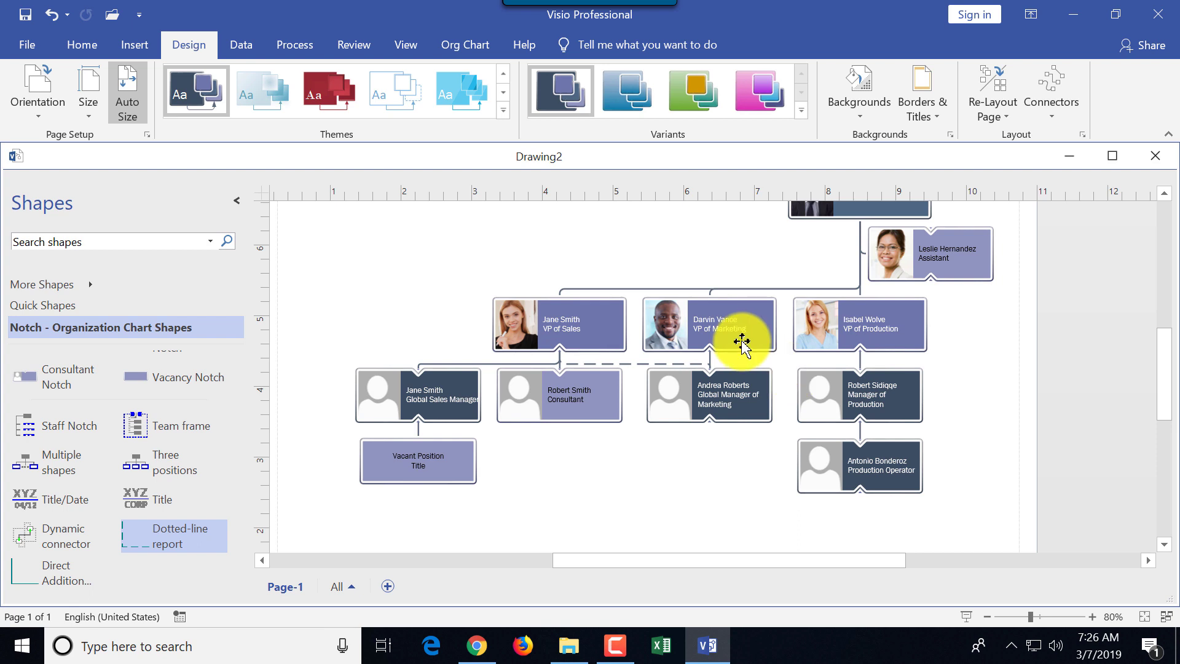
Compare the blue, orange-green and pink-purple variants, keeping the orange-and-green one.
{"action": "left_click", "coordinate": [643, 94]}
{"action": "left_click", "coordinate": [696, 94]}
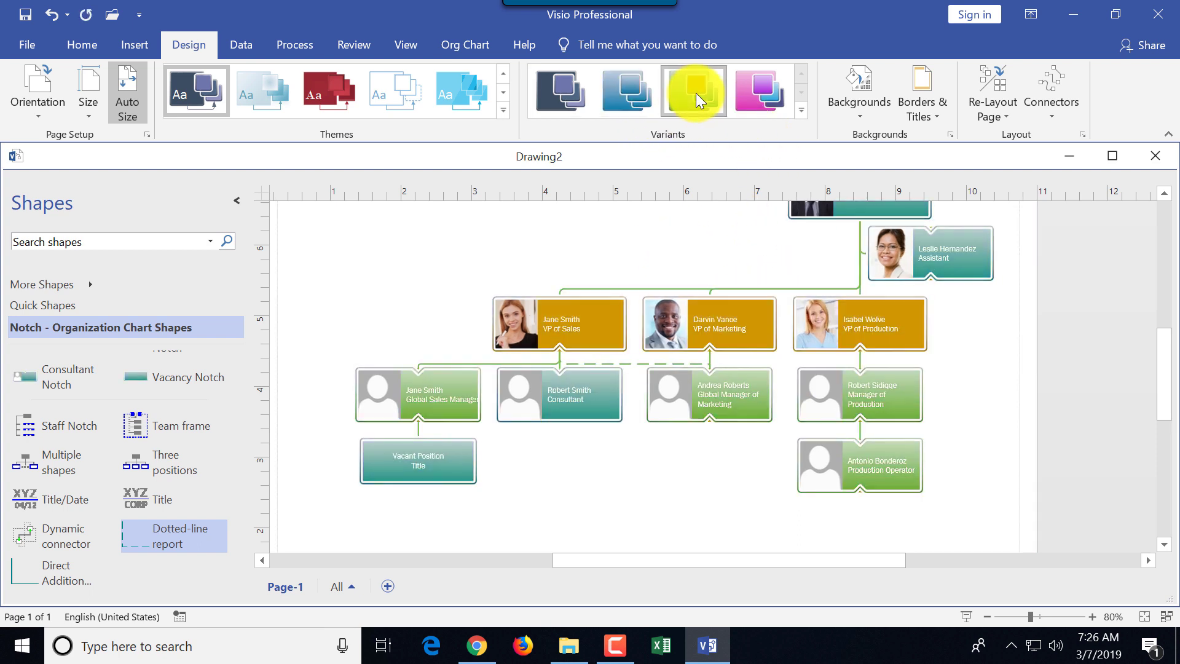
{"action": "left_click", "coordinate": [762, 94]}
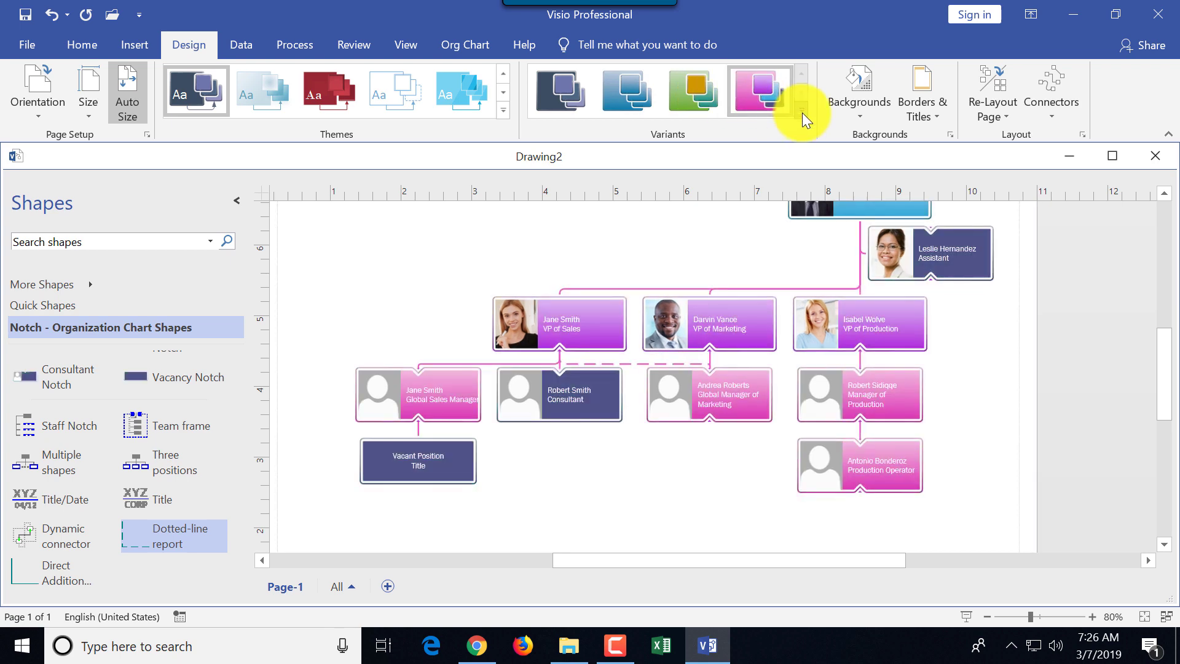
{"action": "left_click", "coordinate": [695, 94]}
Switch the chart's connector lines to a different built-in connector style.
{"action": "left_click", "coordinate": [802, 110]}
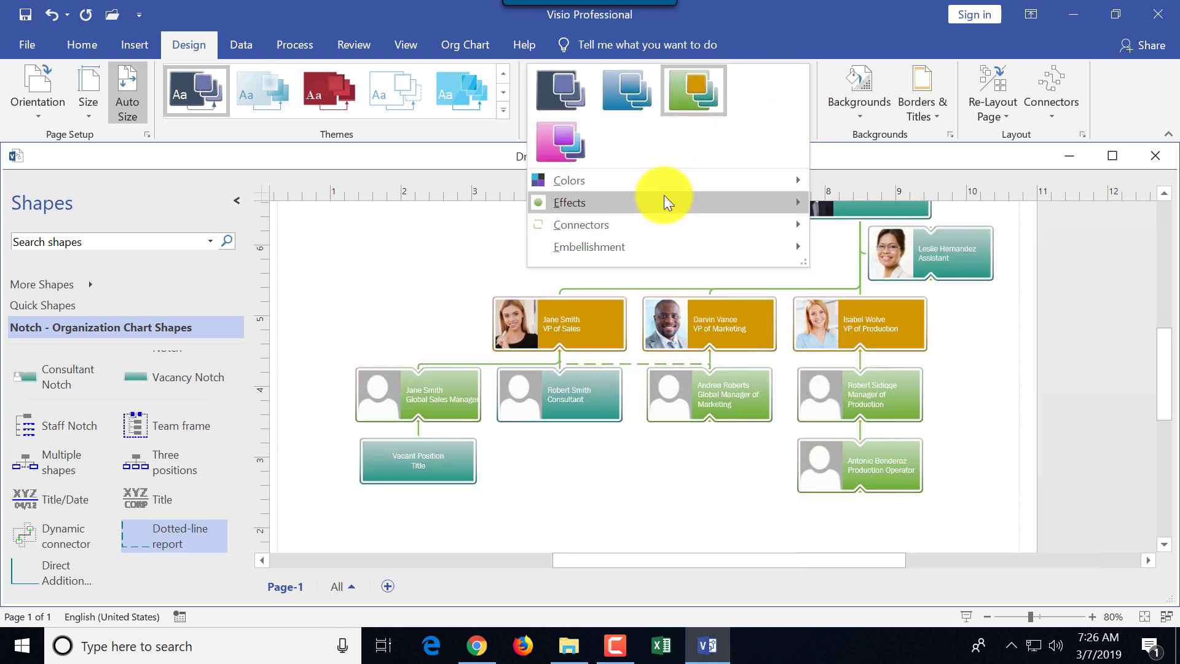
{"action": "mouse_move", "coordinate": [667, 228]}
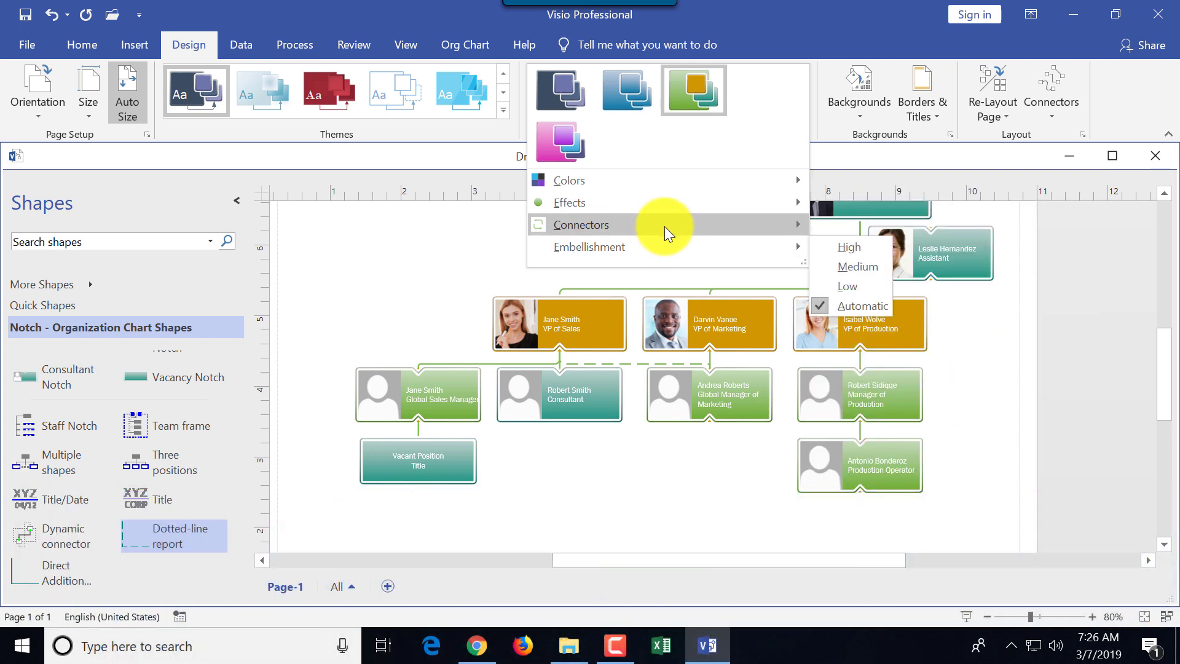
{"action": "mouse_move", "coordinate": [673, 191]}
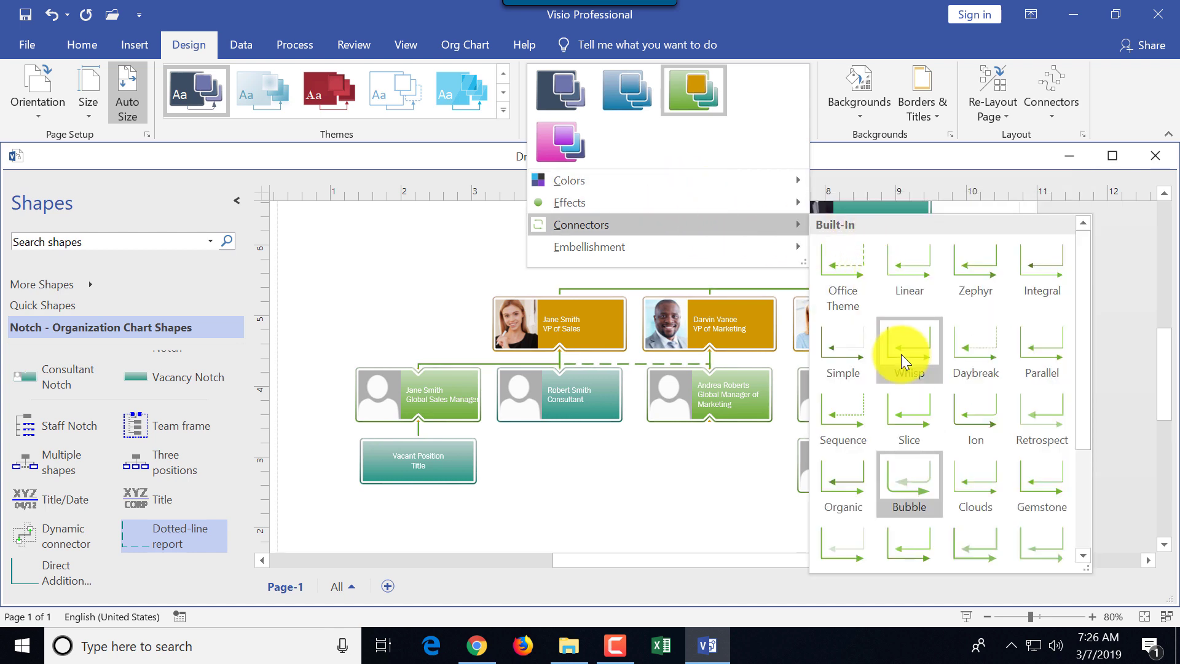
{"action": "left_click", "coordinate": [909, 408]}
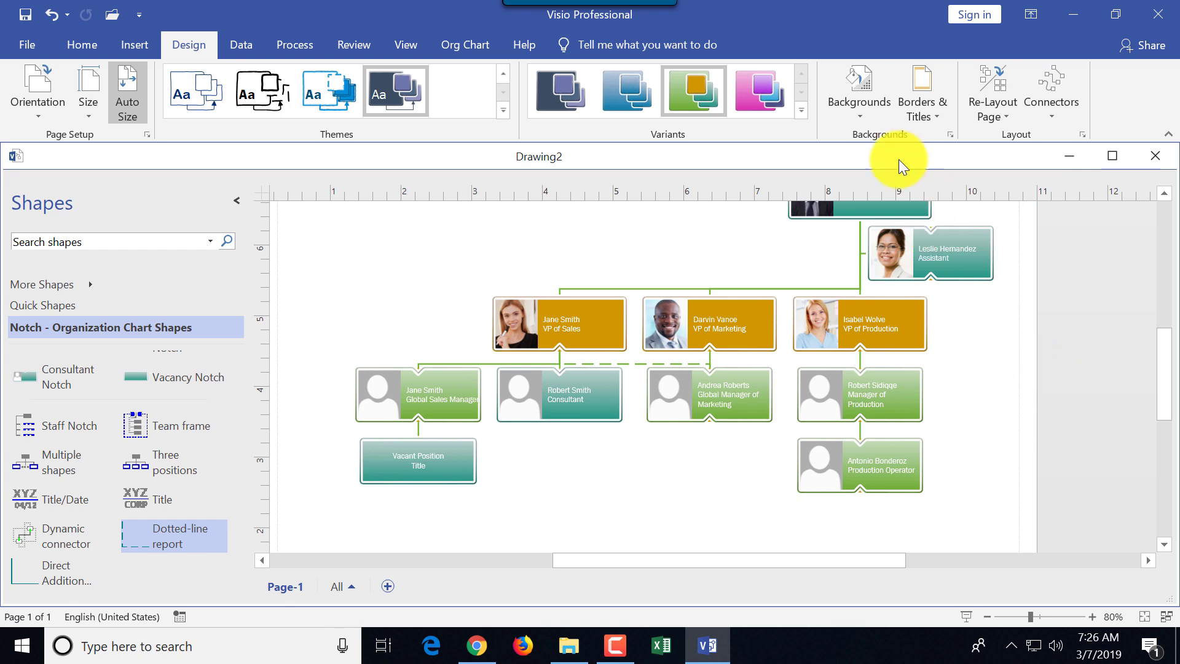
{"action": "left_click", "coordinate": [858, 117]}
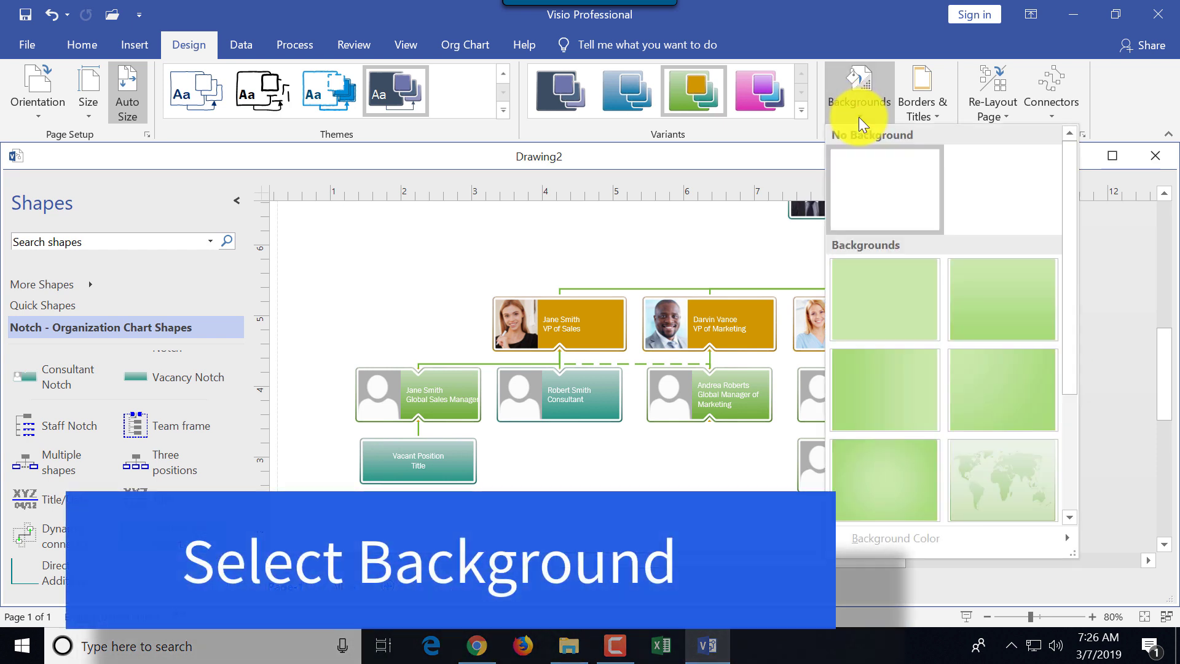
Add the world-map background, creating page VBackground-1 with an ABC Company title.
{"action": "scroll", "coordinate": [1069, 316], "scroll_direction": "down", "scroll_amount": 2}
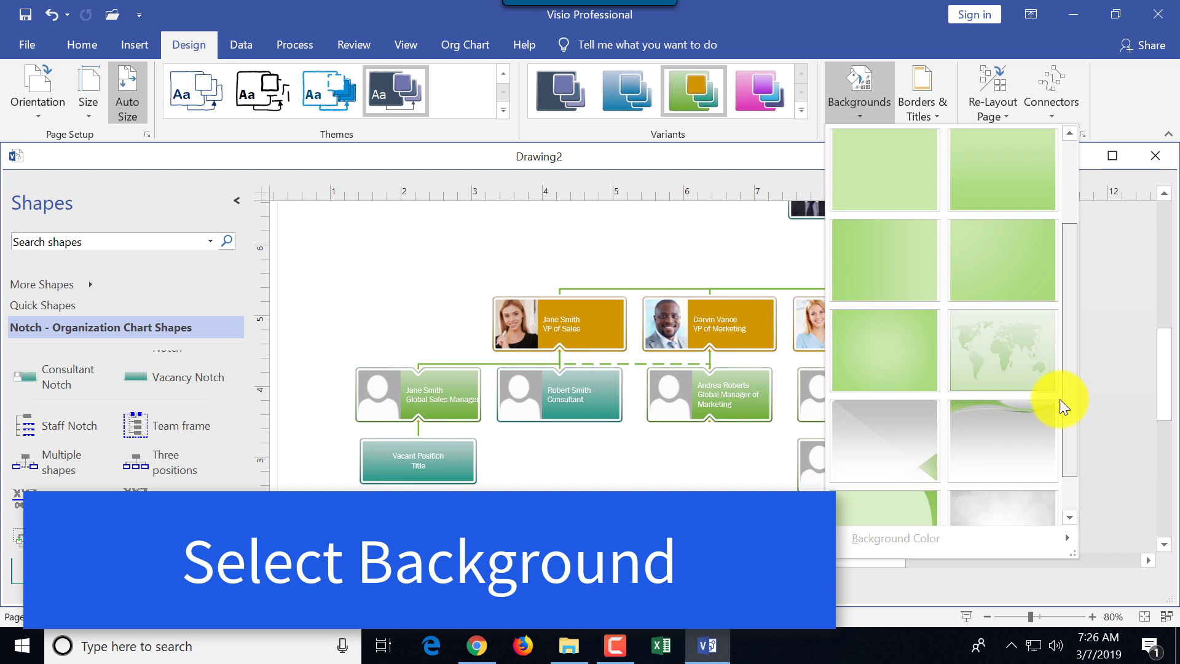
{"action": "scroll", "coordinate": [1060, 399], "scroll_direction": "down", "scroll_amount": 1}
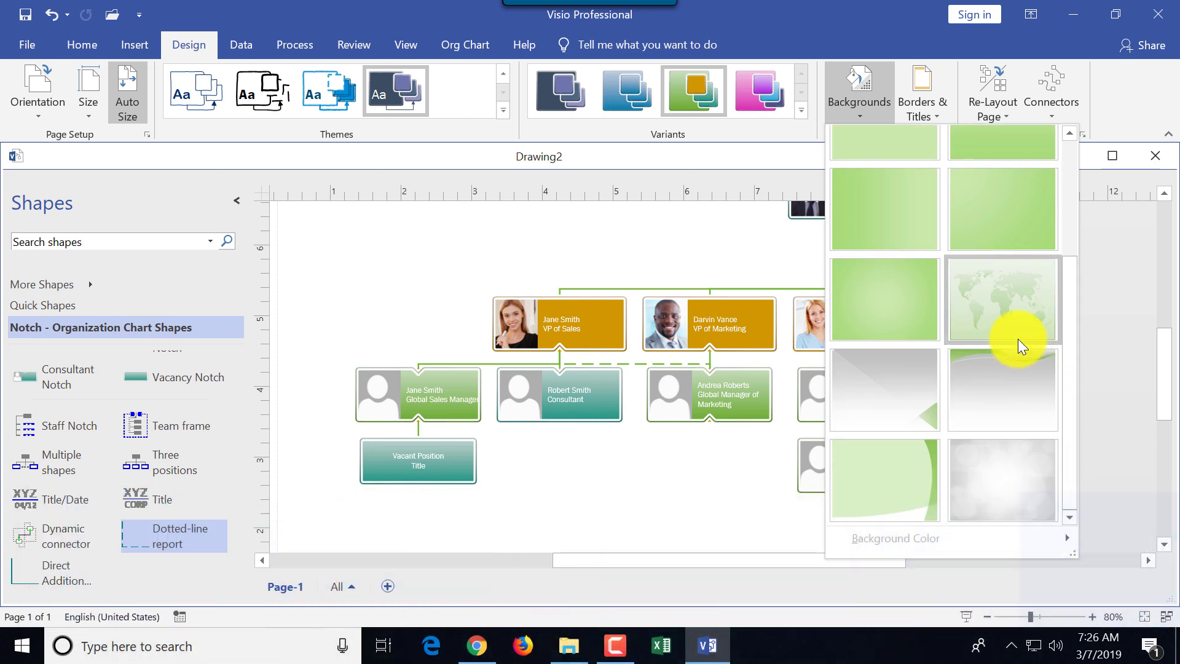
{"action": "left_click", "coordinate": [1017, 311]}
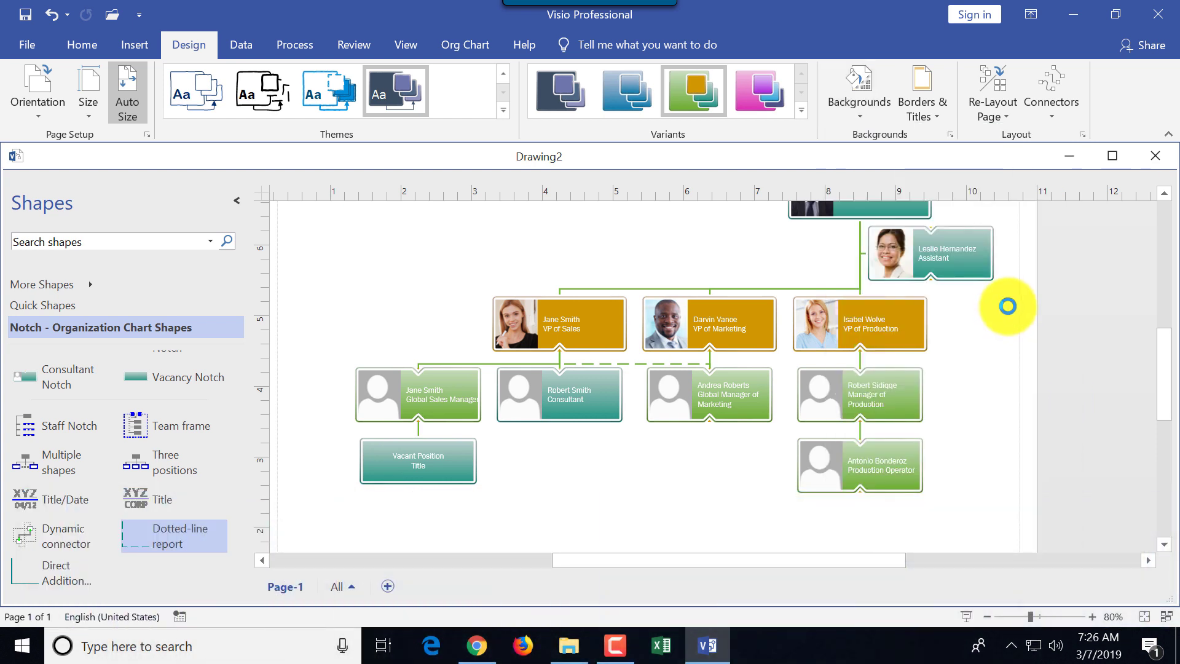
{"action": "mouse_move", "coordinate": [1164, 357]}
{"action": "left_mouse_down"}
{"action": "mouse_move", "coordinate": [1161, 326]}
{"action": "mouse_move", "coordinate": [1167, 334]}
{"action": "left_mouse_up"}
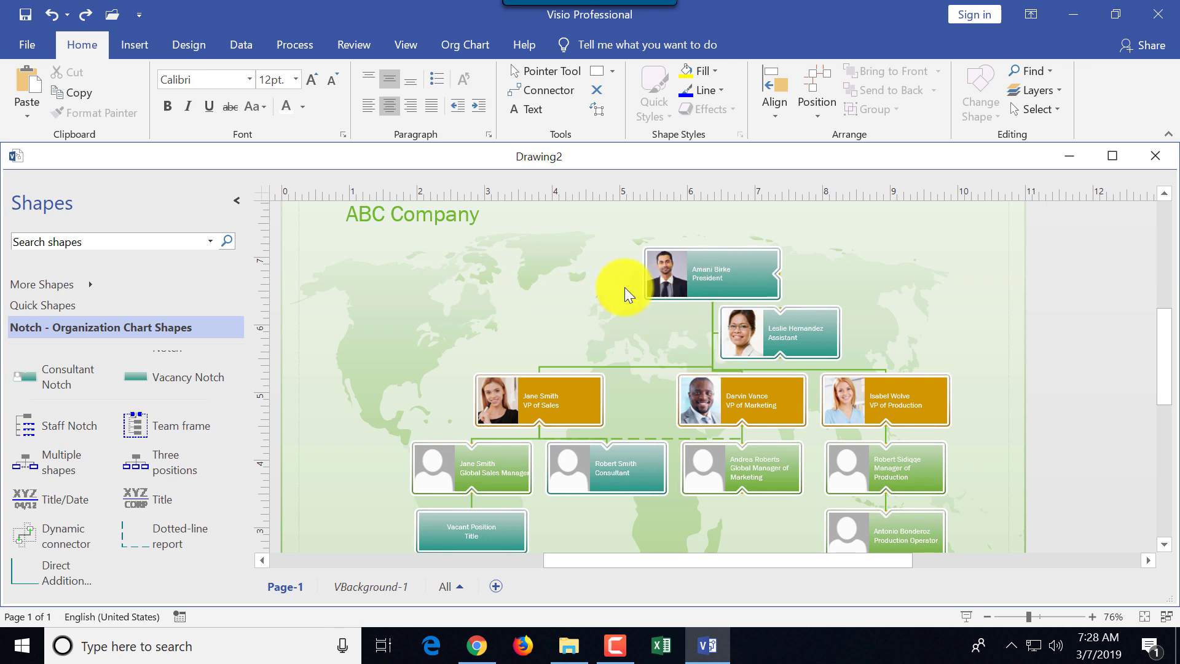
Select all org chart shapes and change their text from 8 pt to 9 pt.
{"action": "left_click_drag", "start_coordinate": [340, 245], "coordinate": [1000, 532]}
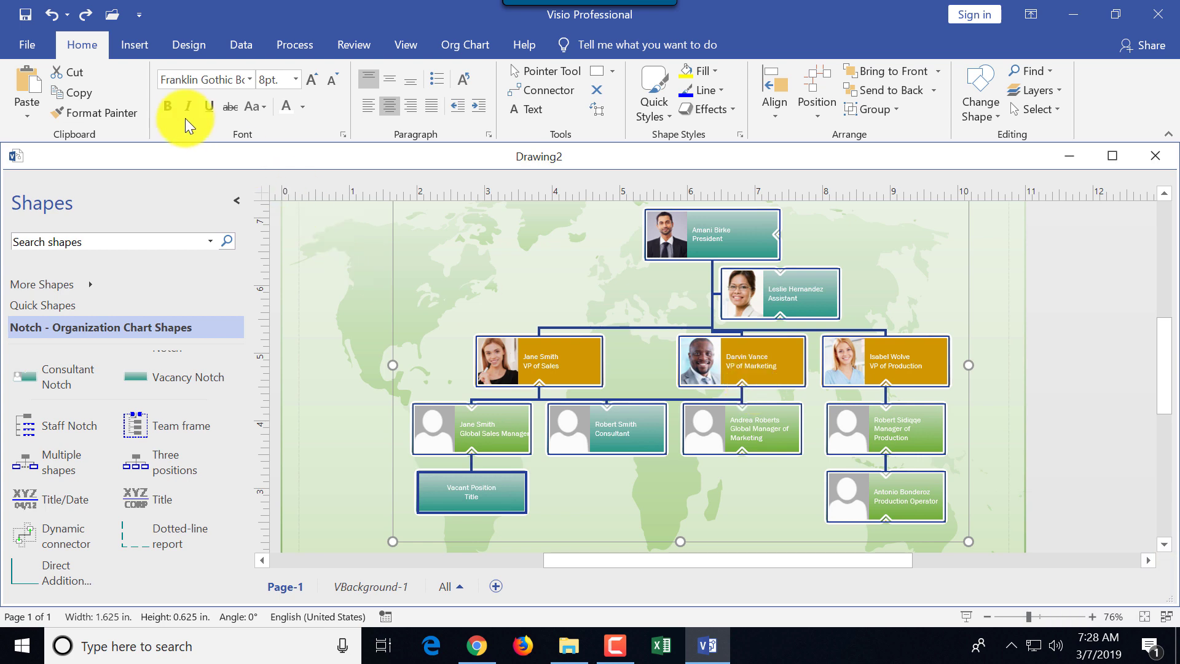
{"action": "left_click", "coordinate": [311, 80]}
{"action": "left_click", "coordinate": [311, 80]}
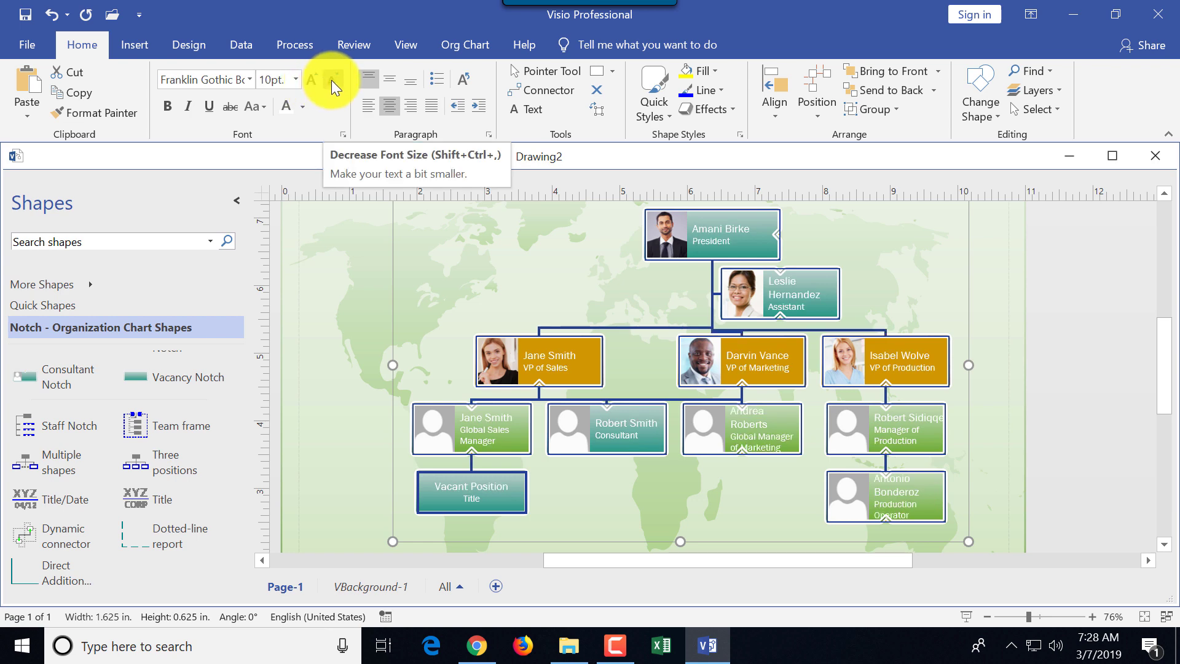
{"action": "left_click", "coordinate": [330, 79]}
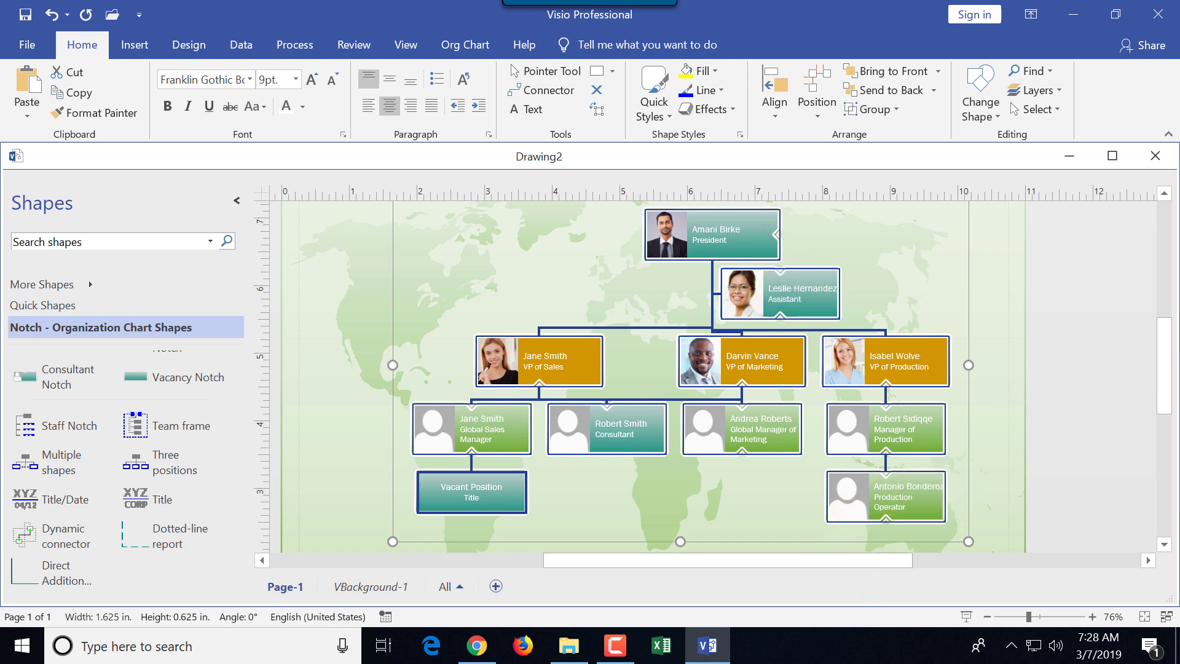
{"action": "key", "text": "F10"}
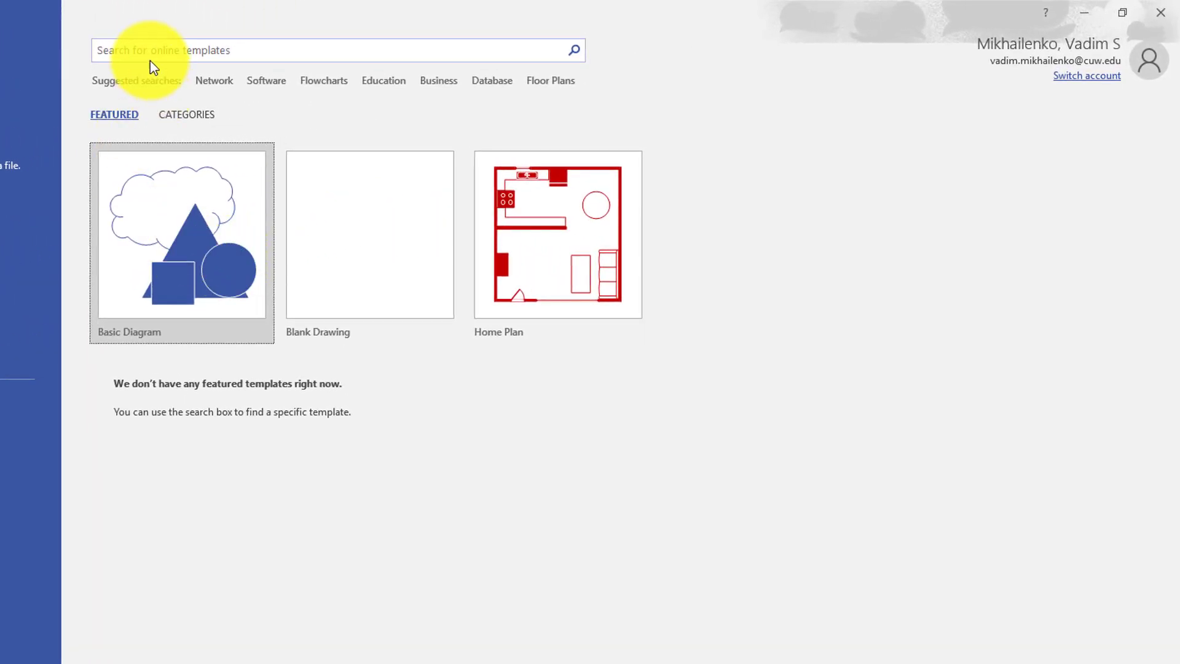
Create Drawing1 from the Home Plan template using US units.
{"action": "left_click", "coordinate": [547, 249]}
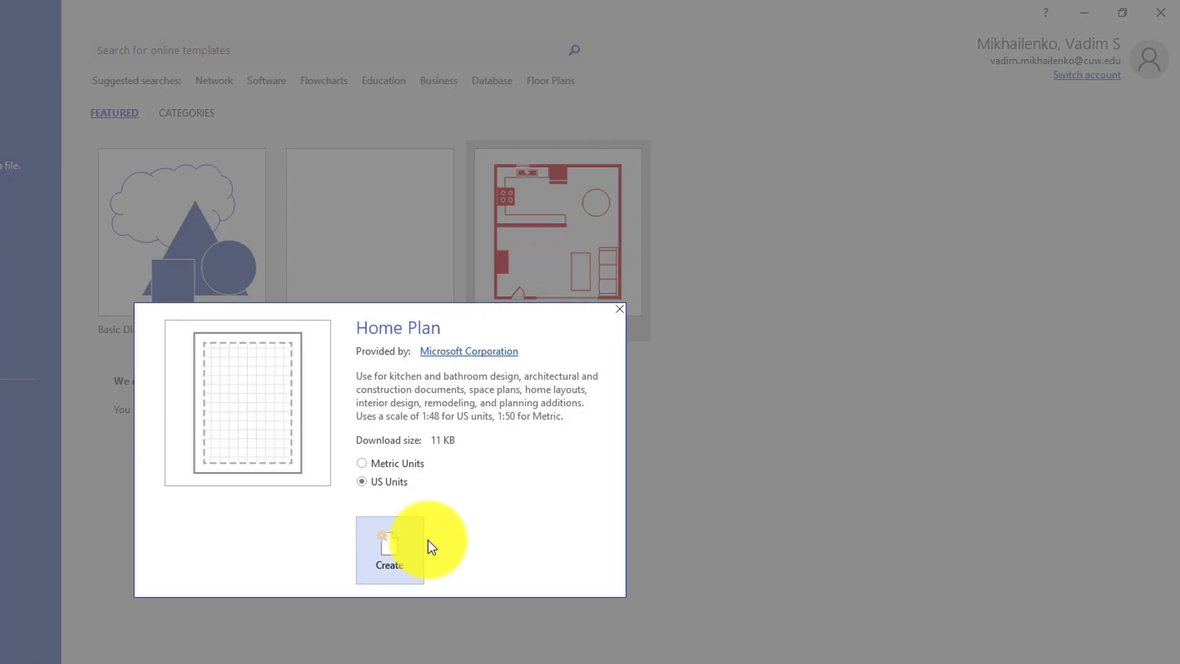
{"action": "left_click", "coordinate": [401, 547]}
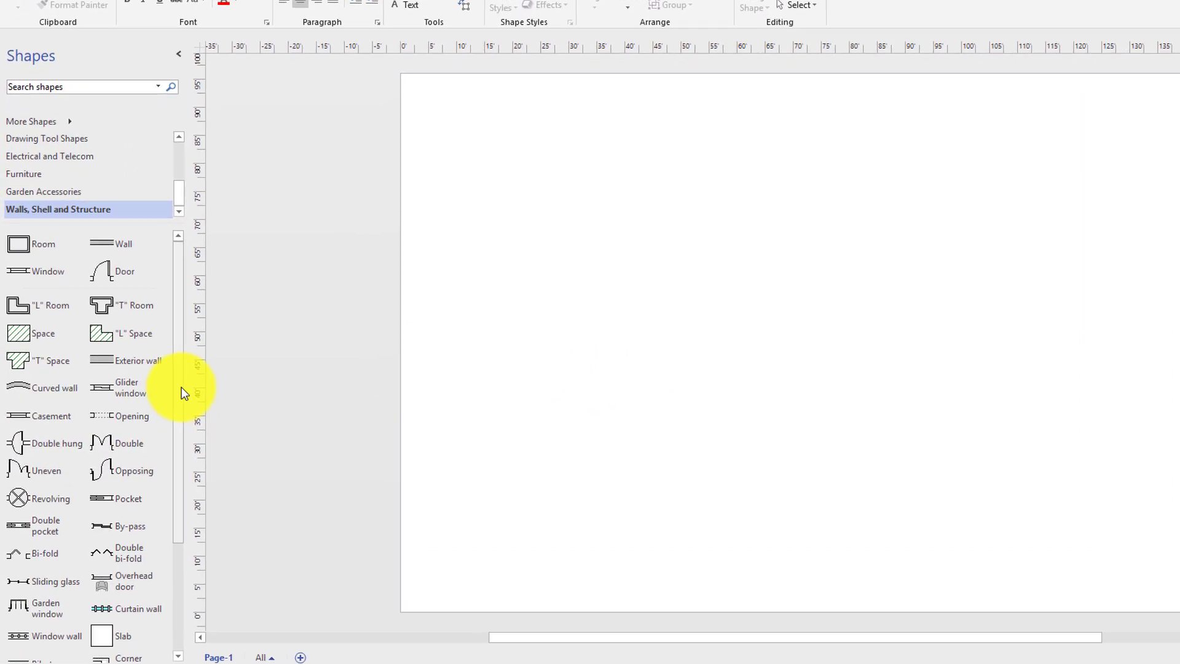
{"action": "mouse_move", "coordinate": [182, 389]}
{"action": "left_mouse_down"}
{"action": "mouse_move", "coordinate": [180, 531]}
{"action": "mouse_move", "coordinate": [187, 411]}
{"action": "left_mouse_up"}
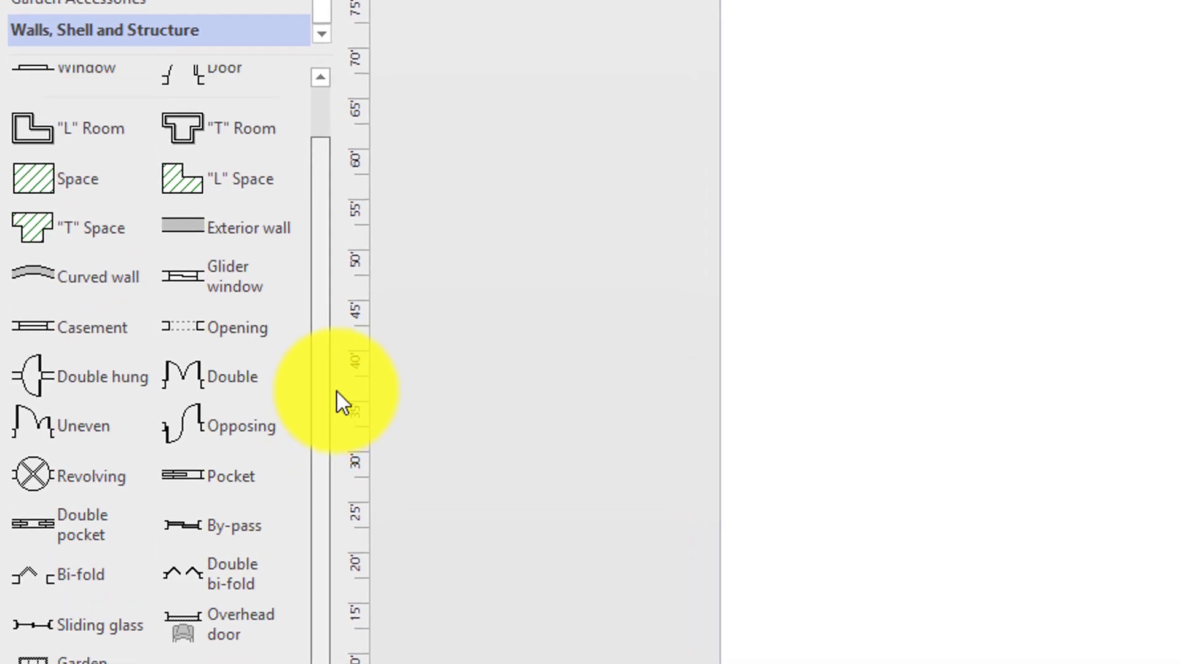
{"action": "left_click_drag", "start_coordinate": [337, 392], "coordinate": [335, 314]}
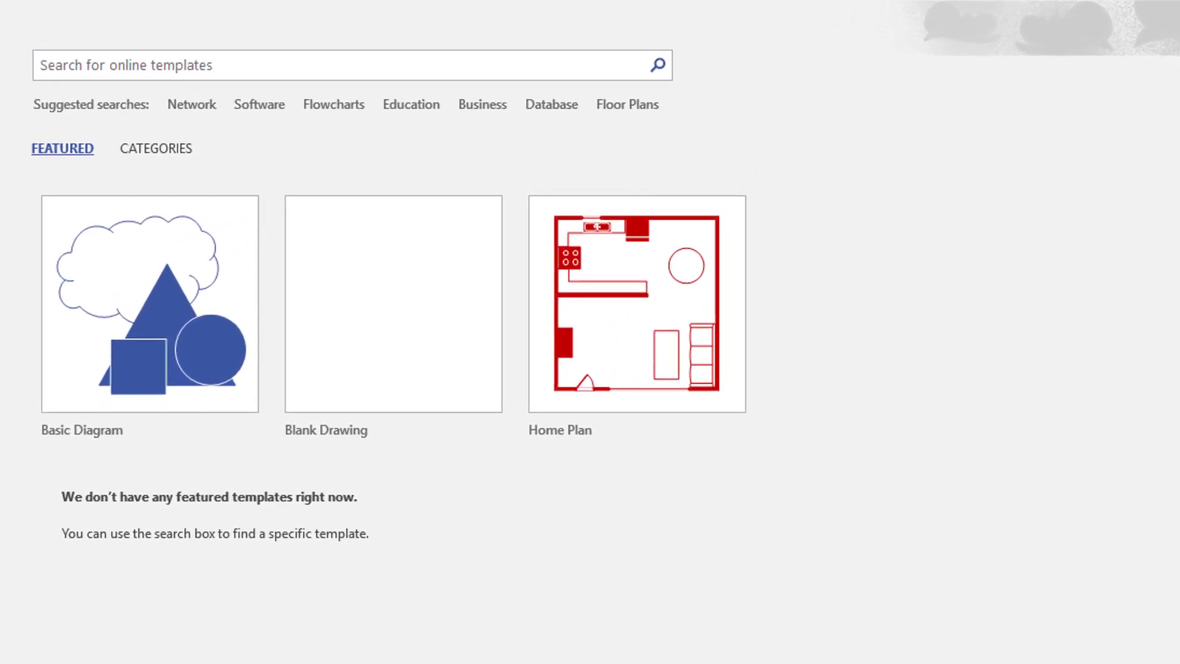
Search the online templates for 'floor plan' to list the Floor Plans templates.
{"action": "left_click", "coordinate": [62, 68]}
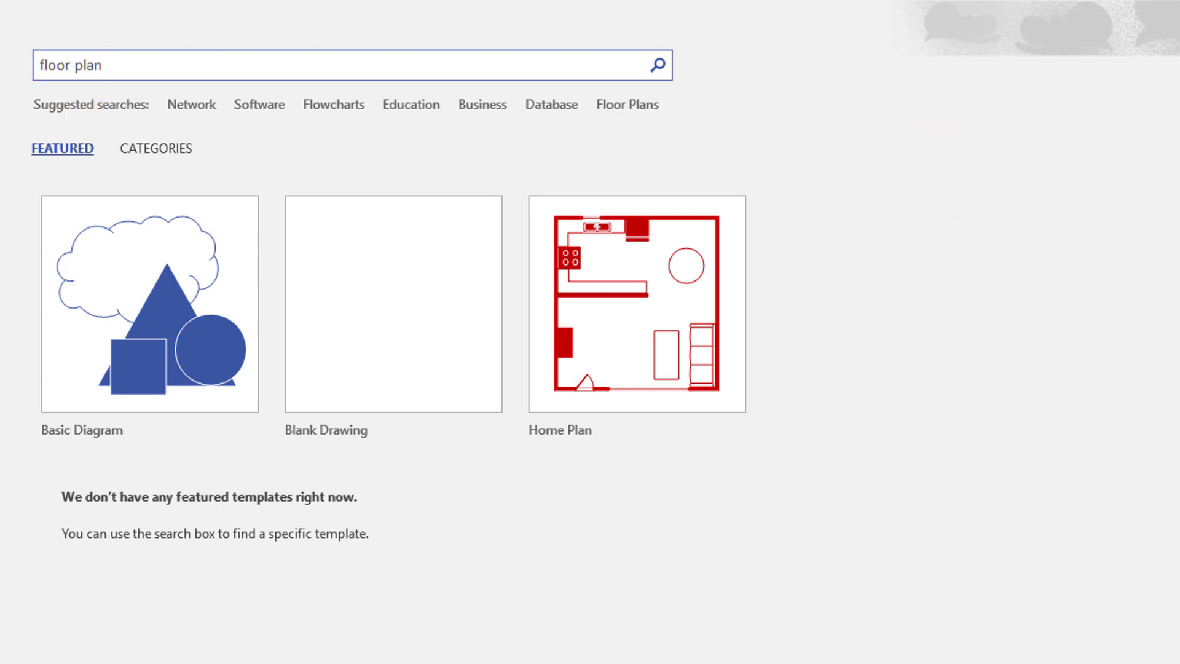
{"action": "left_click", "coordinate": [127, 64]}
{"action": "key", "text": "Return"}
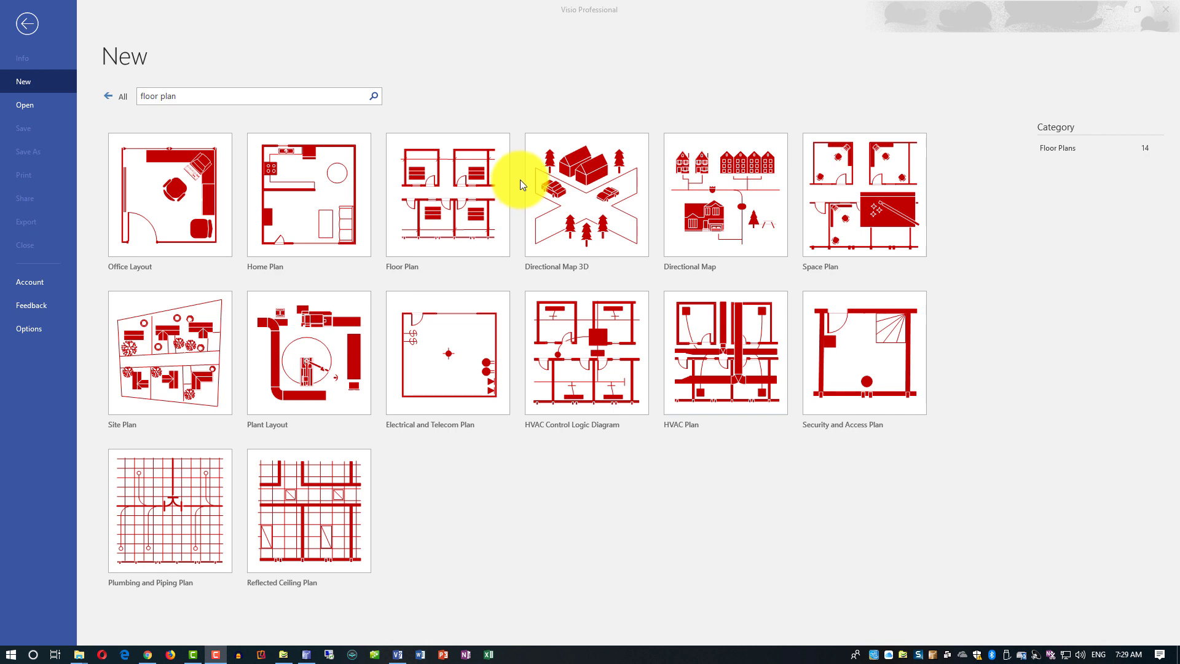
Create a new Floor Plan drawing and browse its stencil shape sets.
{"action": "double_click", "coordinate": [456, 216]}
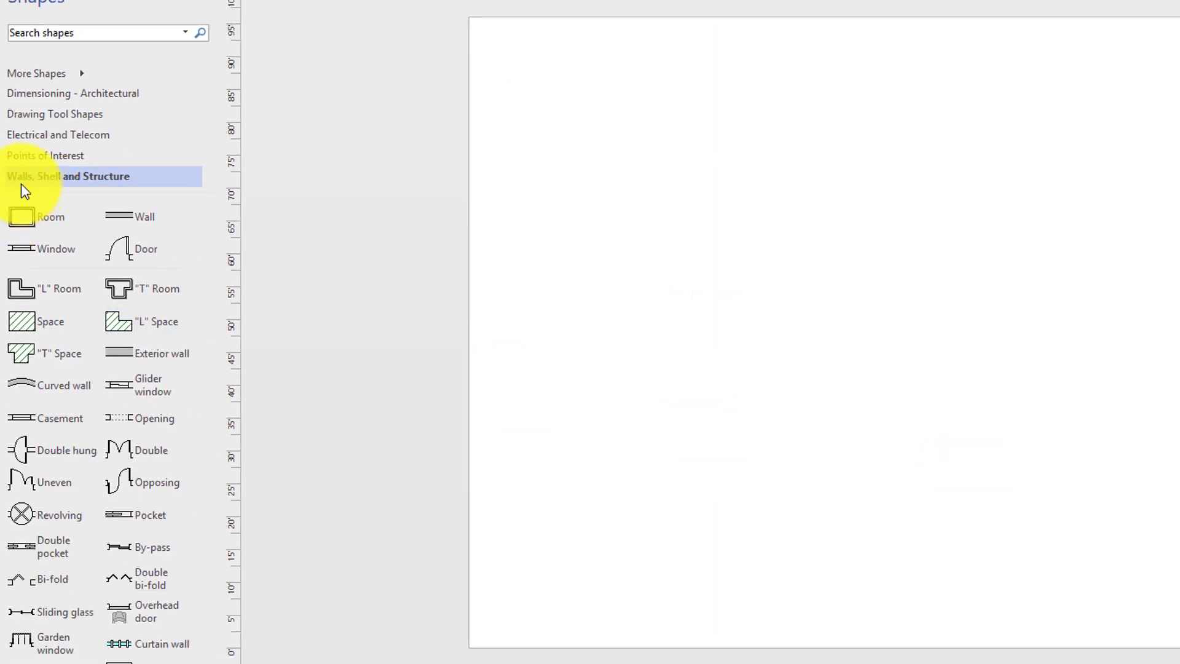
{"action": "left_click", "coordinate": [67, 158]}
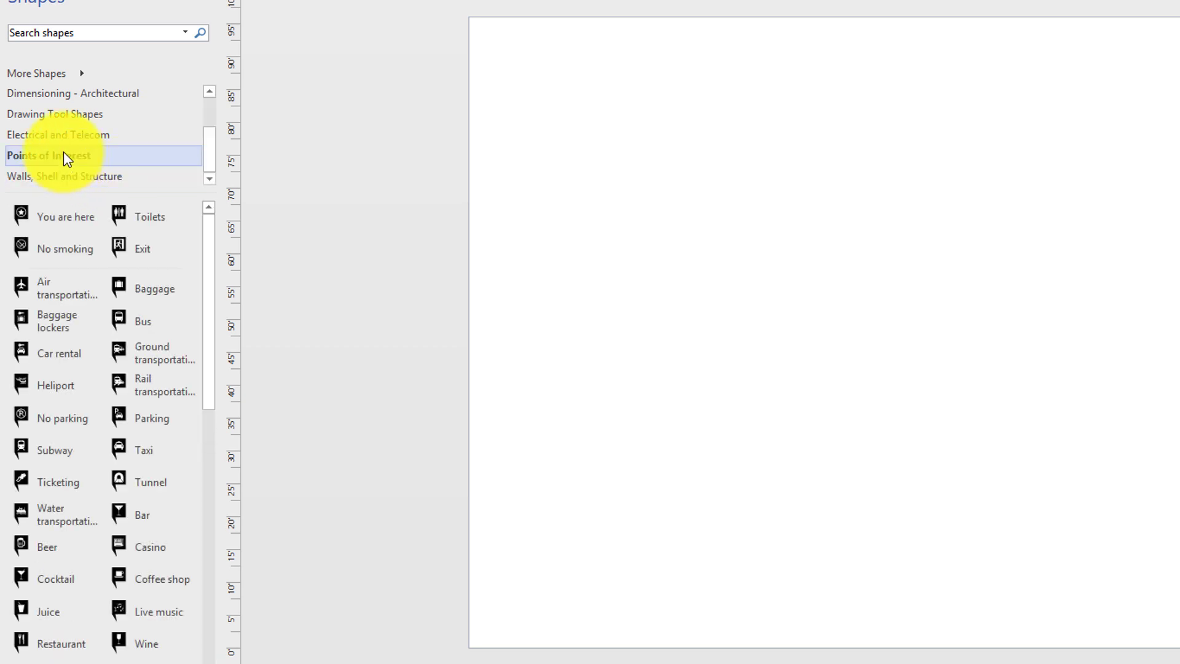
{"action": "left_click", "coordinate": [60, 142]}
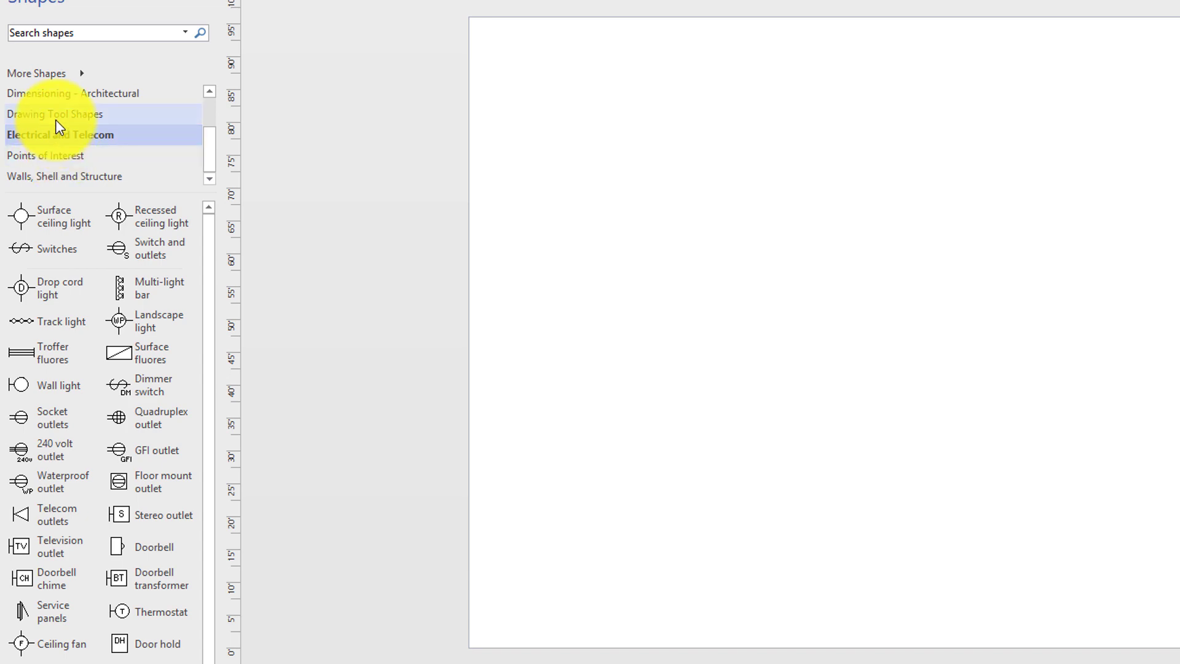
{"action": "left_click", "coordinate": [56, 116]}
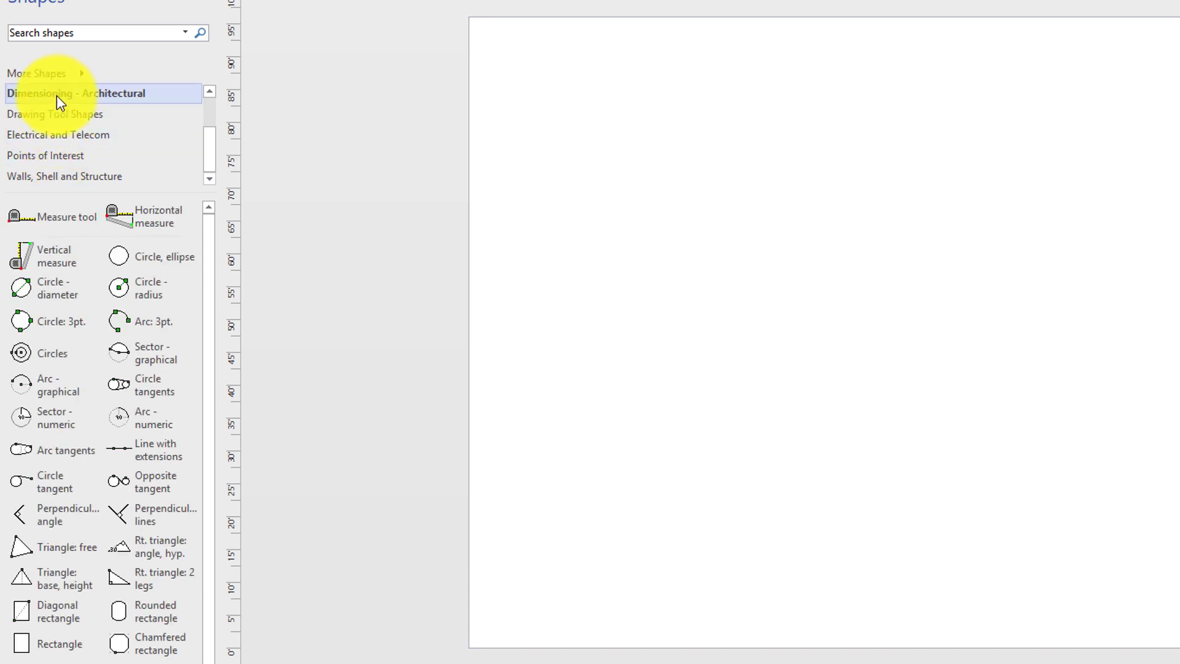
{"action": "left_click", "coordinate": [57, 94]}
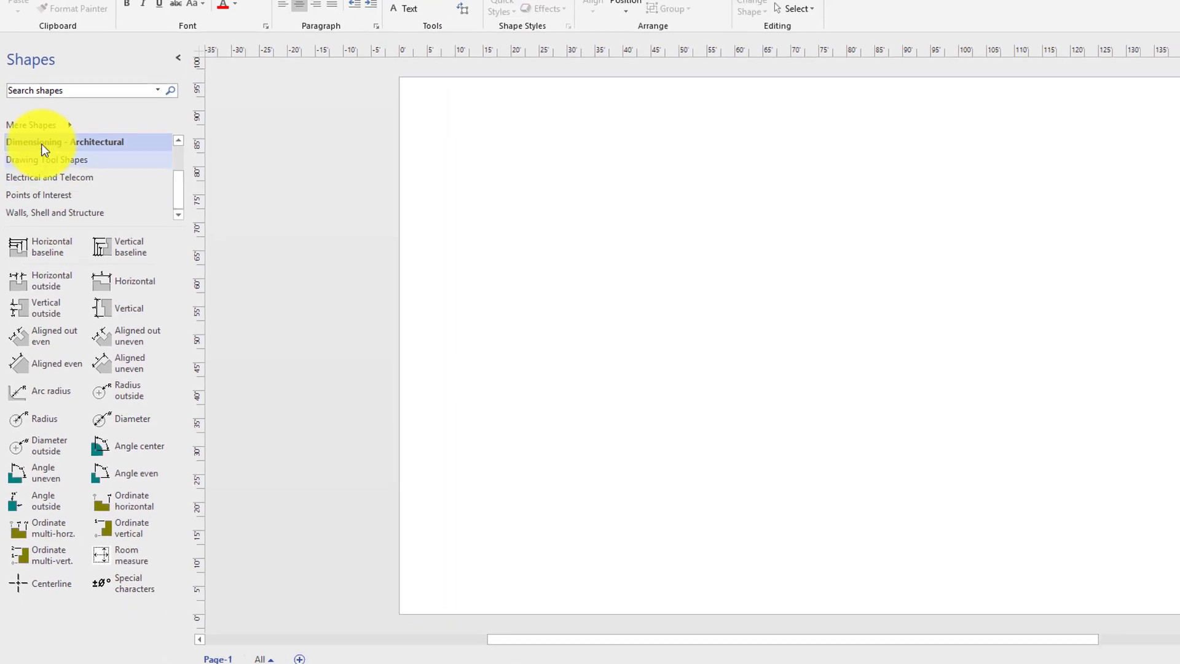
{"action": "left_click", "coordinate": [48, 75]}
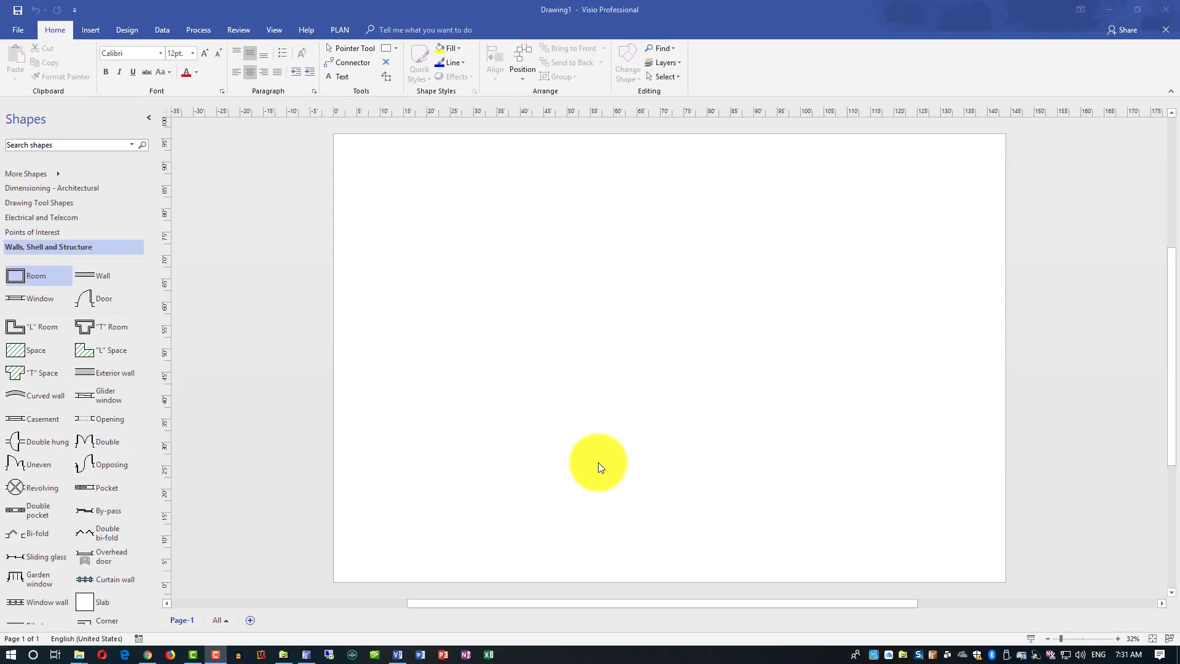
Place a 26'-3" by 21'-0" Room shape on the page.
{"action": "left_click", "coordinate": [26, 277]}
{"action": "left_click_drag", "start_coordinate": [471, 298], "coordinate": [698, 408]}
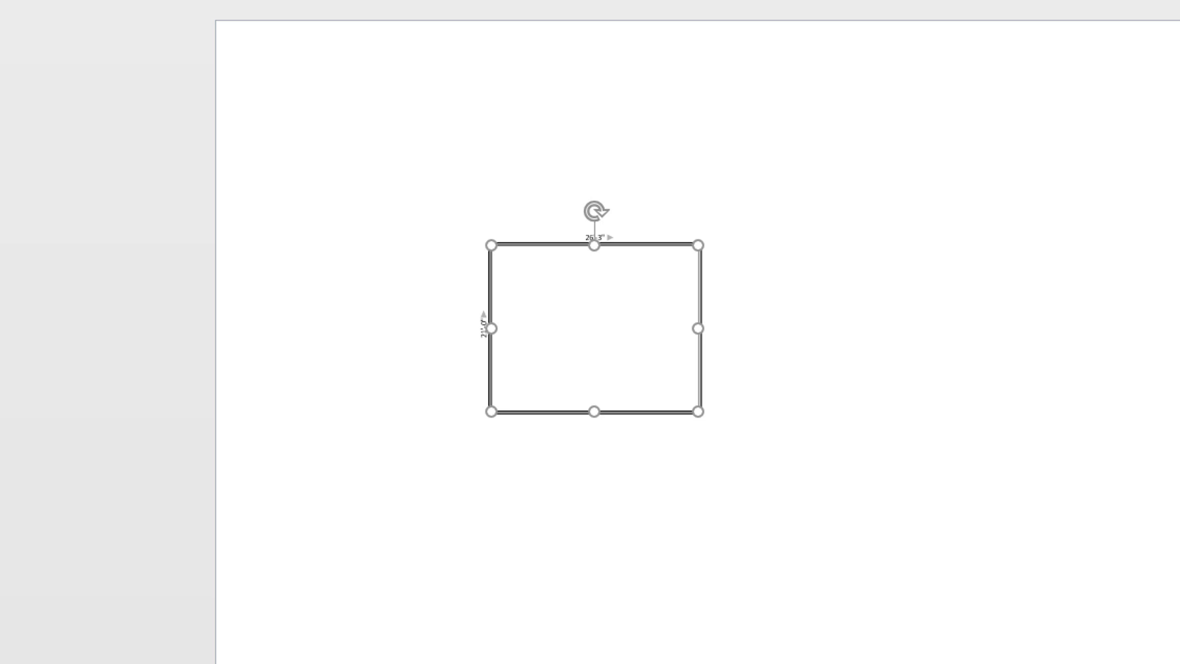
{"action": "scroll", "coordinate": [782, 400], "scroll_direction": "up", "scroll_amount": 3}
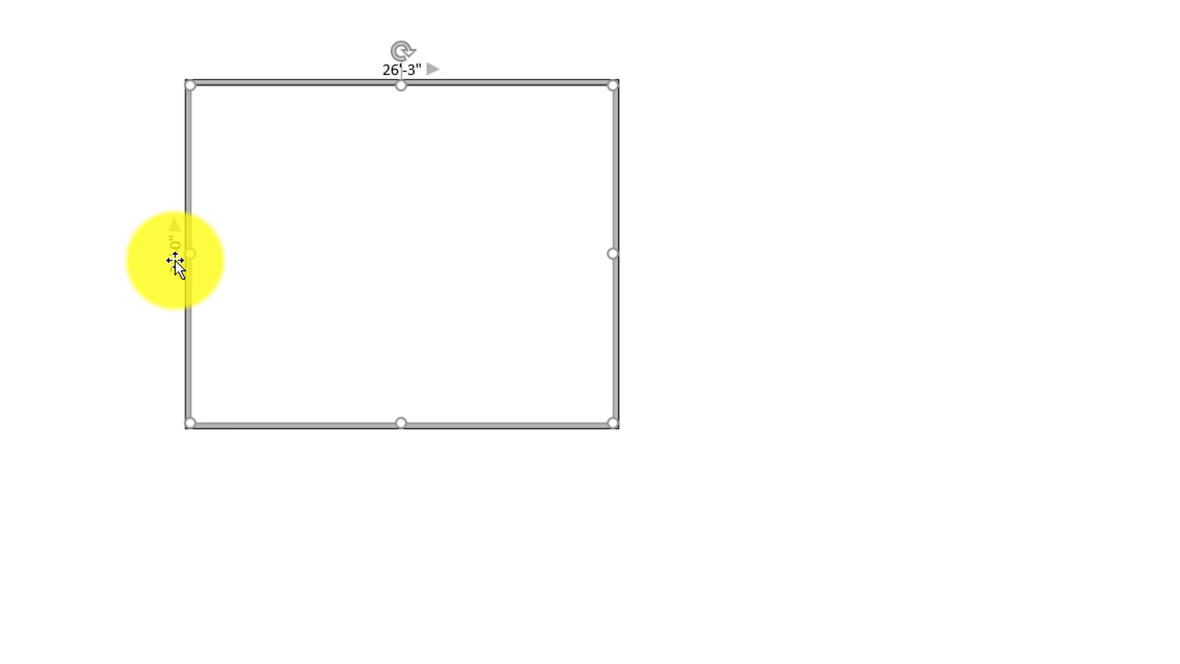
{"action": "left_click", "coordinate": [173, 265]}
{"action": "left_click", "coordinate": [186, 270]}
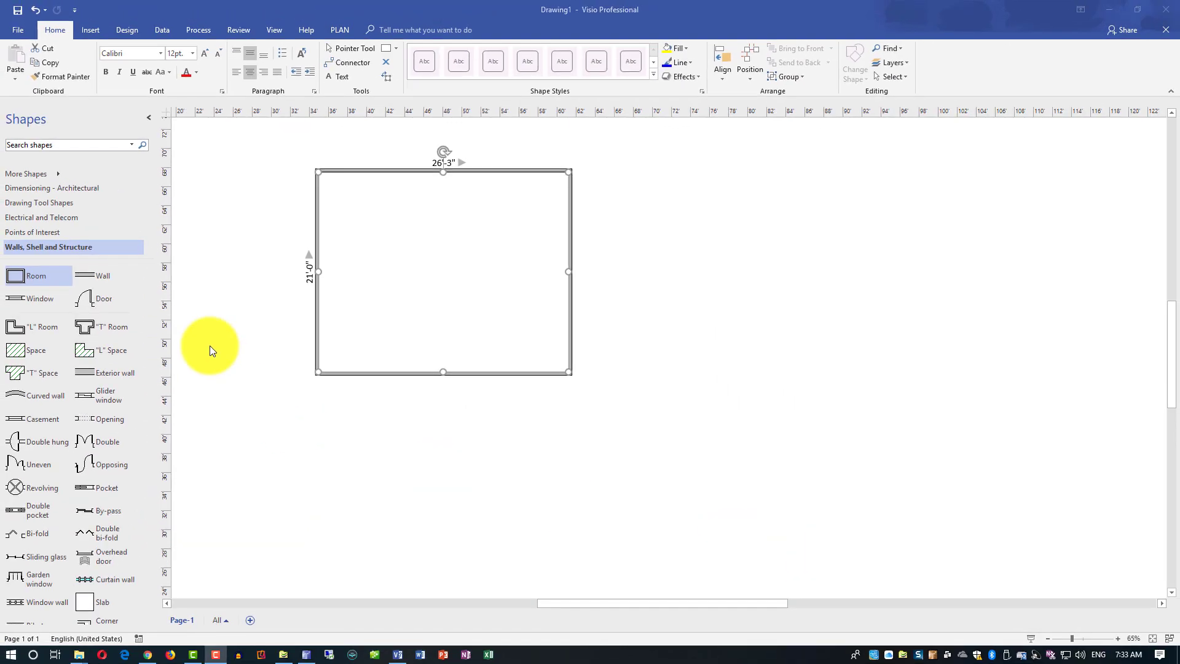
Set a Door into the room's right wall and widen it to 3'-3".
{"action": "left_click_drag", "start_coordinate": [105, 305], "coordinate": [111, 309]}
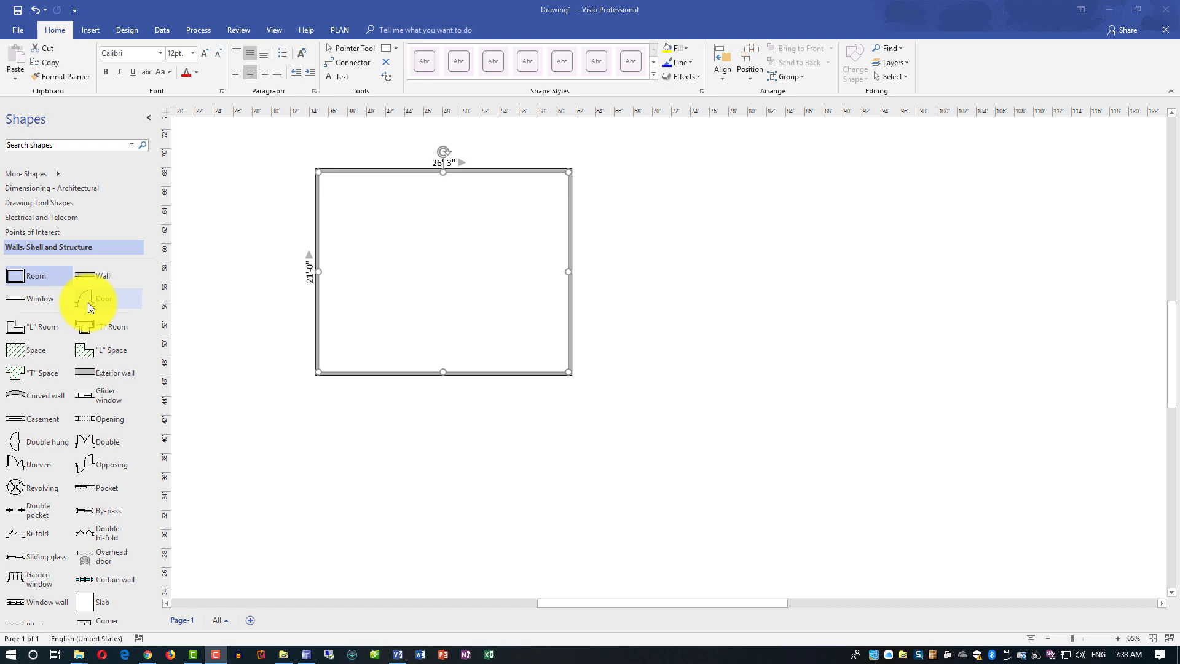
{"action": "left_click", "coordinate": [87, 302]}
{"action": "left_click_drag", "start_coordinate": [177, 290], "coordinate": [567, 266]}
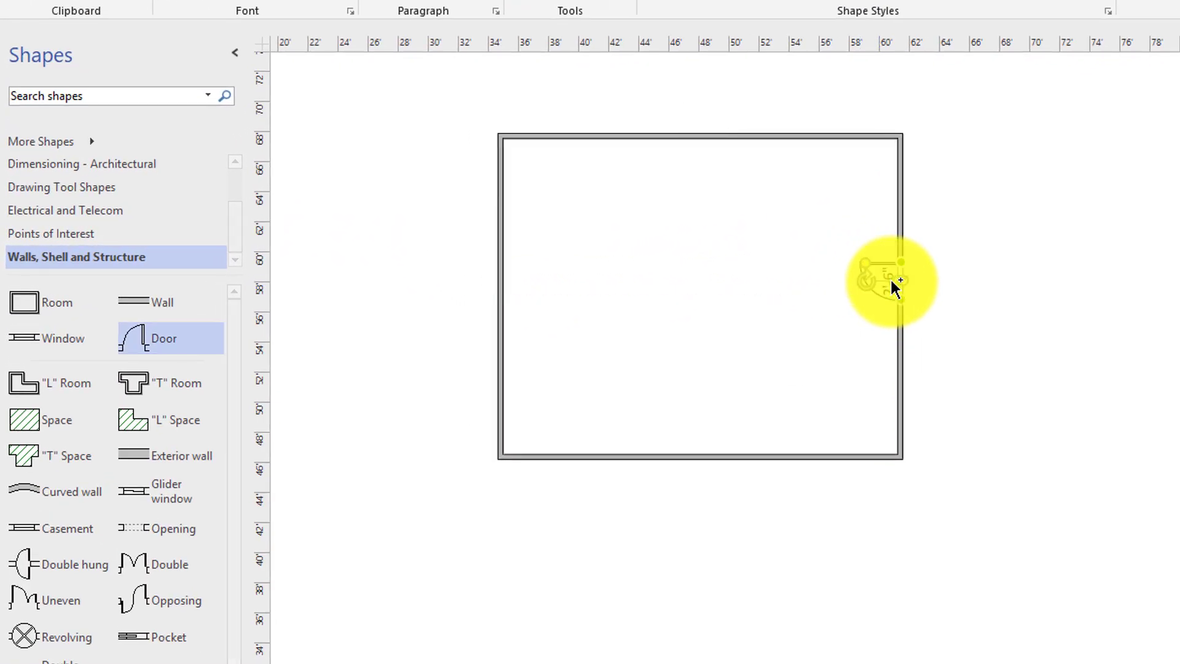
{"action": "left_click_drag", "start_coordinate": [894, 286], "coordinate": [895, 286]}
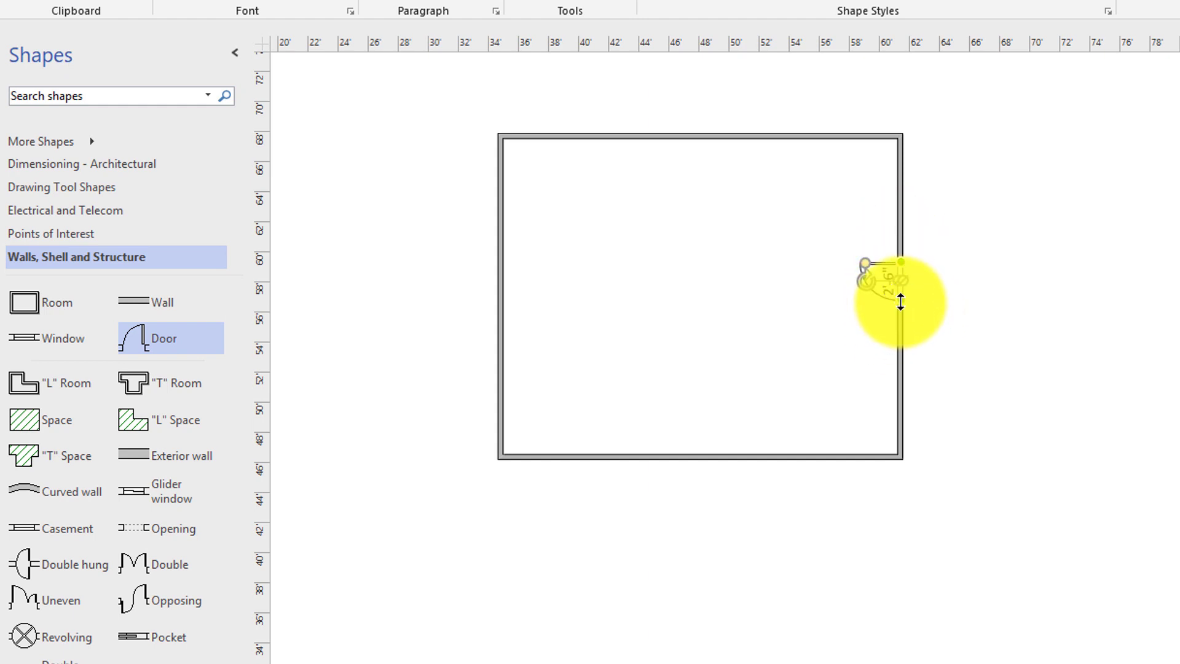
{"action": "left_click_drag", "start_coordinate": [900, 302], "coordinate": [900, 321]}
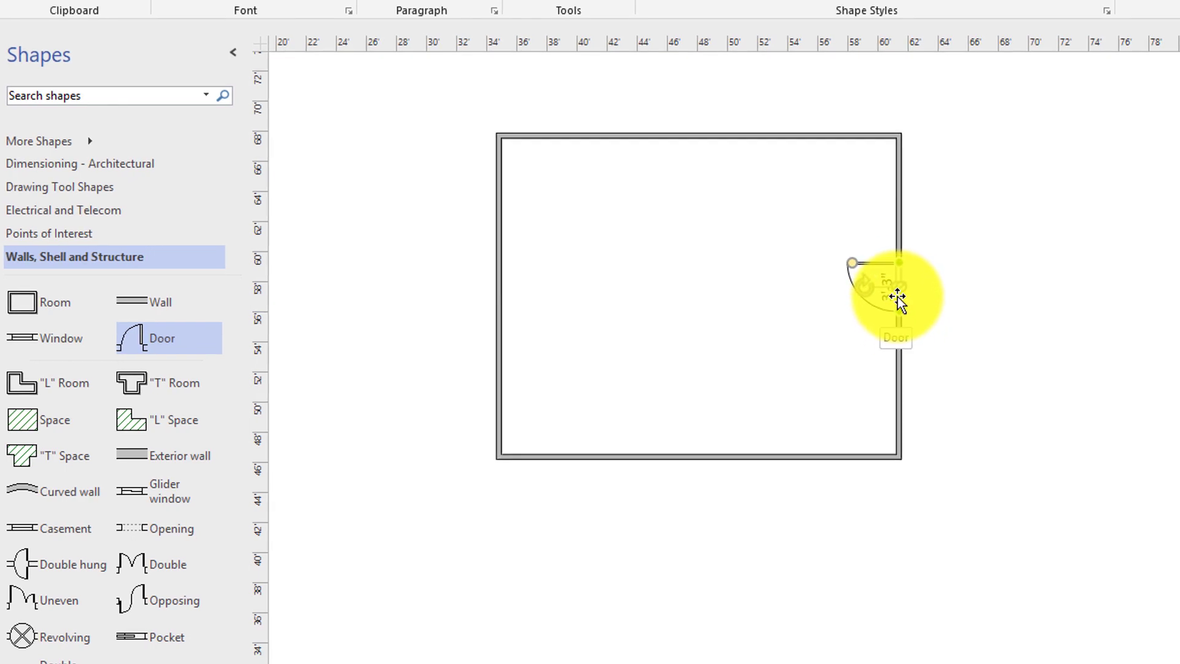
Change the right-wall door's width from 3 ft 3 in to 3 ft in its properties.
{"action": "right_click", "coordinate": [893, 300]}
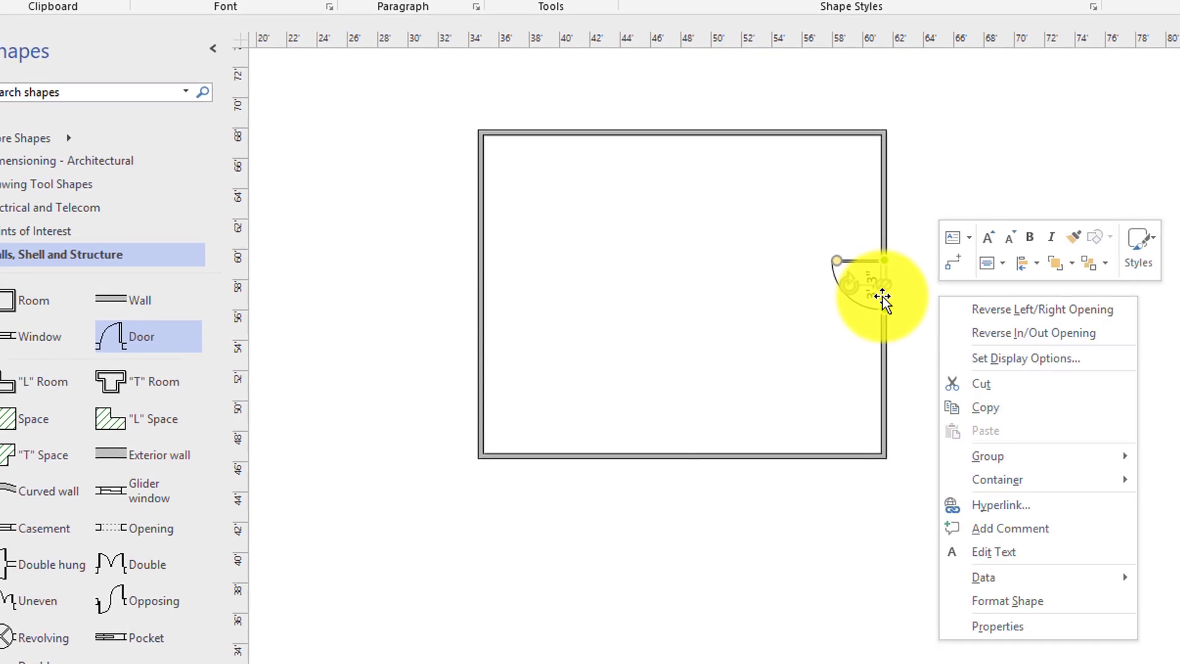
{"action": "left_click", "coordinate": [983, 626]}
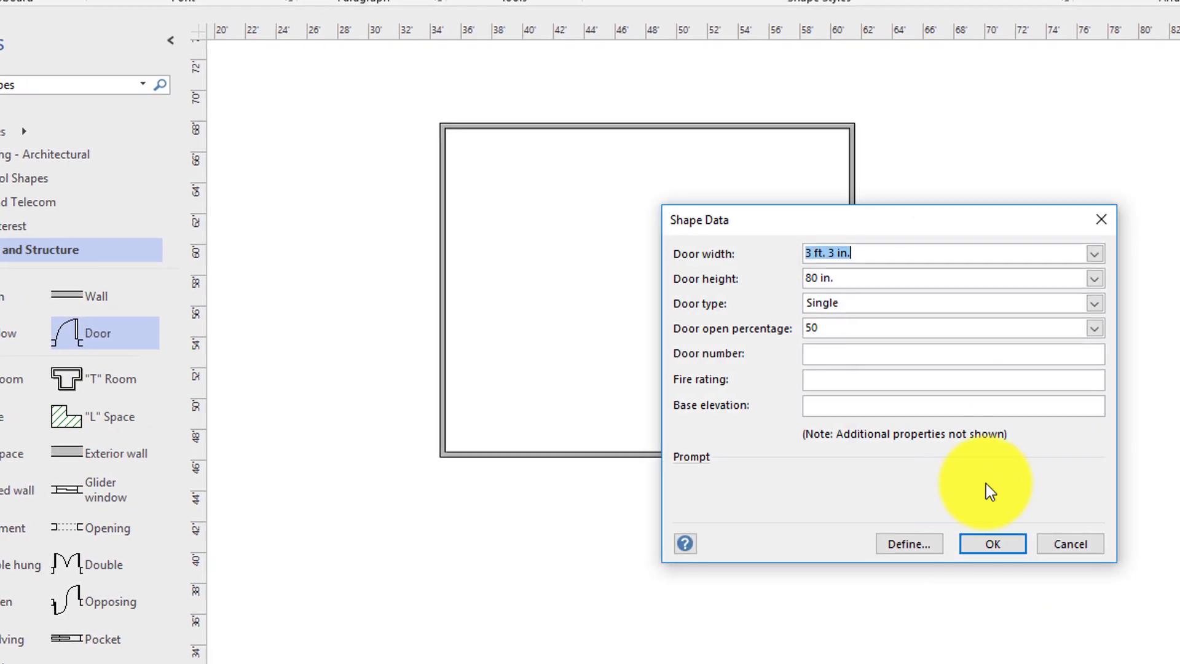
{"action": "left_click", "coordinate": [837, 246]}
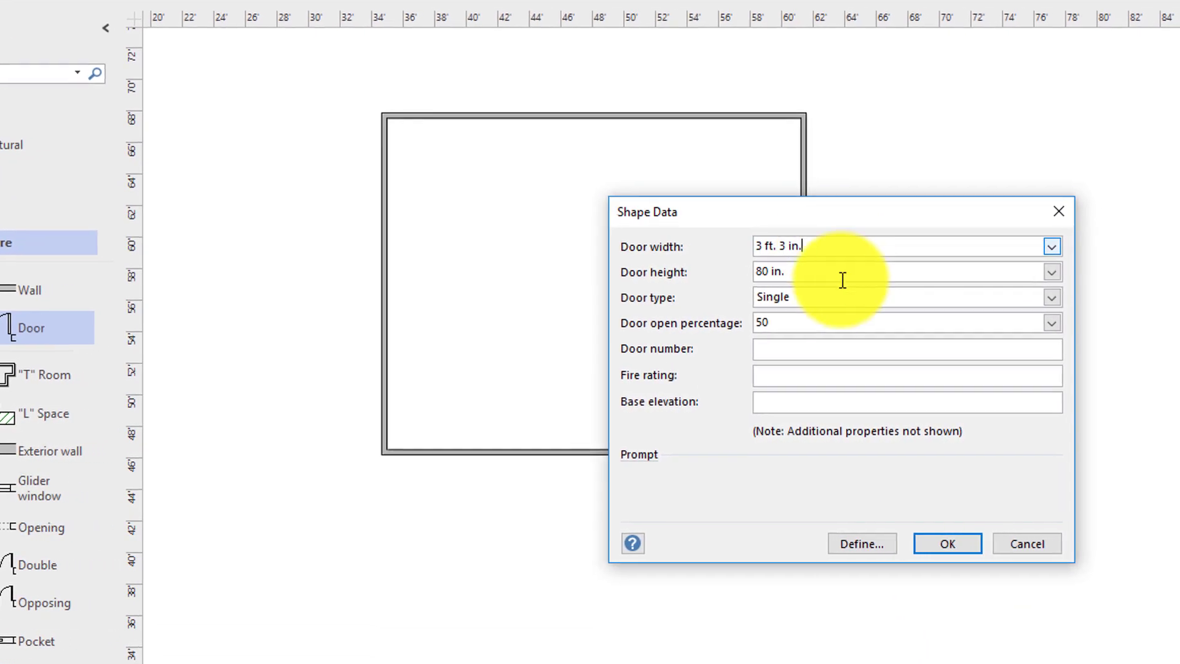
{"action": "key", "text": "BackSpace"}
{"action": "key", "text": "BackSpace"}
{"action": "key", "text": "BackSpace"}
{"action": "key", "text": "BackSpace"}
{"action": "key", "text": "BackSpace"}
{"action": "key", "text": "BackSpace"}
{"action": "key", "text": "BackSpace"}
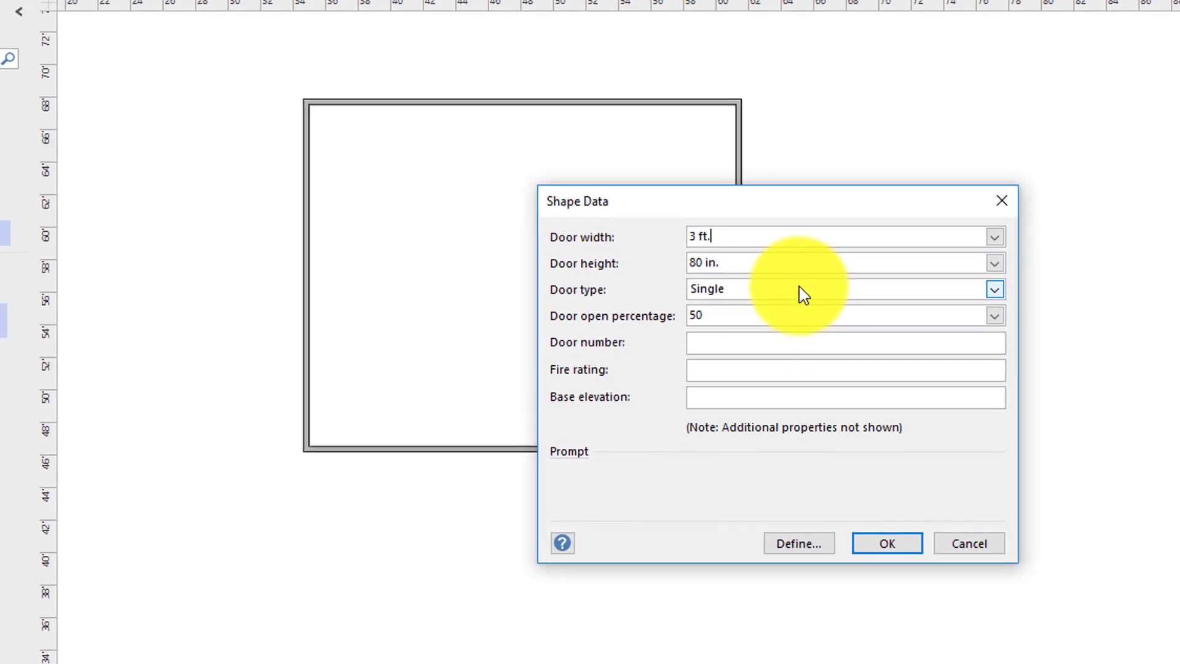
{"action": "key", "text": "Return"}
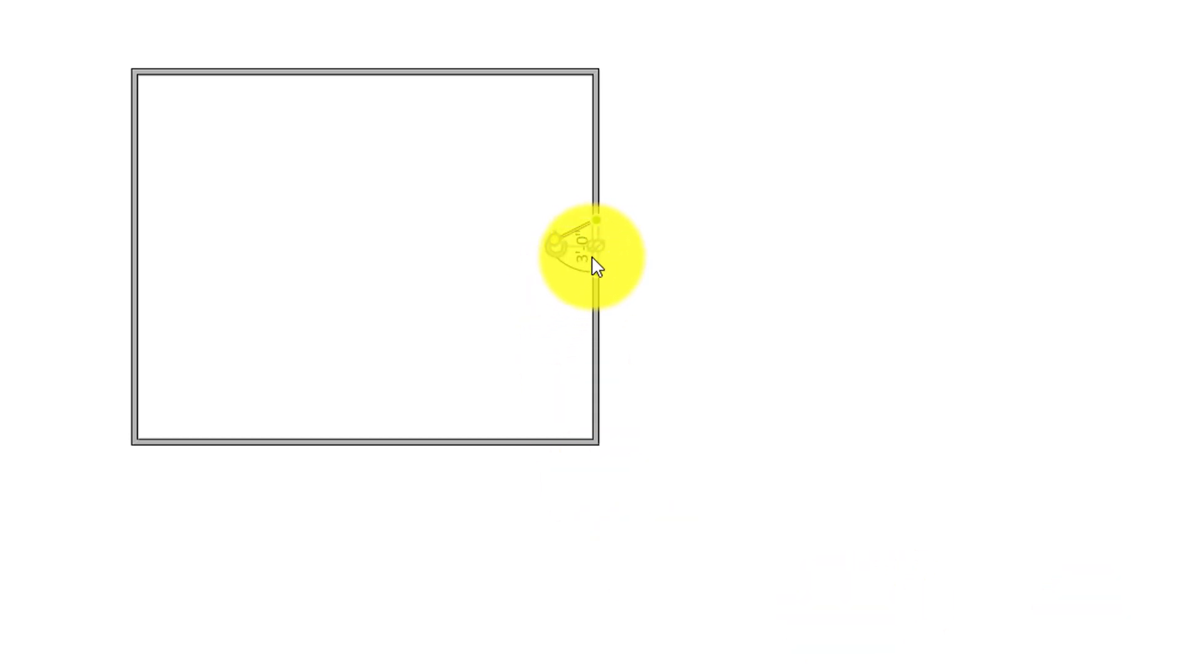
Reverse the 3'-0" door's in/out opening so it swings outward from the right wall.
{"action": "right_click", "coordinate": [595, 257]}
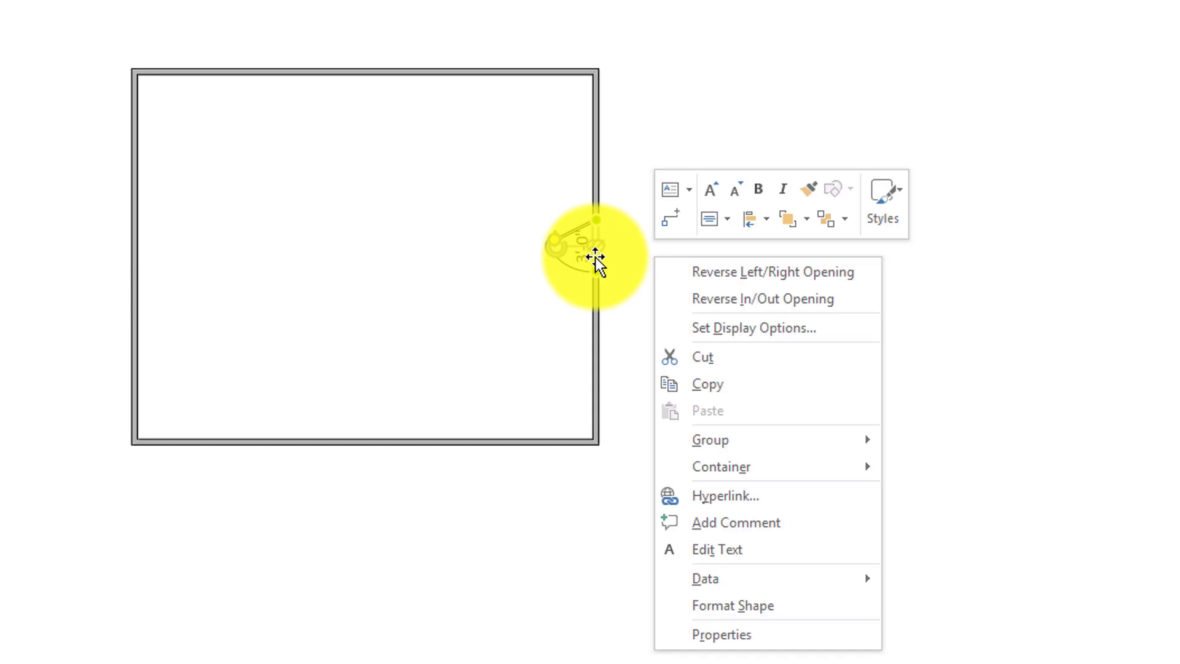
{"action": "left_click", "coordinate": [807, 273]}
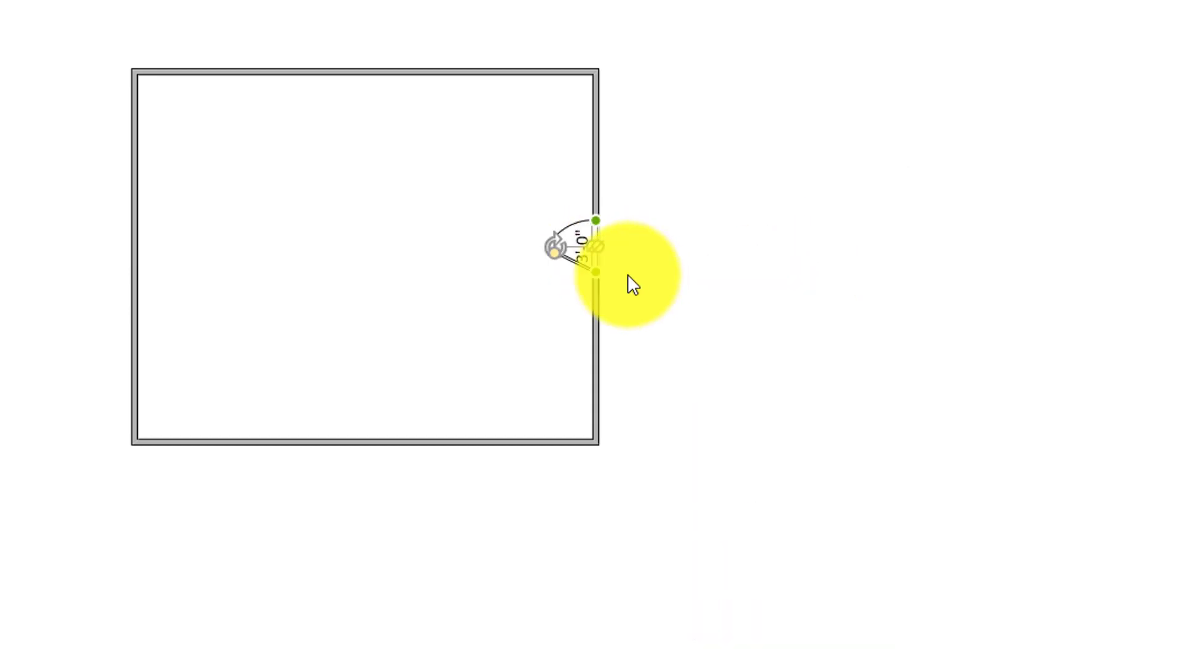
{"action": "right_click", "coordinate": [592, 251]}
{"action": "left_click", "coordinate": [717, 270]}
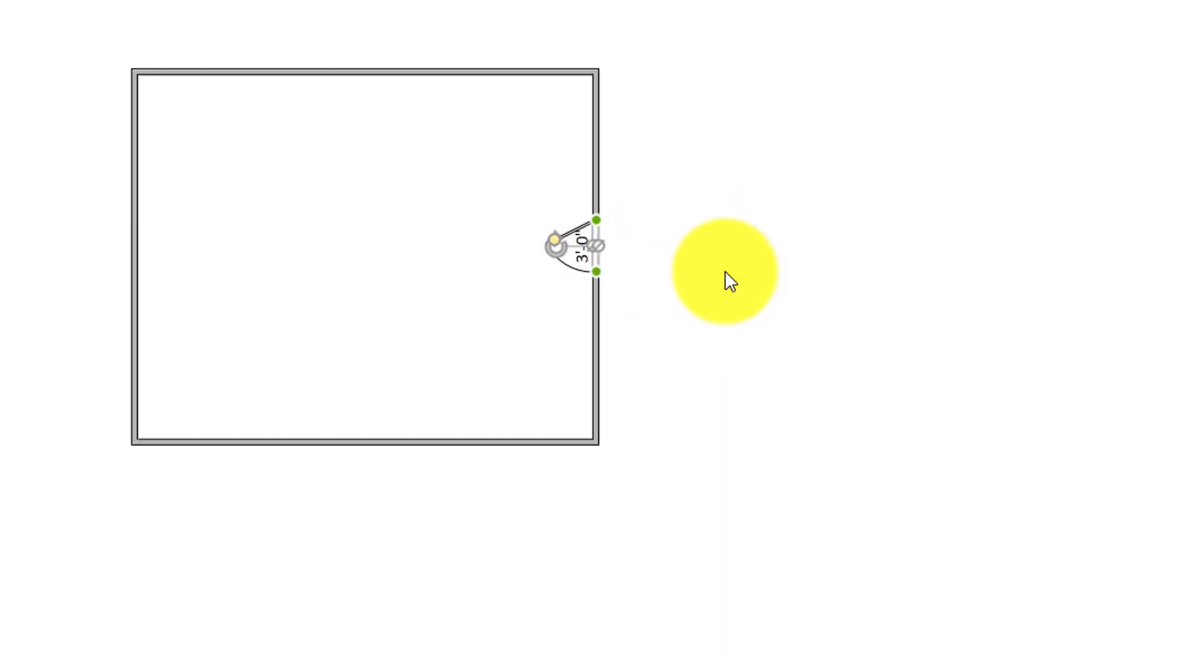
{"action": "right_click", "coordinate": [589, 254]}
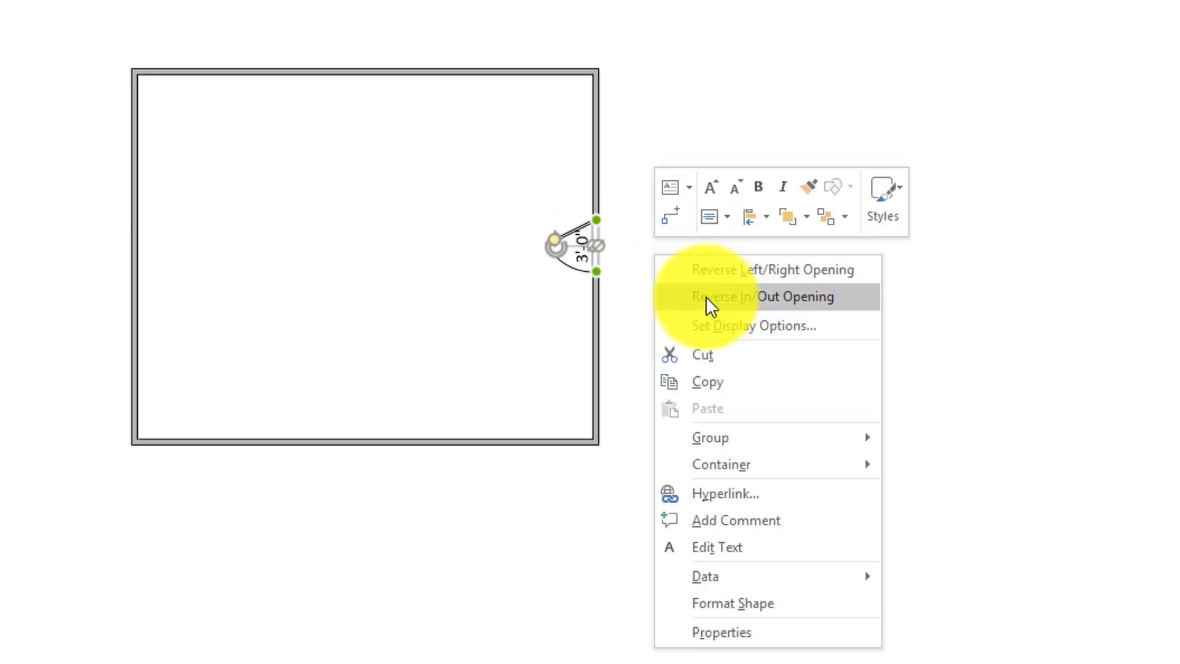
{"action": "left_click", "coordinate": [742, 296]}
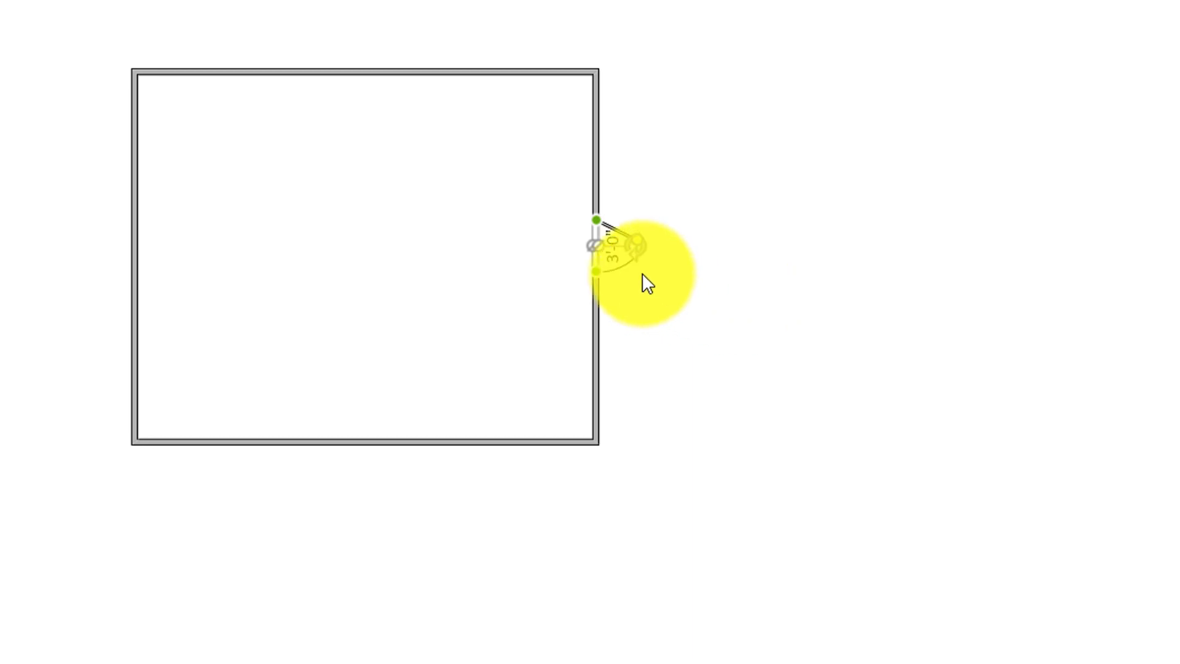
{"action": "right_click", "coordinate": [598, 254]}
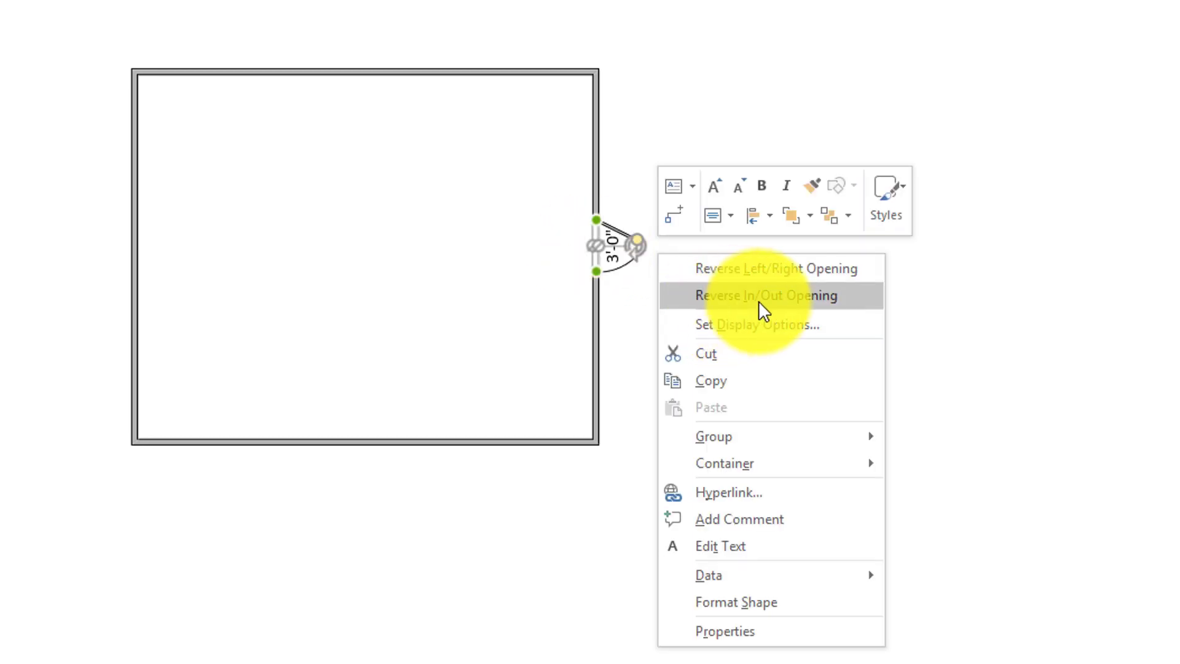
{"action": "key", "text": "Escape"}
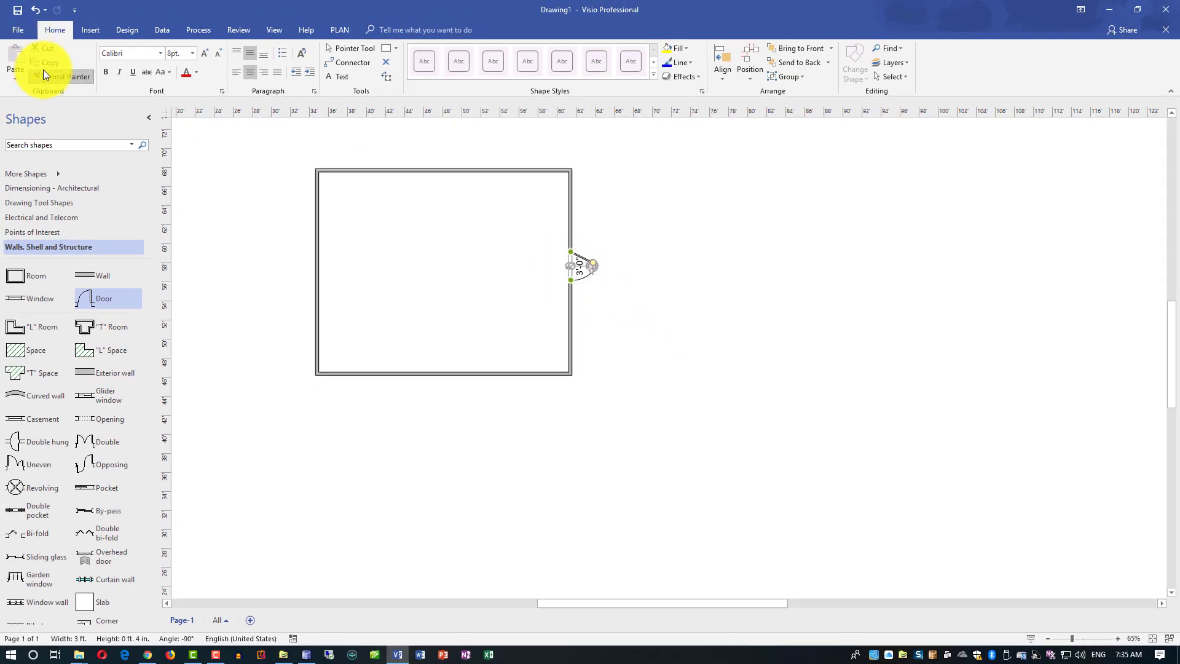
Paste a copy of the 3'-0" door and set it into the room's left wall.
{"action": "left_click", "coordinate": [61, 76]}
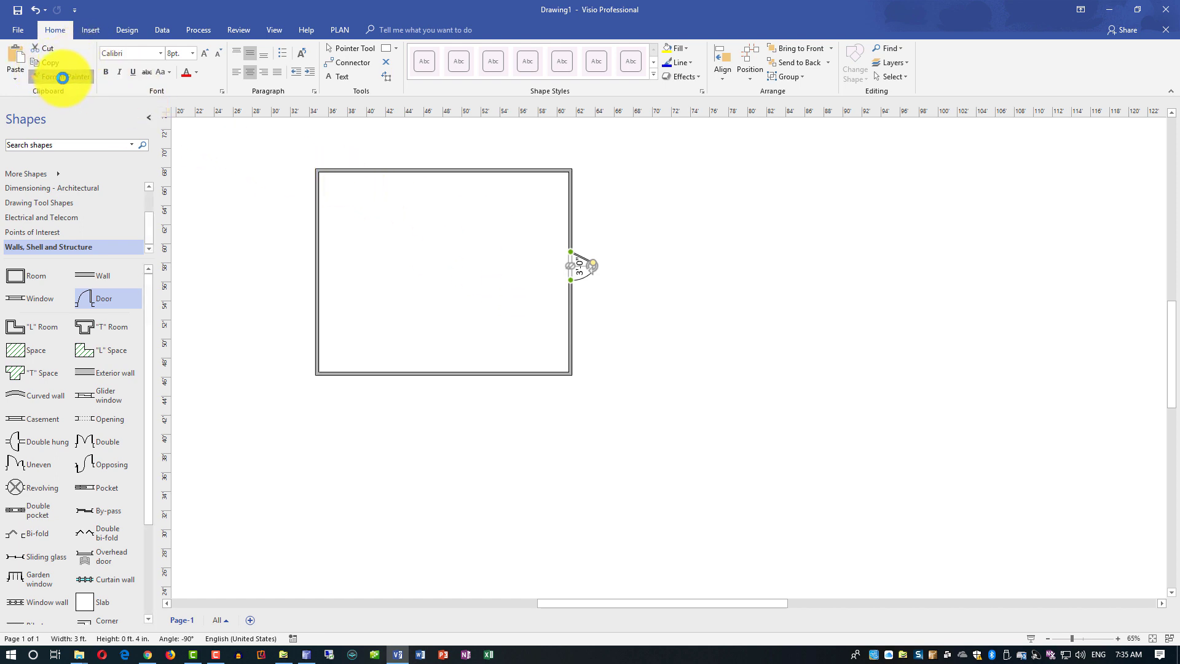
{"action": "left_click", "coordinate": [63, 77]}
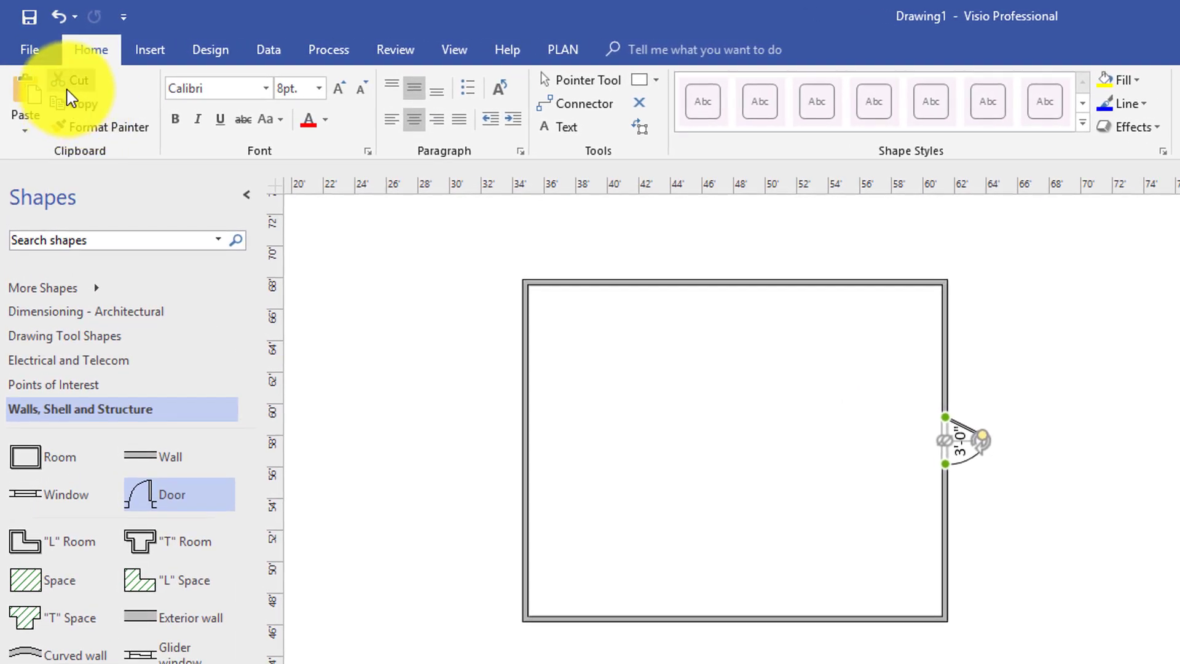
{"action": "left_click", "coordinate": [22, 104]}
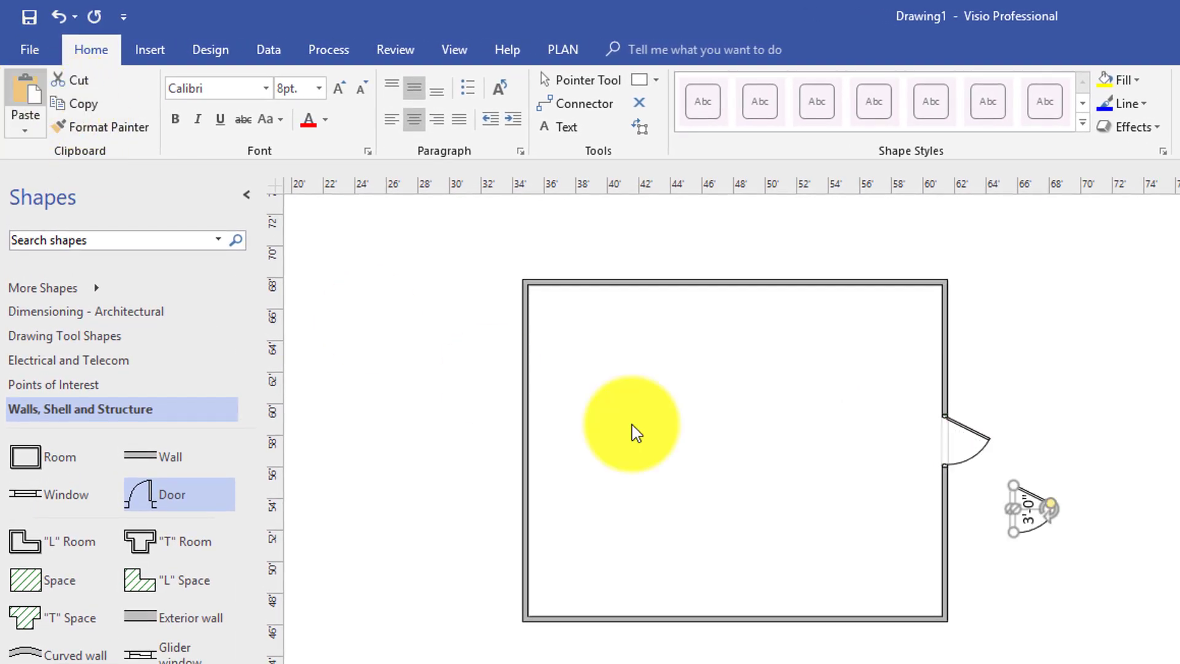
{"action": "left_click_drag", "start_coordinate": [1017, 523], "coordinate": [539, 473]}
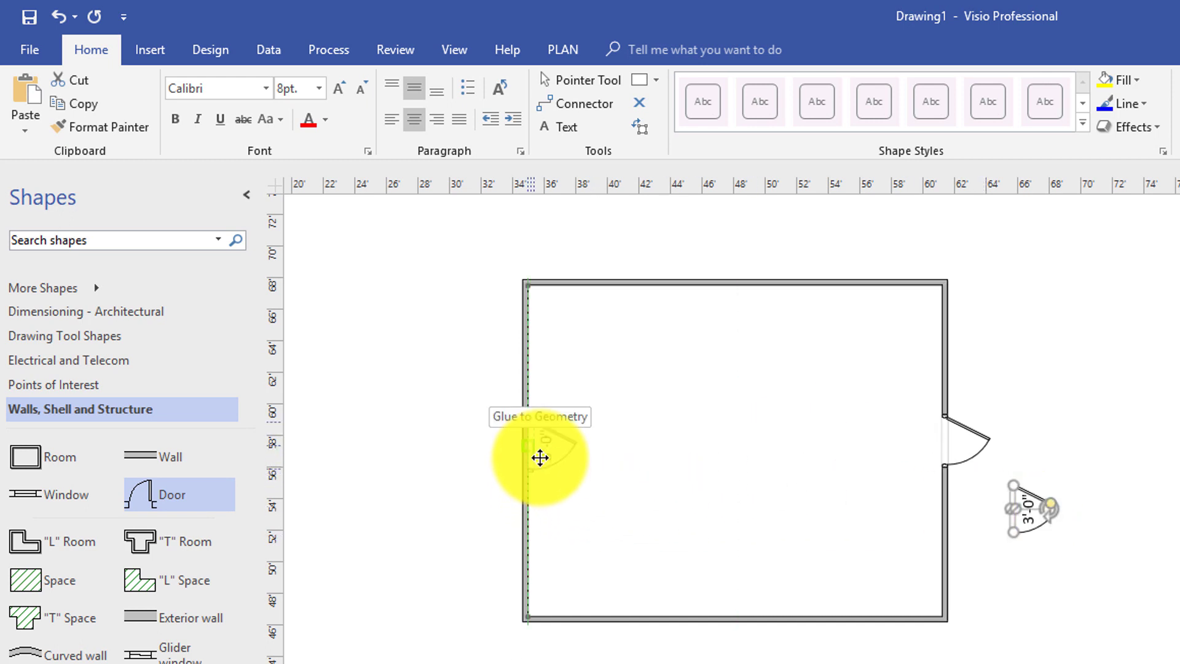
{"action": "left_click_drag", "start_coordinate": [536, 461], "coordinate": [537, 459]}
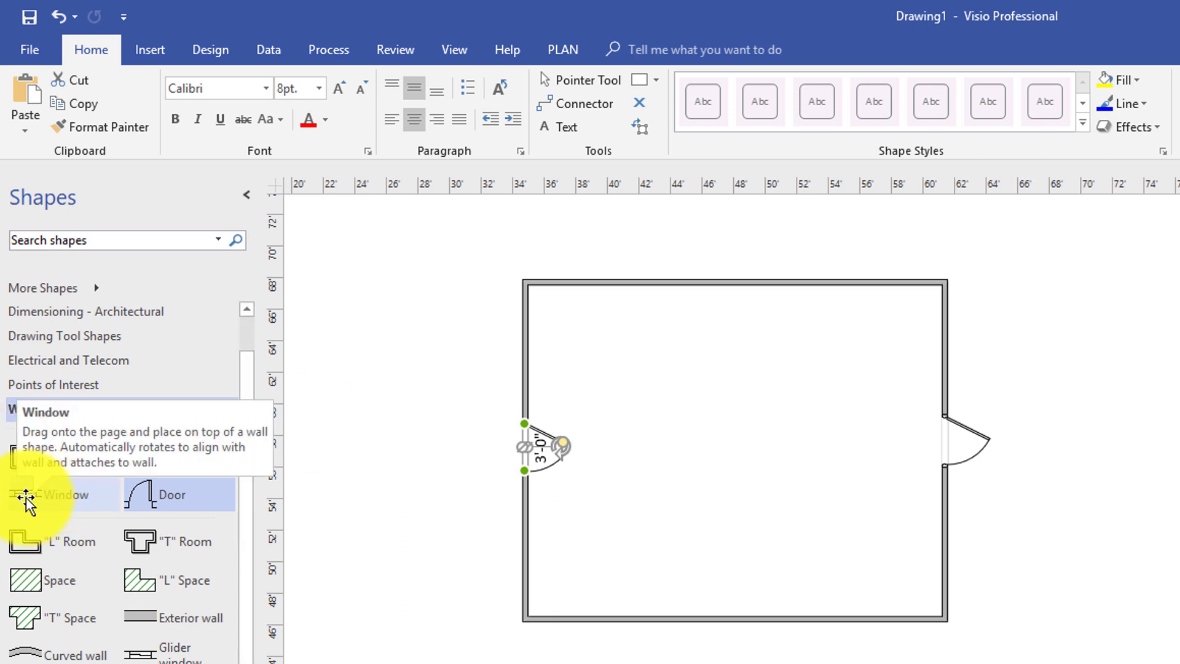
Place a widened Window in the top wall and a 6'-0" Window in the bottom wall.
{"action": "left_click", "coordinate": [26, 499]}
{"action": "left_click_drag", "start_coordinate": [46, 499], "coordinate": [795, 283]}
{"action": "left_click_drag", "start_coordinate": [716, 278], "coordinate": [697, 282]}
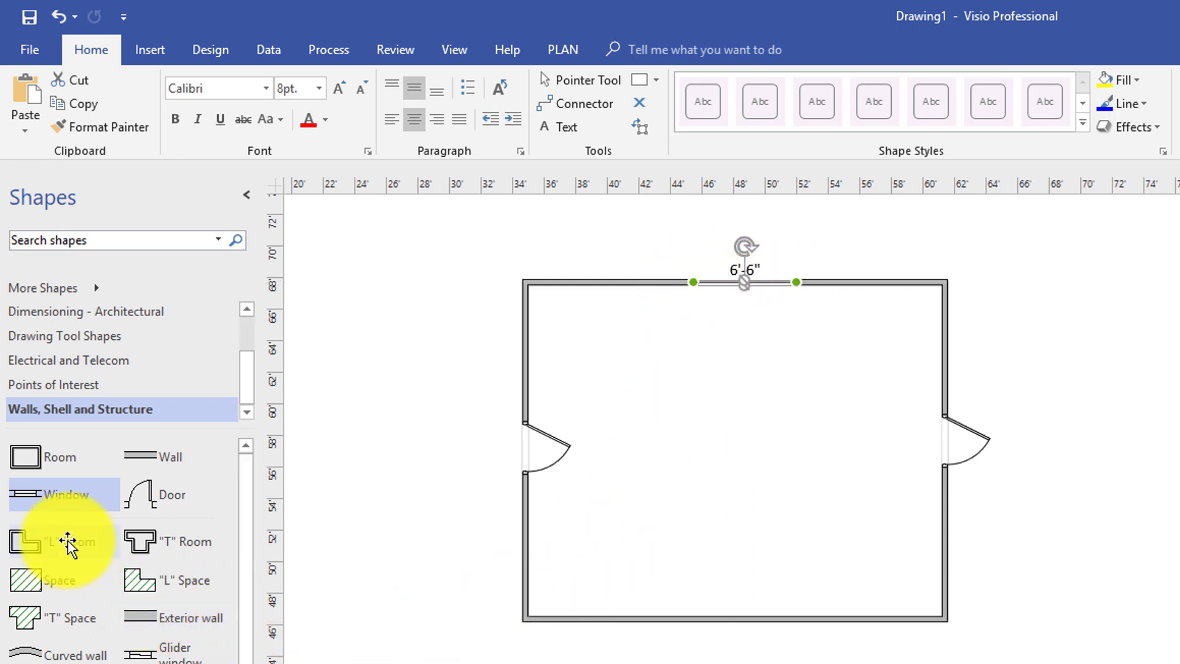
{"action": "left_click_drag", "start_coordinate": [37, 497], "coordinate": [750, 614]}
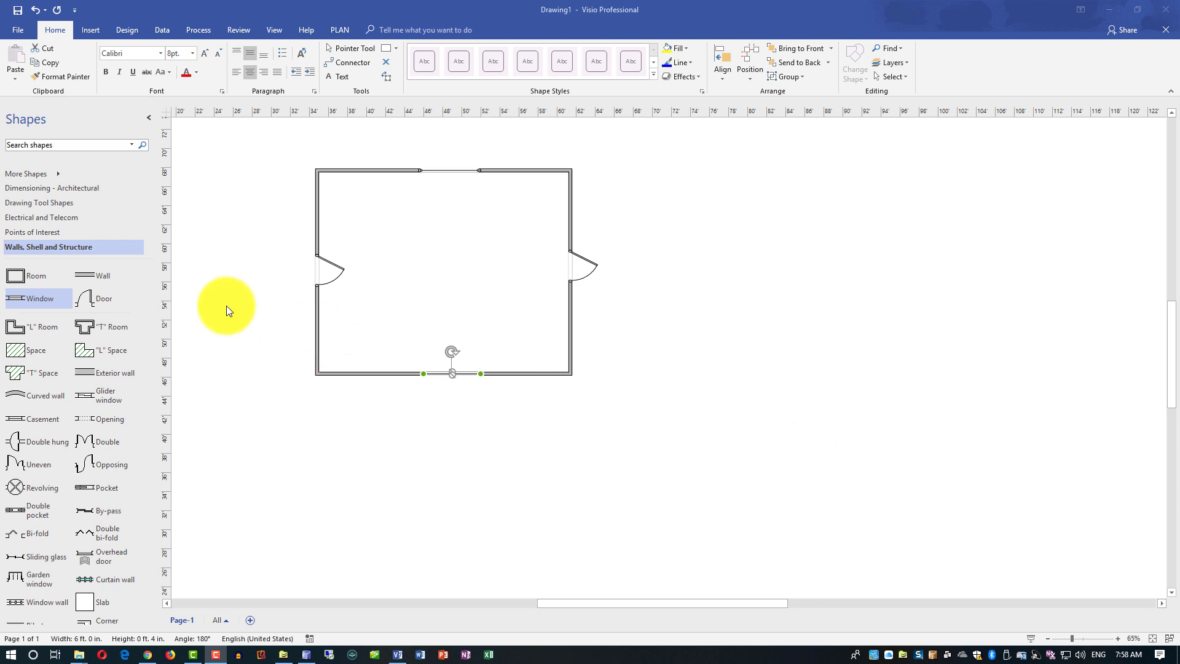
Add two Room shapes below the first room, undoing a misplaced drop.
{"action": "left_click", "coordinate": [16, 278]}
{"action": "left_click_drag", "start_coordinate": [138, 307], "coordinate": [681, 527]}
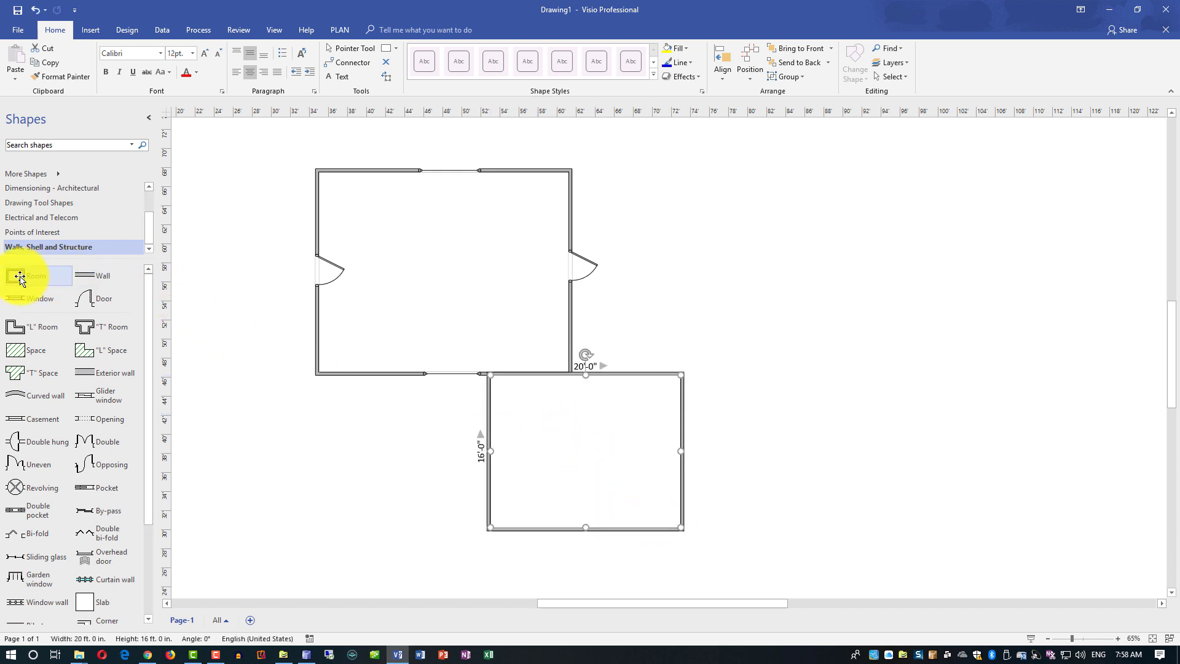
{"action": "left_click_drag", "start_coordinate": [20, 277], "coordinate": [410, 502]}
{"action": "key", "text": "ctrl+z"}
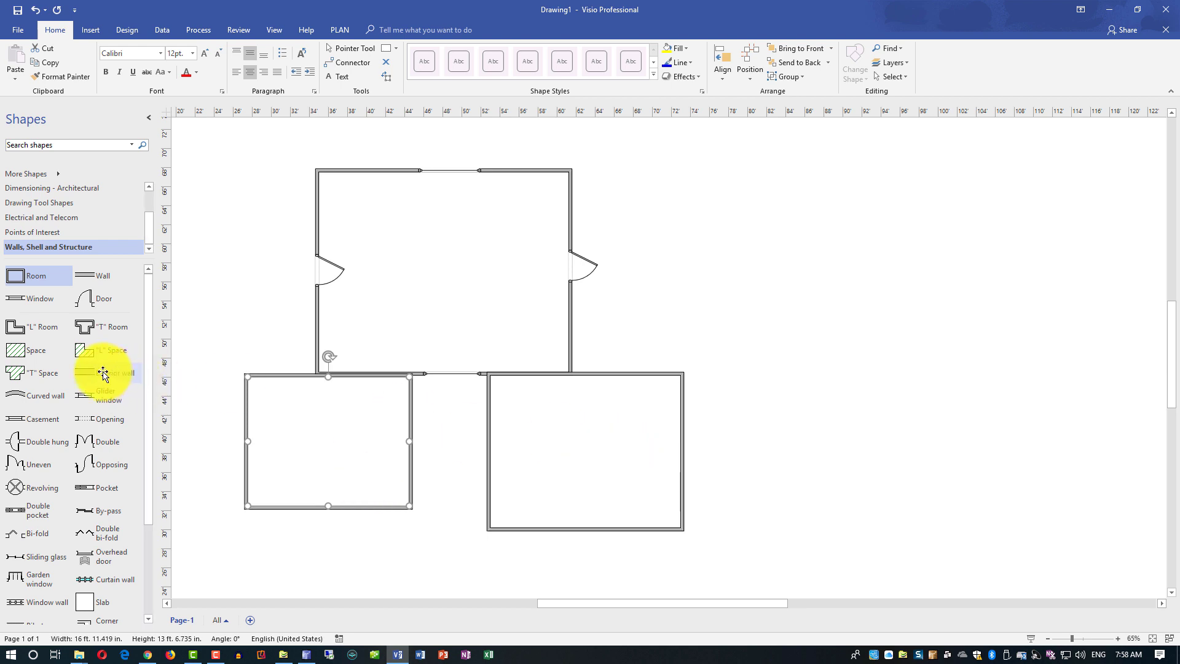
Put a door in the lower-right room's right wall and a window in the lower-left room's left wall.
{"action": "left_click_drag", "start_coordinate": [90, 303], "coordinate": [676, 463]}
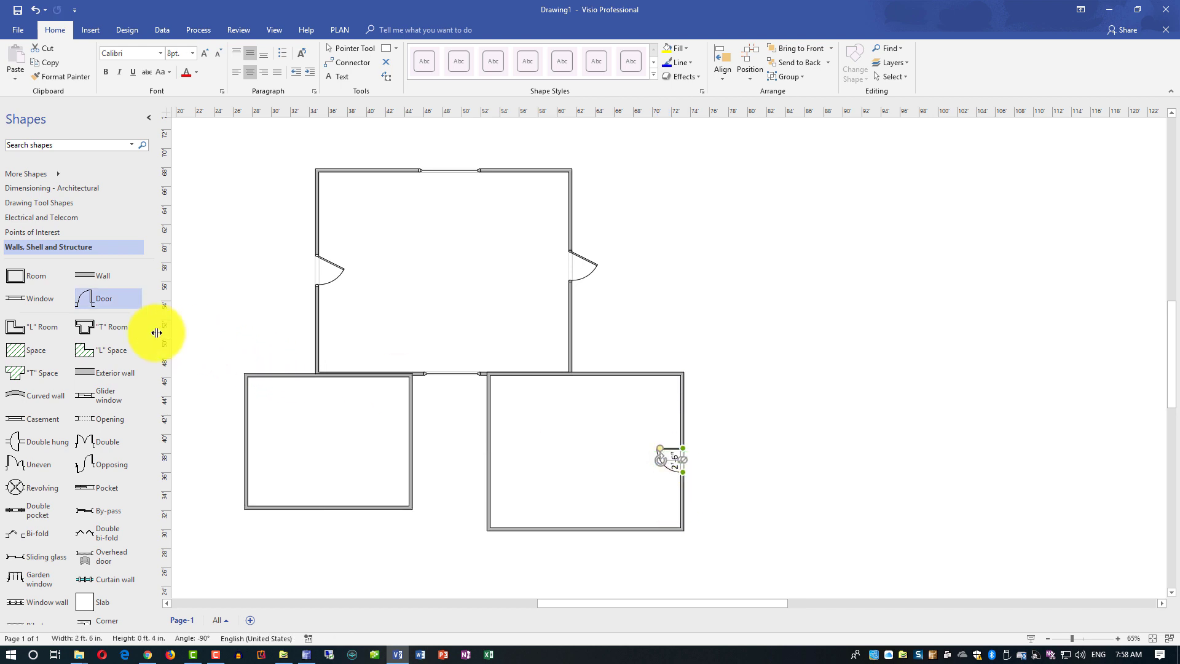
{"action": "left_click_drag", "start_coordinate": [149, 360], "coordinate": [223, 445]}
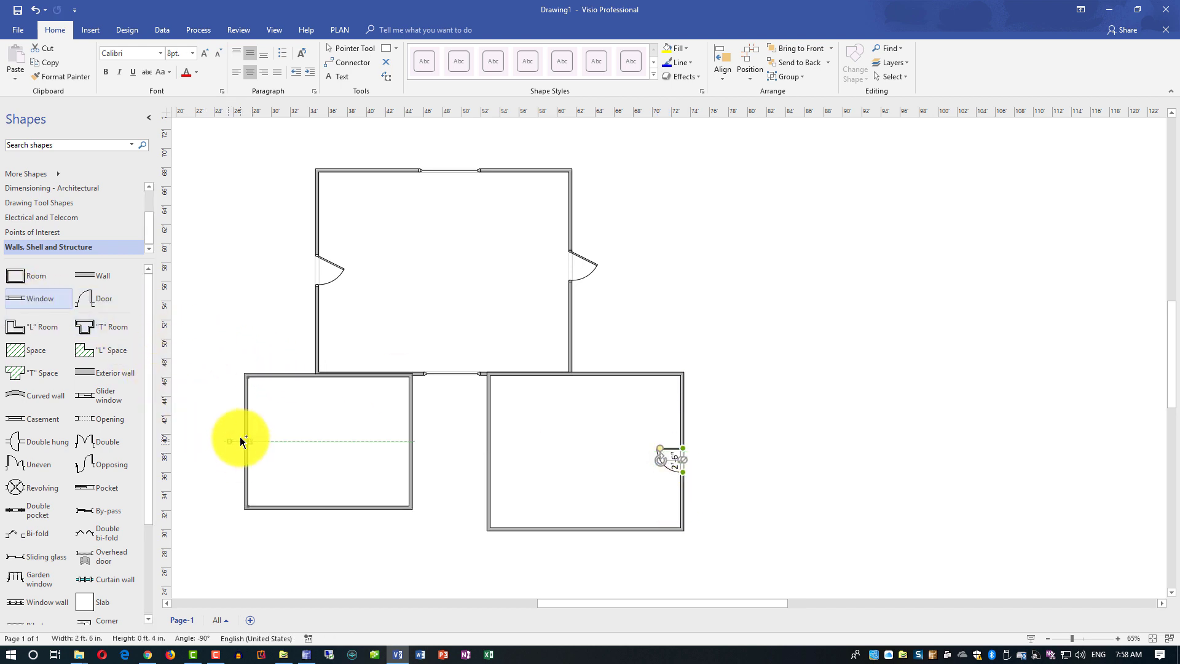
{"action": "left_click_drag", "start_coordinate": [67, 324], "coordinate": [246, 467]}
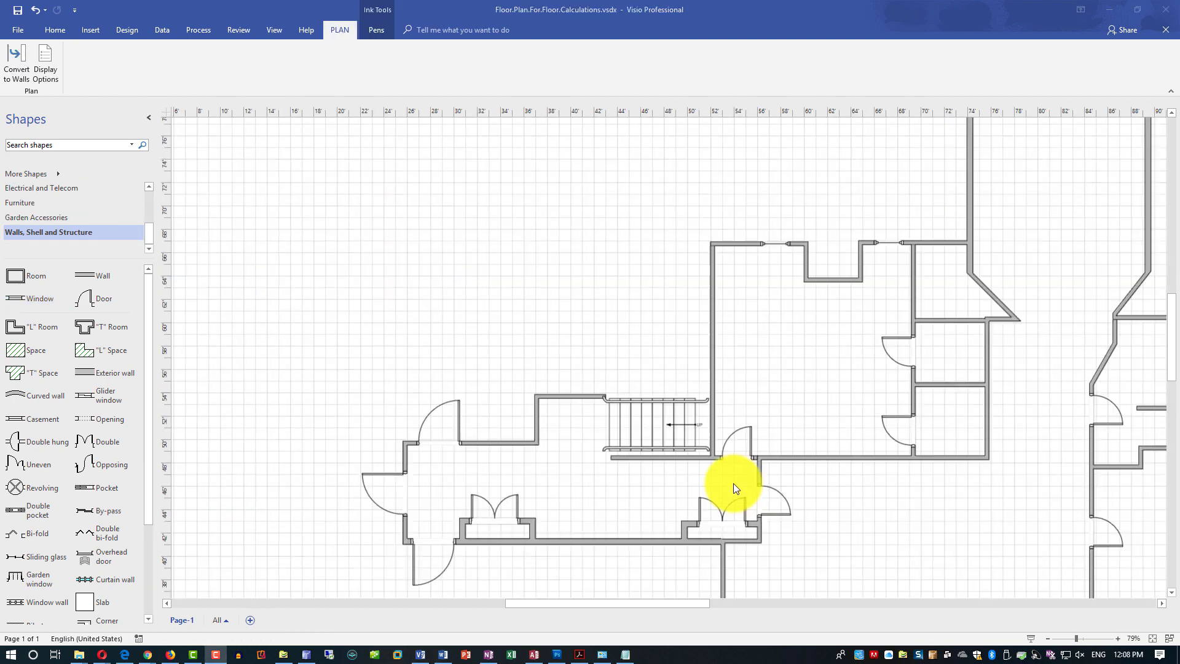
Add and stretch Wall shapes on the plan's left side to close off a new room.
{"action": "scroll", "coordinate": [737, 482], "scroll_direction": "down", "scroll_amount": 3}
{"action": "left_click_drag", "start_coordinate": [86, 272], "coordinate": [408, 469]}
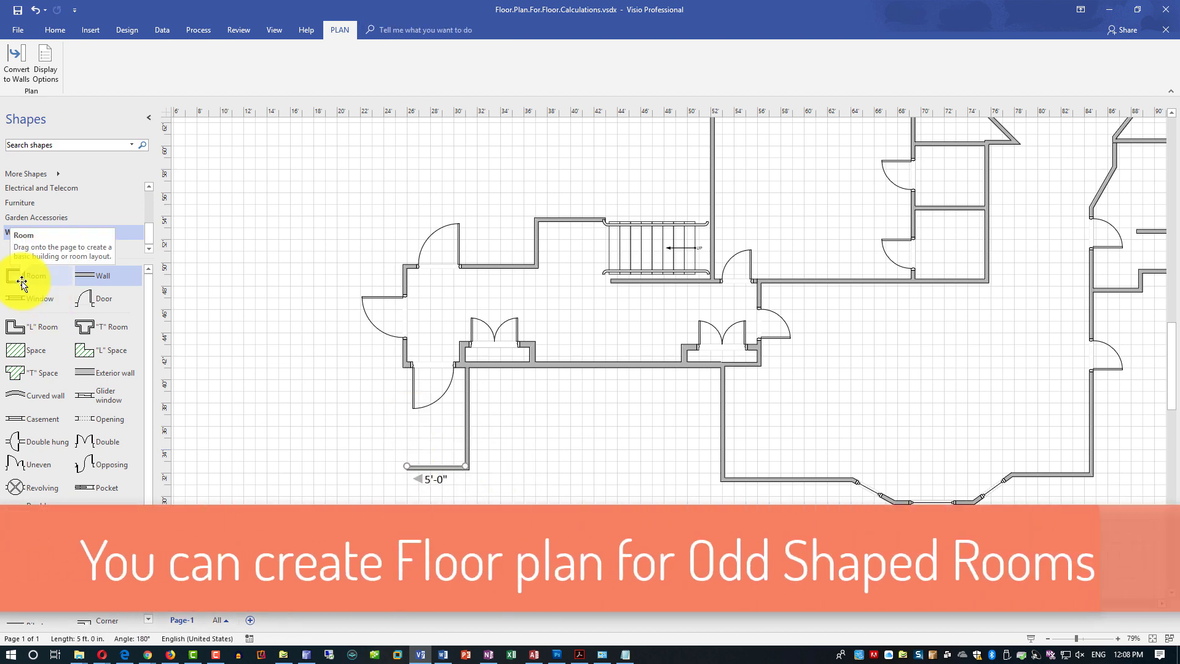
{"action": "left_click_drag", "start_coordinate": [21, 282], "coordinate": [350, 313]}
{"action": "key", "text": "ctrl+z"}
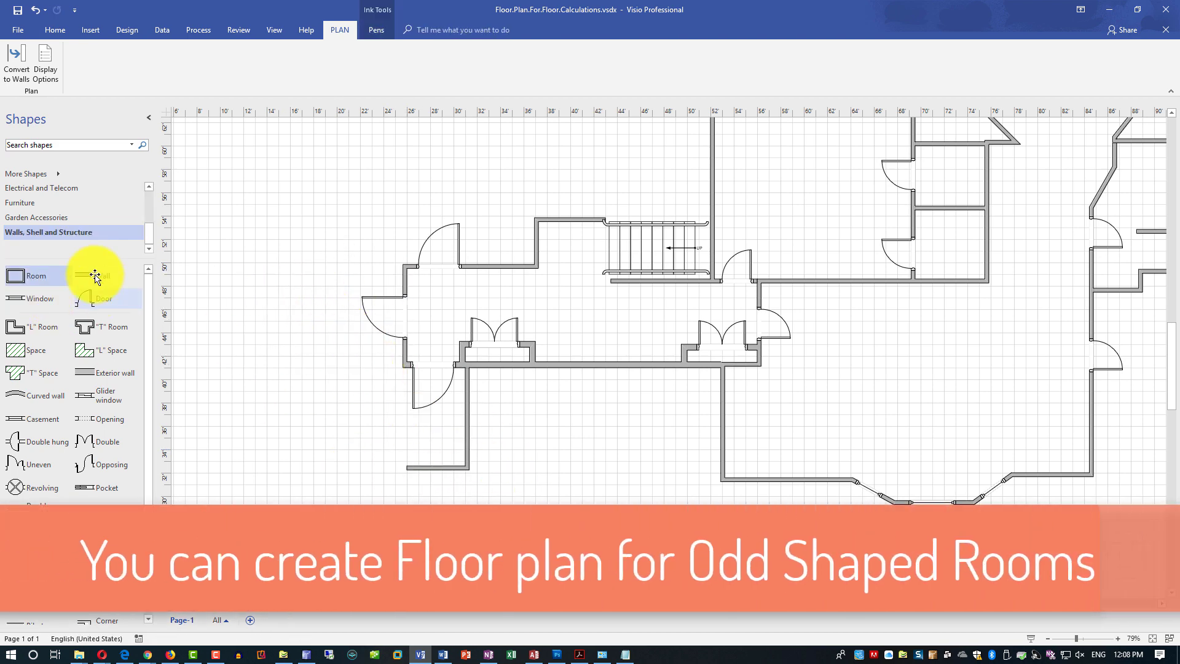
{"action": "mouse_move", "coordinate": [86, 275]}
{"action": "left_mouse_down"}
{"action": "mouse_move", "coordinate": [335, 263]}
{"action": "mouse_move", "coordinate": [343, 280]}
{"action": "mouse_move", "coordinate": [220, 268]}
{"action": "mouse_move", "coordinate": [245, 298]}
{"action": "mouse_move", "coordinate": [453, 321]}
{"action": "mouse_move", "coordinate": [219, 400]}
{"action": "mouse_move", "coordinate": [220, 437]}
{"action": "mouse_move", "coordinate": [277, 323]}
{"action": "mouse_move", "coordinate": [327, 465]}
{"action": "mouse_move", "coordinate": [411, 437]}
{"action": "mouse_move", "coordinate": [401, 432]}
{"action": "mouse_move", "coordinate": [418, 485]}
{"action": "mouse_move", "coordinate": [408, 464]}
{"action": "left_mouse_up"}
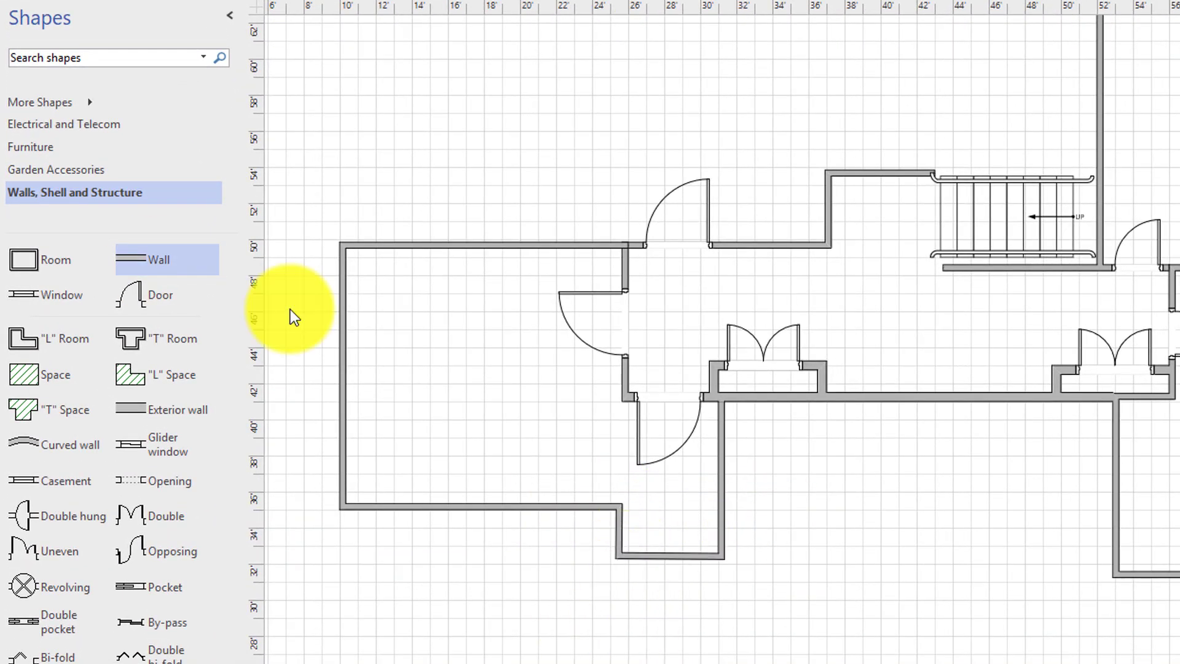
{"action": "left_click_drag", "start_coordinate": [167, 259], "coordinate": [626, 562]}
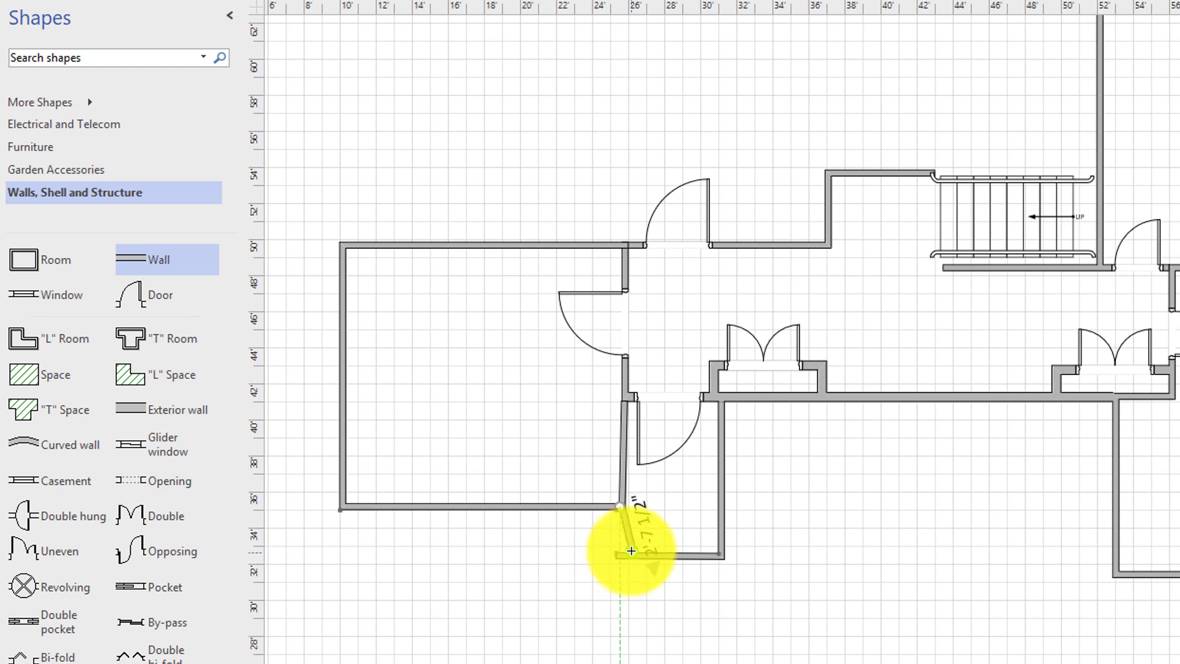
{"action": "mouse_move", "coordinate": [621, 507]}
{"action": "left_mouse_down"}
{"action": "mouse_move", "coordinate": [596, 506]}
{"action": "mouse_move", "coordinate": [621, 517]}
{"action": "mouse_move", "coordinate": [625, 508]}
{"action": "mouse_move", "coordinate": [617, 518]}
{"action": "left_mouse_up"}
{"action": "scroll", "coordinate": [795, 547], "scroll_direction": "up", "scroll_amount": 3}
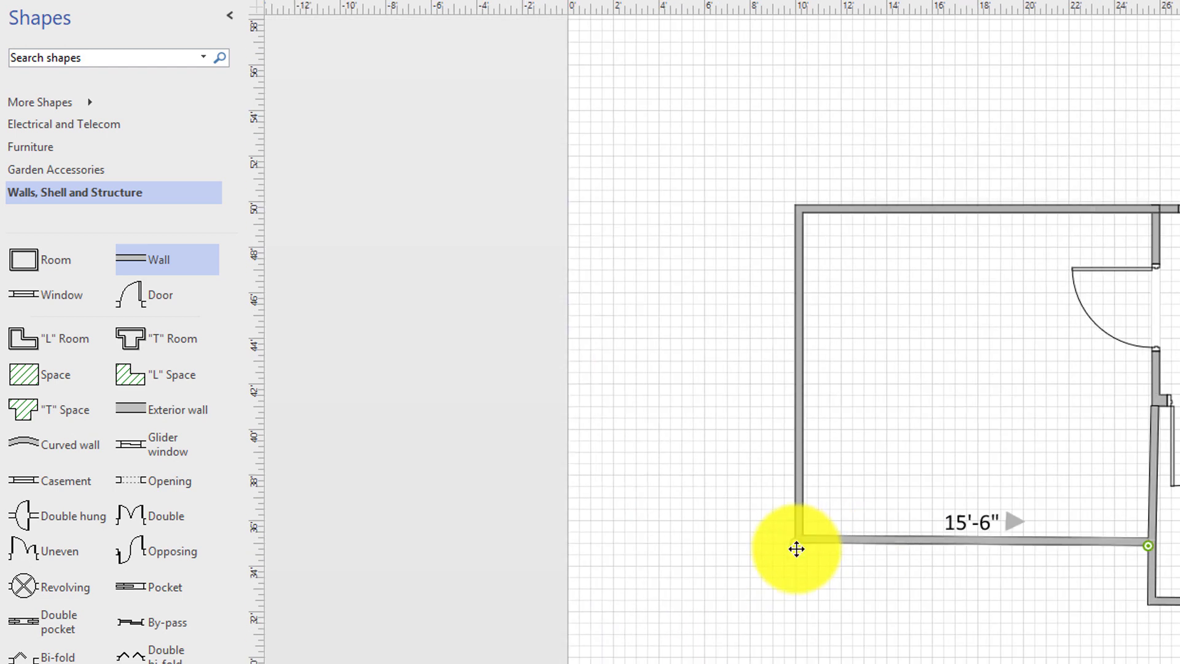
{"action": "left_click", "coordinate": [829, 627]}
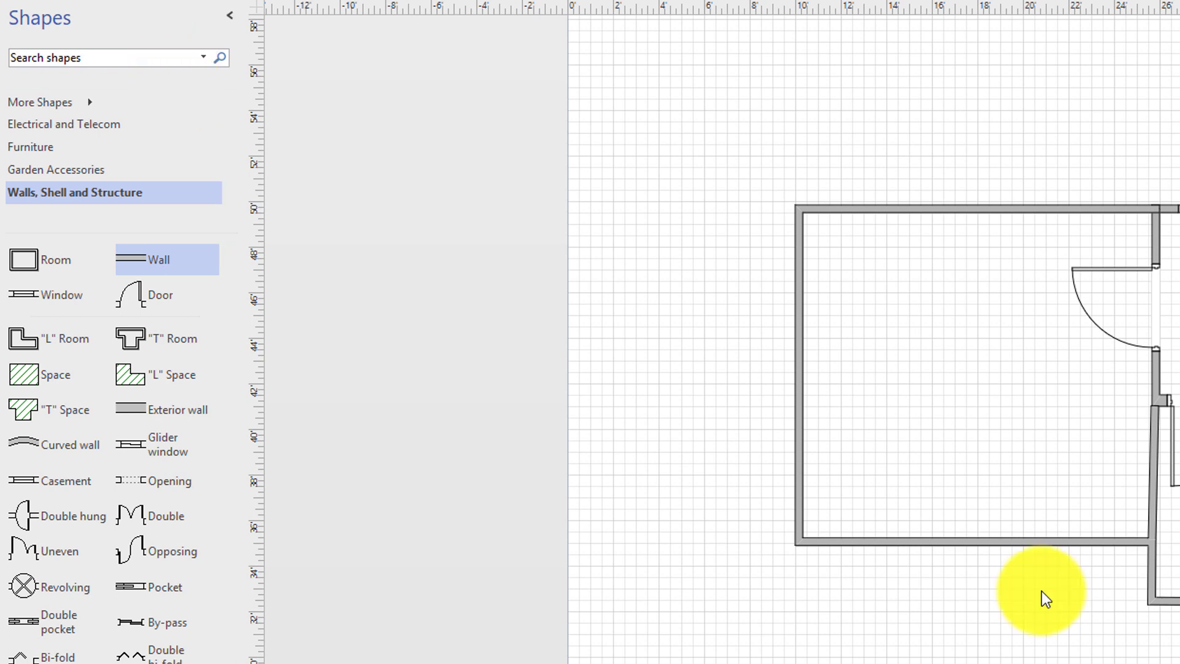
{"action": "left_click_drag", "start_coordinate": [1151, 598], "coordinate": [1152, 406]}
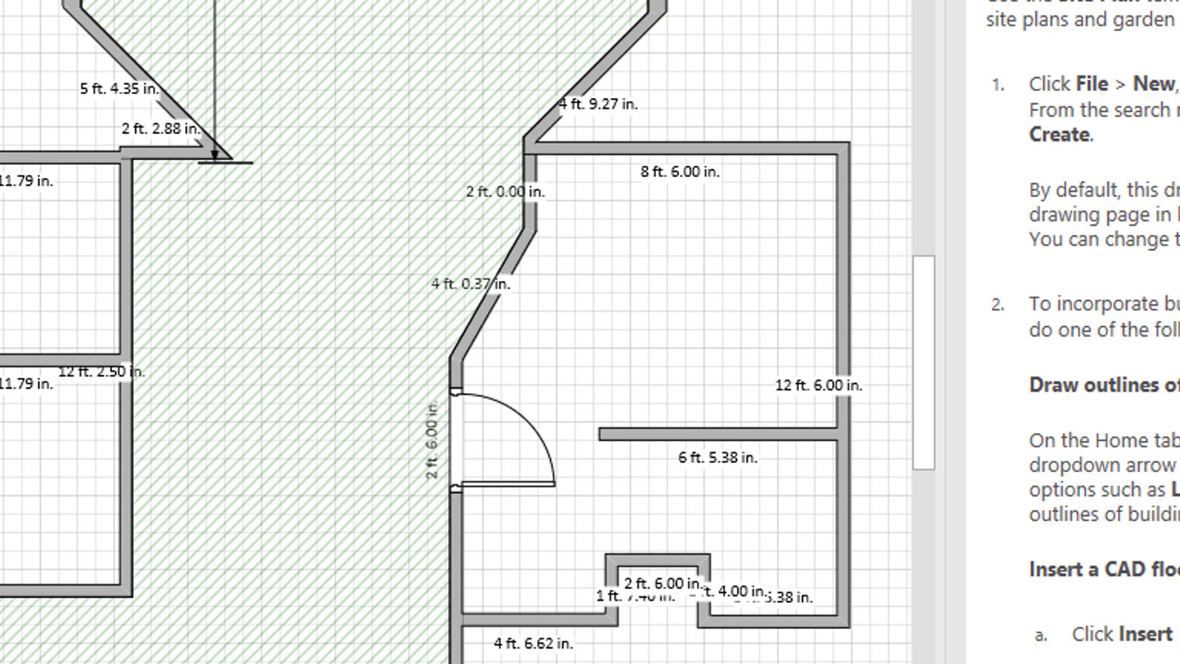
Drop an Office space into the upper room and auto-size it to 112 sq. ft.
{"action": "left_click_drag", "start_coordinate": [3, 325], "coordinate": [654, 369]}
{"action": "left_click_drag", "start_coordinate": [467, 182], "coordinate": [592, 303]}
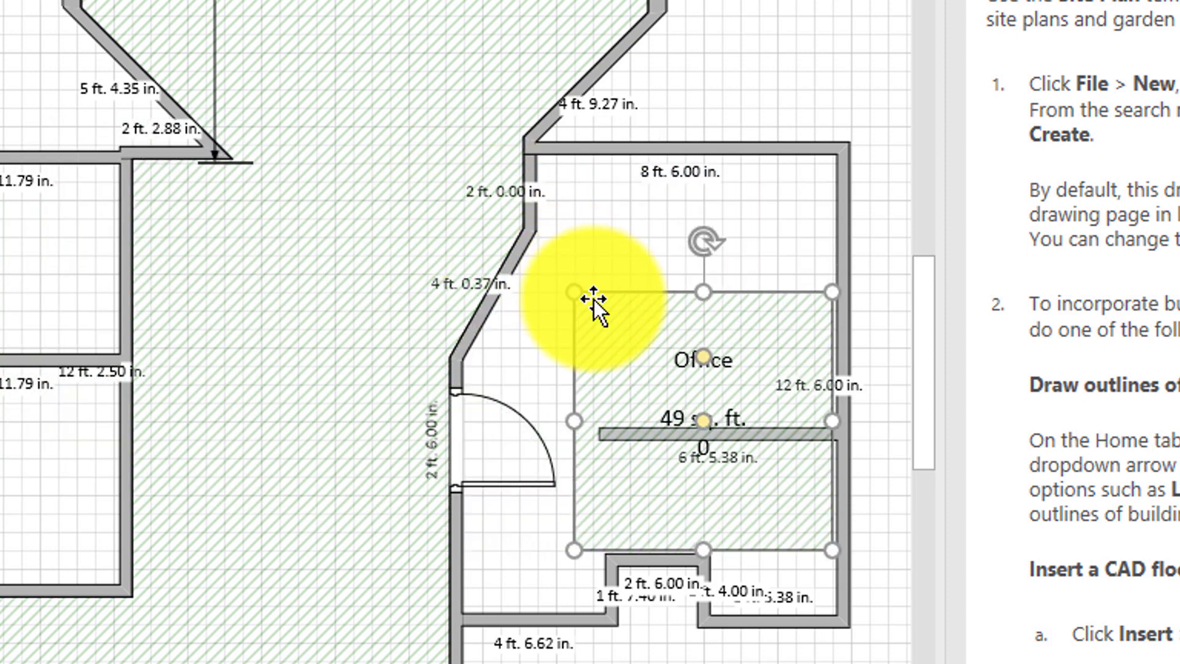
{"action": "left_click_drag", "start_coordinate": [823, 549], "coordinate": [739, 302]}
{"action": "right_click", "coordinate": [741, 299]}
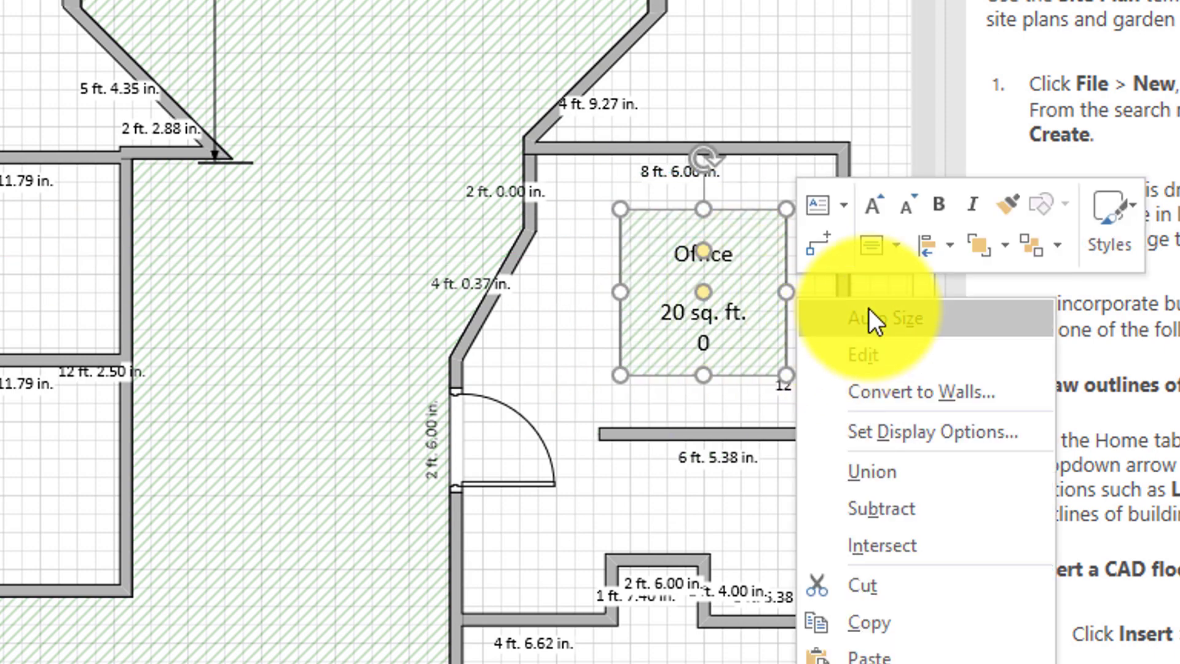
{"action": "left_click", "coordinate": [868, 311]}
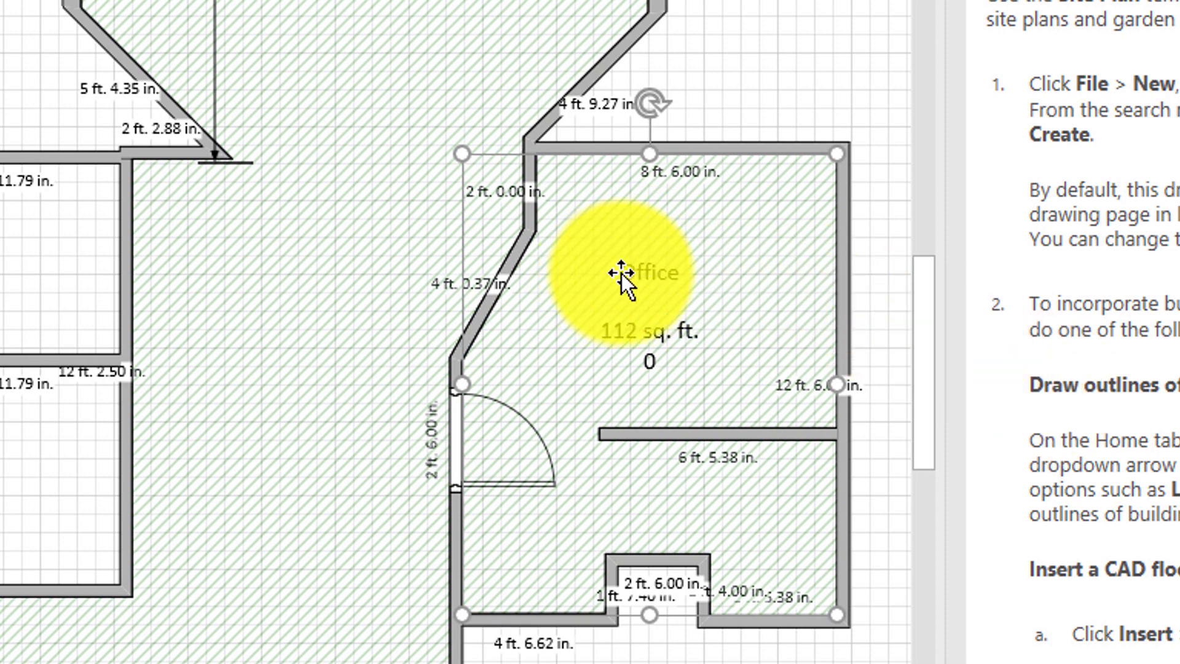
Label the lower room 'Closet'.
{"action": "double_click", "coordinate": [670, 577]}
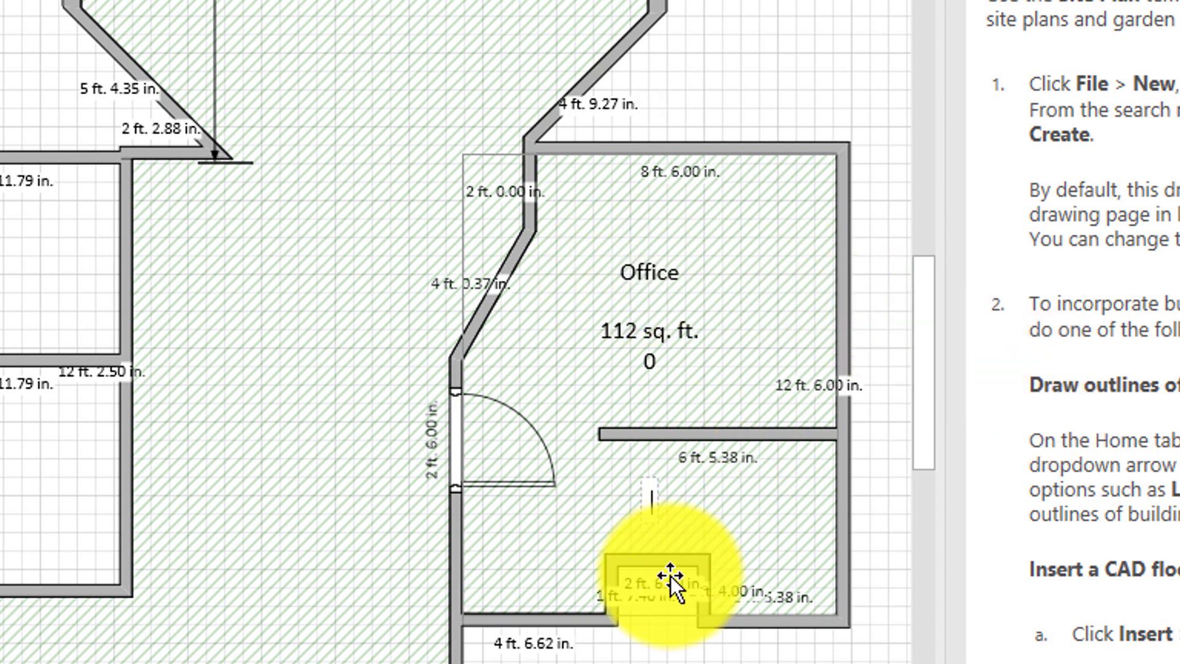
{"action": "type", "text": "Closet"}
{"action": "left_click", "coordinate": [721, 70]}
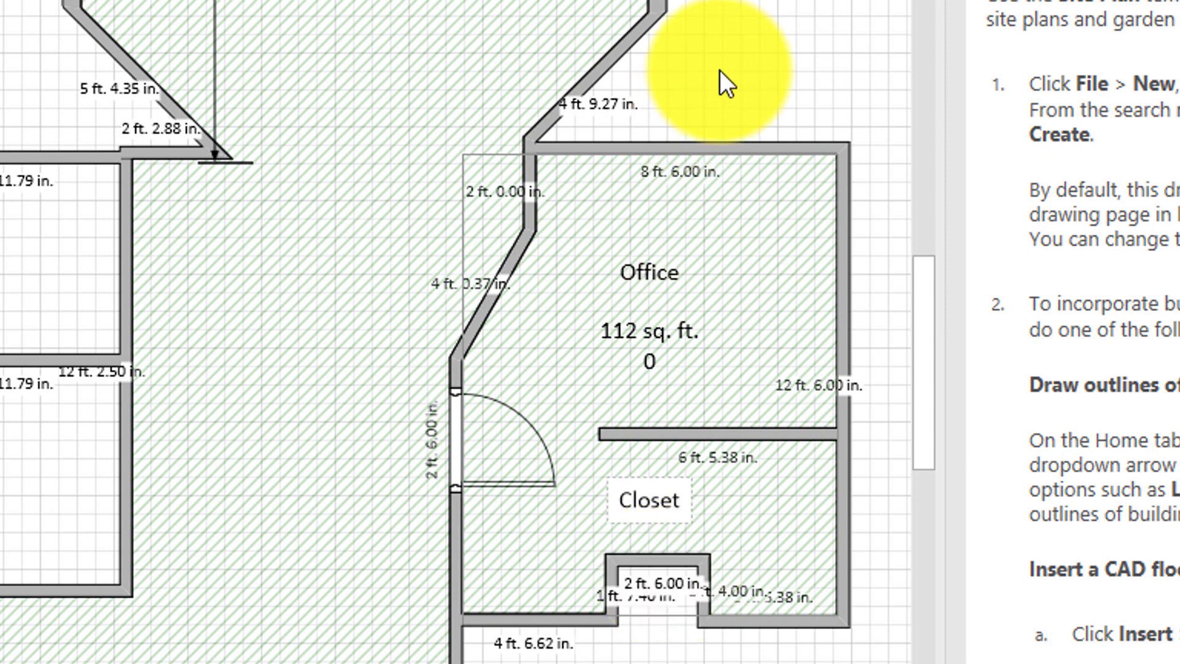
{"action": "left_click", "coordinate": [750, 319]}
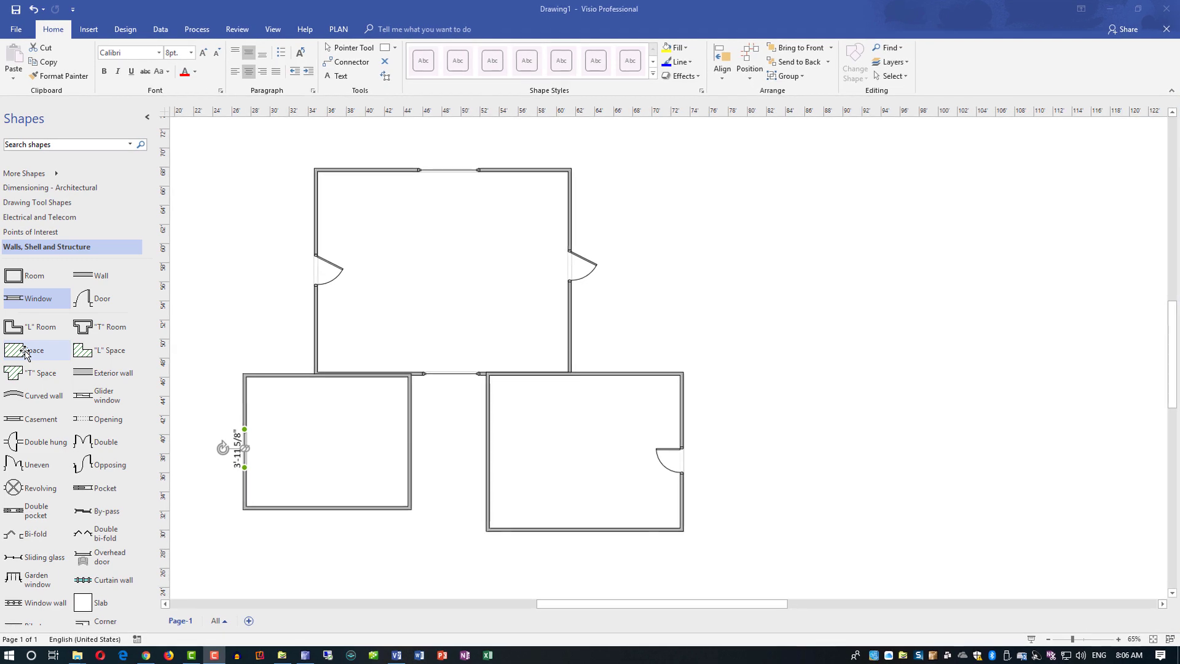
Drop a Space into the top room and auto-size it to 551 sq. ft.
{"action": "left_click_drag", "start_coordinate": [43, 355], "coordinate": [444, 274]}
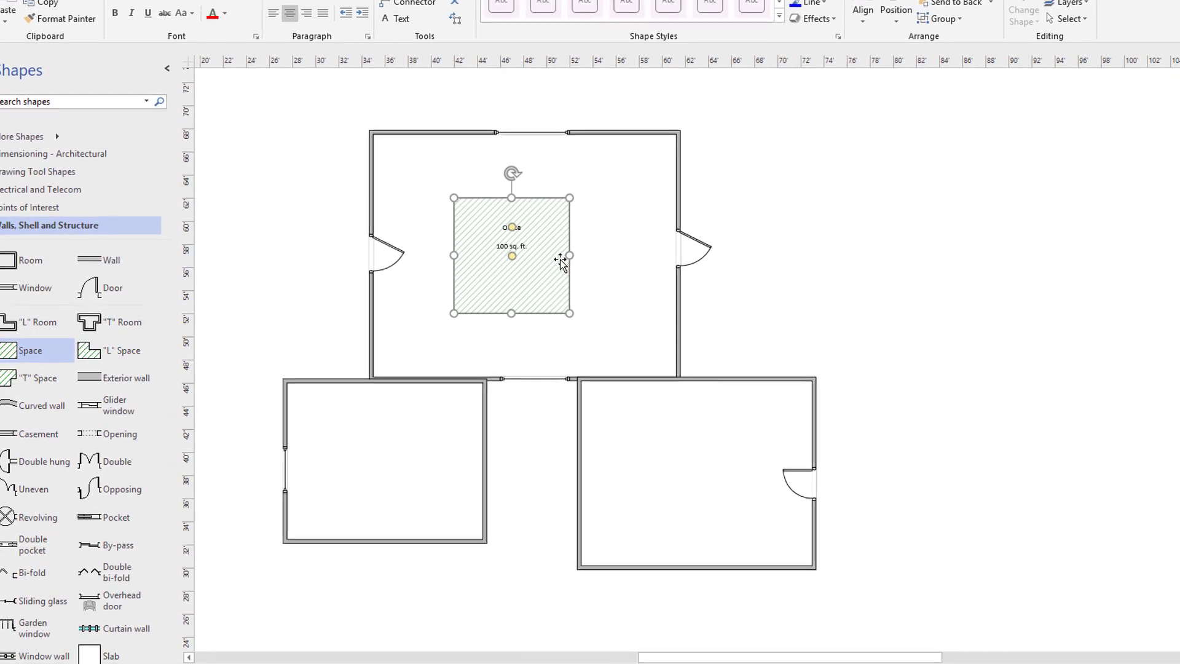
{"action": "right_click", "coordinate": [577, 243]}
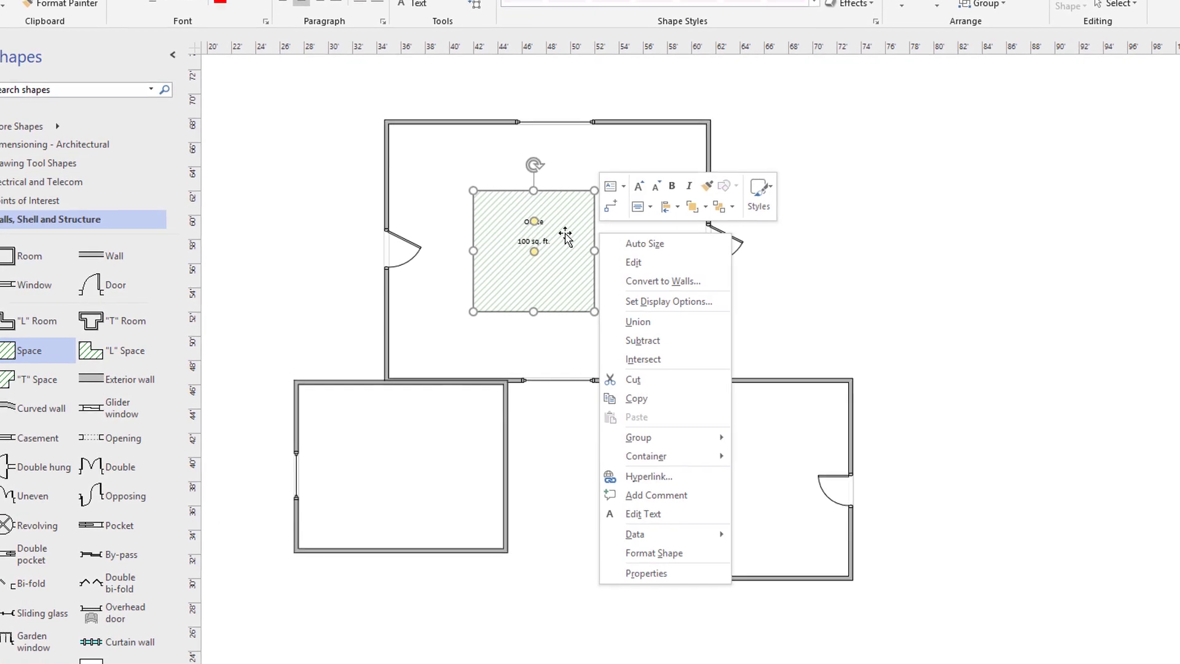
{"action": "left_click", "coordinate": [639, 244]}
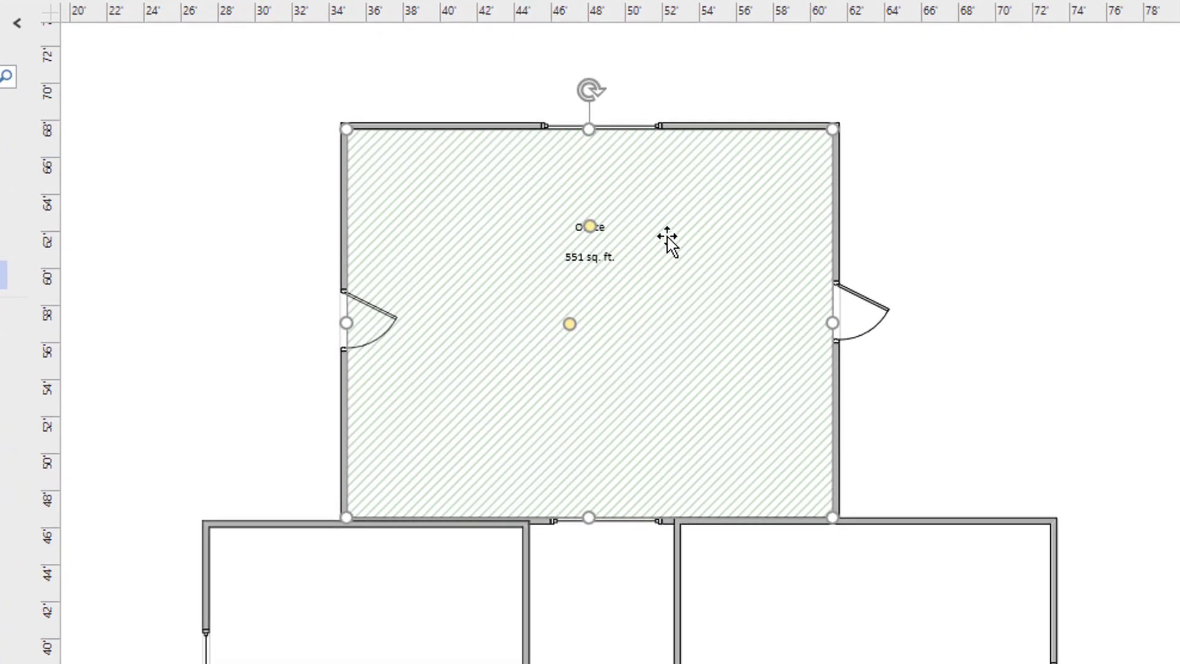
Set the new space's use to Master Bedroom in its Shape Data.
{"action": "right_click", "coordinate": [721, 246]}
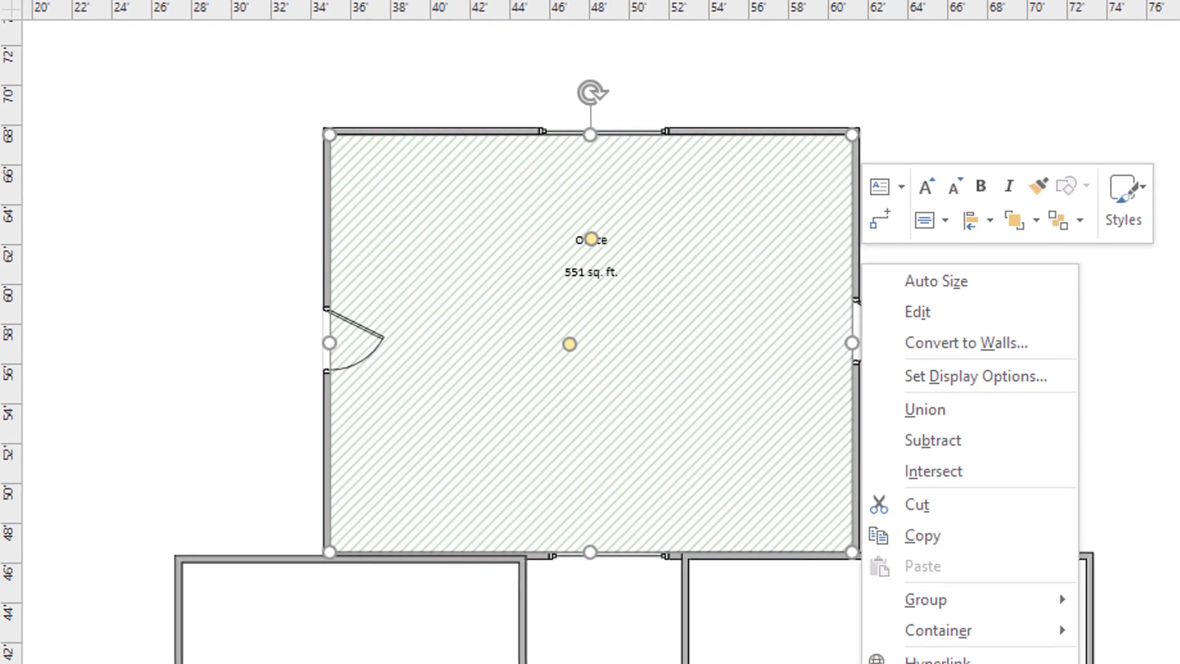
{"action": "left_click", "coordinate": [922, 662]}
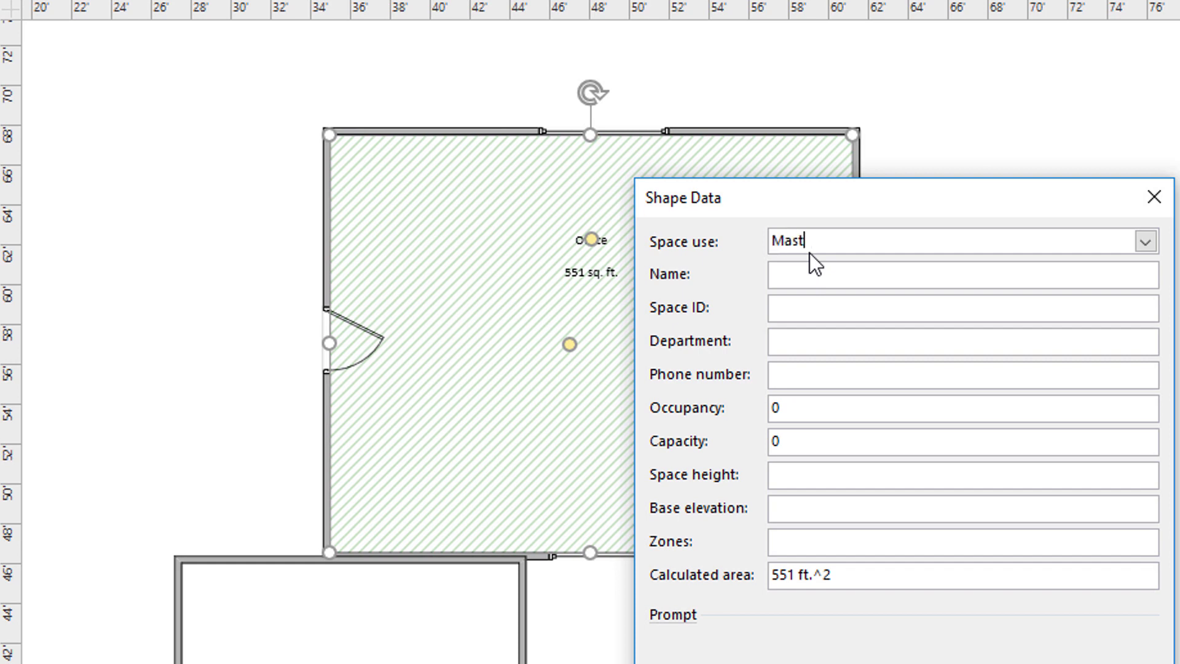
{"action": "type", "text": "Master Bedroom"}
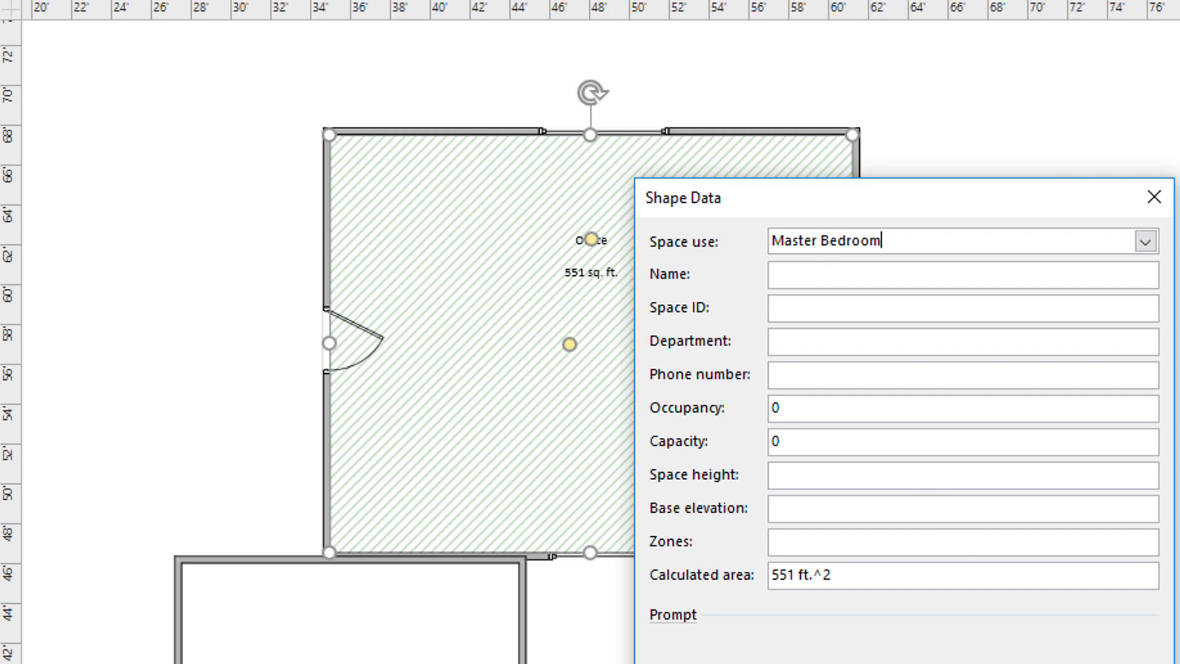
{"action": "key", "text": "Return"}
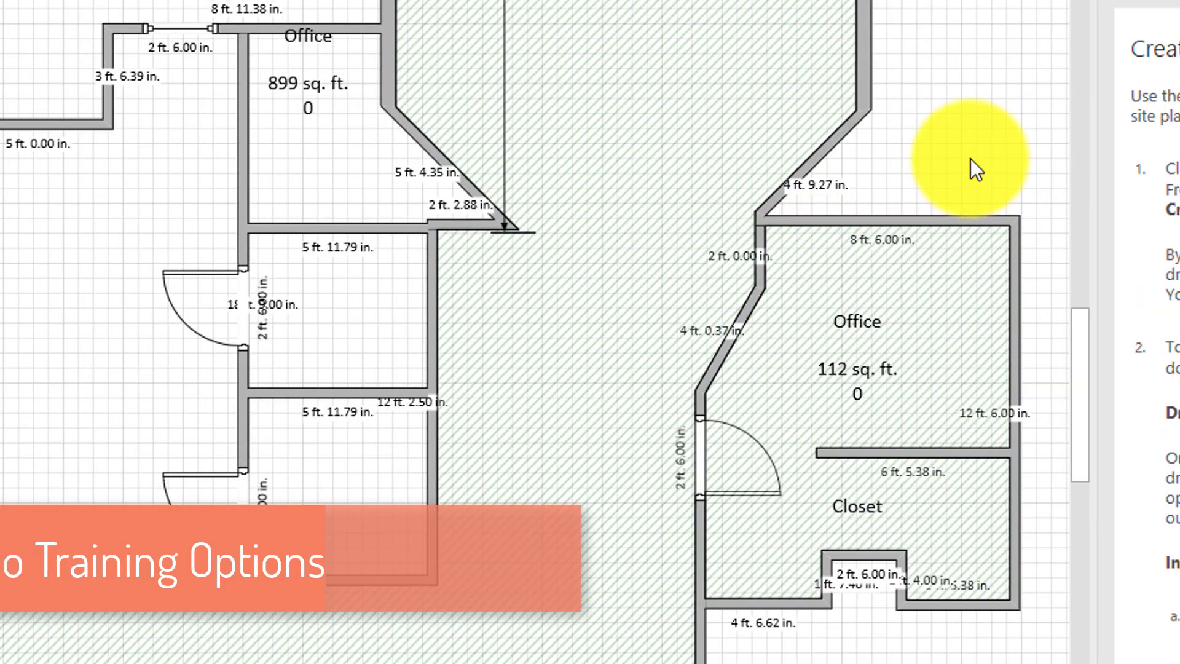
{"action": "right_click", "coordinate": [953, 297]}
Change the 112 sq. ft. space's use from Office to Closet.
{"action": "left_click", "coordinate": [1057, 646]}
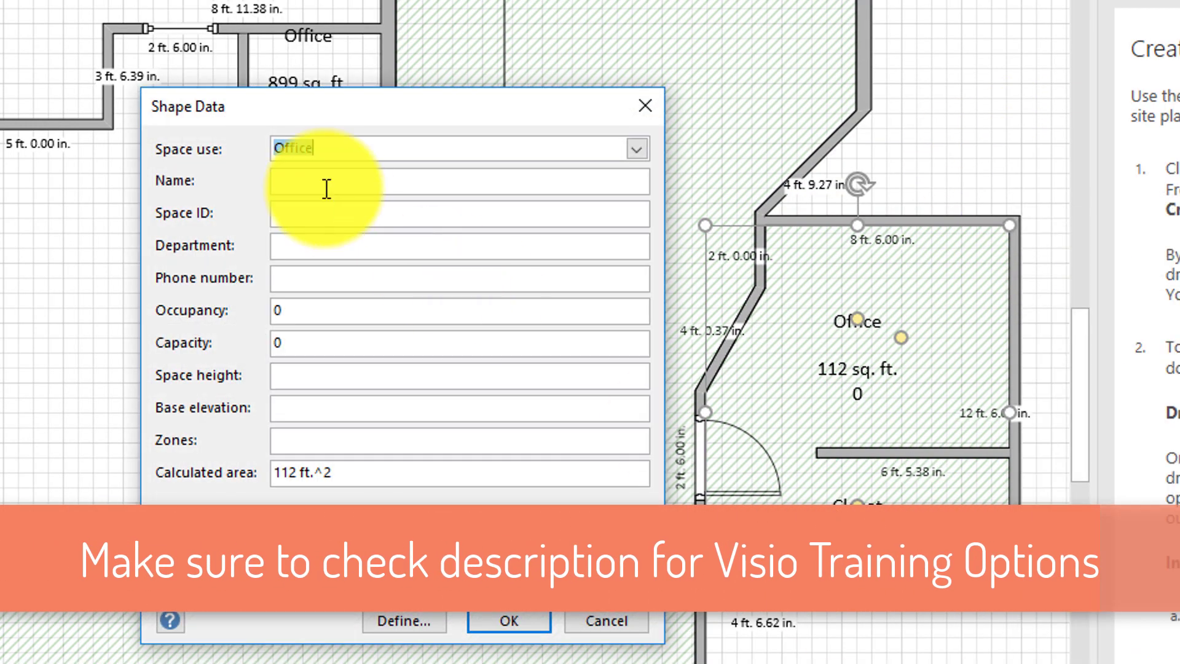
{"action": "type", "text": "Closet"}
{"action": "key", "text": "Return"}
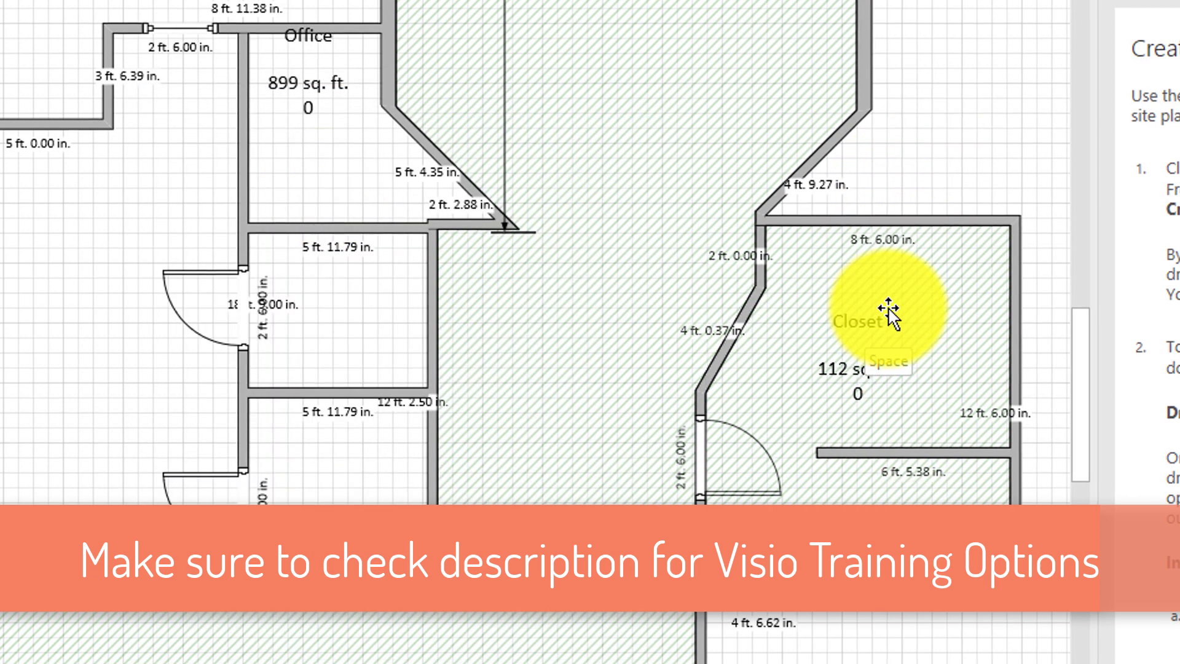
Dimension the closet's width and drag its right wall out to 10'-6 1/2".
{"action": "scroll", "coordinate": [882, 311], "scroll_direction": "down", "scroll_amount": 2}
{"action": "scroll", "coordinate": [897, 645], "scroll_direction": "right", "scroll_amount": 9}
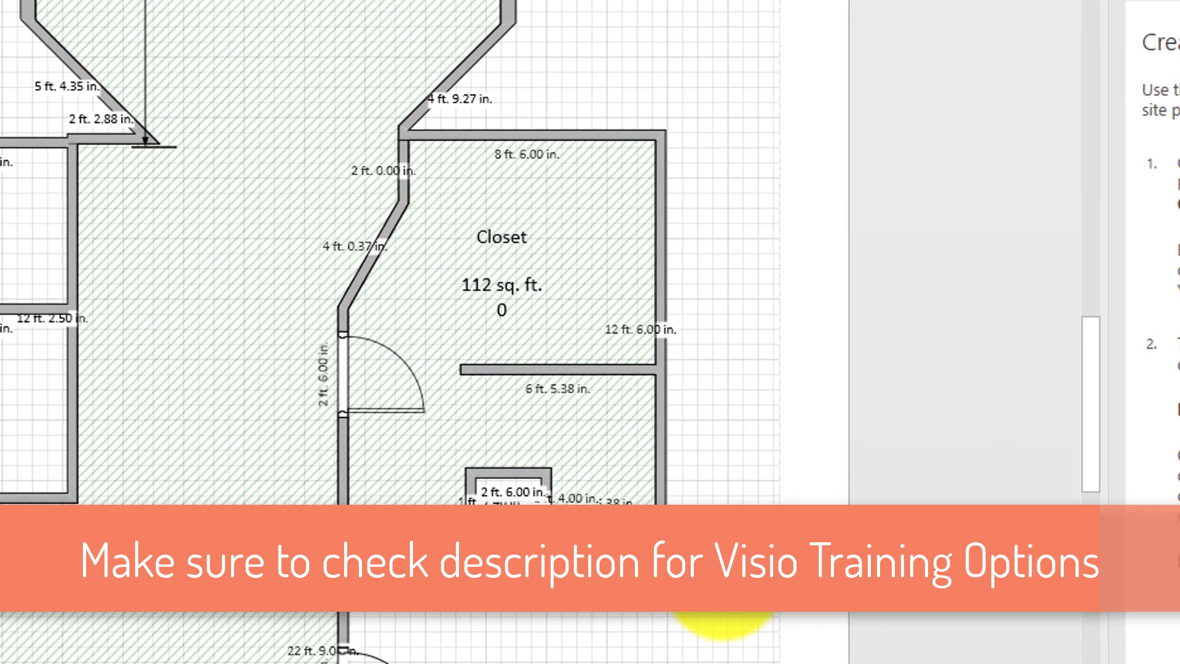
{"action": "left_click", "coordinate": [436, 293]}
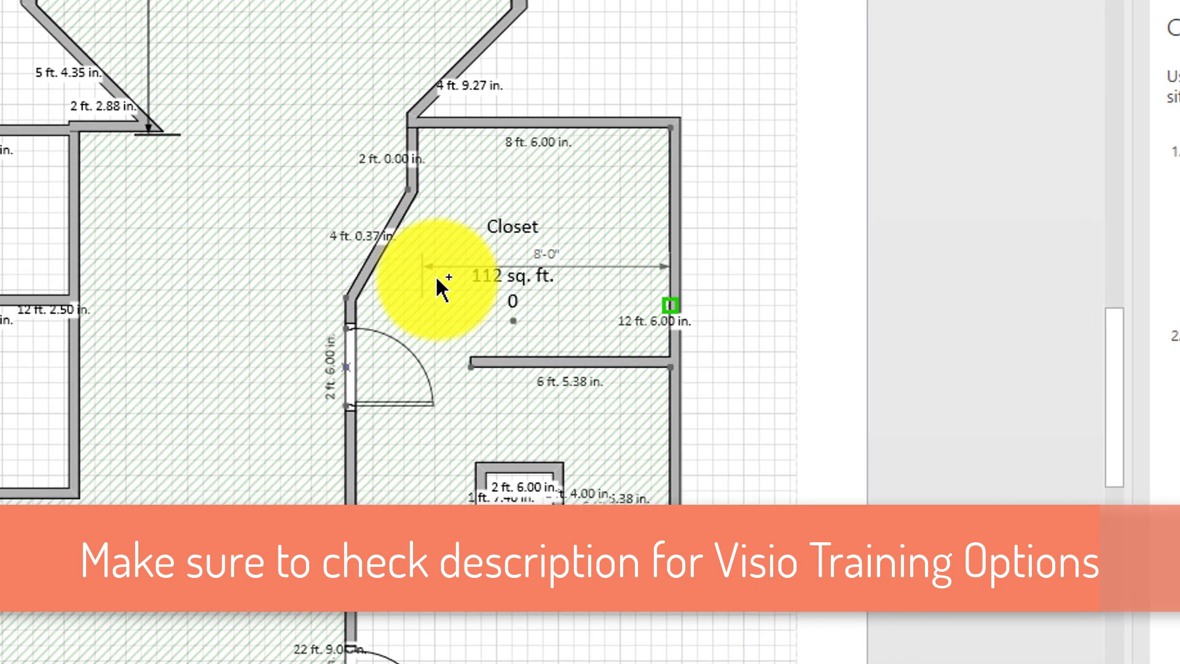
{"action": "left_click_drag", "start_coordinate": [421, 209], "coordinate": [370, 335]}
{"action": "left_click_drag", "start_coordinate": [678, 286], "coordinate": [723, 315]}
{"action": "left_click", "coordinate": [846, 270]}
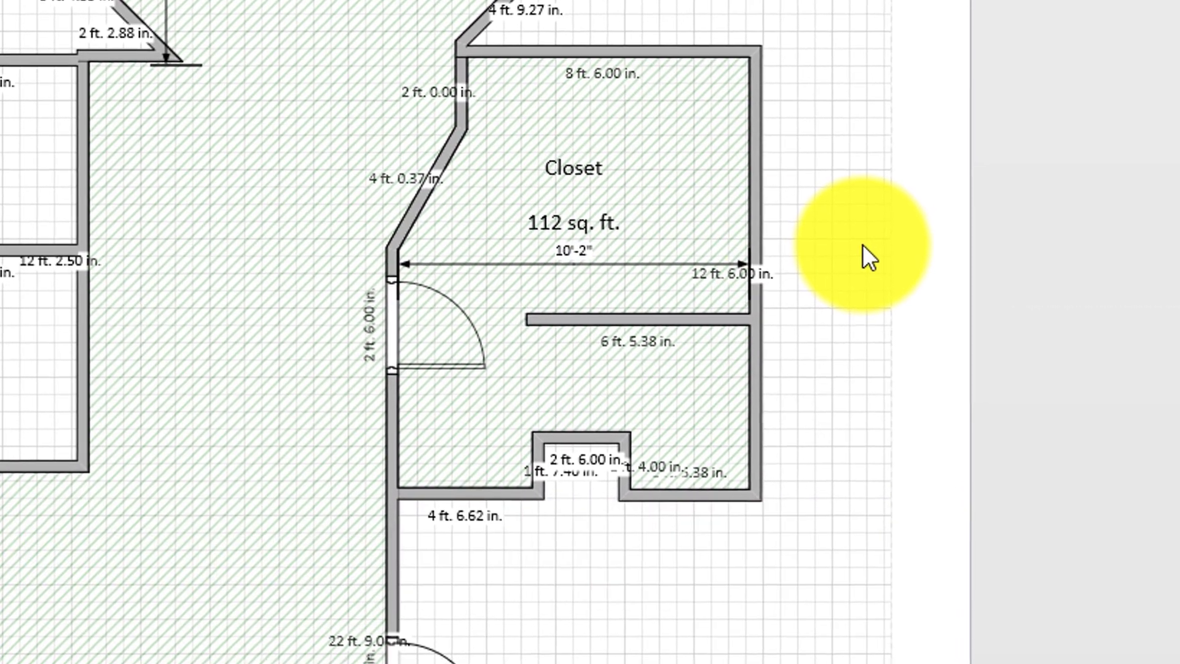
{"action": "left_click", "coordinate": [769, 205]}
{"action": "left_click_drag", "start_coordinate": [627, 203], "coordinate": [666, 271]}
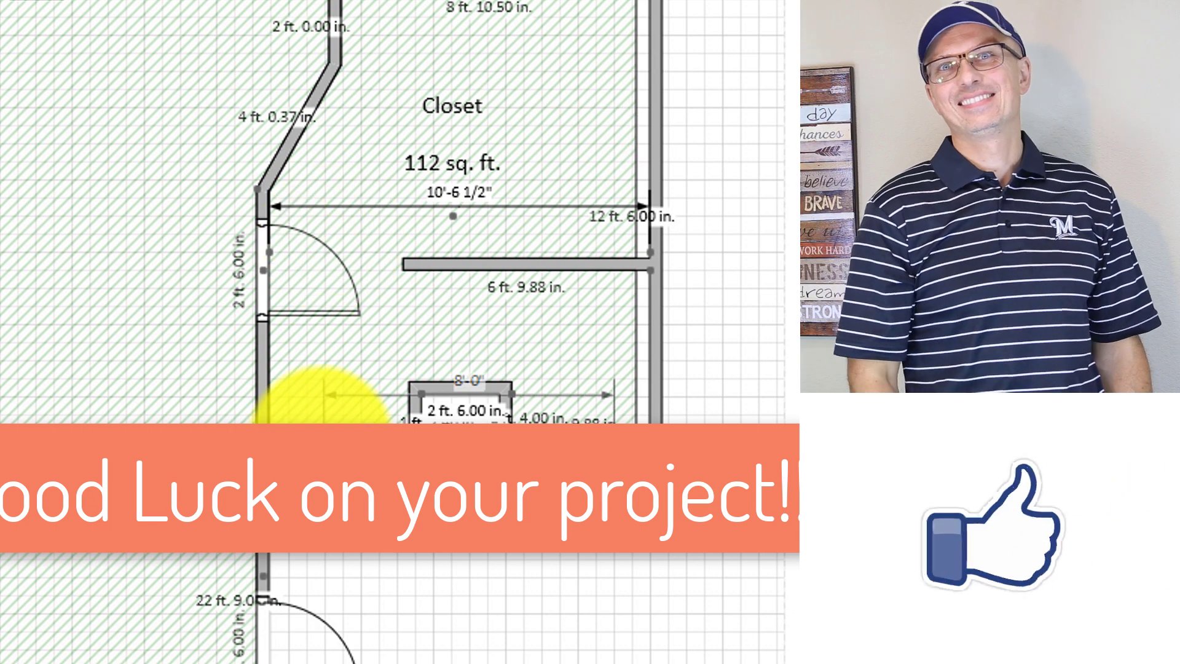
Show the New page's templates, such as Basic Diagram, Blank Drawing and Basic Flowchart.
{"action": "left_click_drag", "start_coordinate": [281, 214], "coordinate": [330, 15]}
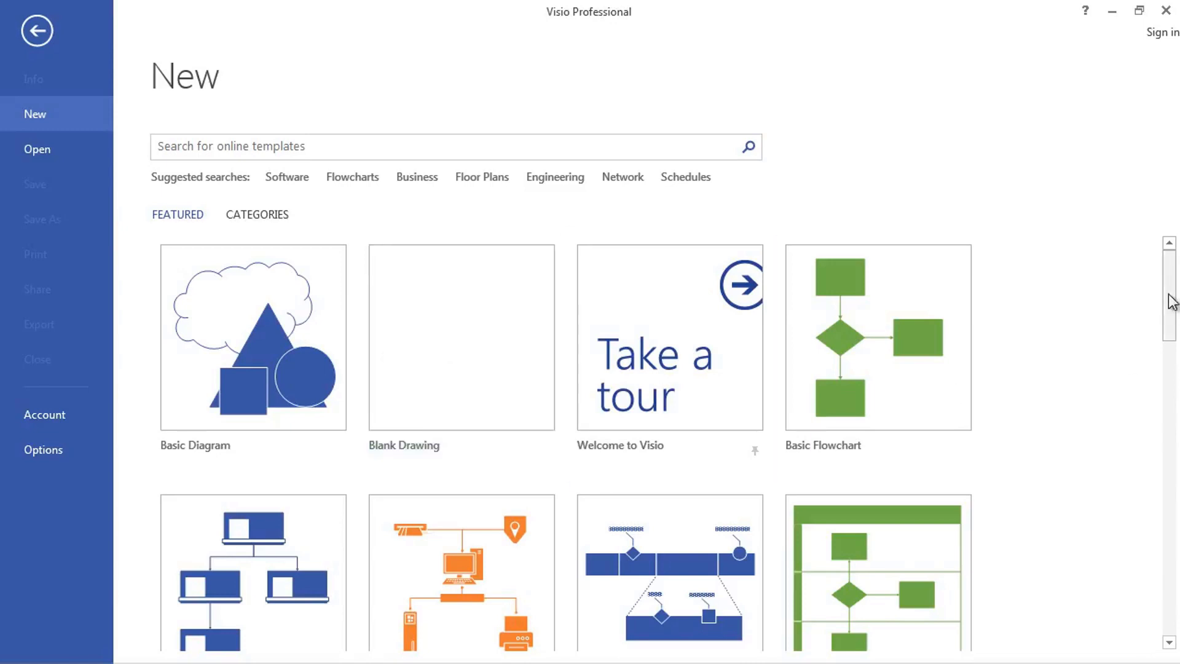
Create a new drawing from the Blank Drawing template.
{"action": "left_click_drag", "start_coordinate": [1172, 301], "coordinate": [1174, 335]}
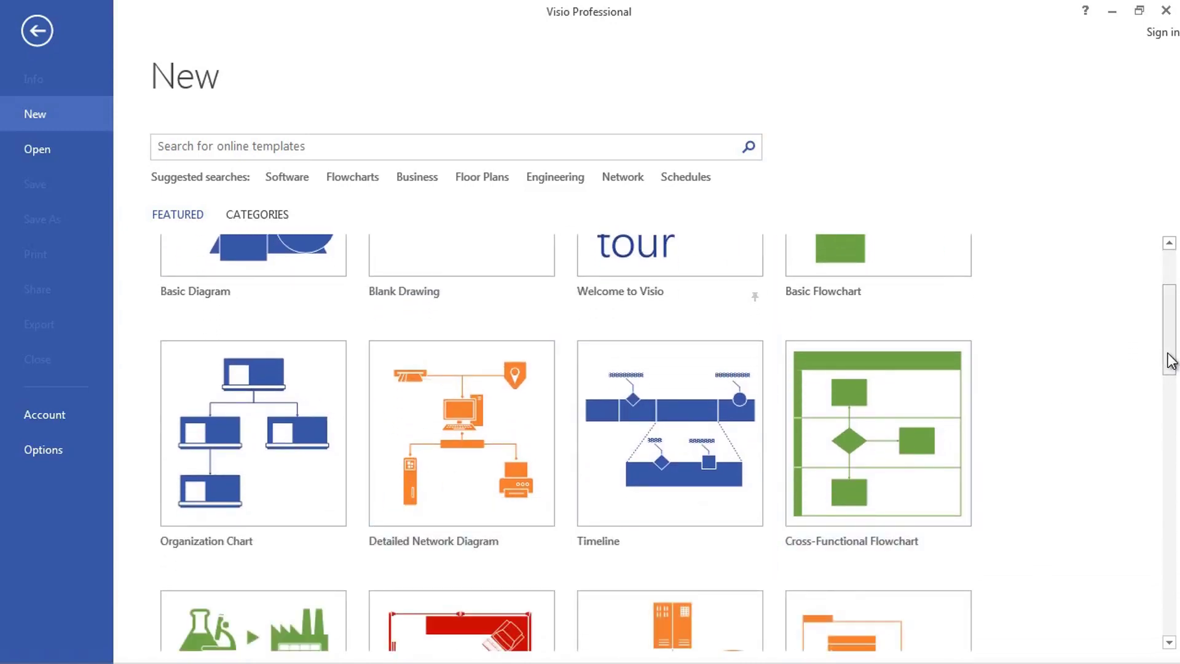
{"action": "left_click_drag", "start_coordinate": [1168, 358], "coordinate": [1167, 322]}
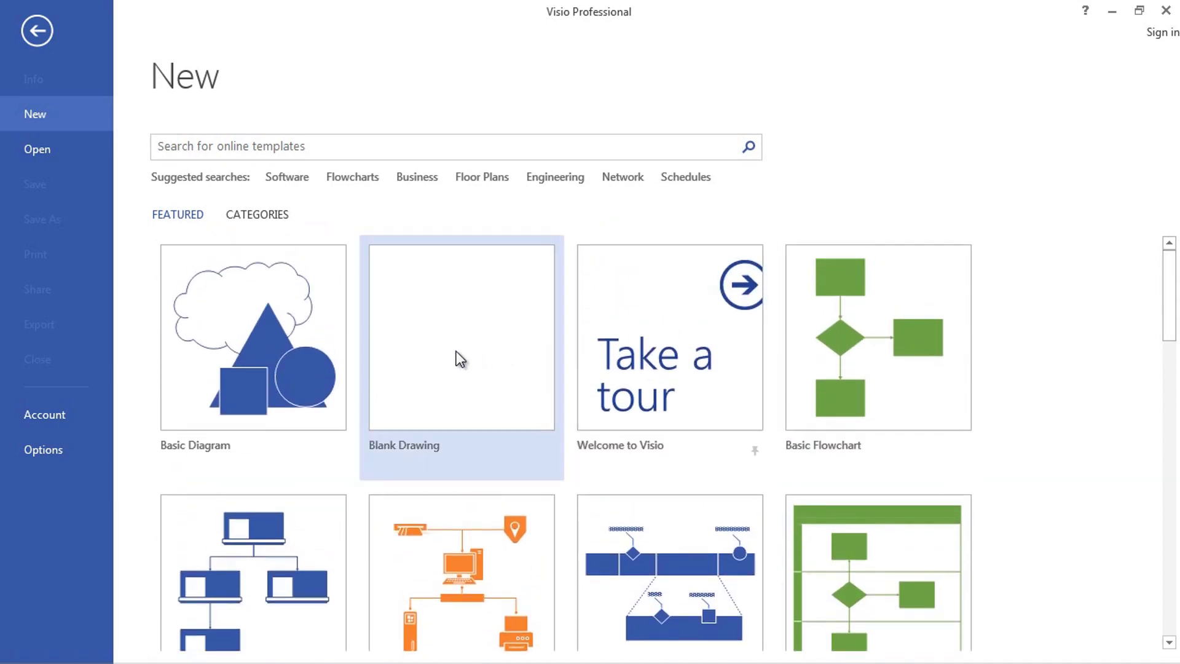
{"action": "left_click", "coordinate": [456, 352]}
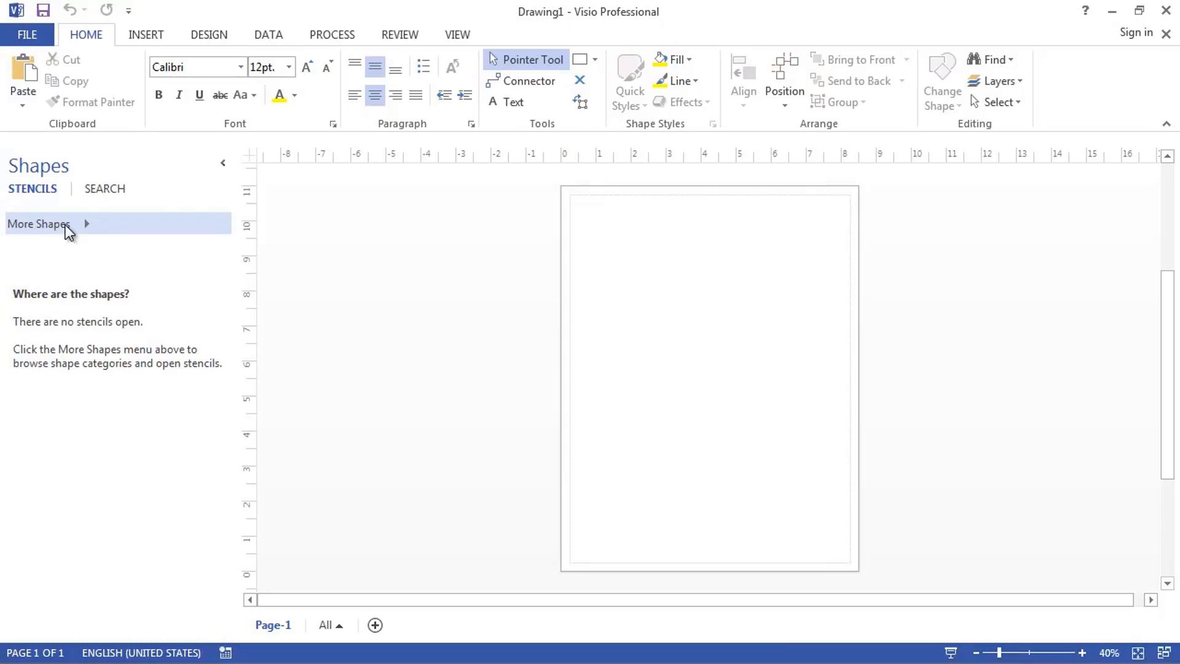
Load the Network and Peripherals - 3D stencil from More Shapes > Network and pick the Server shape.
{"action": "left_click", "coordinate": [69, 232]}
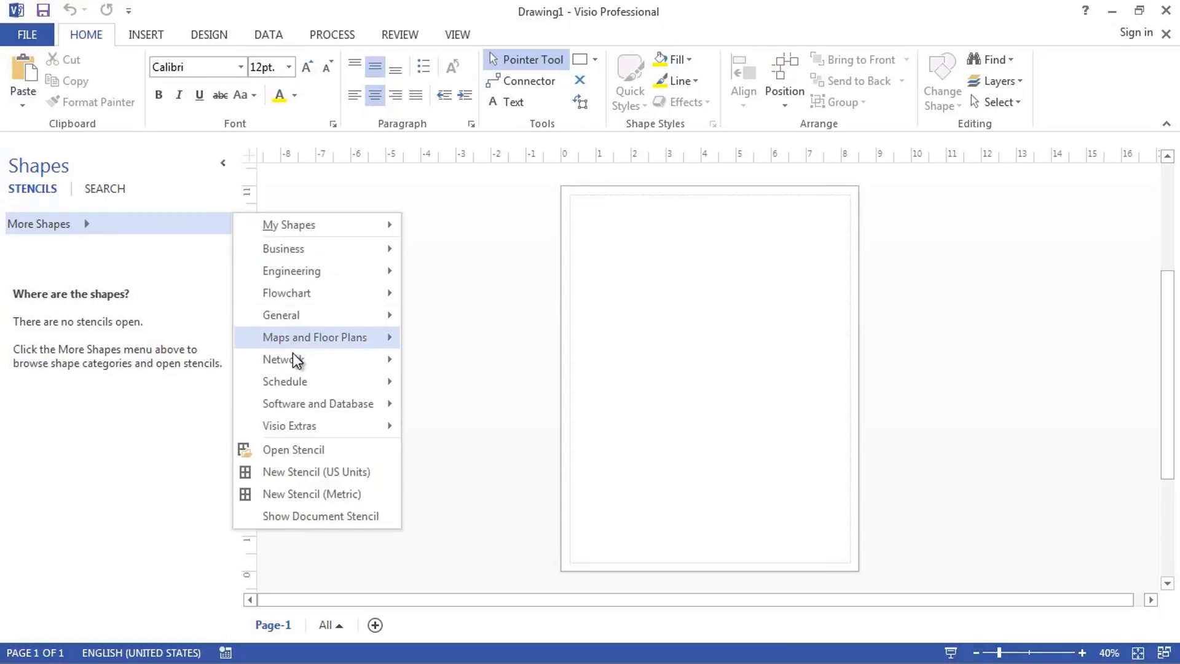
{"action": "mouse_move", "coordinate": [297, 362]}
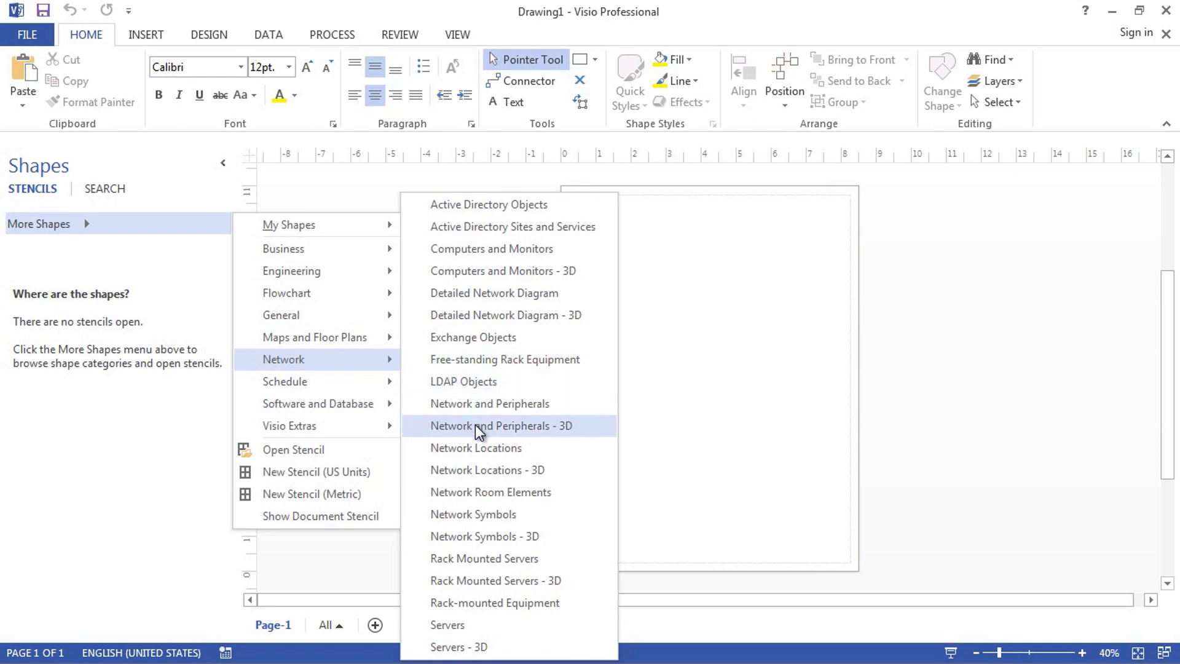
{"action": "left_click", "coordinate": [510, 427]}
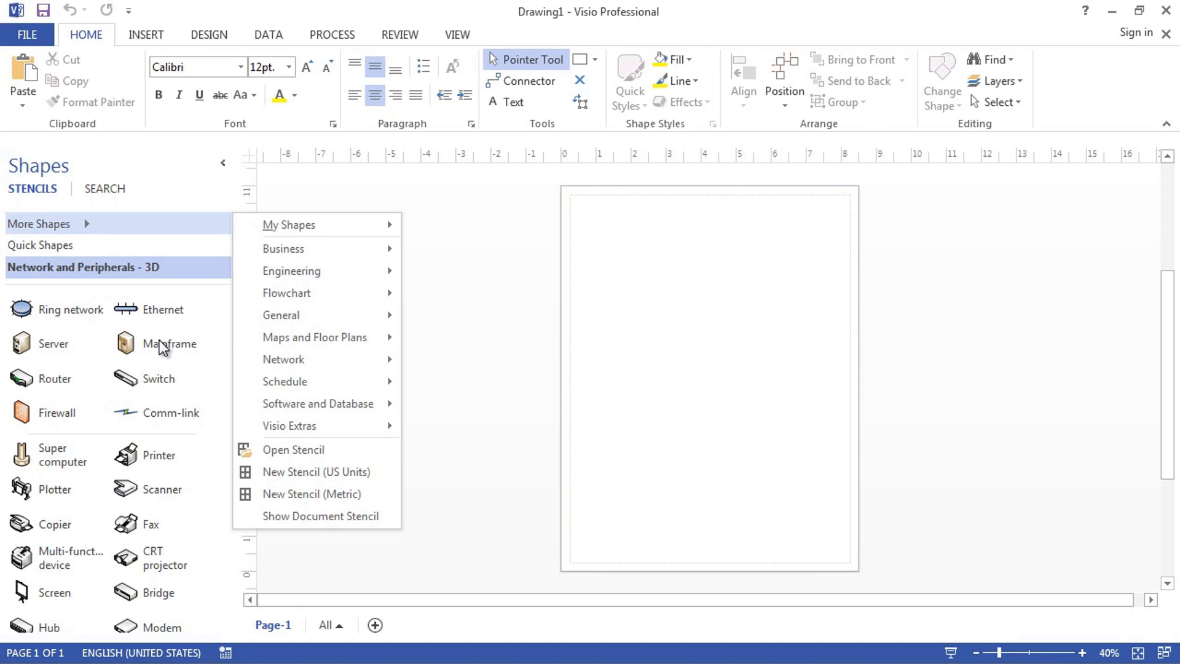
{"action": "left_click", "coordinate": [38, 349]}
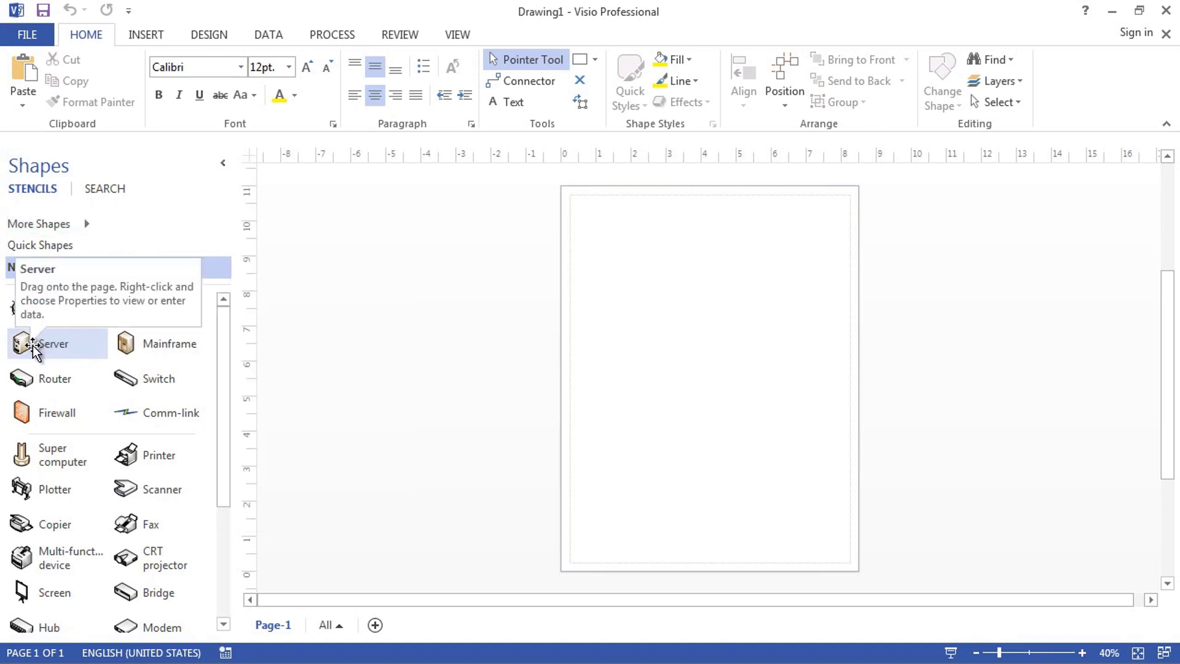
Drop a Server shape onto the page and set the page orientation to Landscape.
{"action": "left_click_drag", "start_coordinate": [31, 346], "coordinate": [637, 295]}
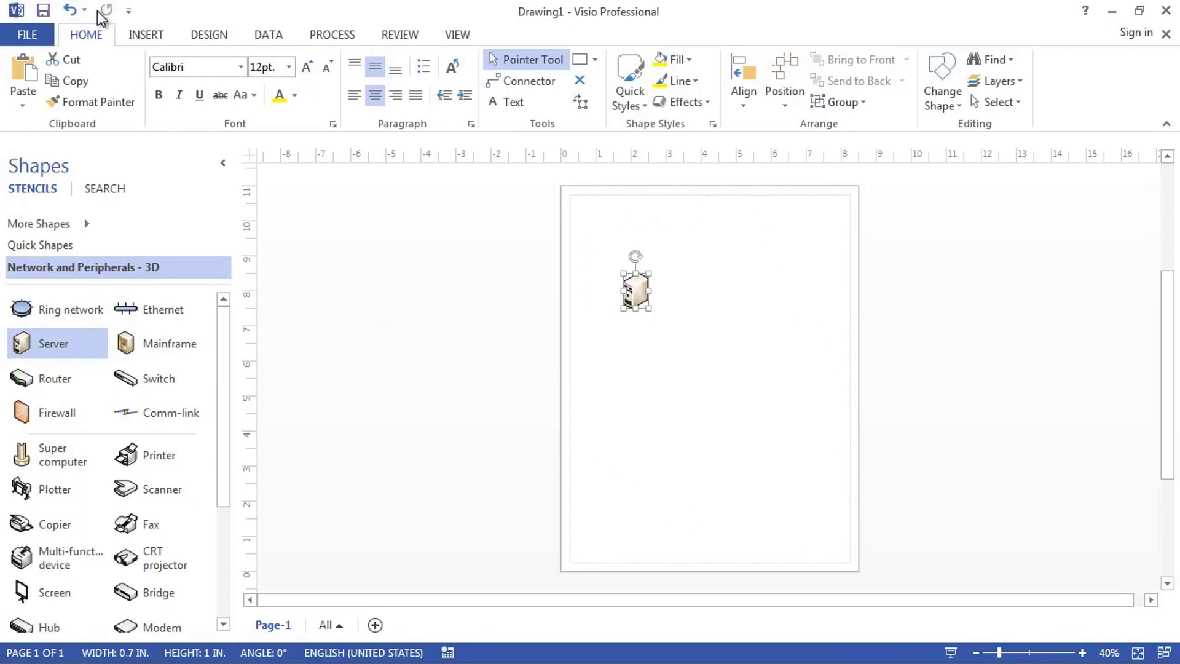
{"action": "left_click", "coordinate": [155, 36]}
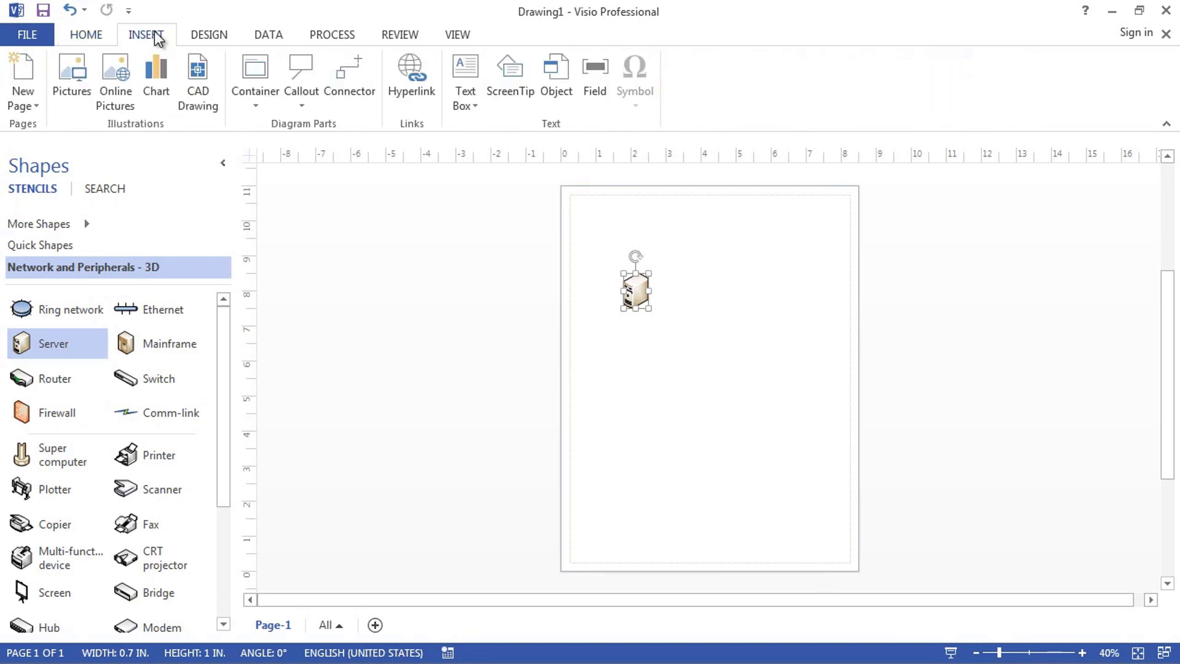
{"action": "left_click", "coordinate": [212, 34]}
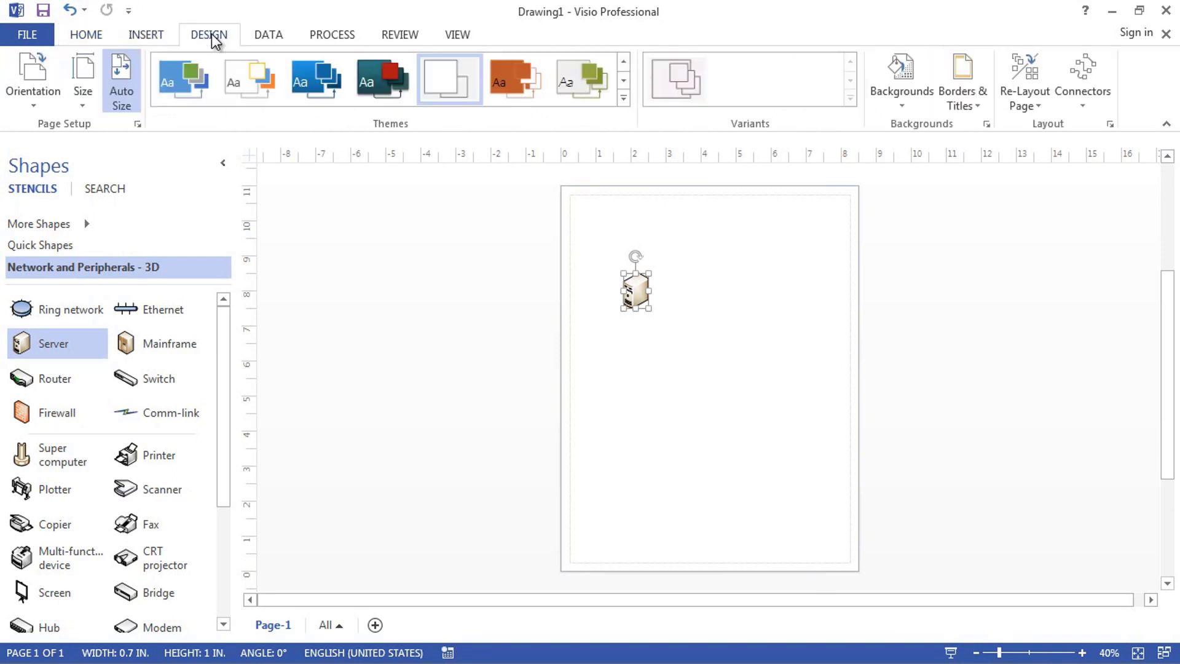
{"action": "left_click", "coordinate": [28, 103]}
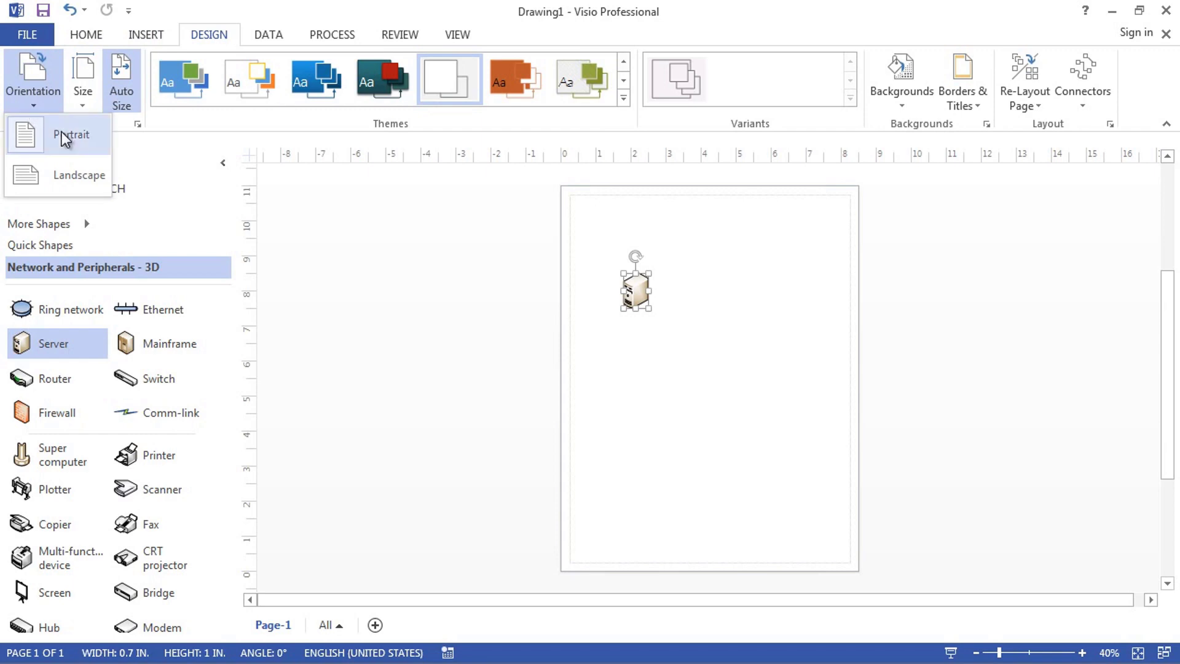
{"action": "left_click", "coordinate": [69, 176]}
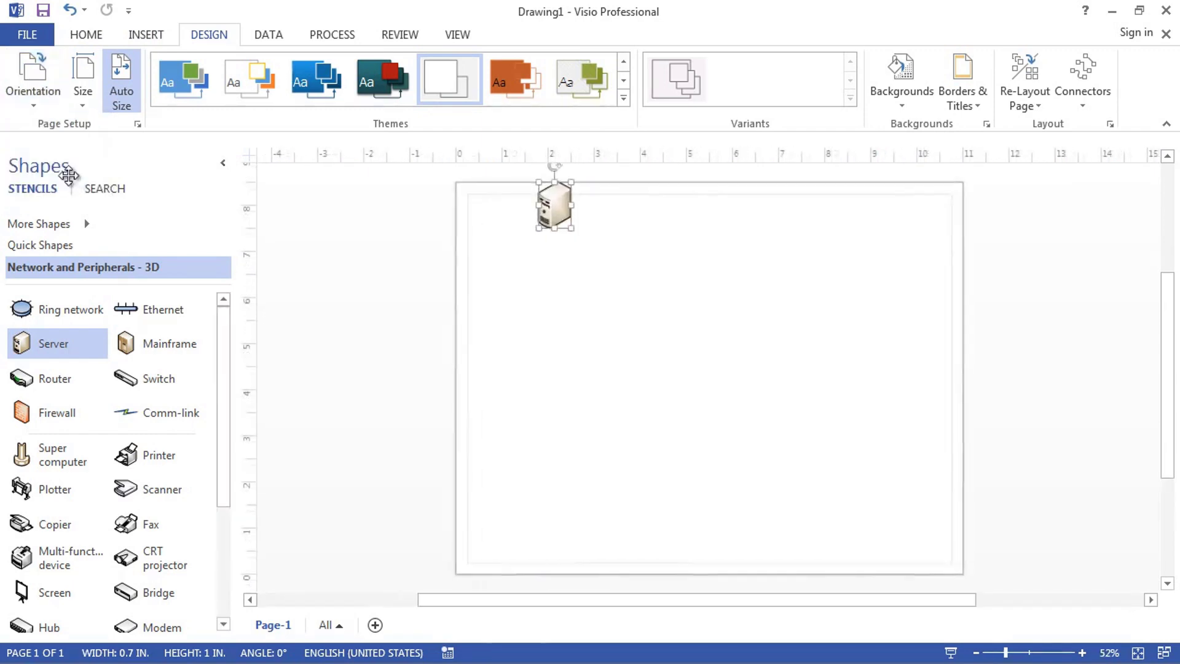
Move the Server shape lower on the page and zoom in to 100%.
{"action": "left_click_drag", "start_coordinate": [549, 209], "coordinate": [587, 273]}
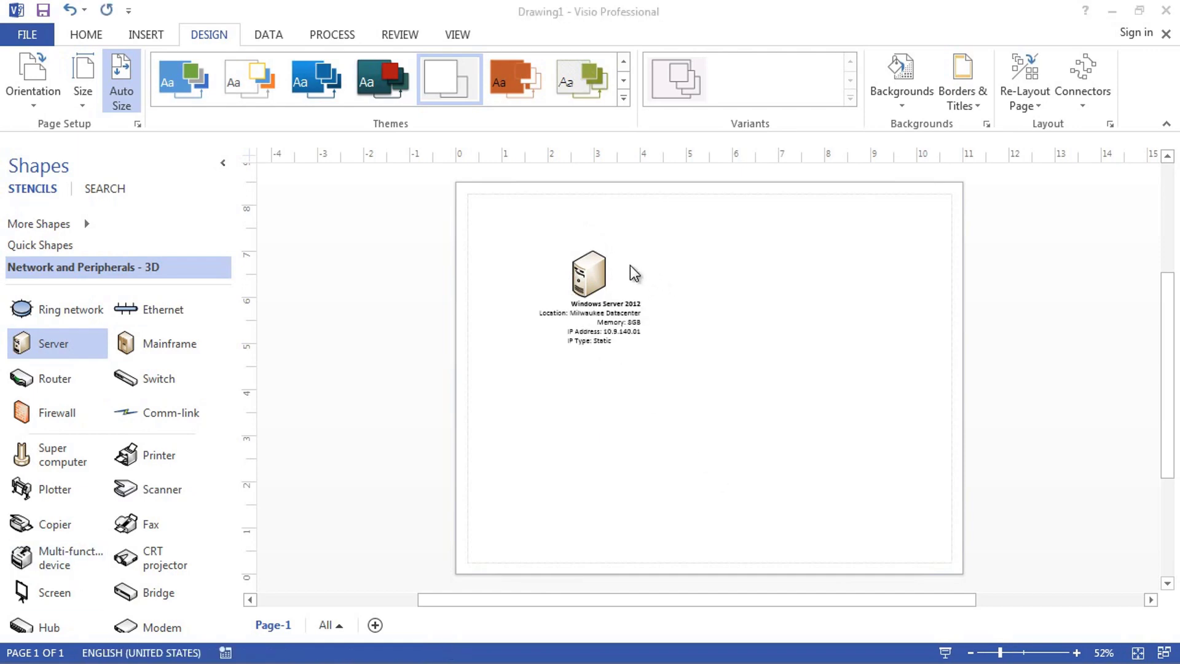
{"action": "left_click", "coordinate": [1076, 652]}
{"action": "left_click", "coordinate": [1077, 652]}
{"action": "left_click", "coordinate": [1076, 653]}
{"action": "left_click", "coordinate": [1076, 652]}
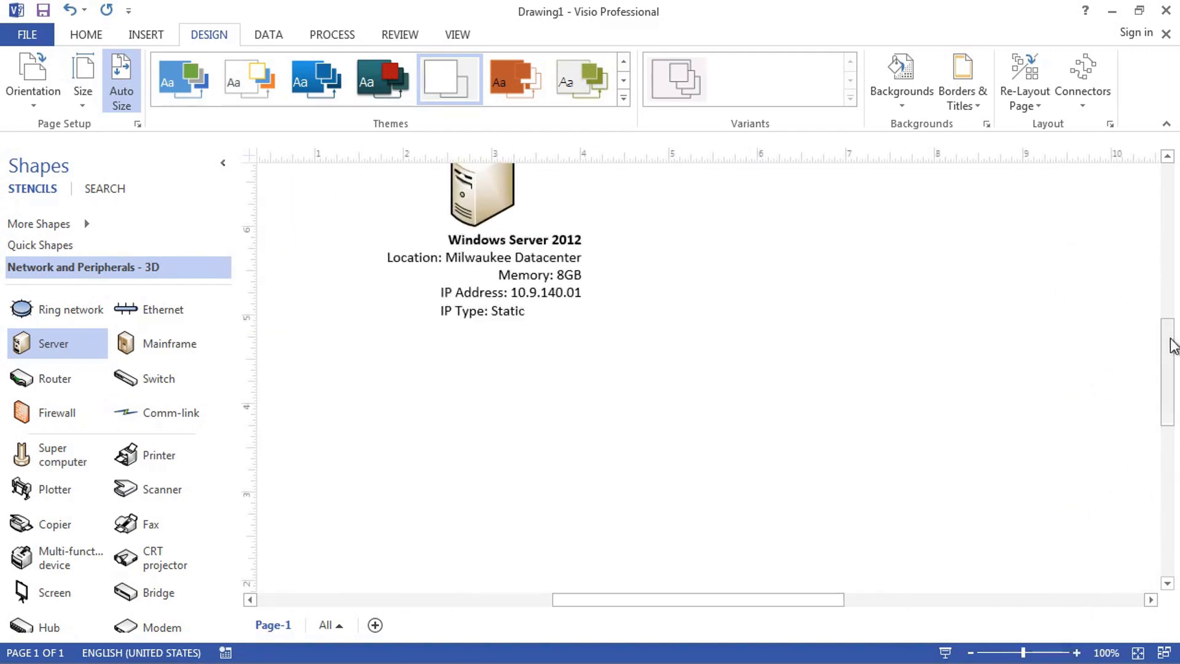
{"action": "left_click_drag", "start_coordinate": [1171, 343], "coordinate": [1169, 308]}
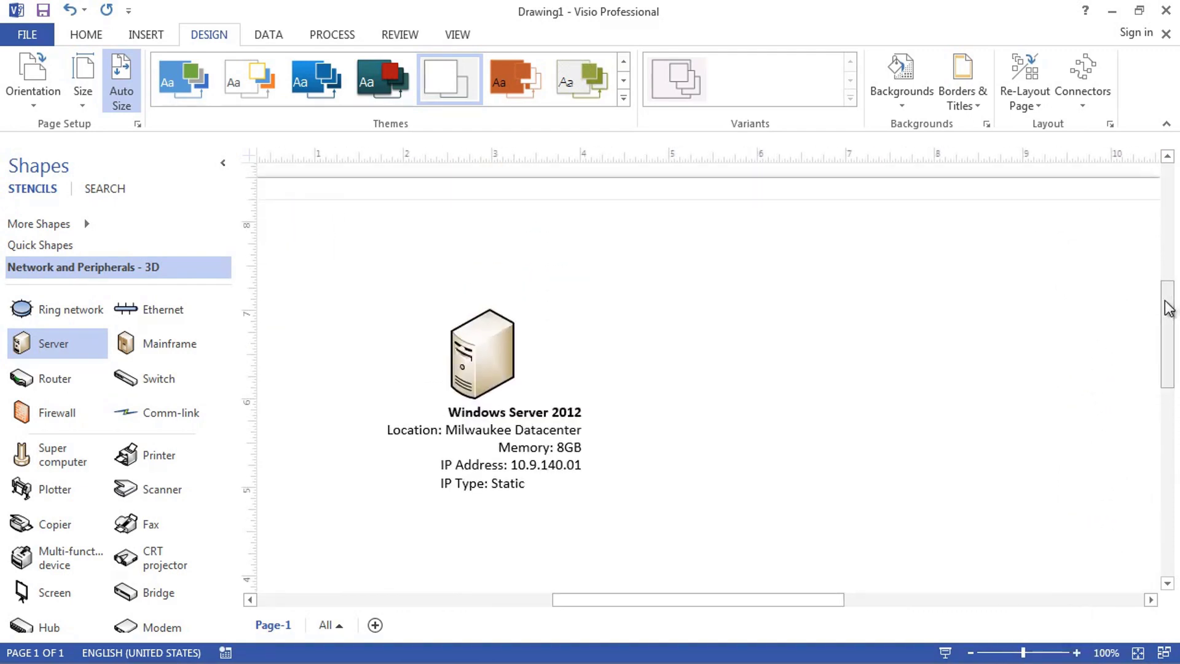
Adjust the zoom to see the page border and open the server's data label for editing.
{"action": "left_click", "coordinate": [225, 166]}
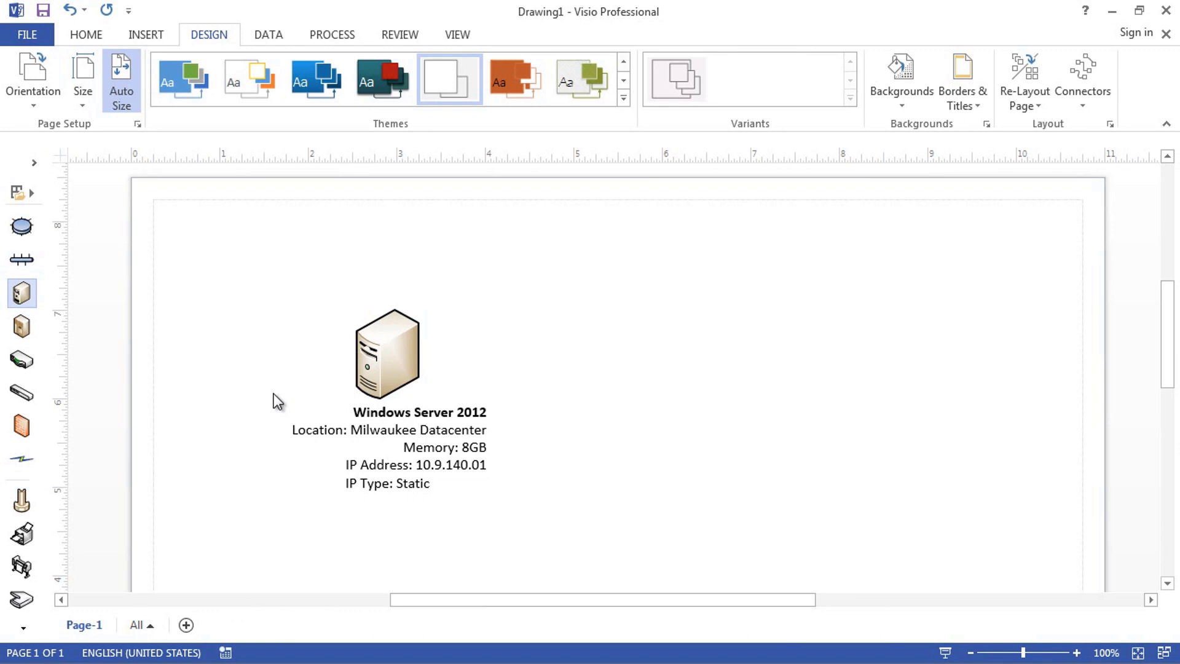
{"action": "left_click", "coordinate": [35, 164]}
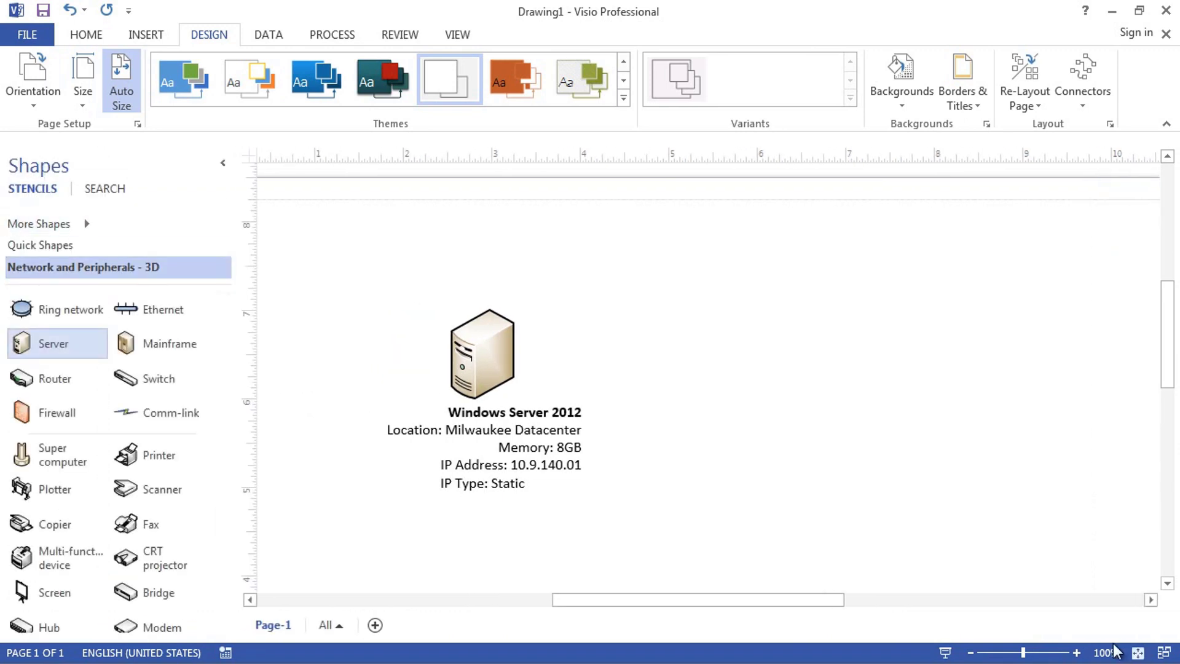
{"action": "left_click", "coordinate": [1077, 654]}
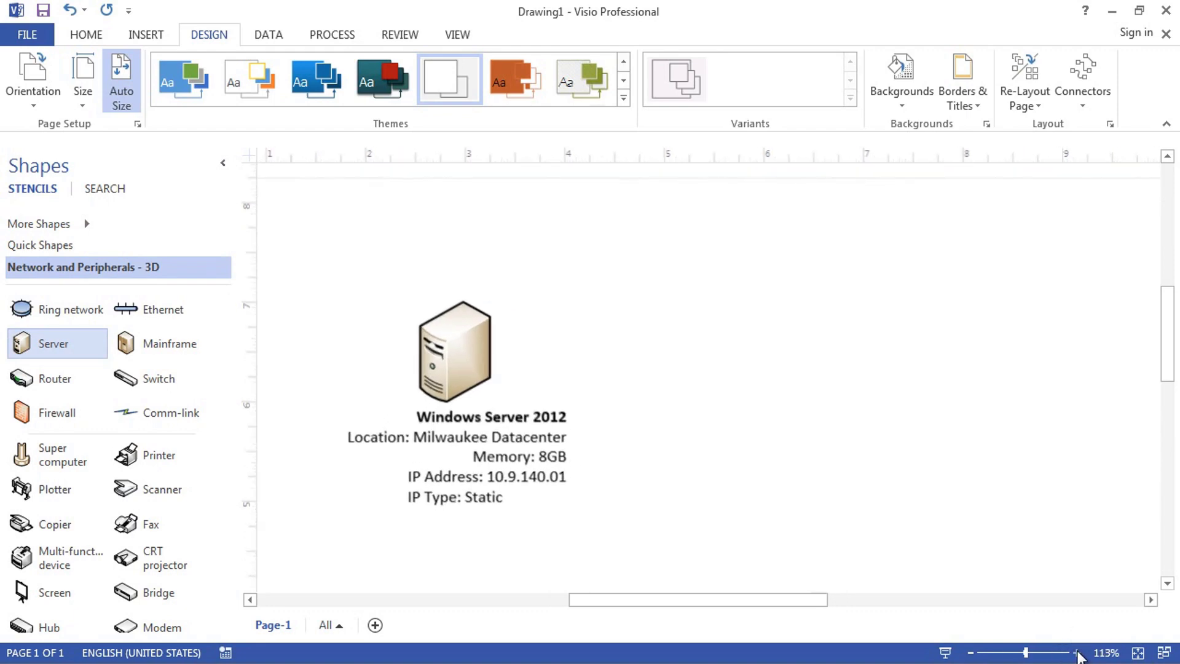
{"action": "left_click", "coordinate": [971, 653]}
{"action": "left_click", "coordinate": [971, 653]}
{"action": "left_click", "coordinate": [537, 423]}
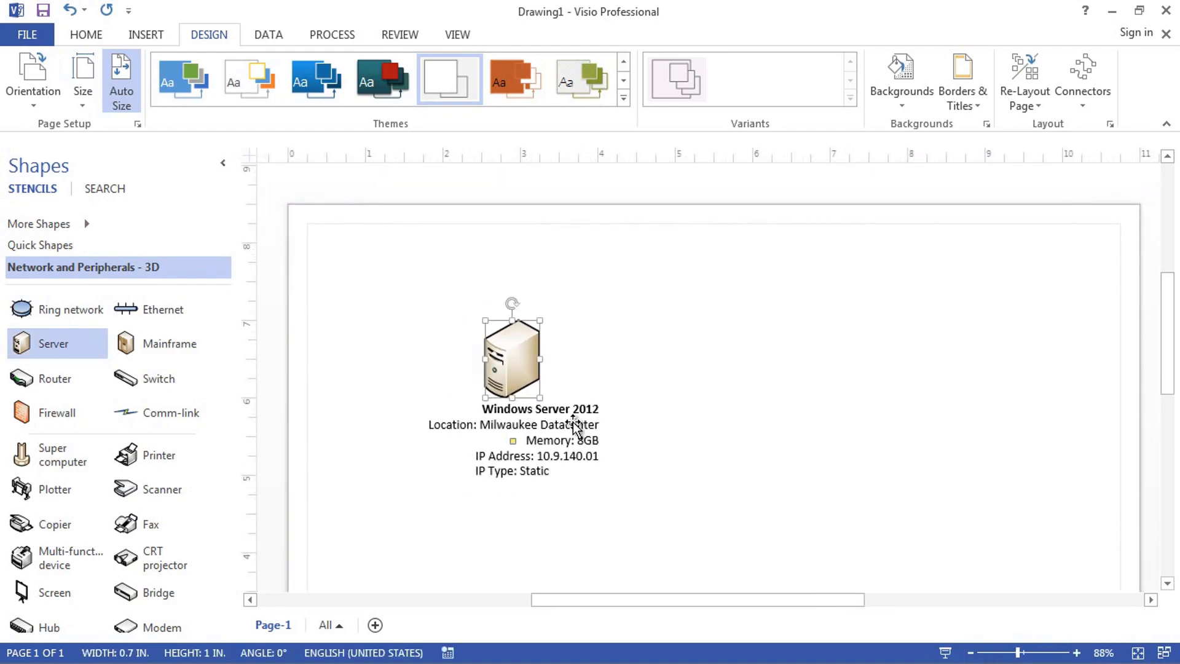
{"action": "double_click", "coordinate": [538, 435]}
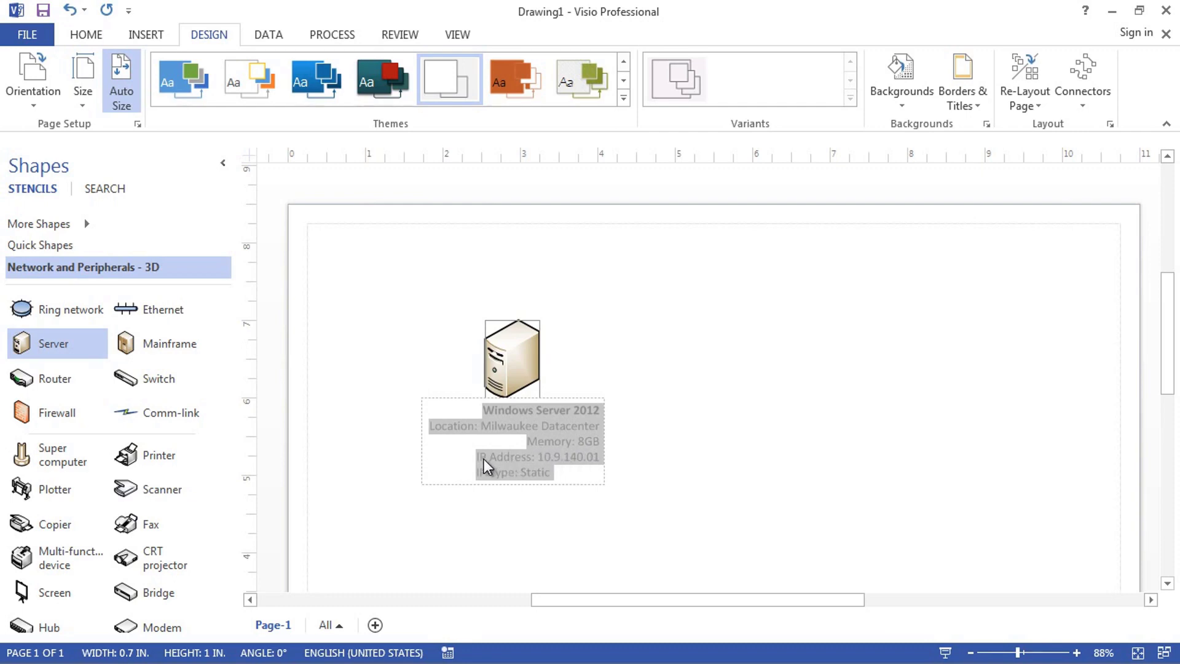
Drag the server's five-line data text up and left beside the icon.
{"action": "left_click", "coordinate": [610, 385]}
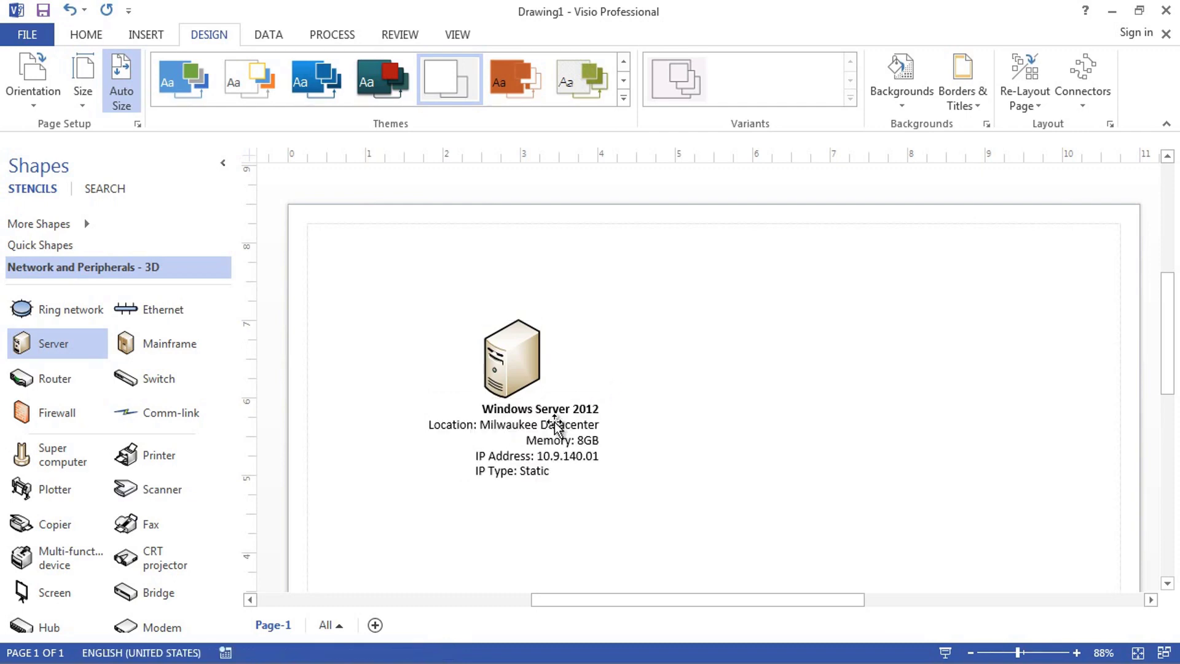
{"action": "left_click", "coordinate": [518, 440]}
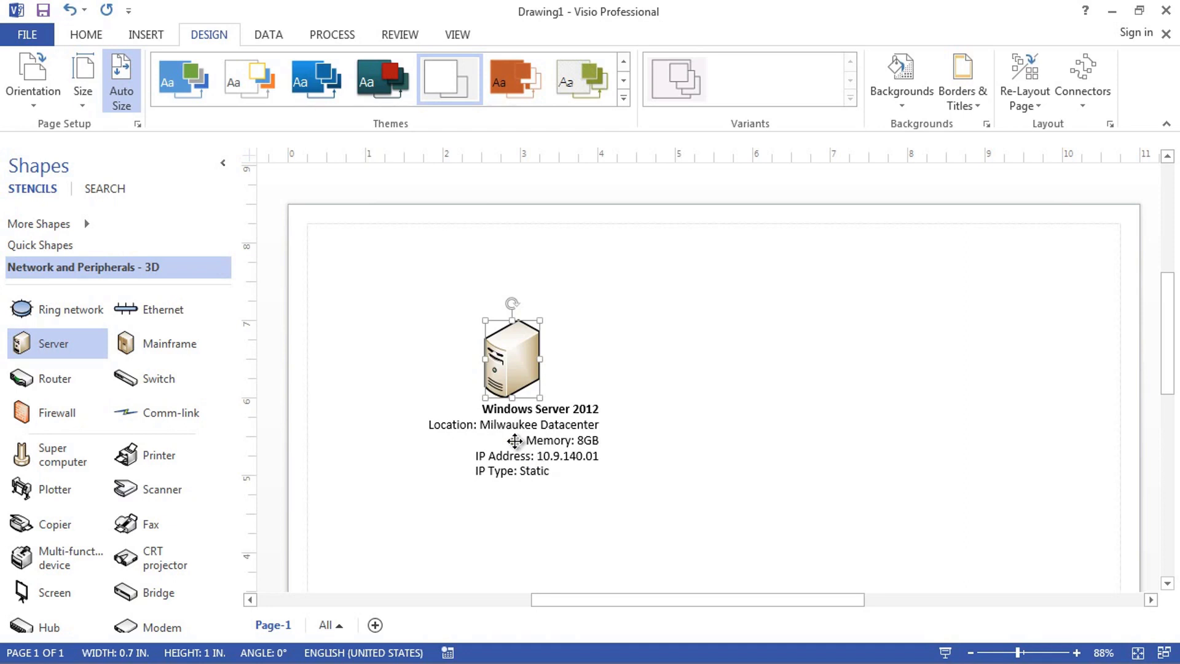
{"action": "left_click_drag", "start_coordinate": [514, 440], "coordinate": [397, 358]}
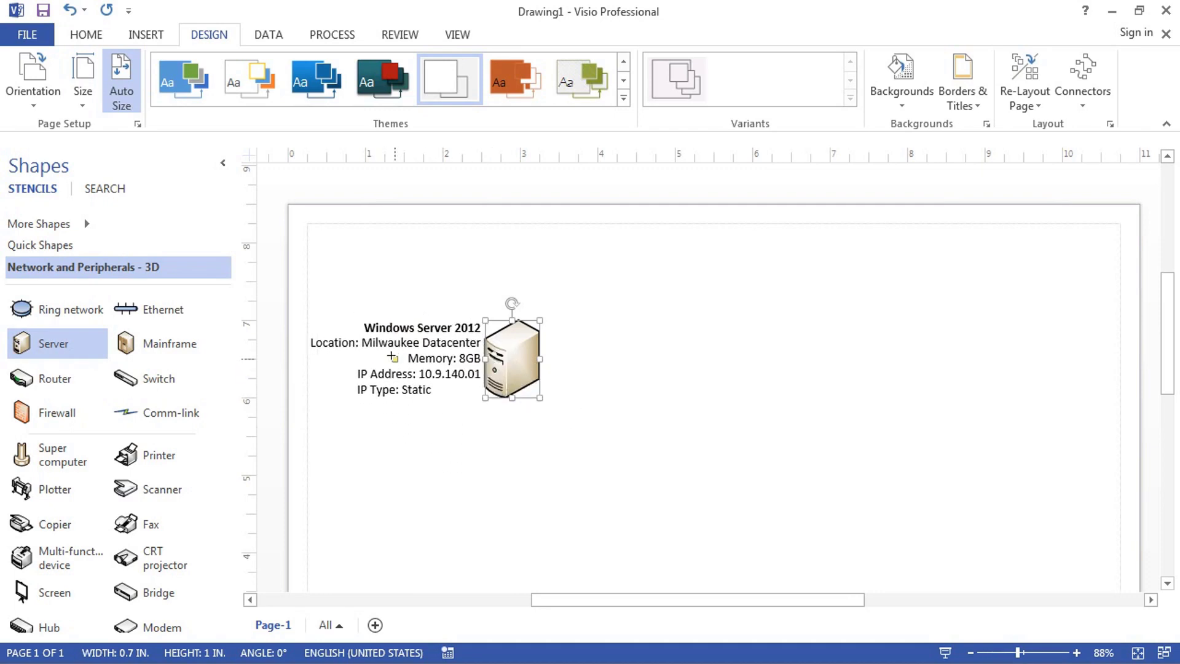
{"action": "left_click", "coordinate": [455, 451]}
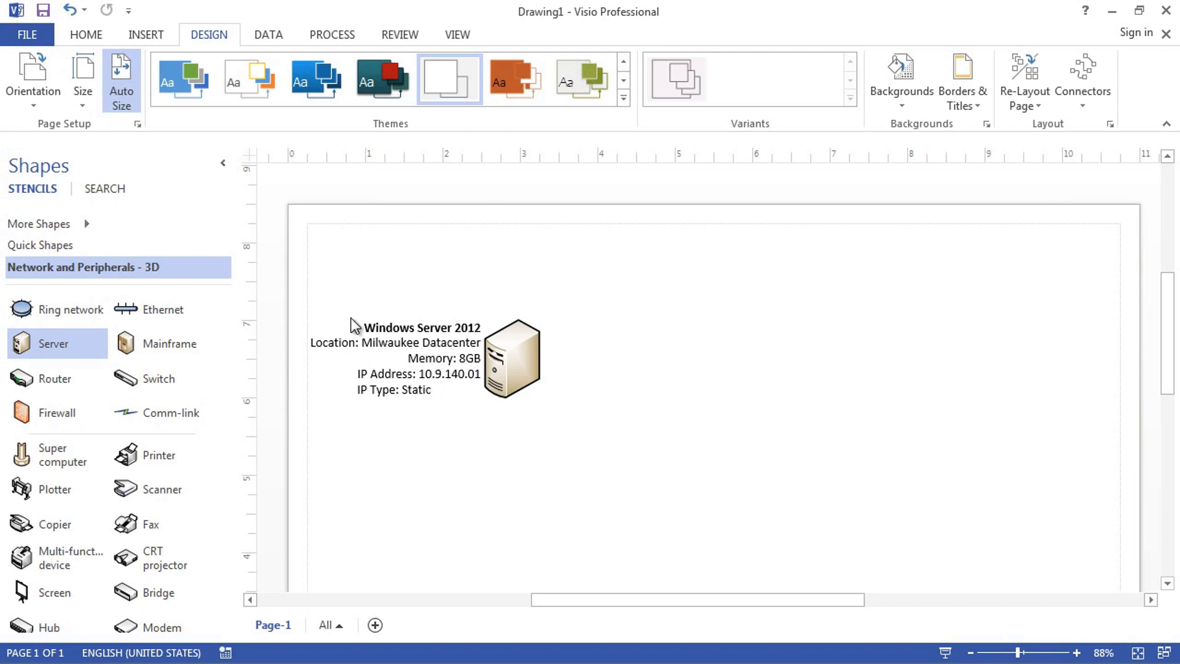
Prefix the first label line with 'OS:' and remove bold from 'Windows Server 2012'.
{"action": "left_click", "coordinate": [367, 327]}
{"action": "double_click", "coordinate": [367, 327]}
{"action": "left_click", "coordinate": [376, 341]}
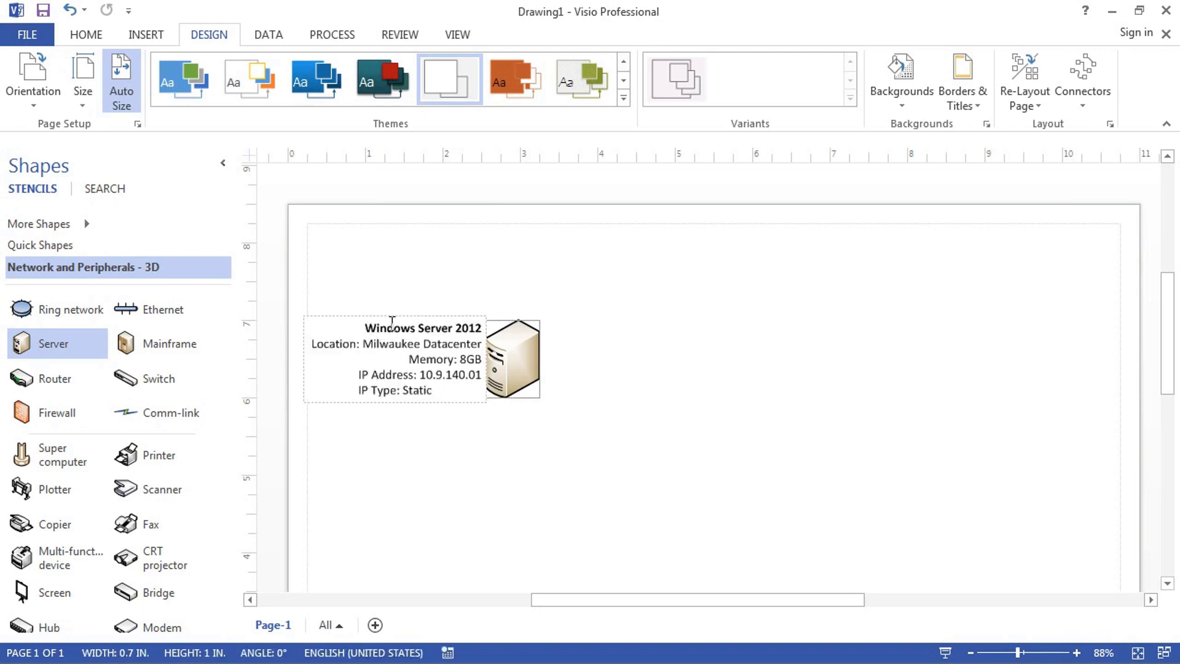
{"action": "type", "text": "OS:"}
{"action": "left_click_drag", "start_coordinate": [367, 327], "coordinate": [484, 327]}
{"action": "left_click", "coordinate": [80, 36]}
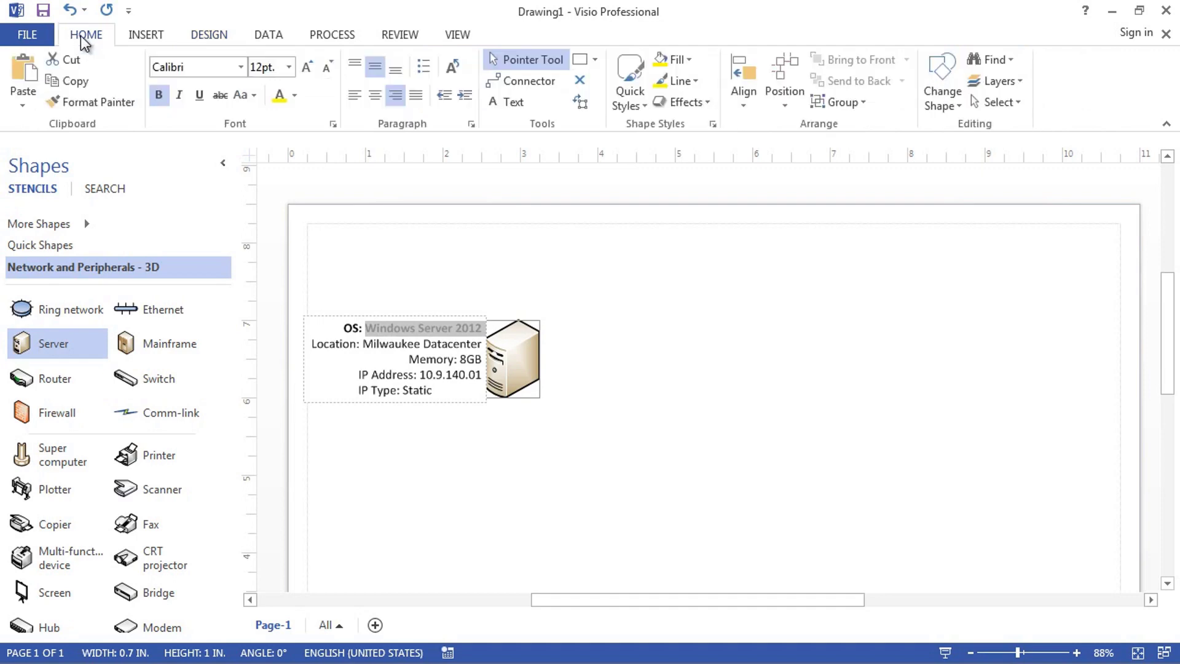
{"action": "left_click", "coordinate": [163, 95]}
{"action": "left_click", "coordinate": [371, 348]}
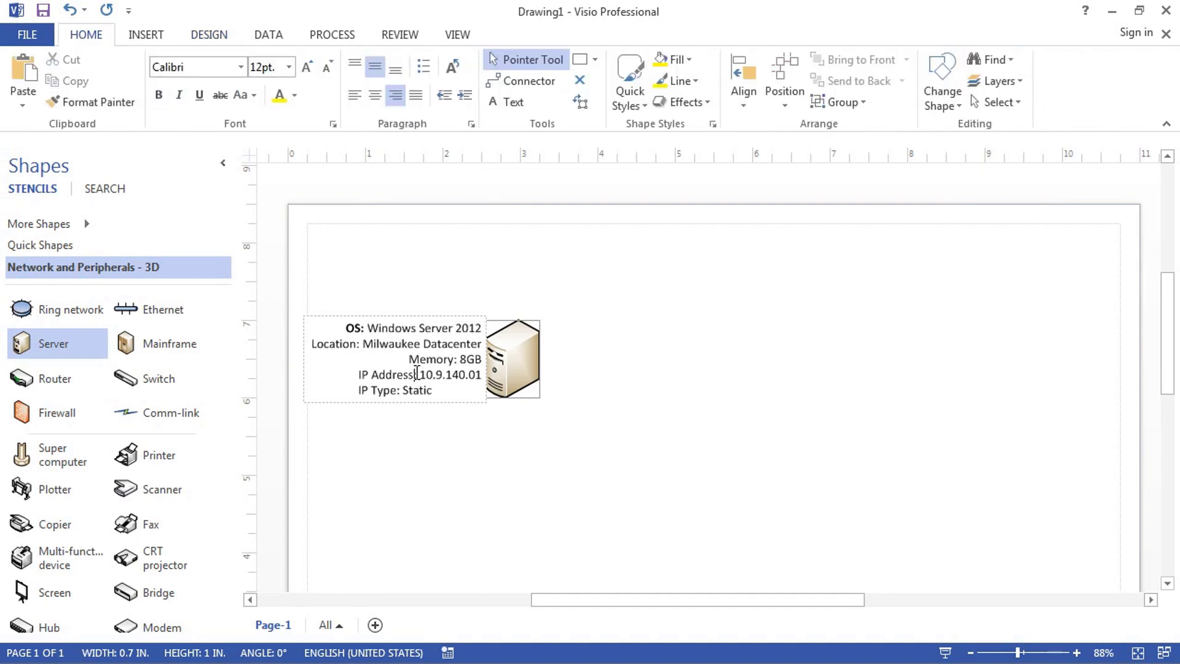
Bold the field names Location, Memory, IP Address and IP Type.
{"action": "left_click_drag", "start_coordinate": [357, 344], "coordinate": [310, 346]}
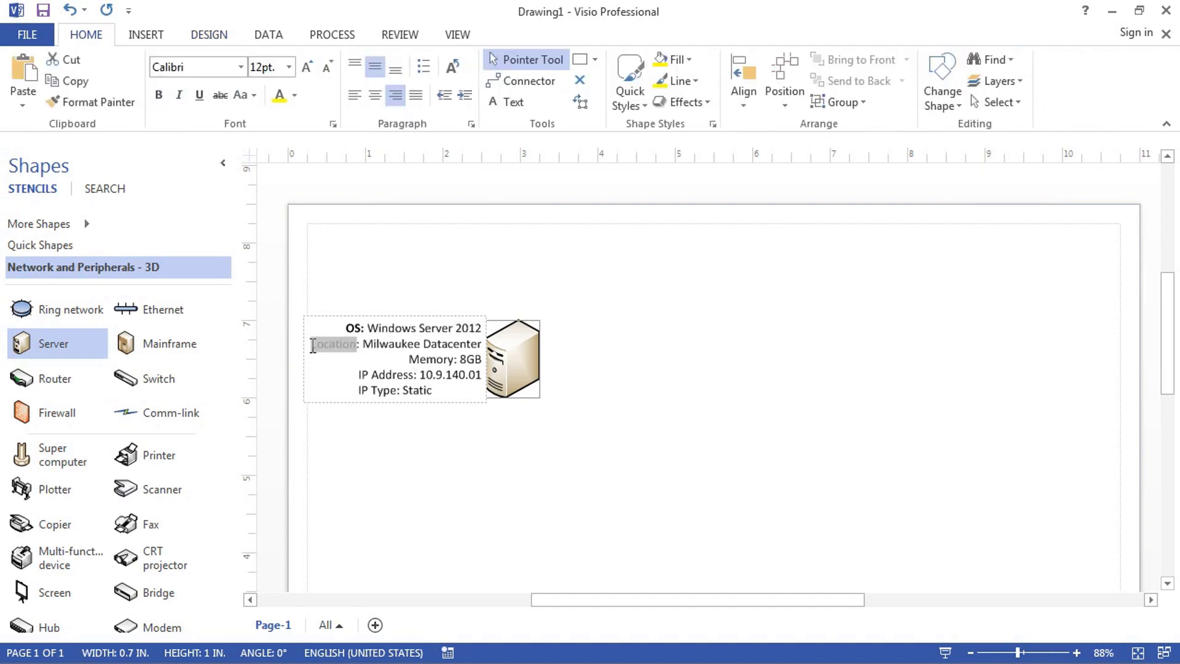
{"action": "left_click", "coordinate": [158, 94]}
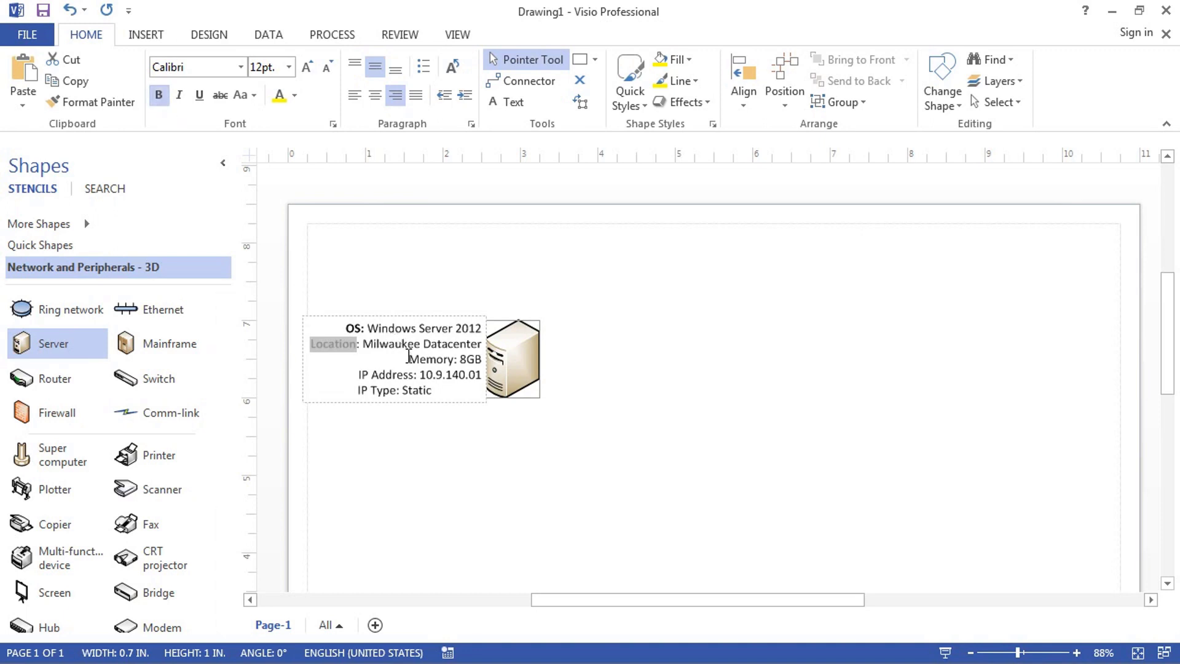
{"action": "left_click_drag", "start_coordinate": [408, 359], "coordinate": [454, 359]}
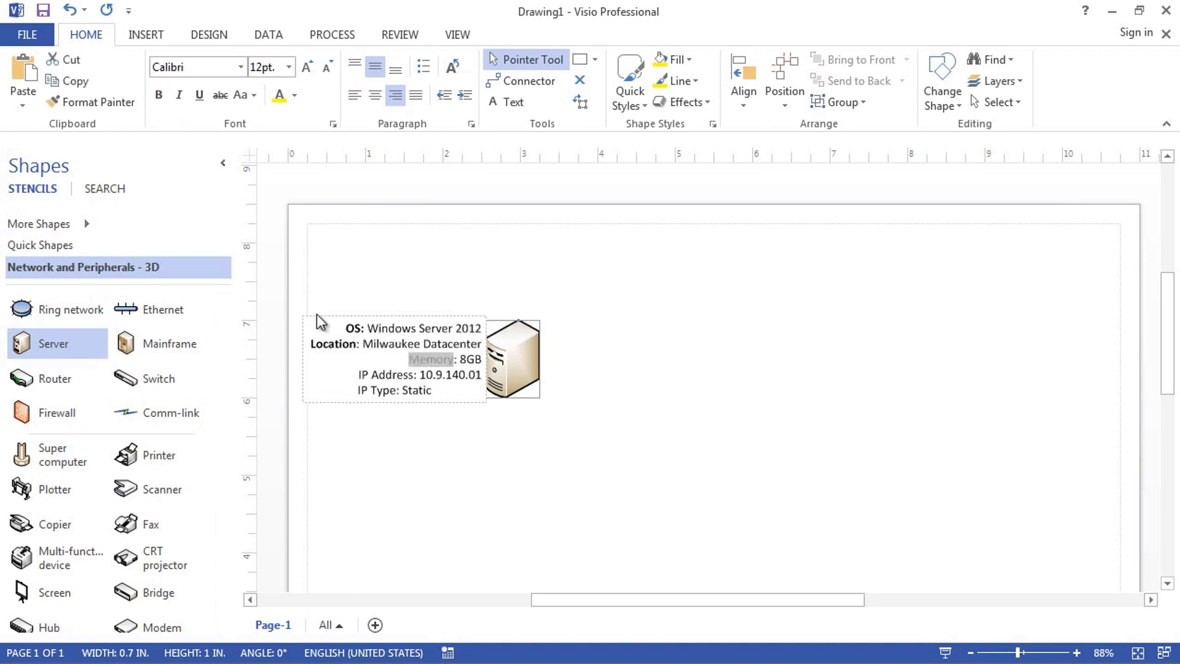
{"action": "left_click", "coordinate": [159, 94]}
{"action": "left_click_drag", "start_coordinate": [358, 375], "coordinate": [413, 375]}
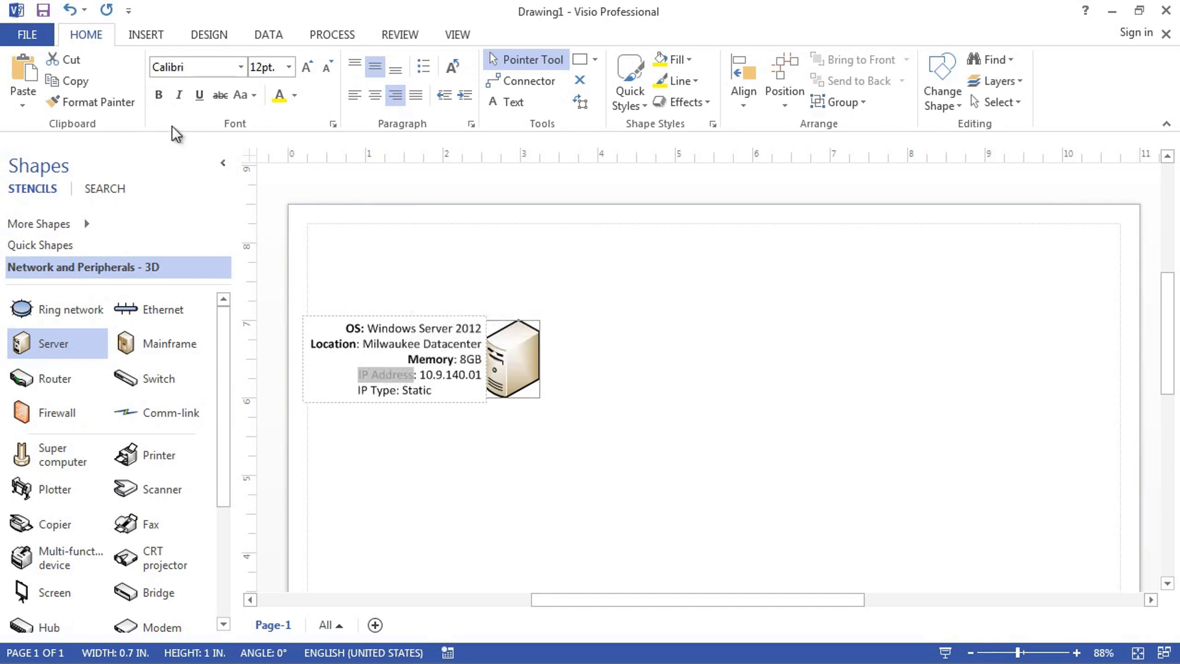
{"action": "left_click", "coordinate": [158, 94]}
{"action": "left_click_drag", "start_coordinate": [358, 390], "coordinate": [398, 391]}
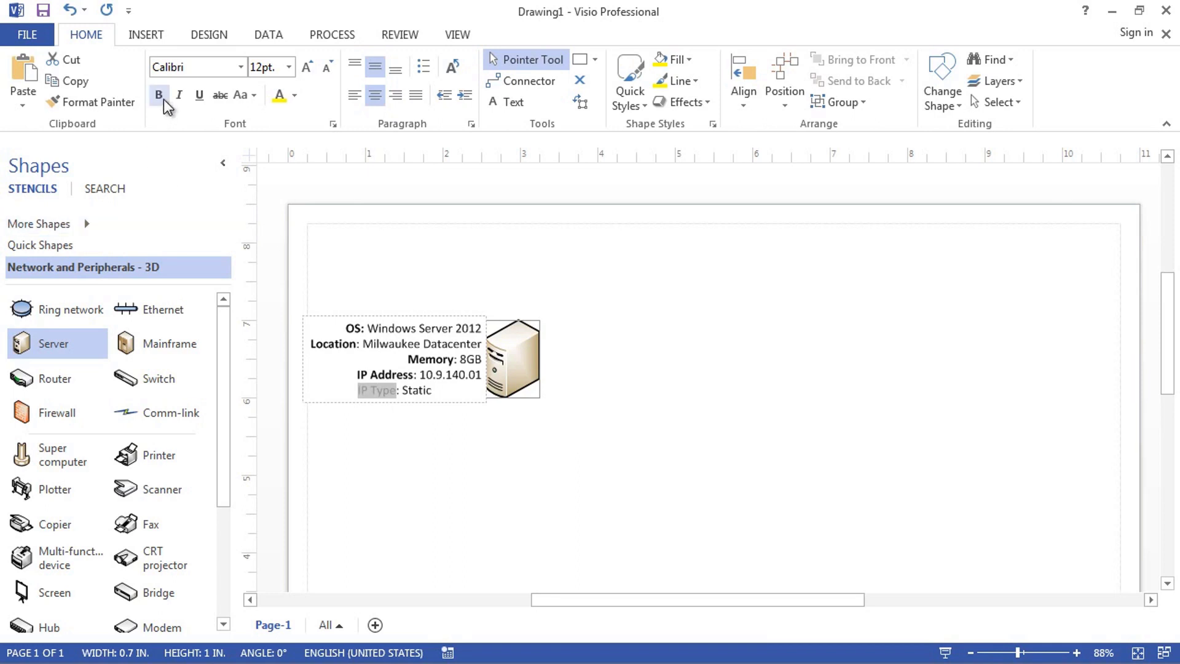
{"action": "left_click", "coordinate": [486, 481]}
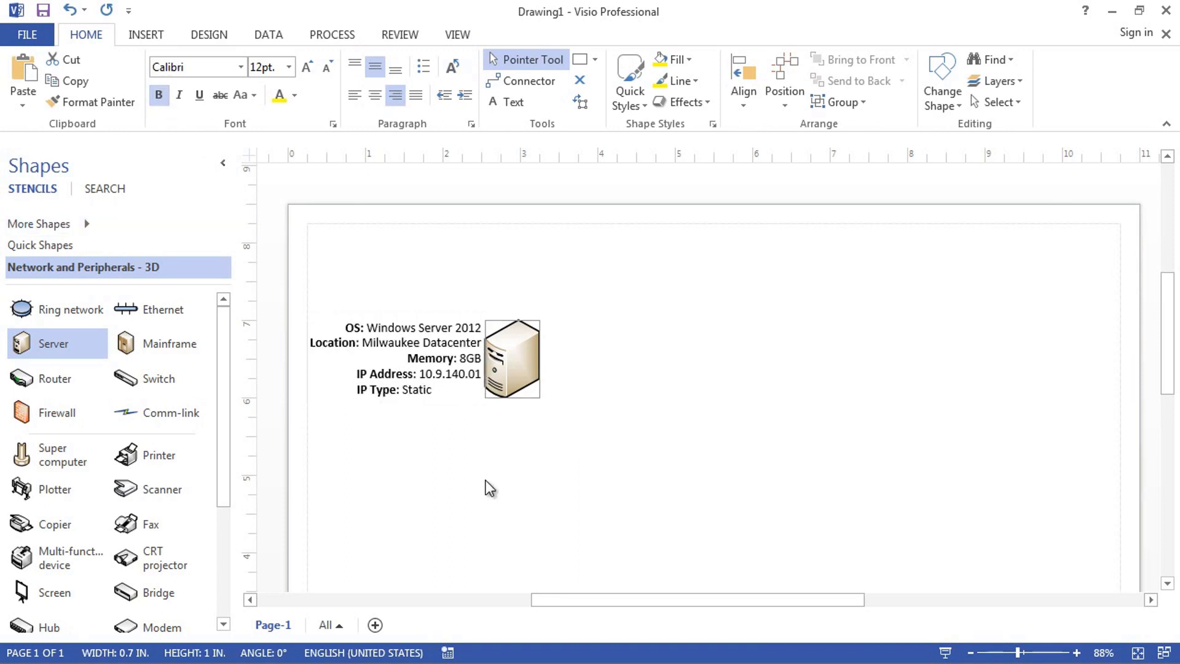
Left-align the label text, move it right of the server icon, and shift the shape up-left.
{"action": "double_click", "coordinate": [434, 394]}
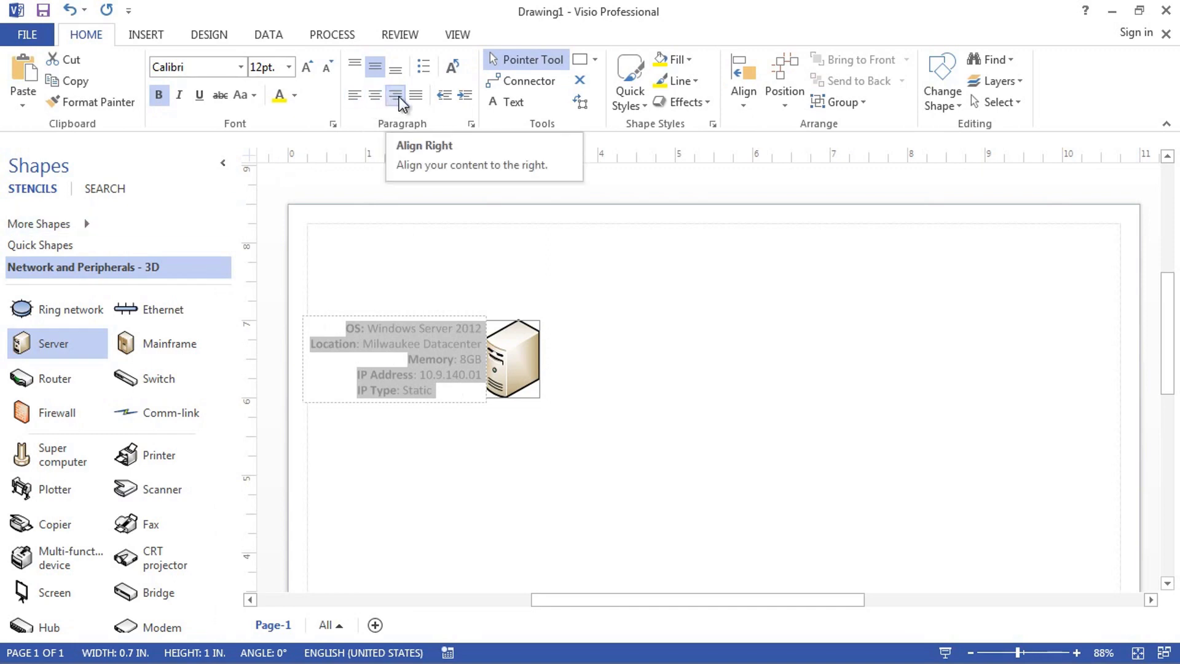
{"action": "left_click", "coordinate": [354, 96]}
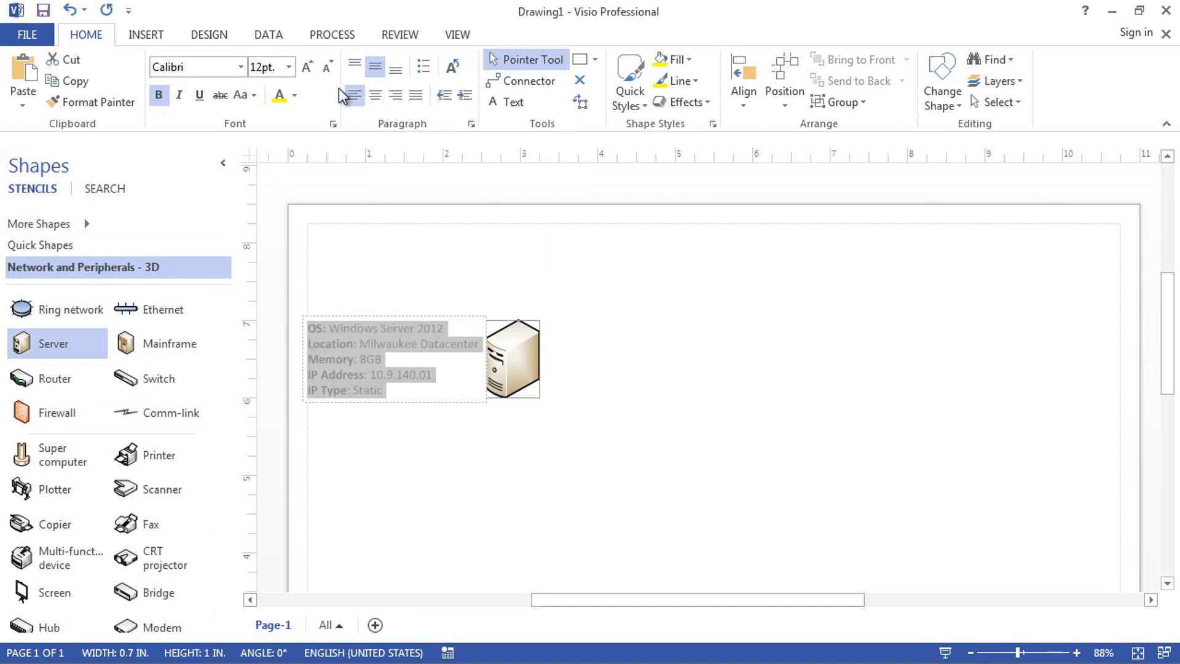
{"action": "left_click", "coordinate": [382, 415]}
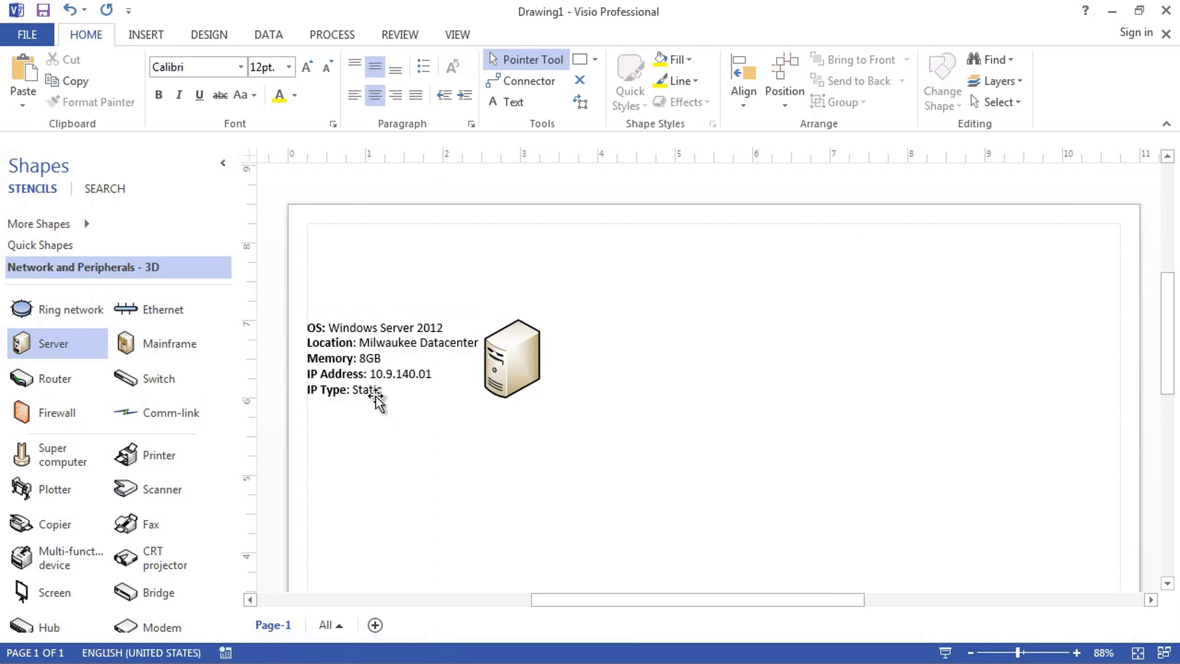
{"action": "left_click", "coordinate": [392, 362]}
{"action": "left_click_drag", "start_coordinate": [394, 359], "coordinate": [635, 359]}
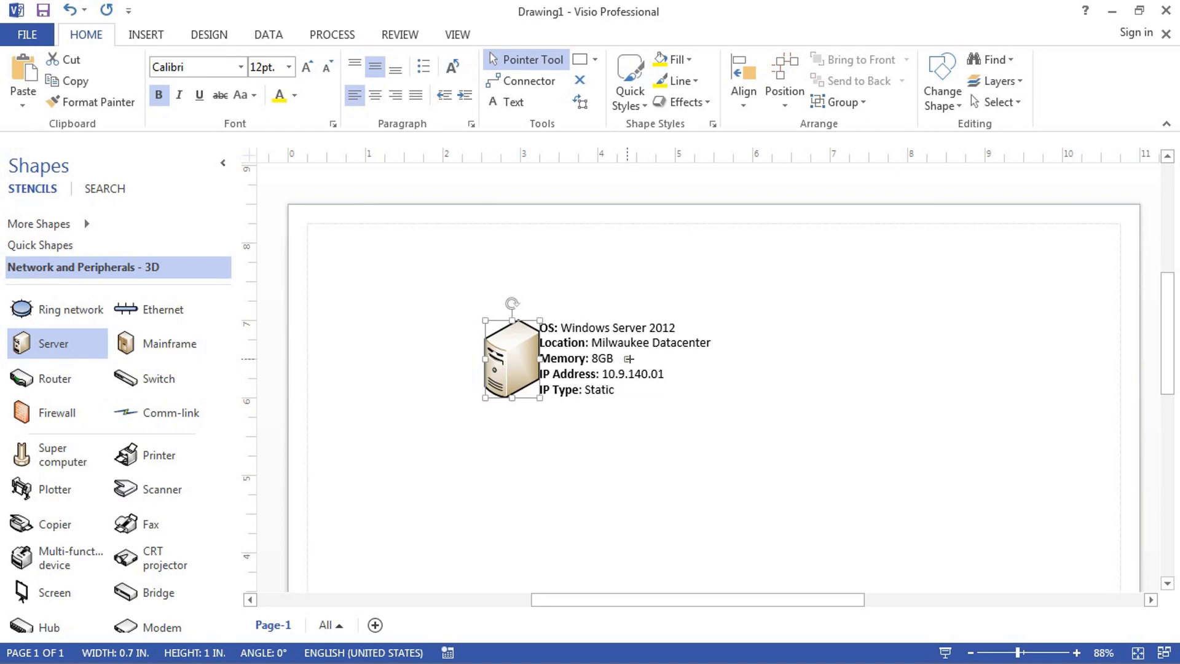
{"action": "left_click", "coordinate": [621, 482]}
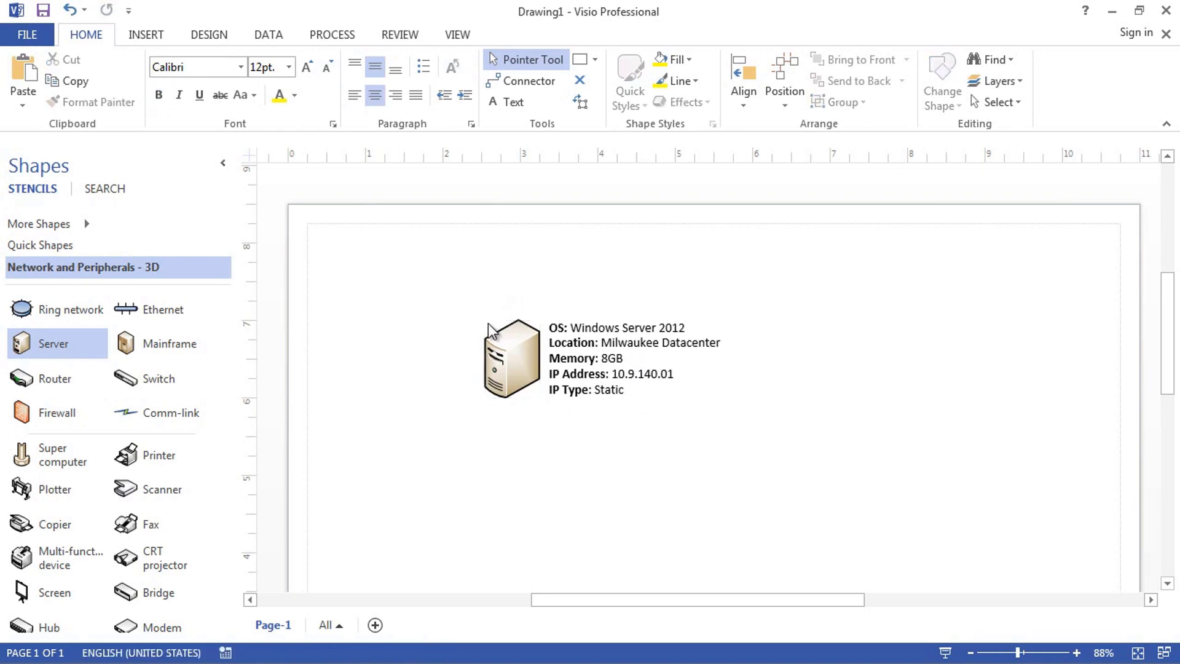
{"action": "left_click_drag", "start_coordinate": [519, 363], "coordinate": [420, 351]}
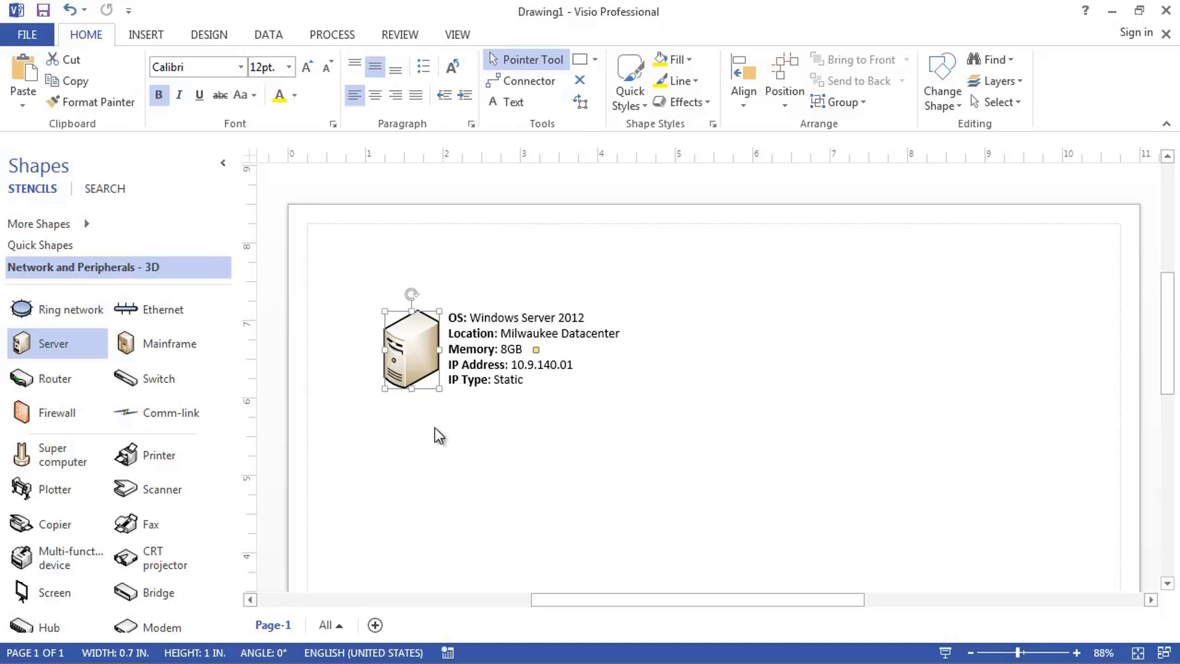
Start a Horizontal Text Box from the Insert tab's Text Box menu, then cancel it with Esc.
{"action": "left_click", "coordinate": [503, 101]}
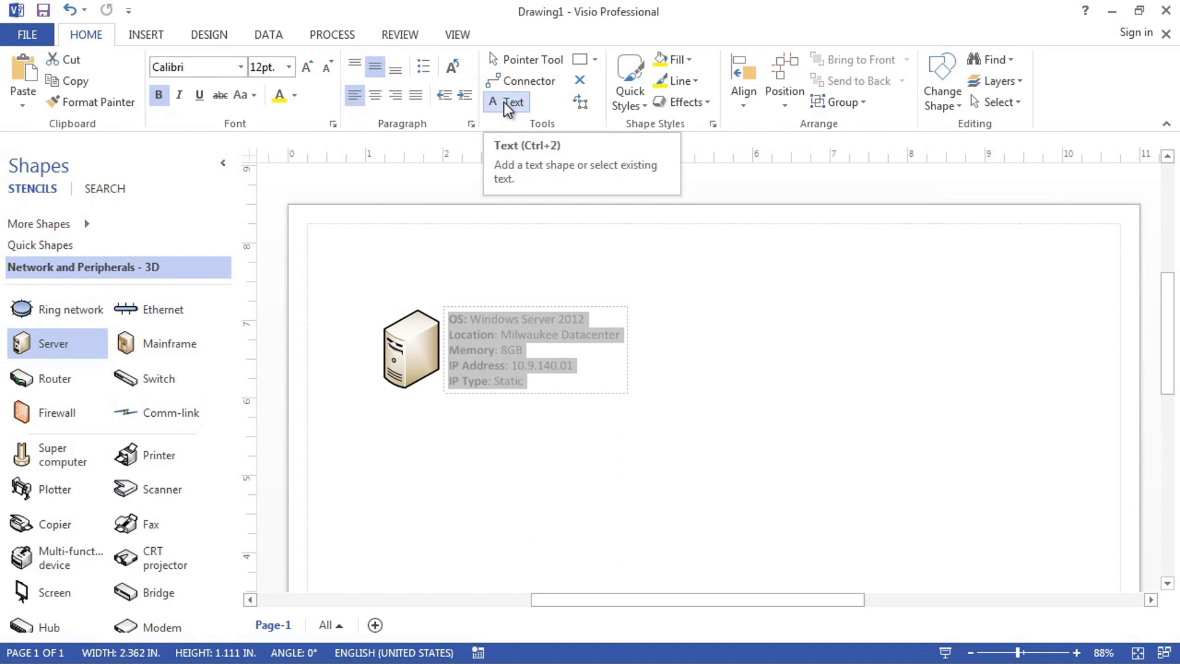
{"action": "left_click", "coordinate": [147, 35]}
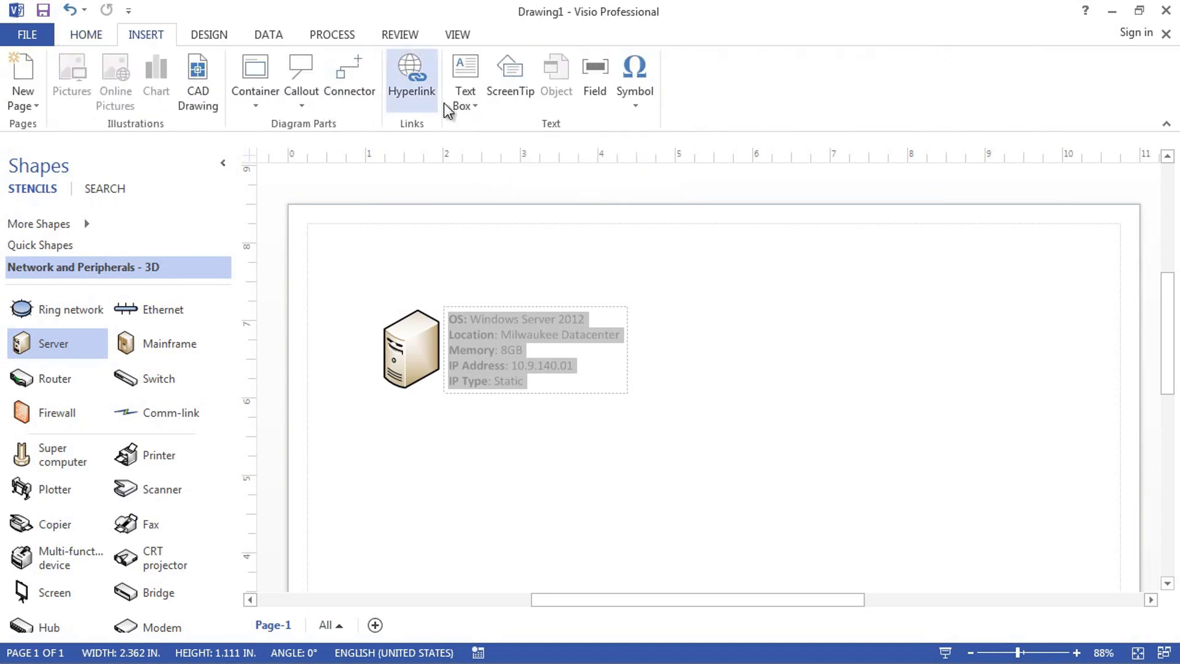
{"action": "left_click", "coordinate": [467, 77]}
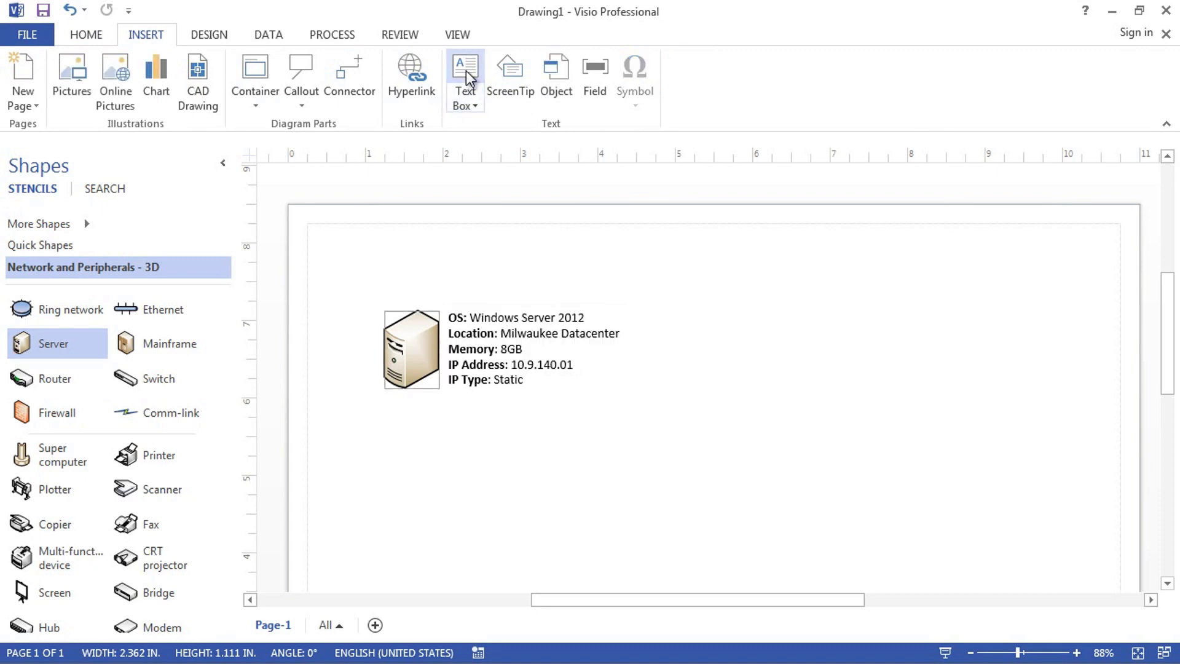
{"action": "left_click", "coordinate": [469, 103]}
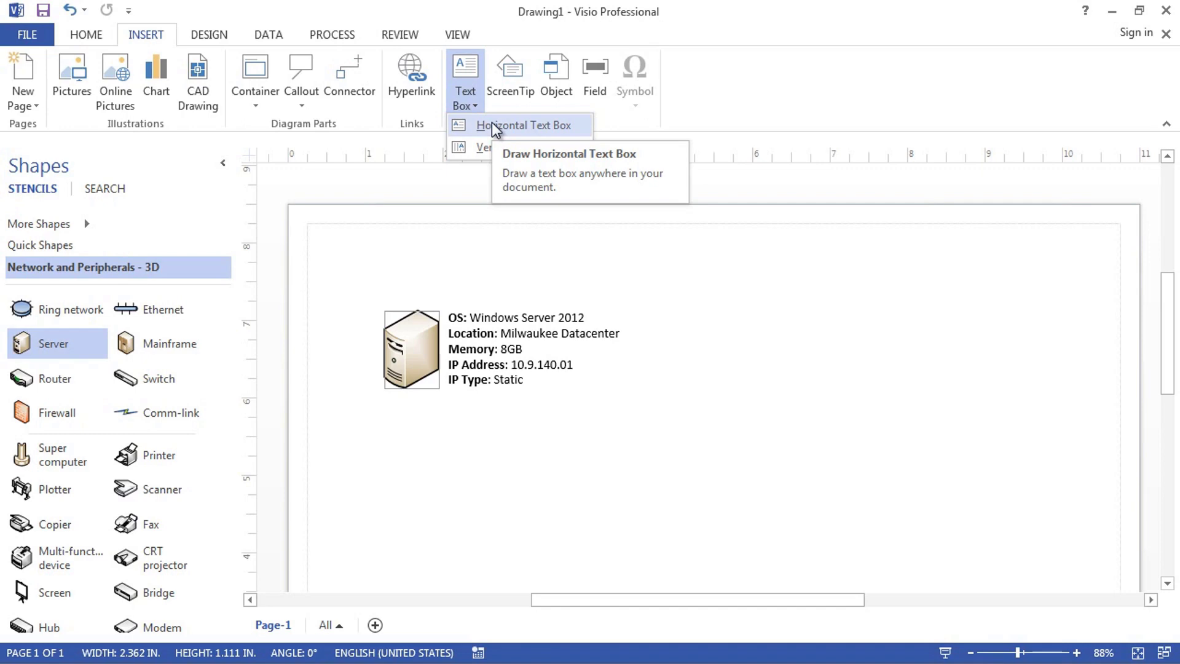
{"action": "left_click", "coordinate": [511, 127]}
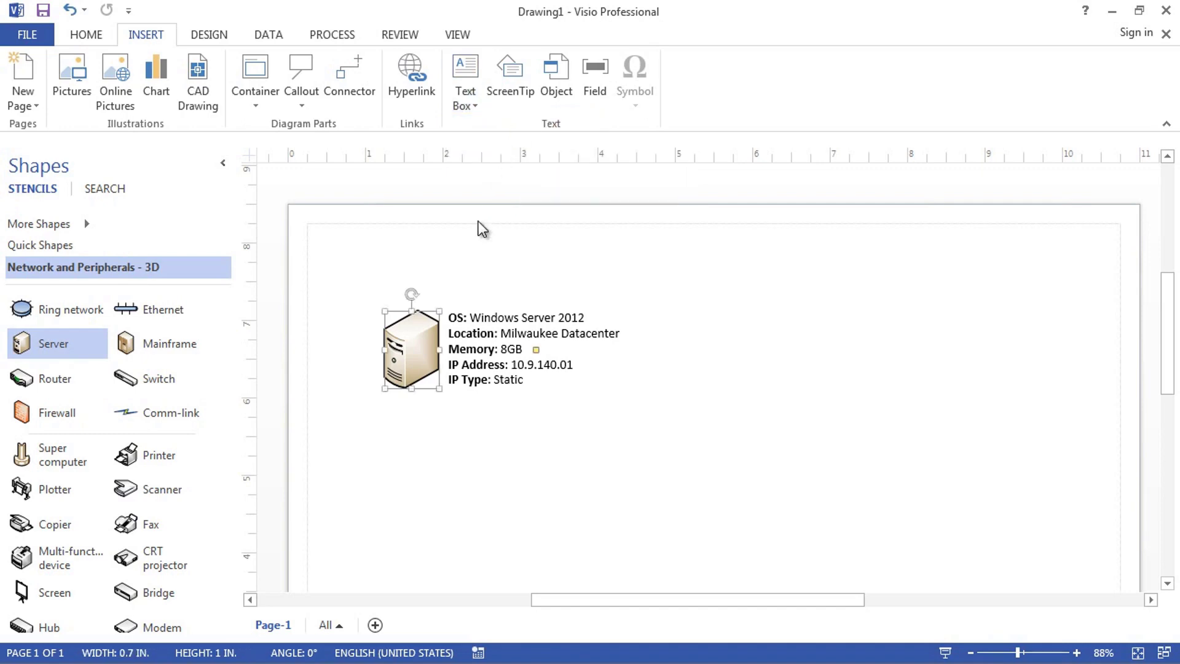
{"action": "left_click", "coordinate": [465, 92]}
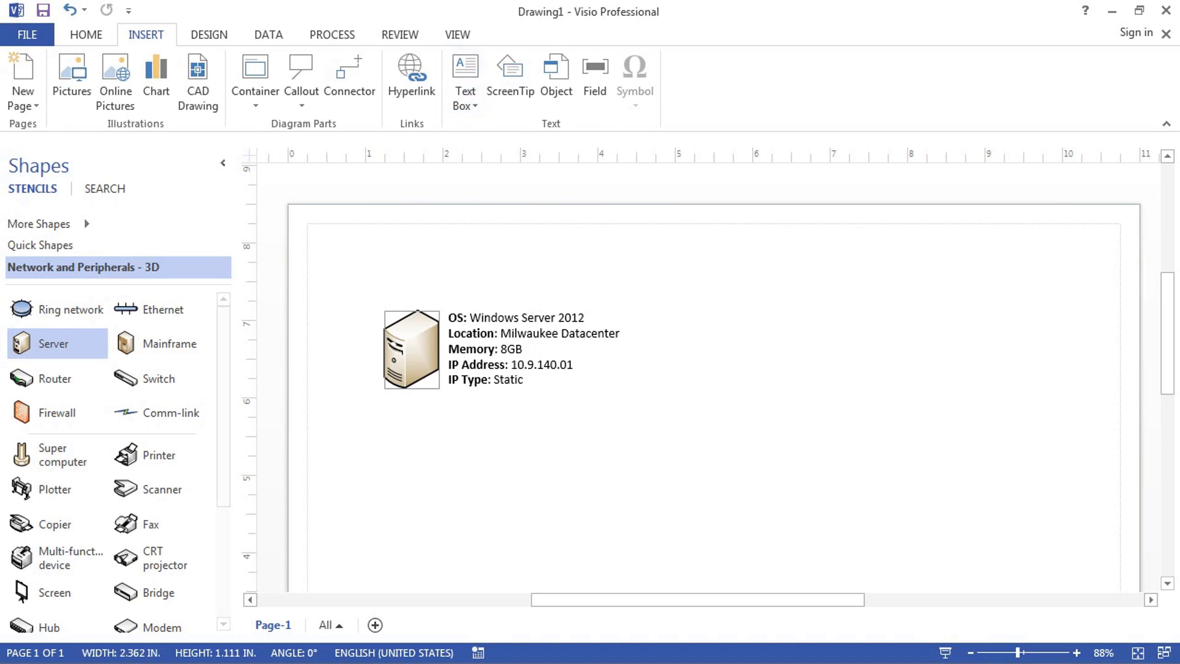
{"action": "key", "text": "Escape"}
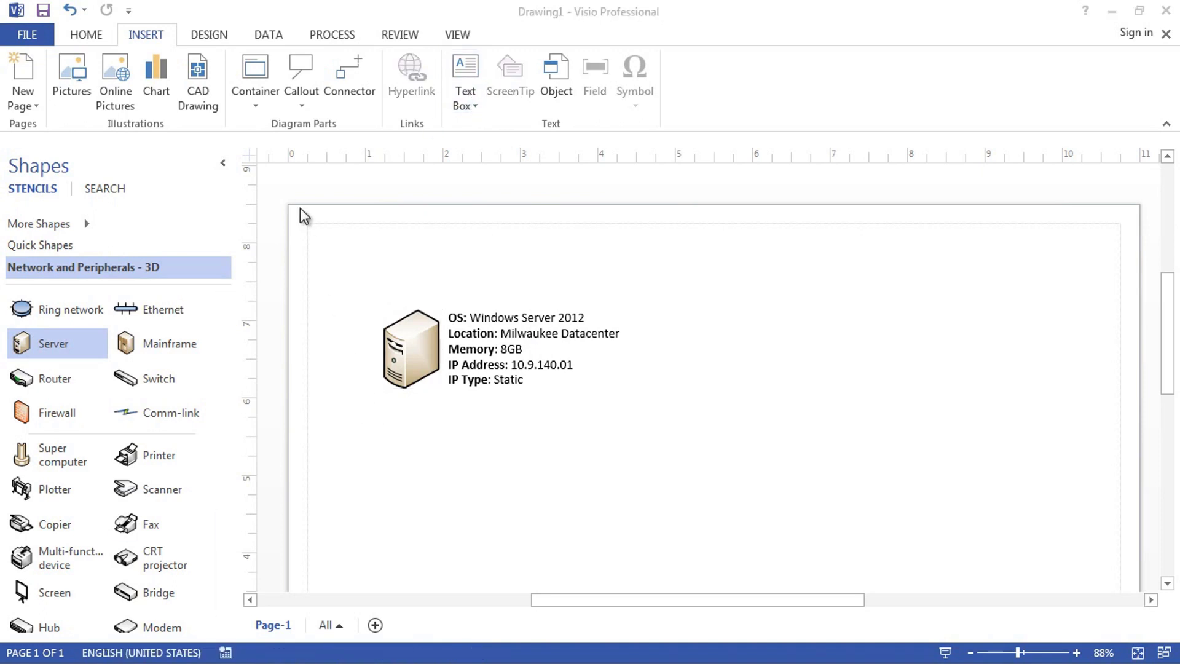
Insert a Sled callout and type the label Sales-Server-01 into it.
{"action": "left_click", "coordinate": [305, 106]}
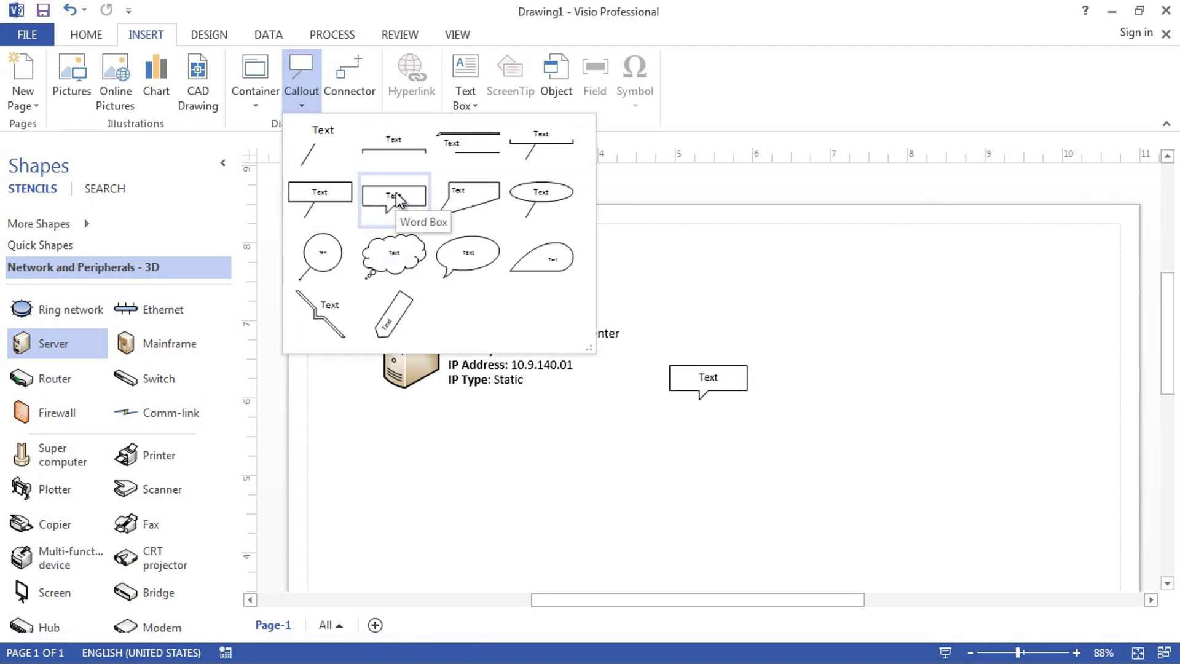
{"action": "left_click", "coordinate": [471, 143]}
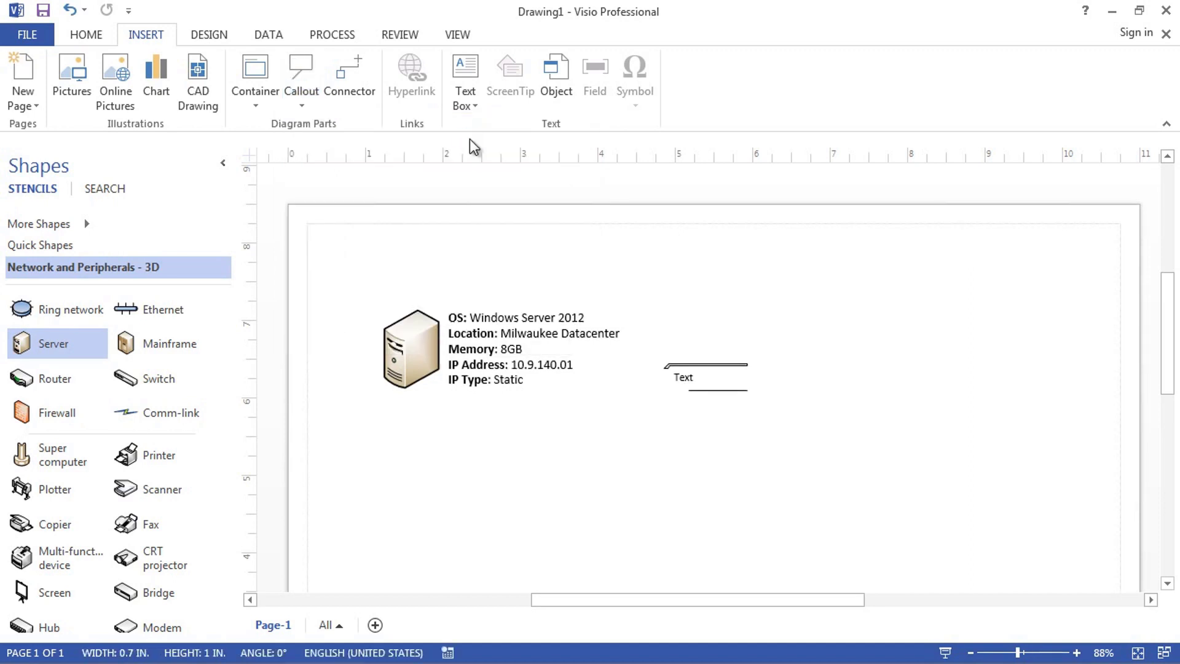
{"action": "double_click", "coordinate": [703, 377]}
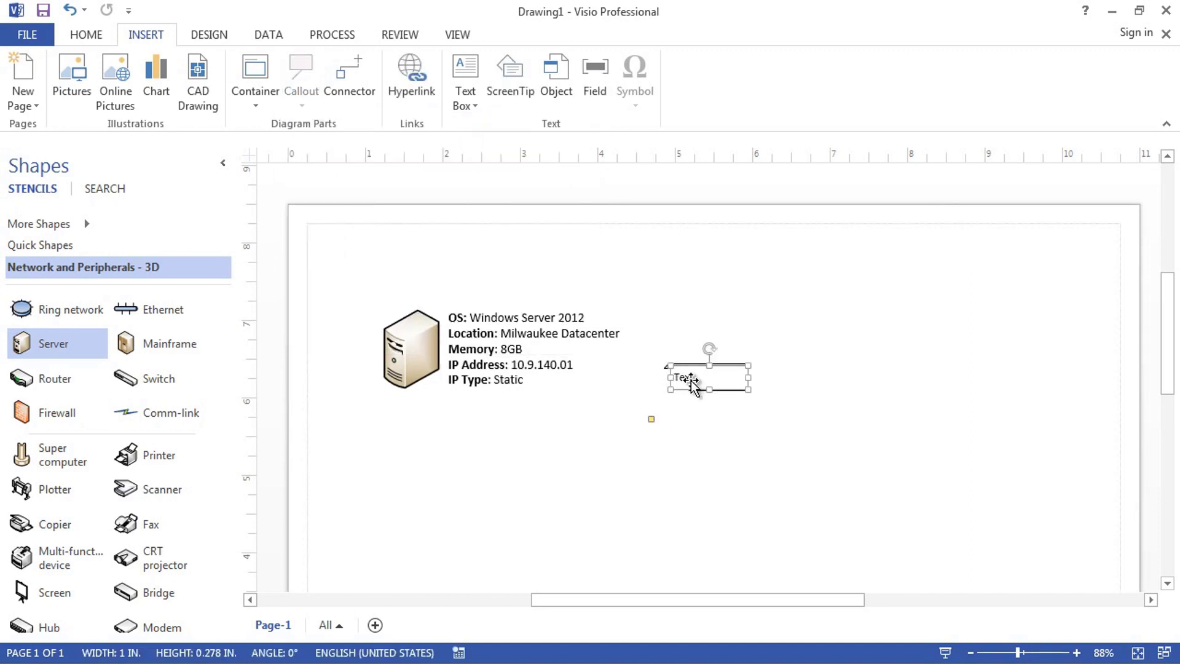
{"action": "type", "text": "S"}
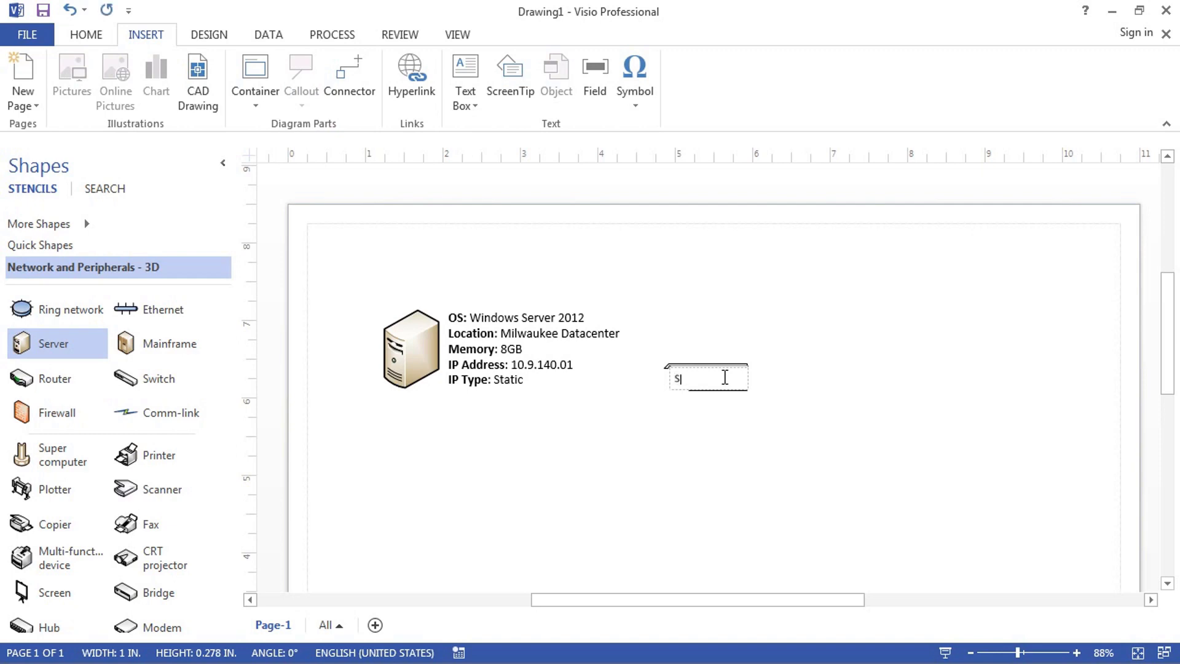
{"action": "type", "text": "ales-Server"}
{"action": "type", "text": "01"}
{"action": "key", "text": "BackSpace"}
{"action": "key", "text": "BackSpace"}
{"action": "key", "text": "BackSpace"}
{"action": "type", "text": "-01"}
Make the Sales-Server-01 label text bold.
{"action": "left_click_drag", "start_coordinate": [674, 380], "coordinate": [743, 379]}
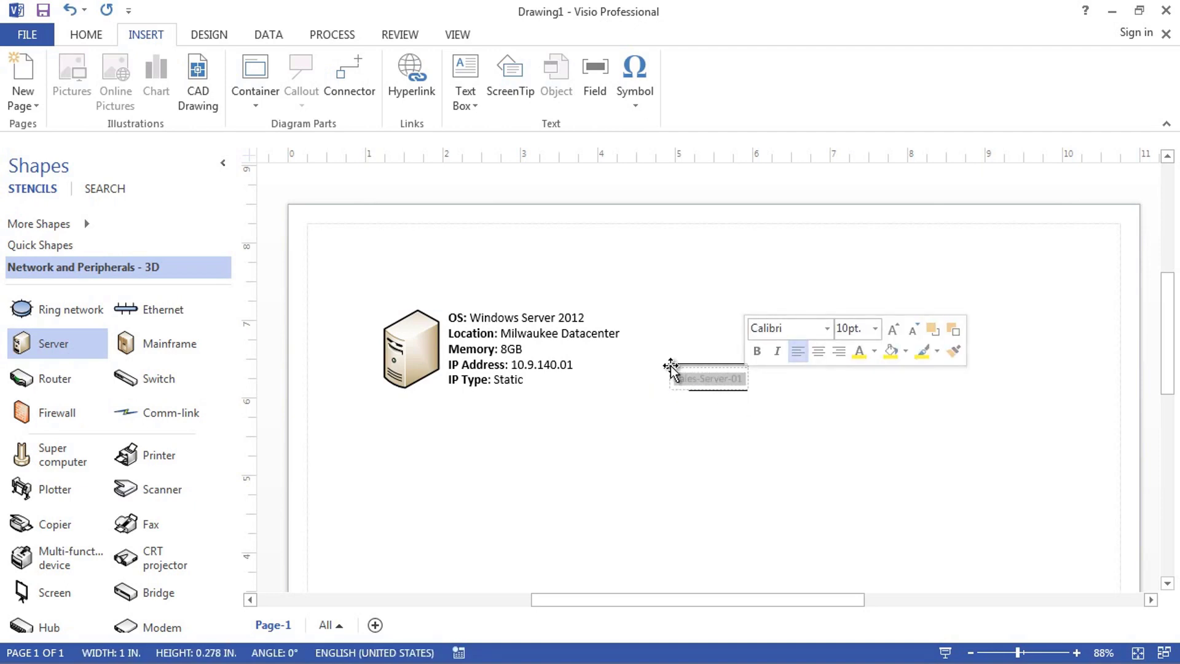
{"action": "left_click", "coordinate": [78, 35]}
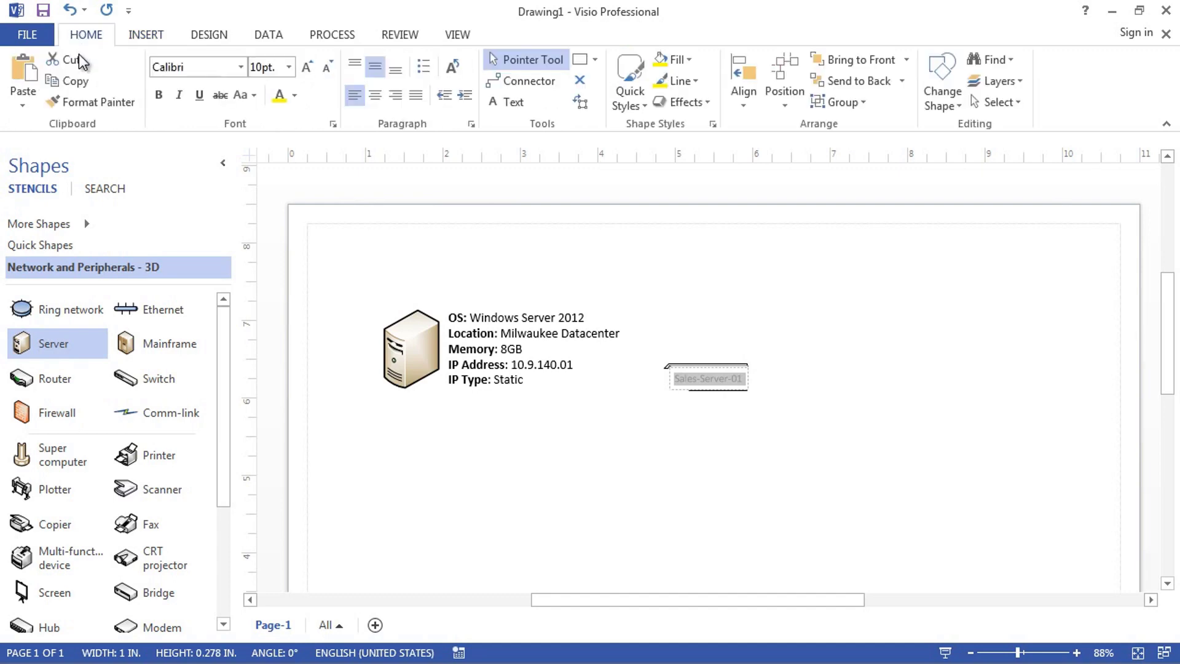
{"action": "left_click", "coordinate": [159, 95]}
{"action": "left_click", "coordinate": [754, 390]}
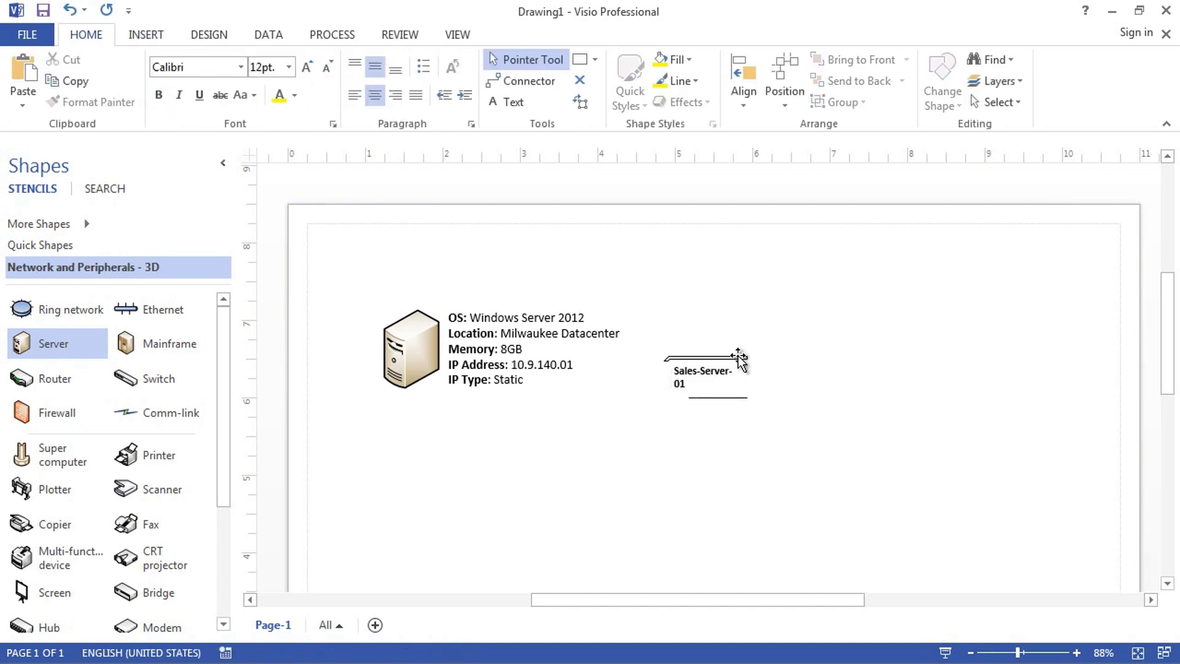
Widen the callout to one line and position it directly under the server icon.
{"action": "left_click", "coordinate": [740, 358]}
{"action": "left_click_drag", "start_coordinate": [746, 377], "coordinate": [462, 397]}
{"action": "left_click", "coordinate": [479, 495]}
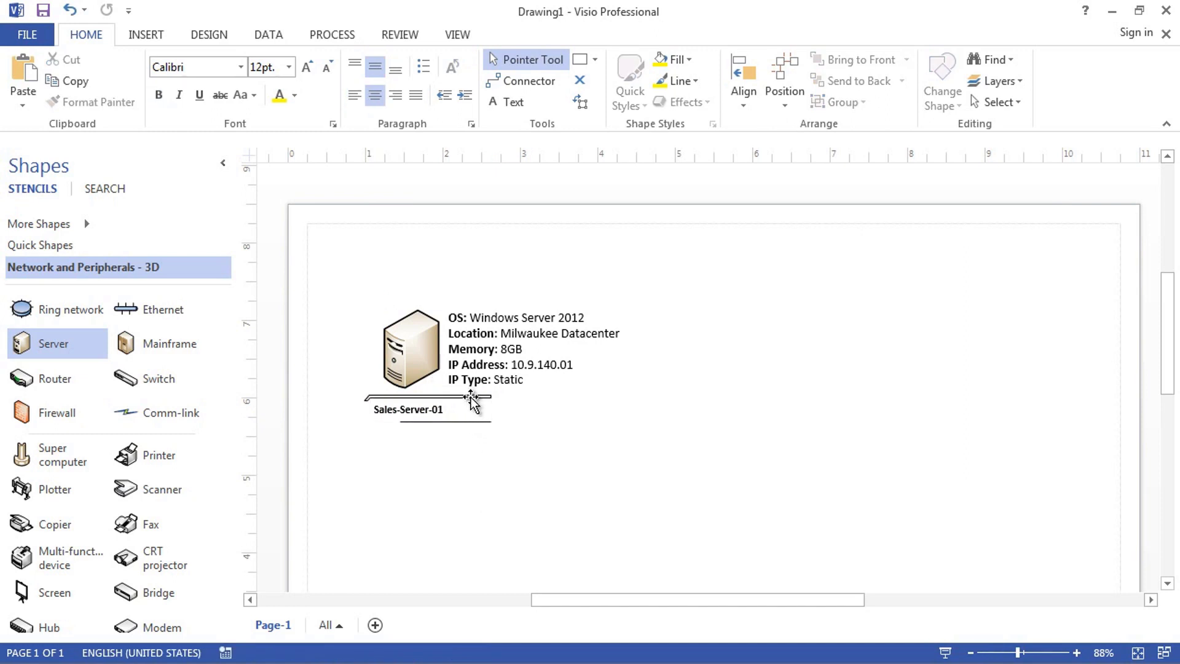
{"action": "left_click_drag", "start_coordinate": [463, 397], "coordinate": [476, 397]}
{"action": "left_click", "coordinate": [471, 469]}
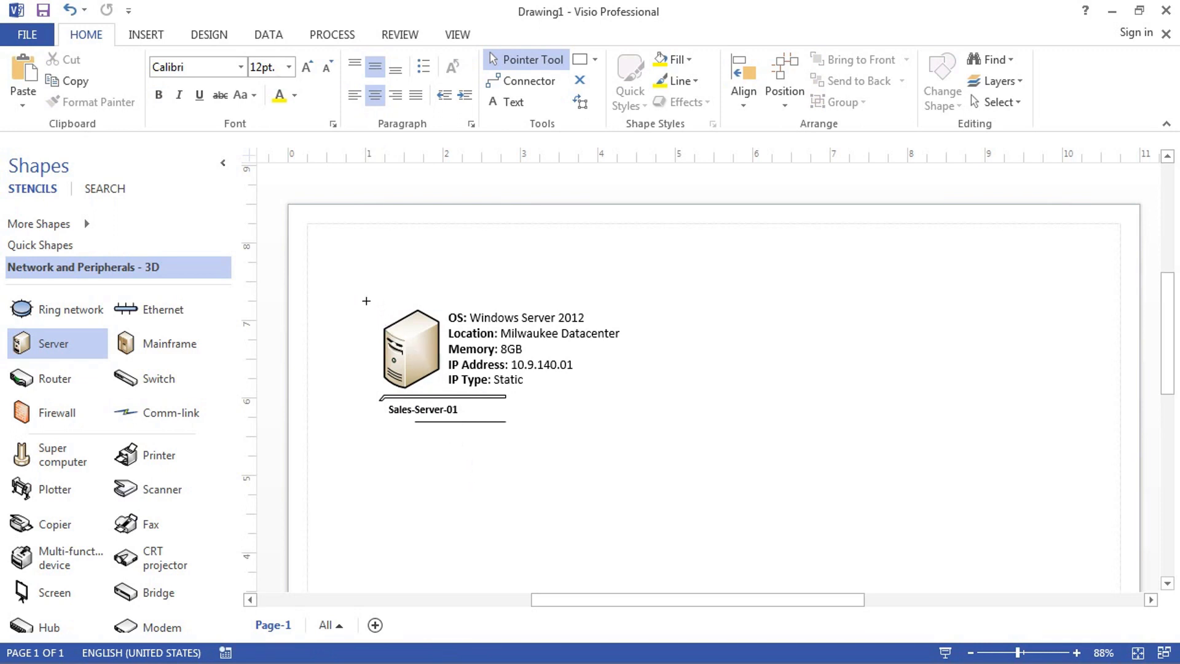
Group the server, spec text and Sales-Server-01 label, then move the group slightly higher.
{"action": "left_click_drag", "start_coordinate": [343, 269], "coordinate": [650, 454]}
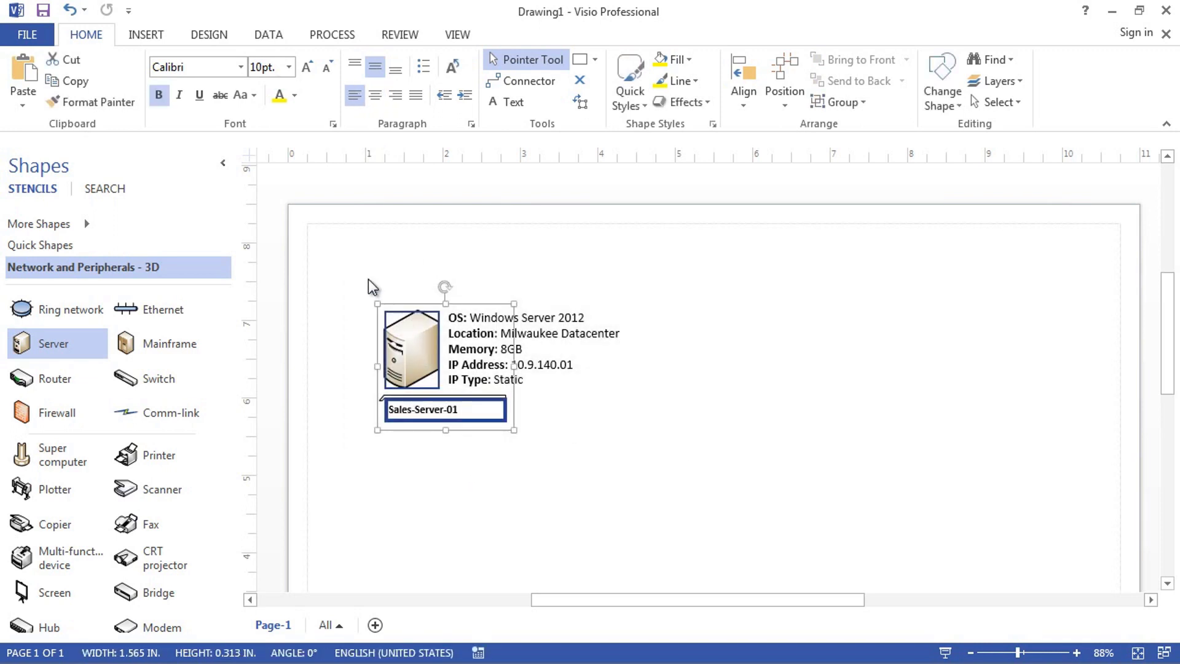
{"action": "left_click_drag", "start_coordinate": [329, 253], "coordinate": [773, 479]}
{"action": "right_click", "coordinate": [424, 357]}
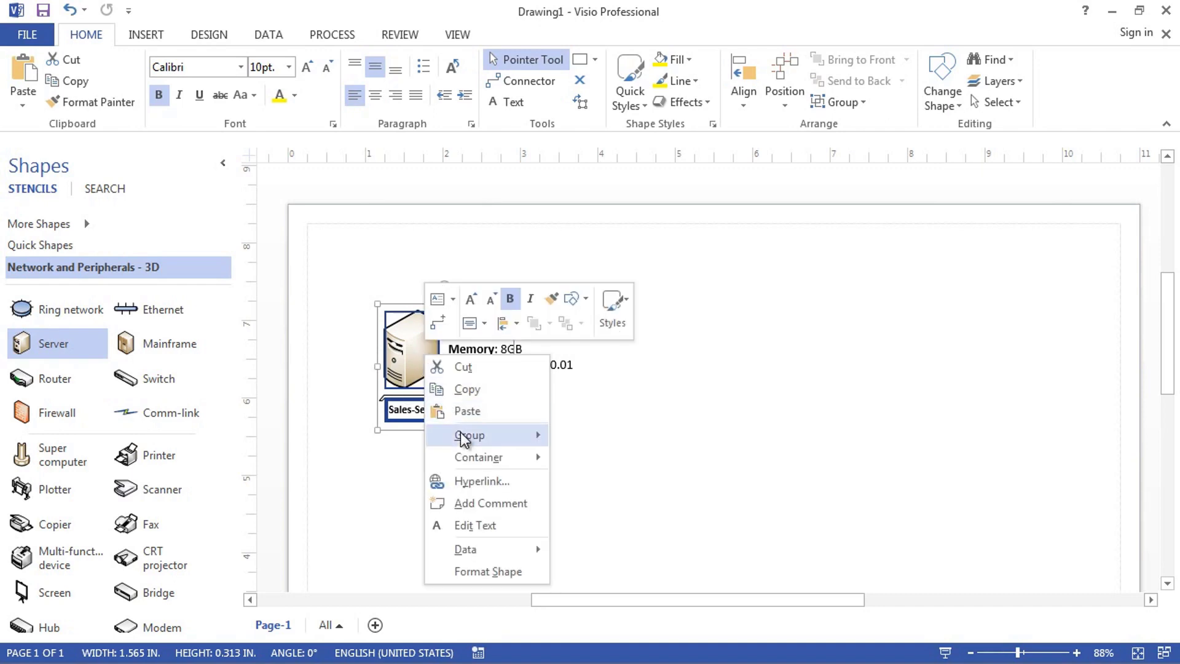
{"action": "mouse_move", "coordinate": [465, 440]}
{"action": "left_click", "coordinate": [590, 438]}
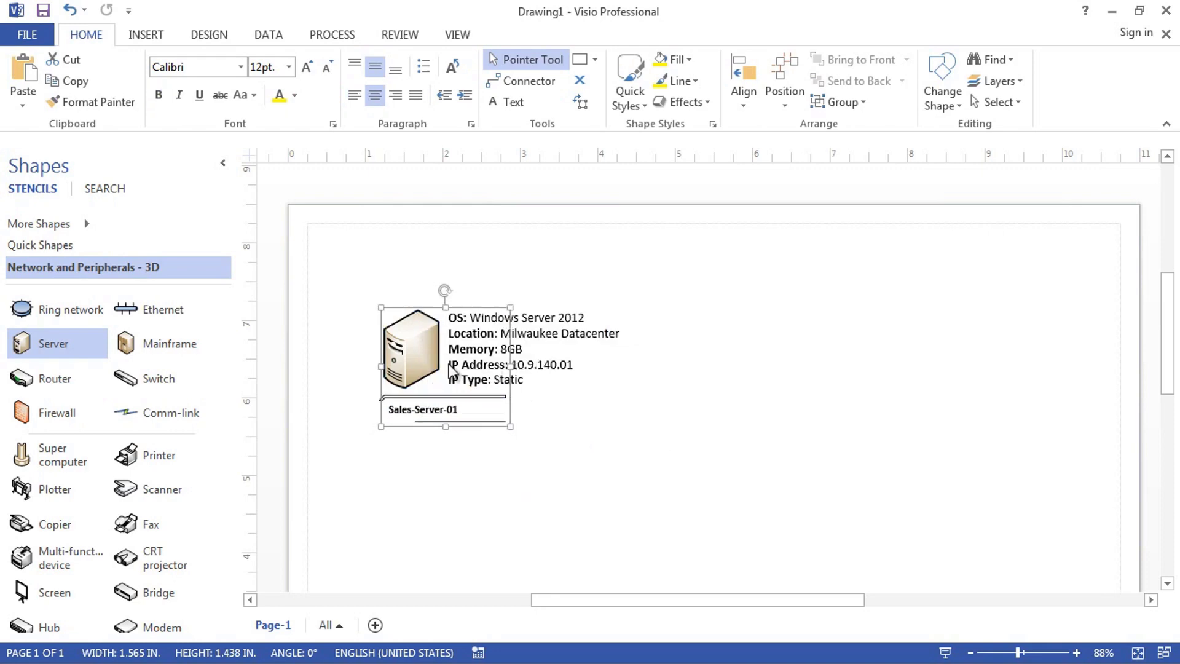
{"action": "left_click", "coordinate": [603, 482]}
{"action": "left_click_drag", "start_coordinate": [452, 368], "coordinate": [443, 329]}
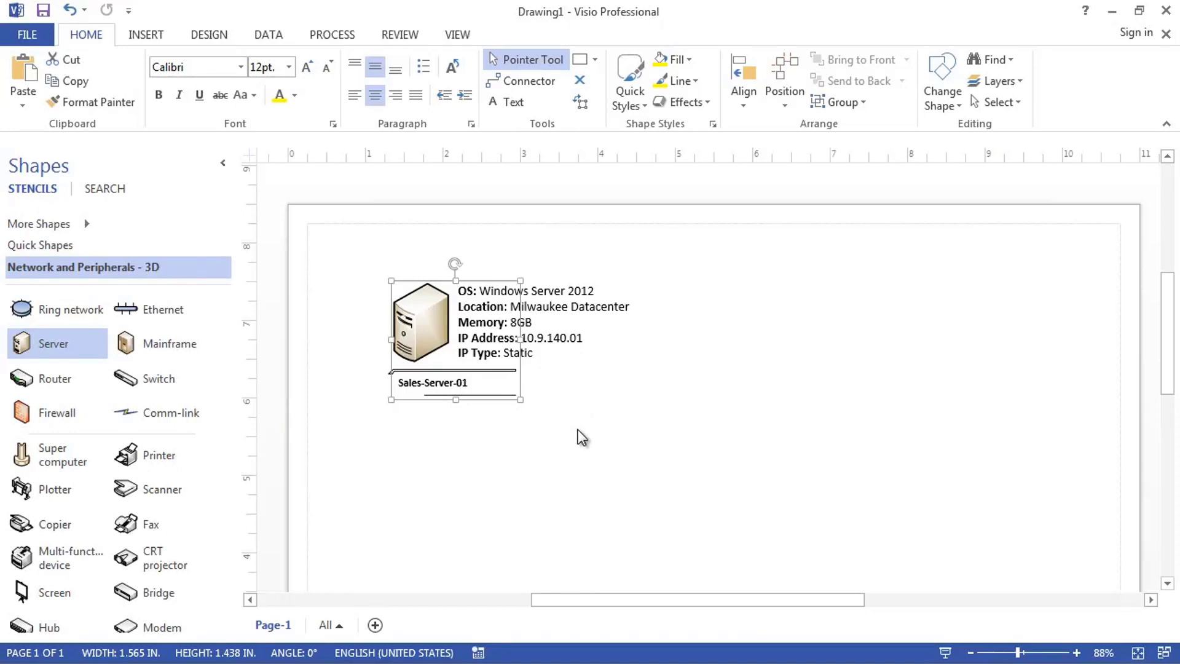
Copy the grouped server and paste a duplicate lower on the page.
{"action": "right_click", "coordinate": [432, 334]}
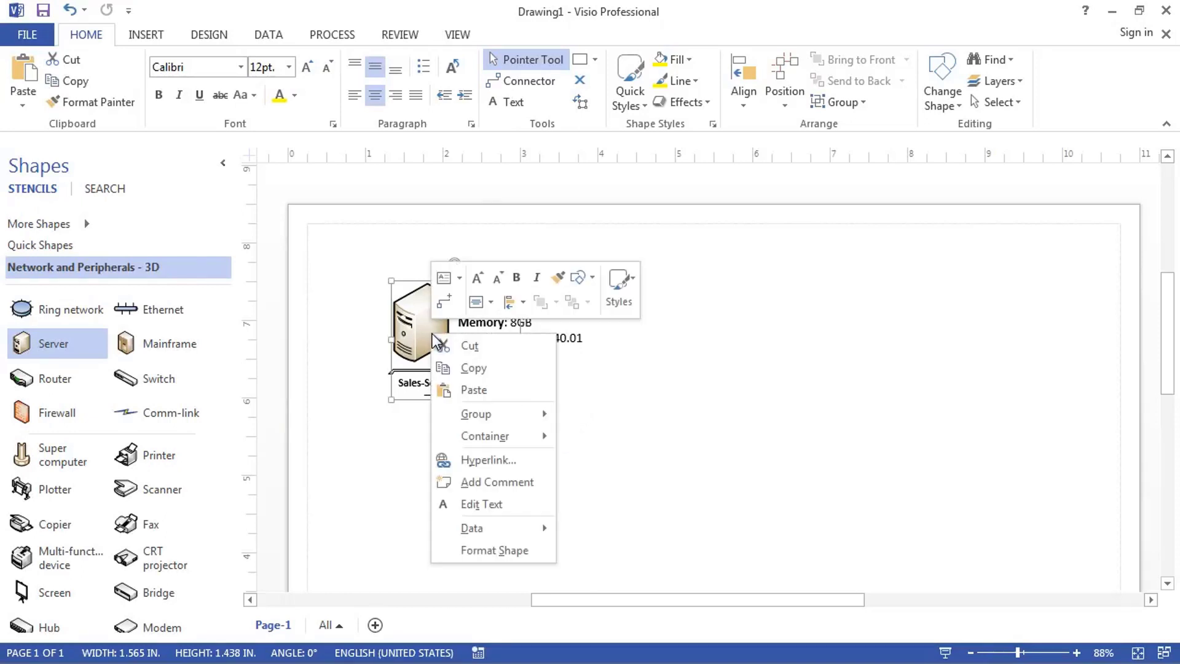
{"action": "left_click", "coordinate": [465, 368]}
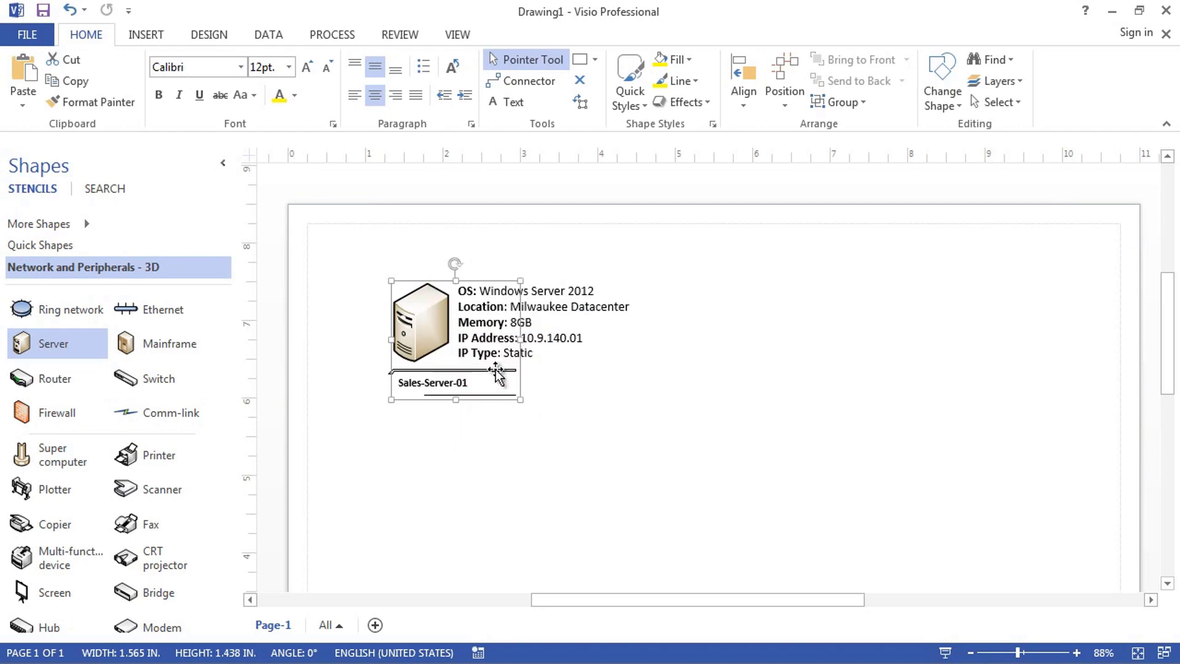
{"action": "right_click", "coordinate": [432, 329]}
{"action": "left_click", "coordinate": [456, 364]}
{"action": "right_click", "coordinate": [458, 434]}
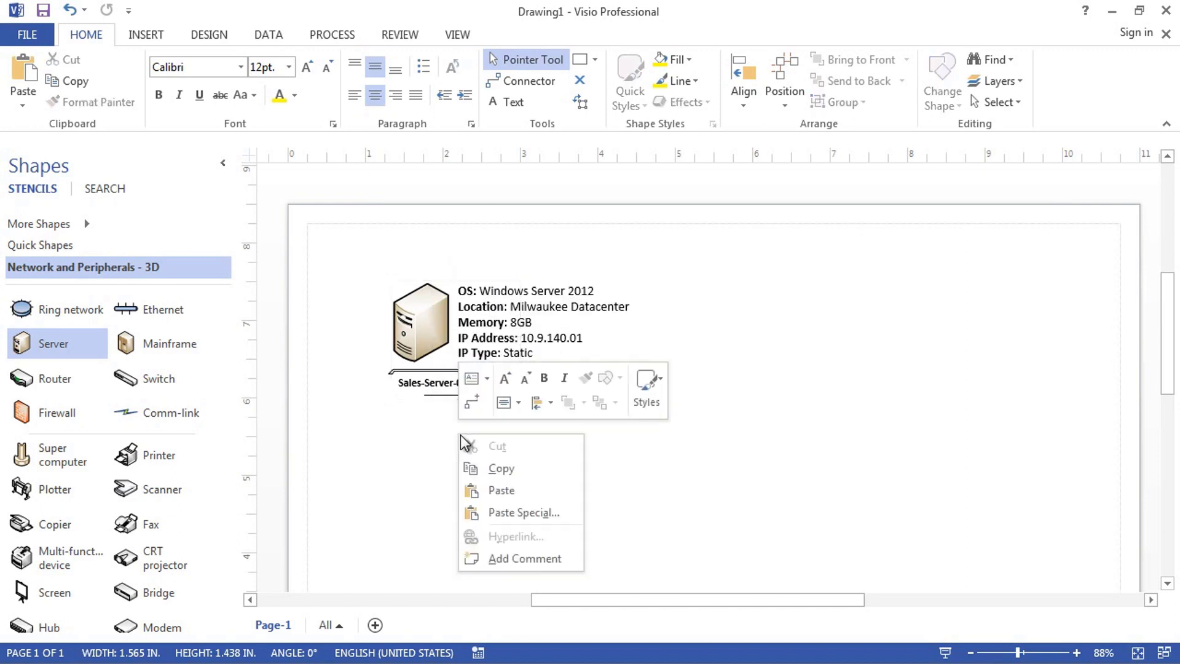
{"action": "left_click", "coordinate": [500, 490]}
{"action": "left_click_drag", "start_coordinate": [361, 414], "coordinate": [416, 457]}
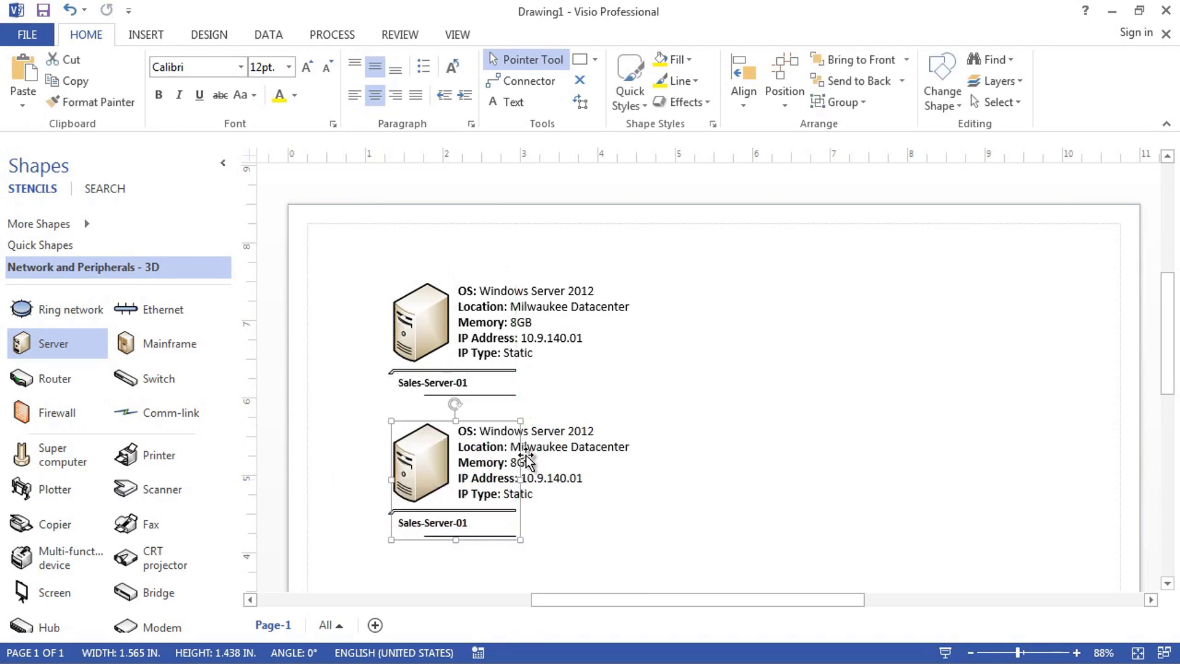
Change the duplicate's label from Sales-Server-01 to Document-Sharing-01.
{"action": "left_click", "coordinate": [433, 528]}
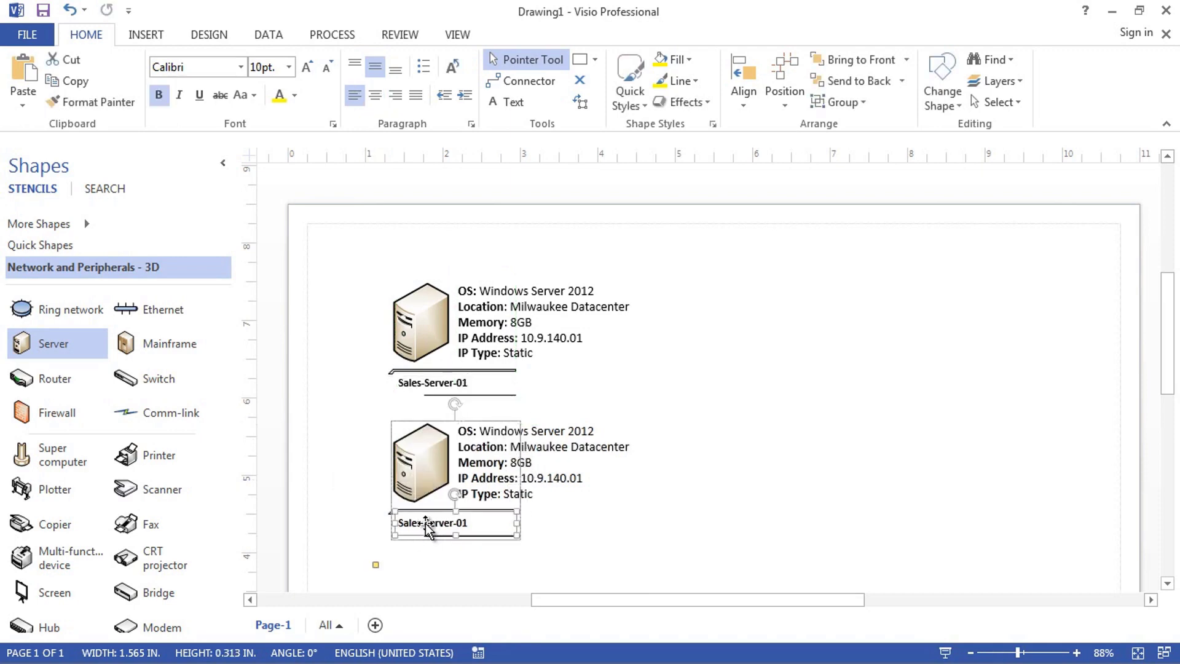
{"action": "double_click", "coordinate": [436, 526]}
{"action": "left_click", "coordinate": [441, 525]}
{"action": "left_click_drag", "start_coordinate": [455, 525], "coordinate": [391, 521]}
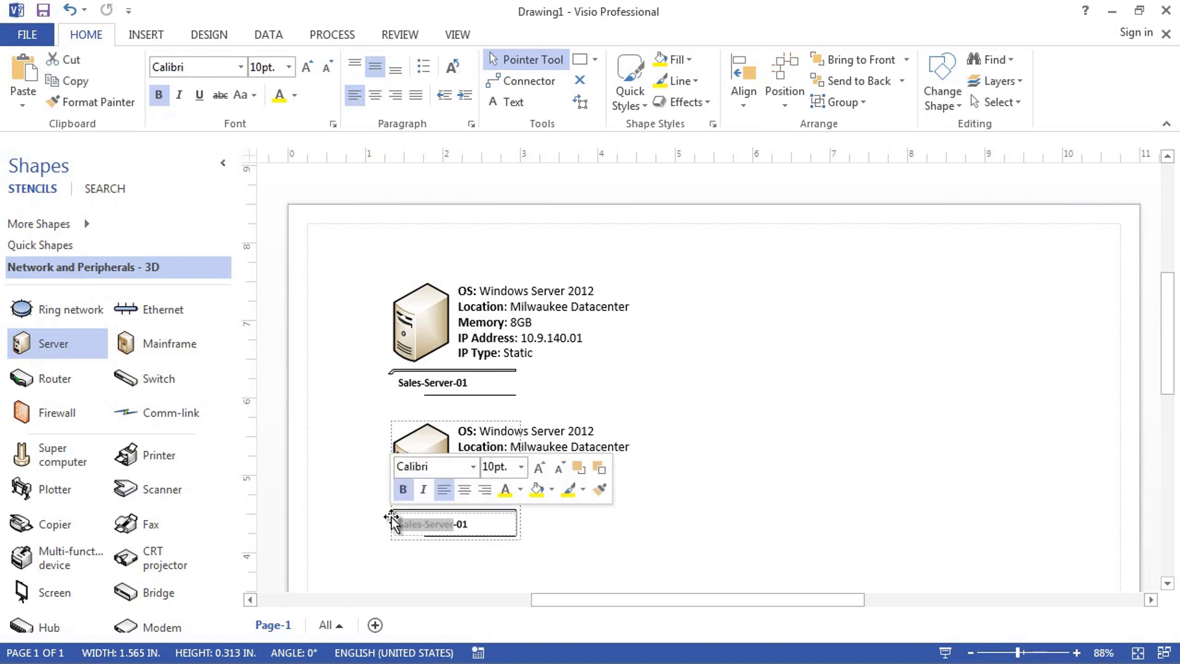
{"action": "type", "text": "Document-Sharing"}
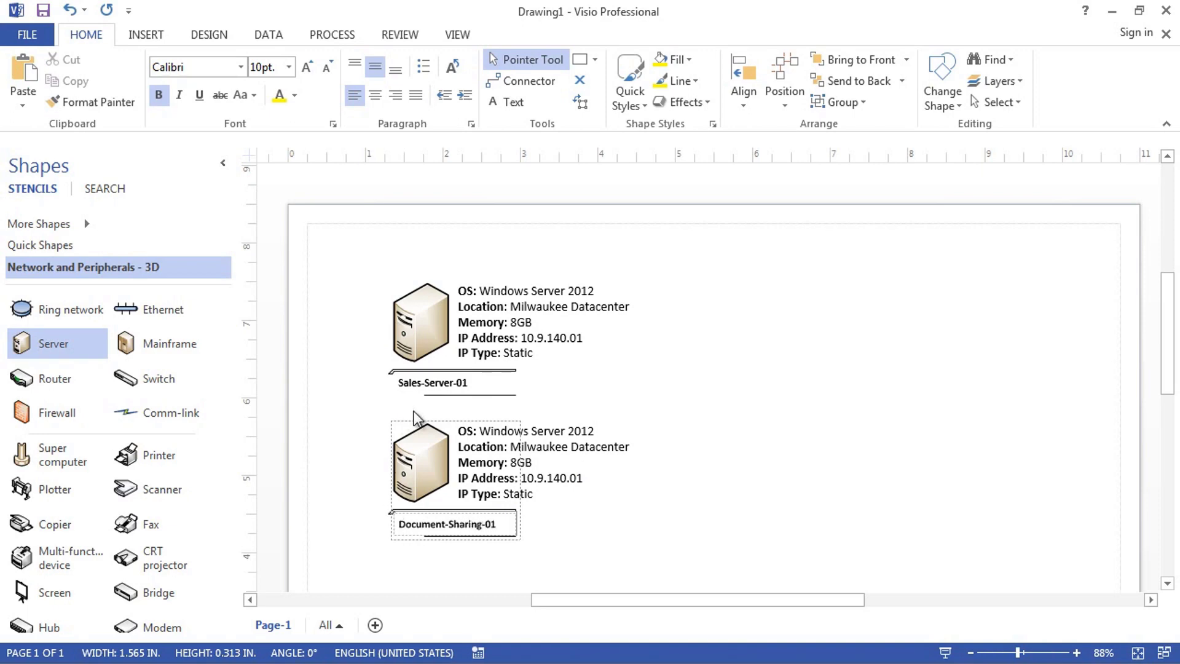
{"action": "left_click", "coordinate": [563, 479]}
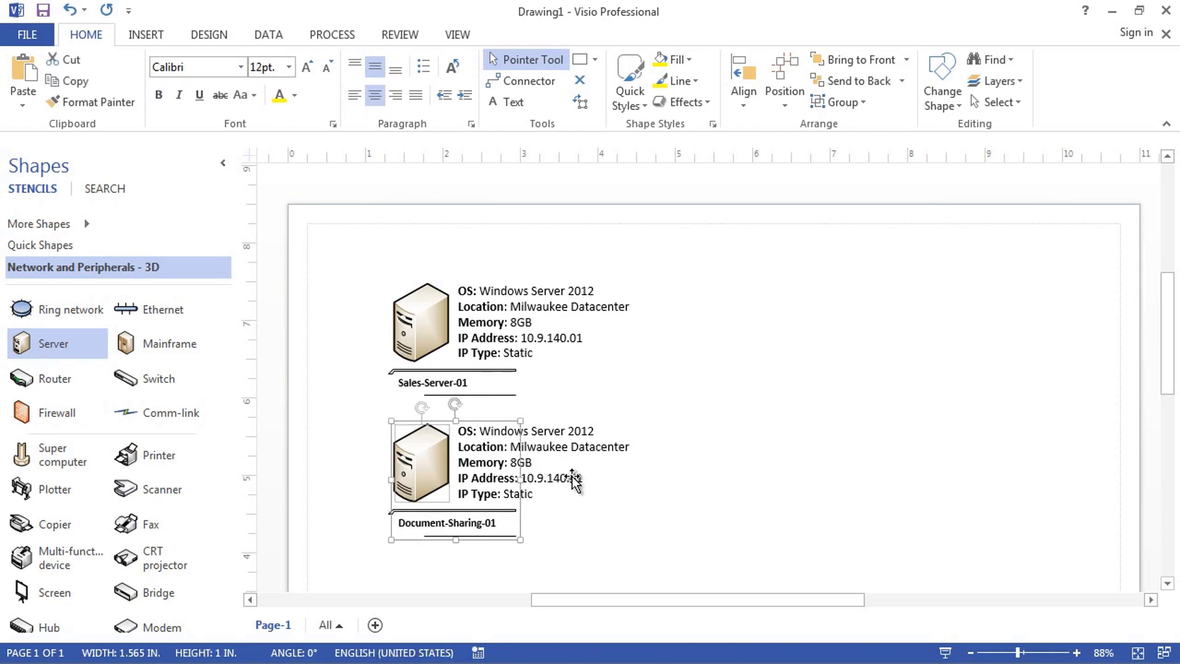
{"action": "left_click", "coordinate": [485, 479]}
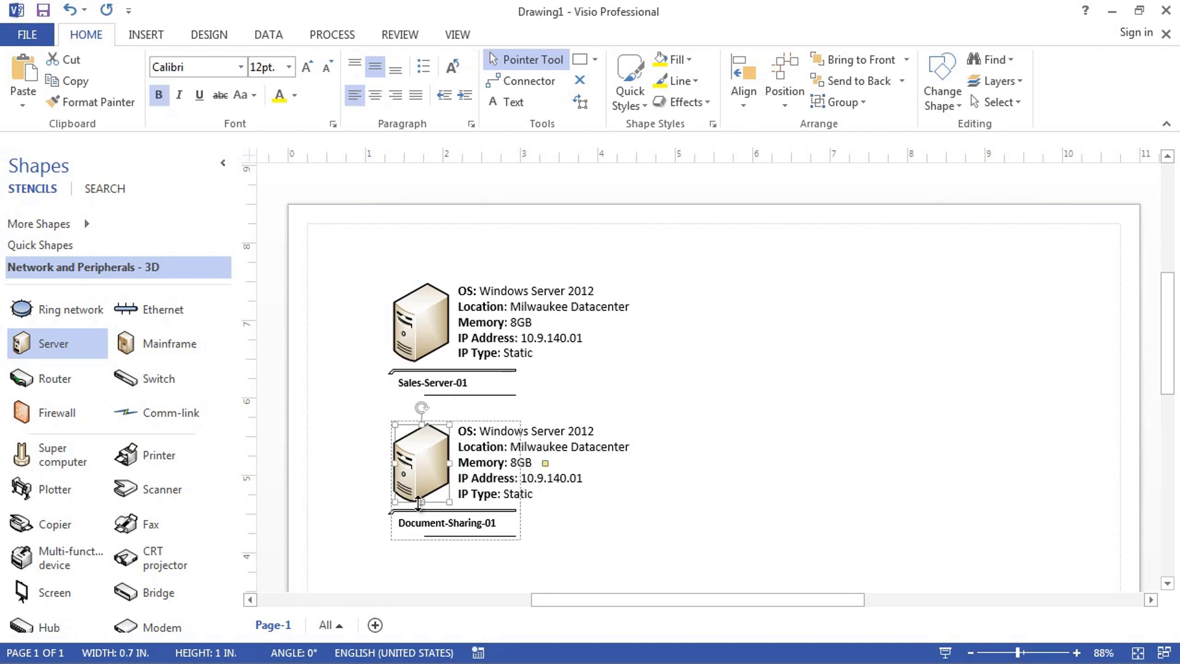
Ungroup the Document-Sharing-01 server, accepting the break from its master shape.
{"action": "right_click", "coordinate": [482, 490]}
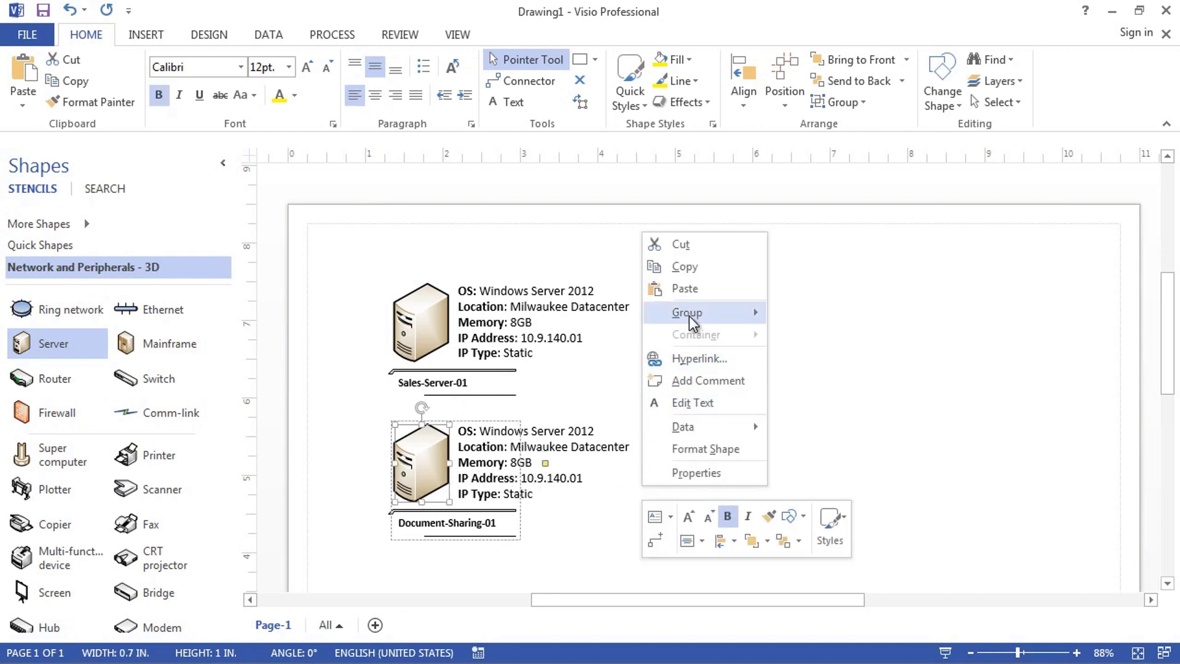
{"action": "mouse_move", "coordinate": [688, 316]}
{"action": "left_click", "coordinate": [816, 335]}
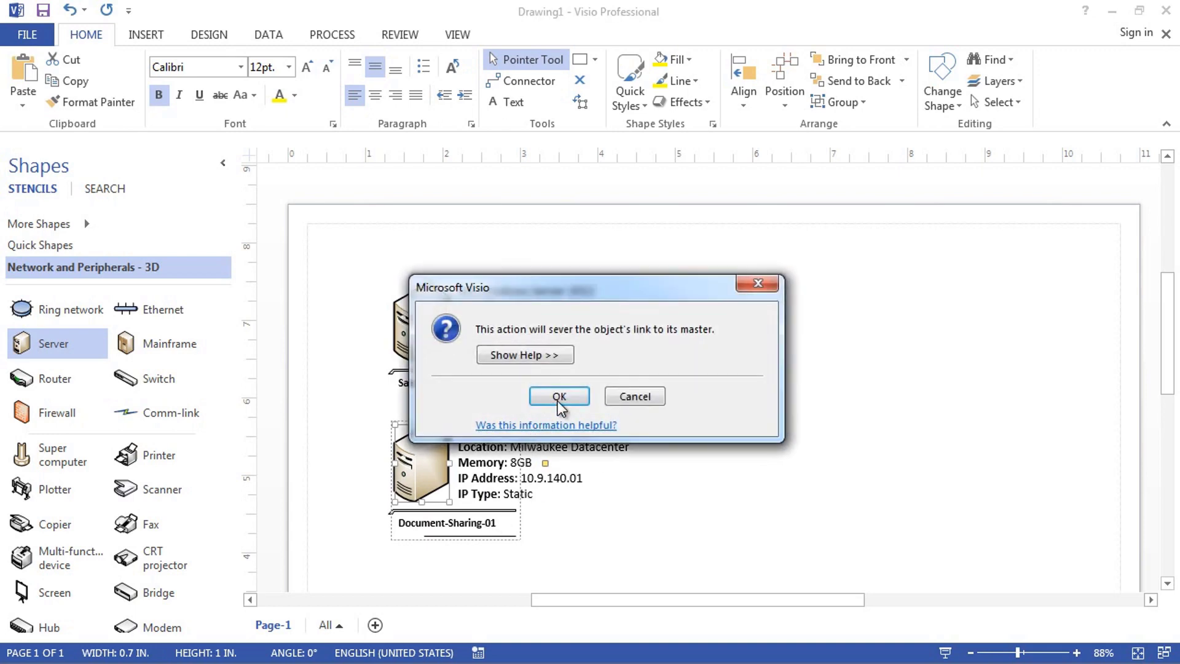
{"action": "left_click", "coordinate": [560, 396]}
{"action": "left_click", "coordinate": [624, 522]}
{"action": "left_click", "coordinate": [442, 467]}
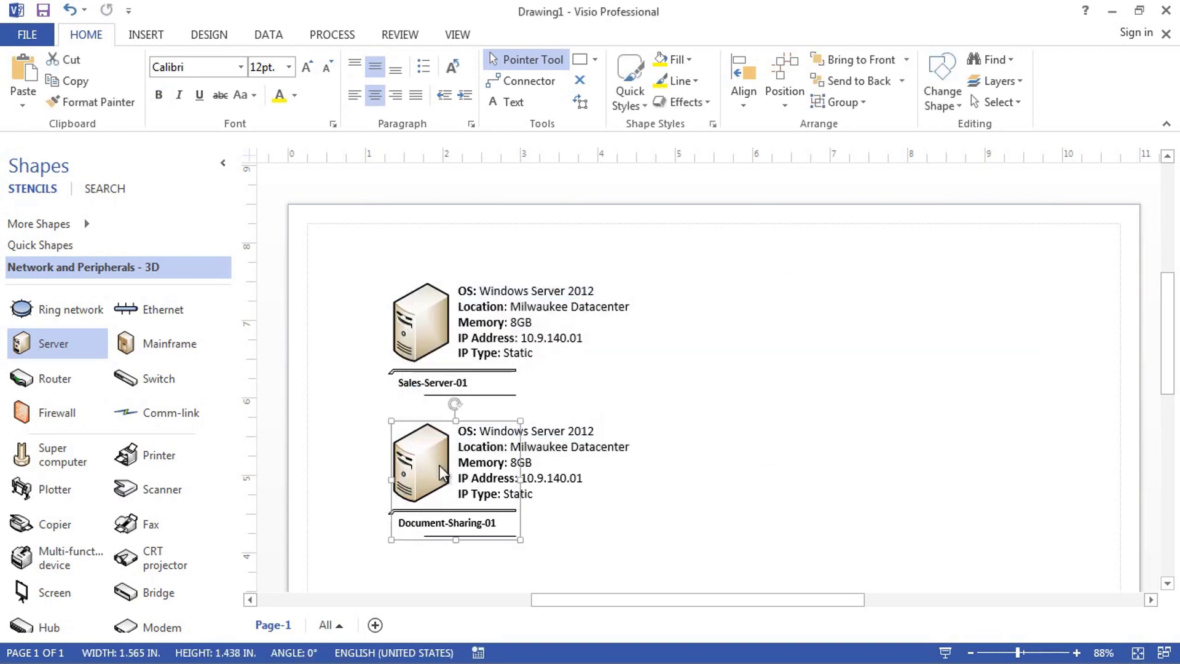
{"action": "right_click", "coordinate": [440, 466]}
{"action": "mouse_move", "coordinate": [508, 316]}
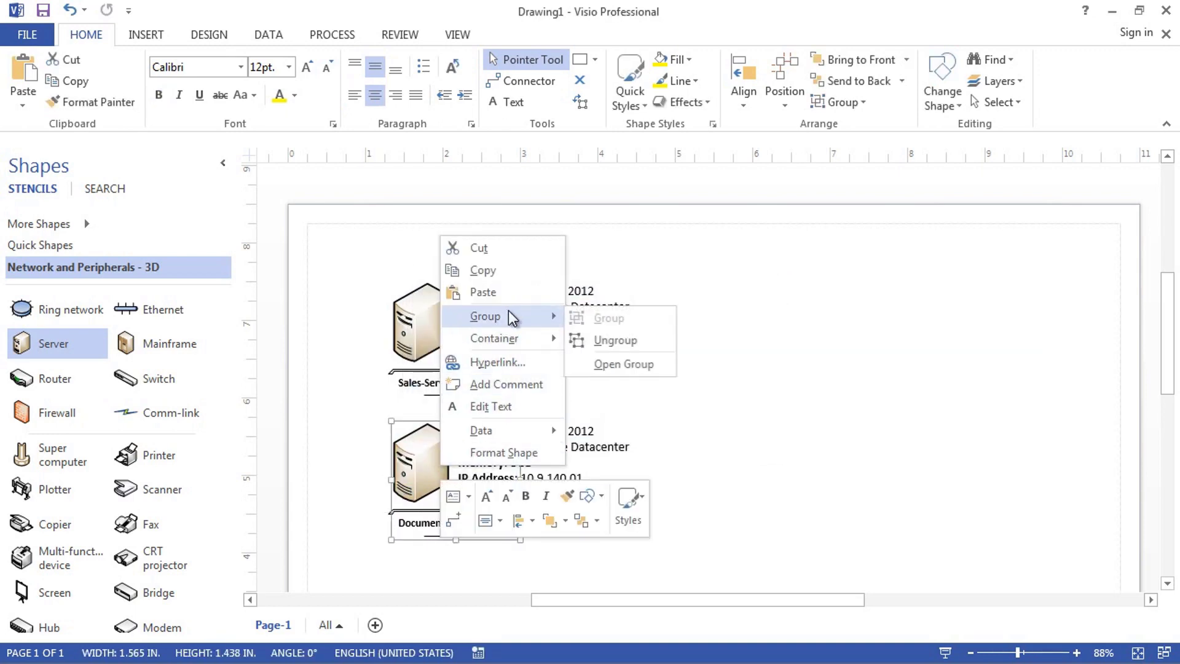
{"action": "left_click", "coordinate": [605, 346]}
{"action": "left_click", "coordinate": [589, 546]}
Change the spec text IP address to 10.9.140.02 and zoom out to 63%.
{"action": "left_click", "coordinate": [494, 478]}
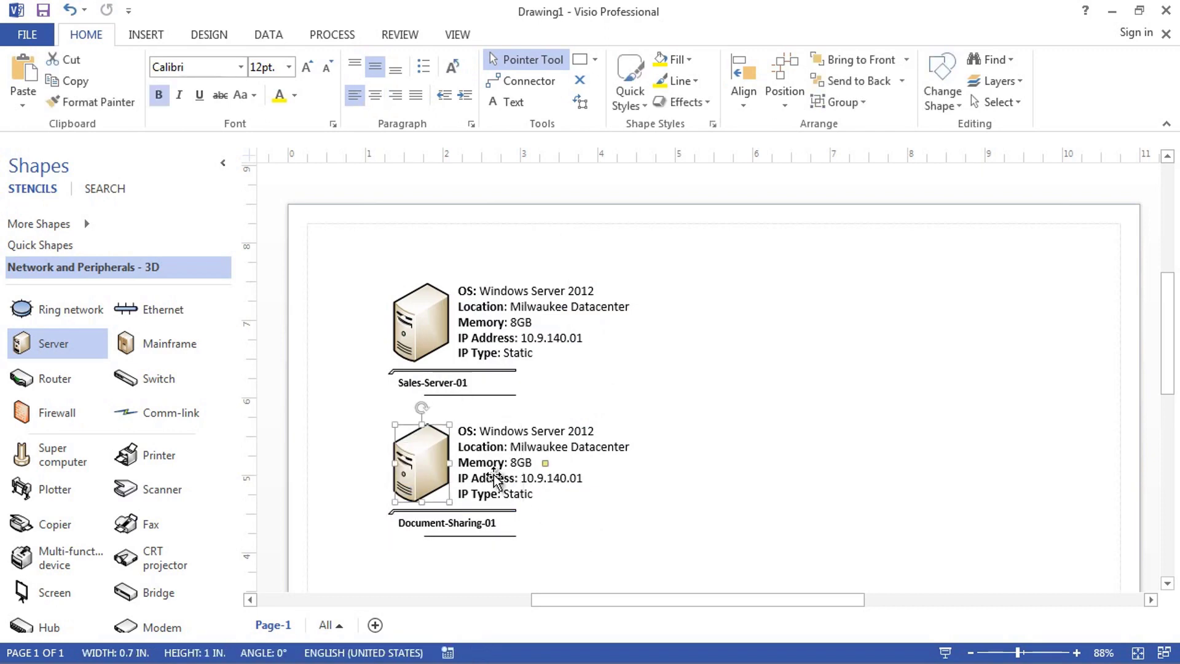
{"action": "double_click", "coordinate": [497, 479]}
{"action": "left_click", "coordinate": [577, 479]}
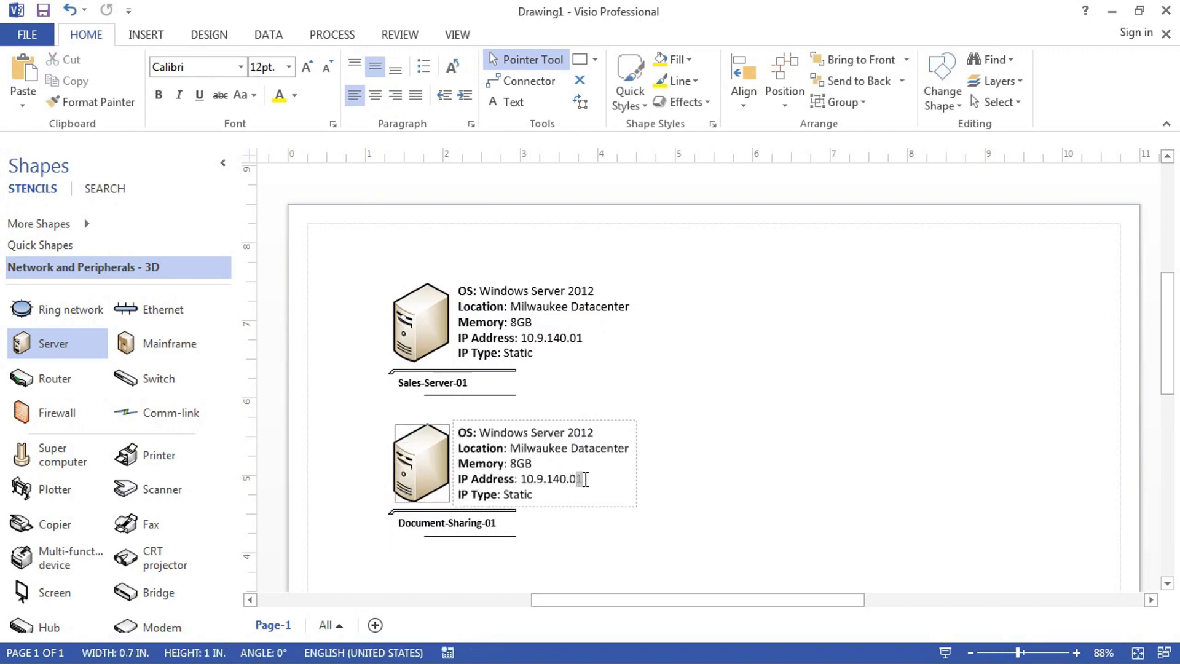
{"action": "type", "text": "2"}
{"action": "left_click", "coordinate": [545, 571]}
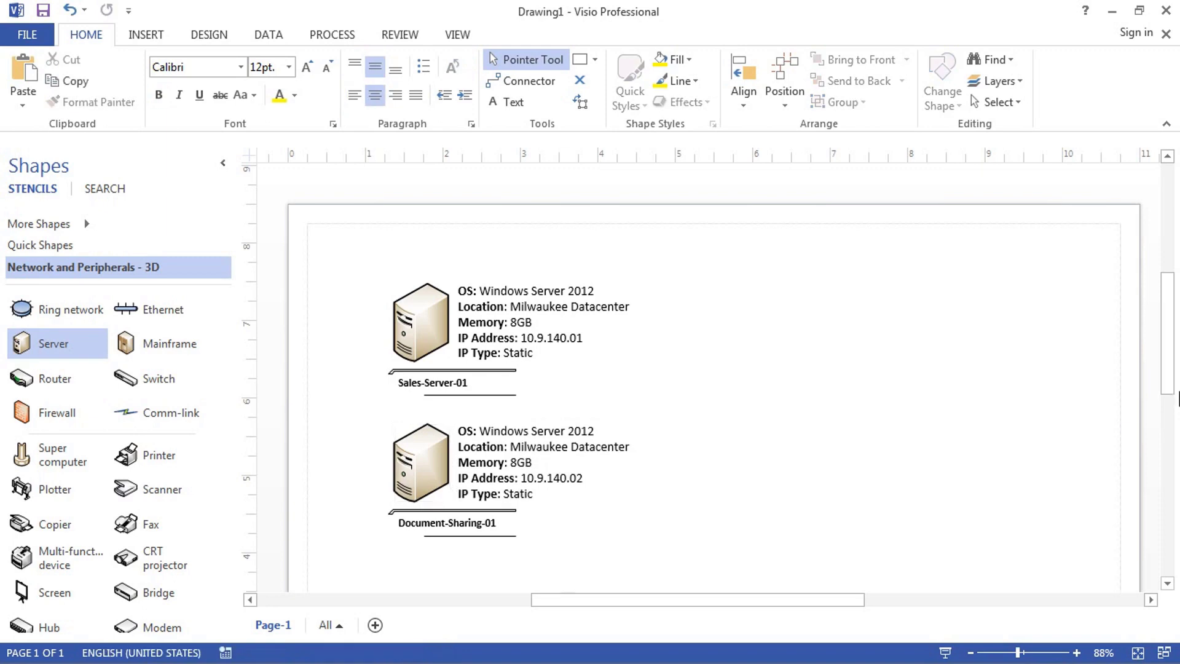
{"action": "mouse_move", "coordinate": [1171, 368]}
{"action": "left_mouse_down"}
{"action": "mouse_move", "coordinate": [1172, 416]}
{"action": "mouse_move", "coordinate": [1067, 547]}
{"action": "left_mouse_up"}
{"action": "left_click", "coordinate": [970, 653]}
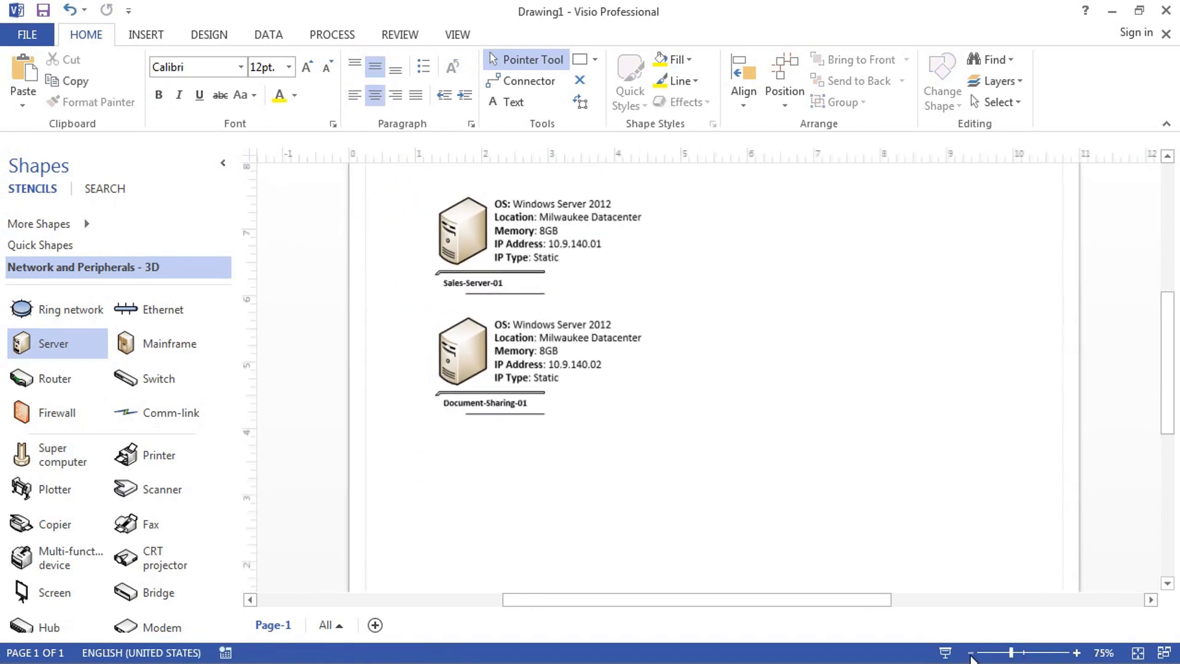
{"action": "left_click", "coordinate": [491, 363]}
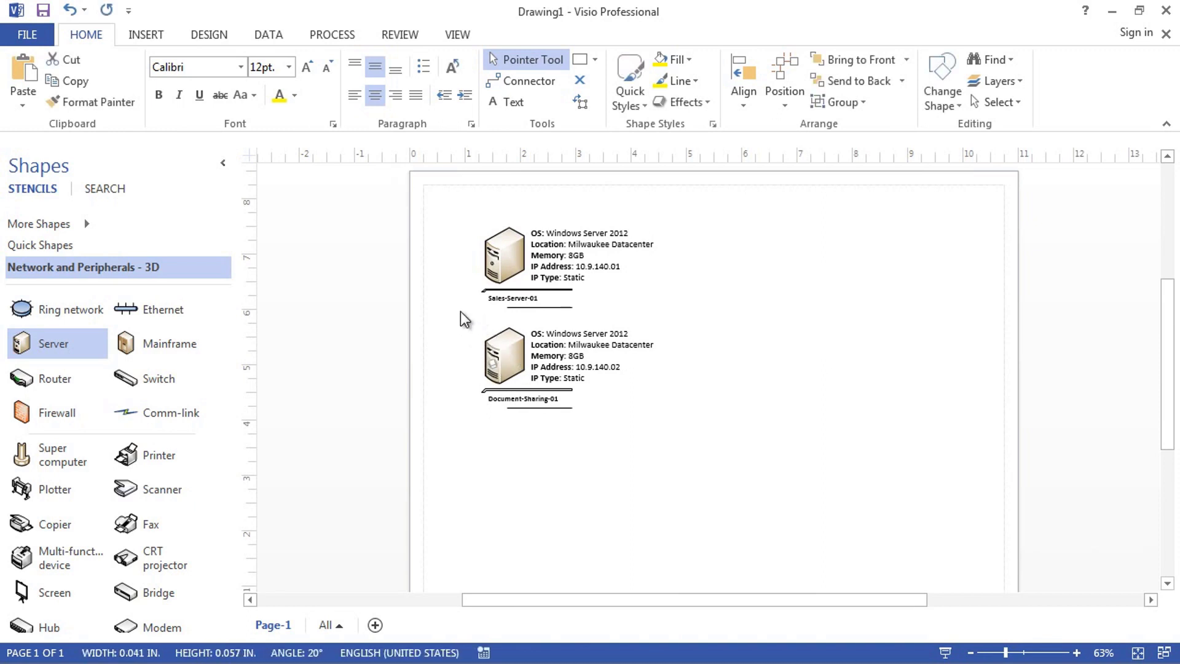
{"action": "left_click_drag", "start_coordinate": [459, 307], "coordinate": [674, 432]}
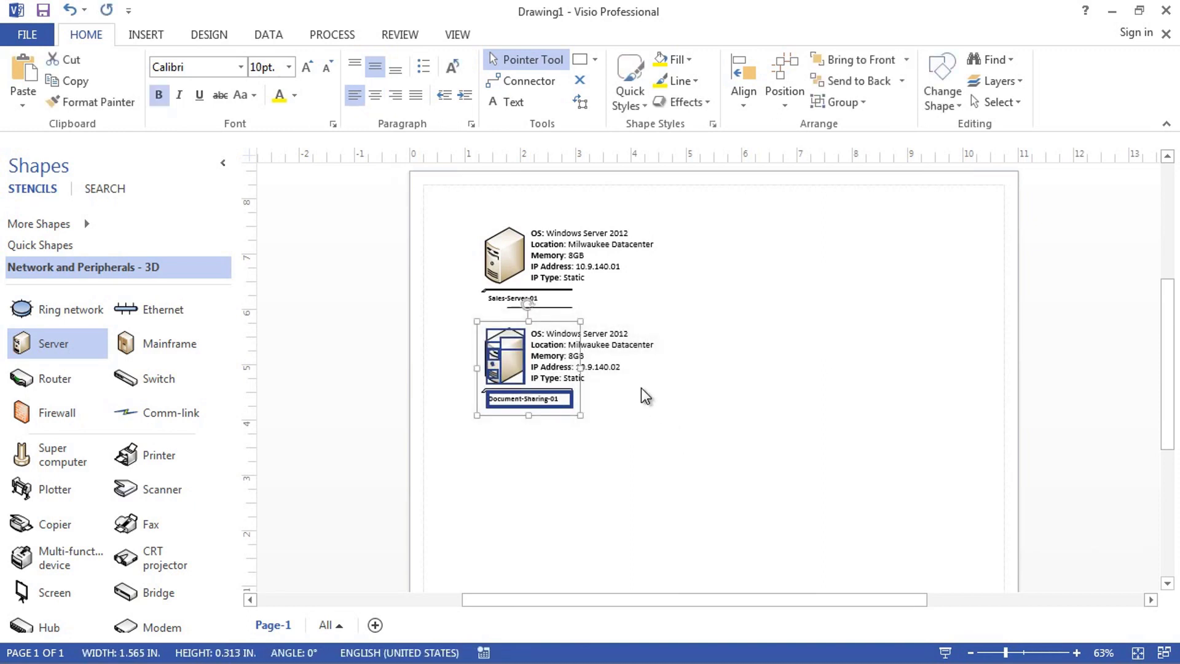
Copy the Document-Sharing-01 server and paste a third server below it.
{"action": "right_click", "coordinate": [571, 375]}
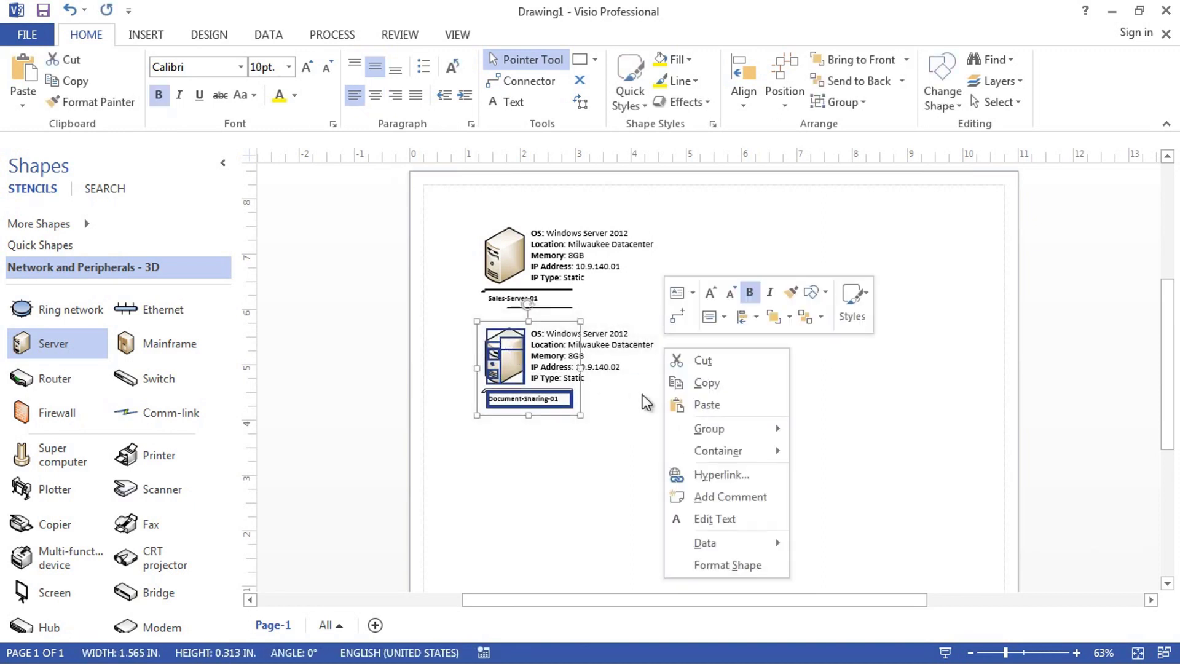
{"action": "left_click", "coordinate": [703, 386]}
{"action": "left_click", "coordinate": [543, 470]}
{"action": "right_click", "coordinate": [543, 470]}
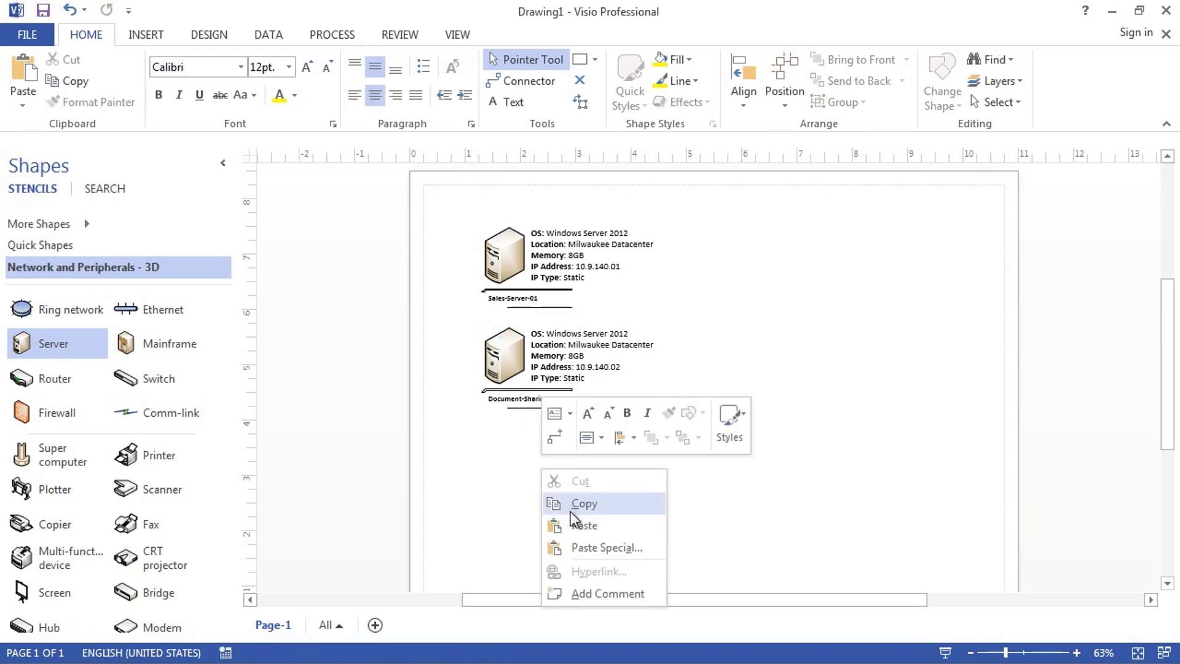
{"action": "left_click", "coordinate": [577, 523]}
{"action": "left_click_drag", "start_coordinate": [483, 467], "coordinate": [513, 486]}
{"action": "left_click", "coordinate": [653, 429]}
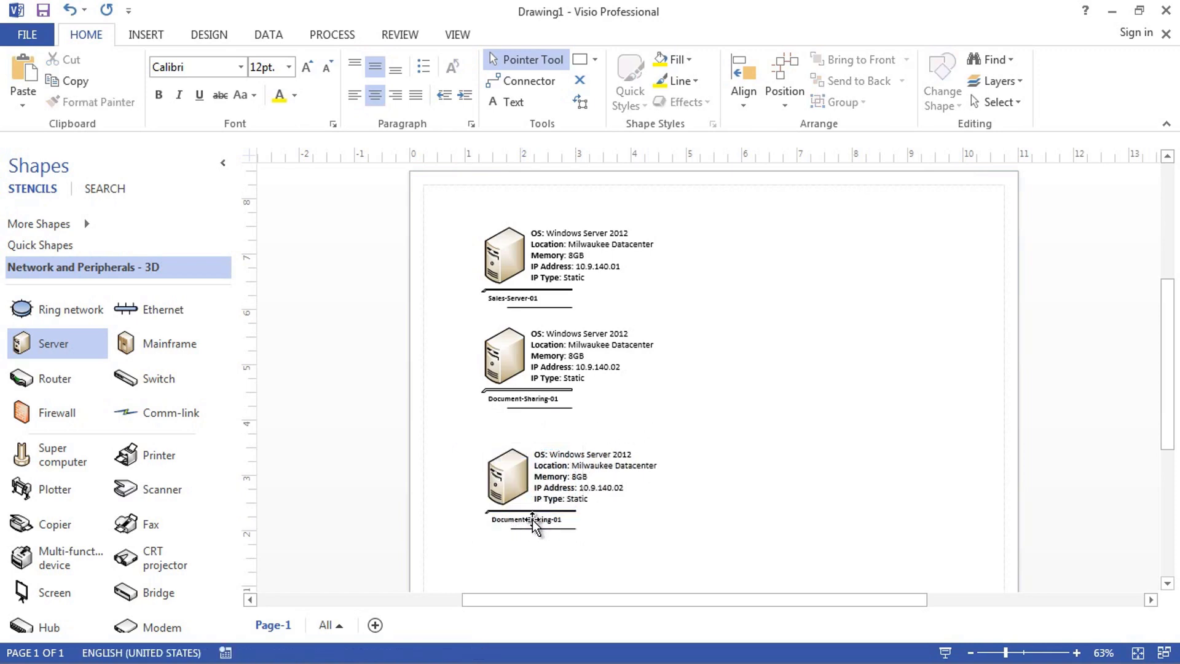
Relabel the third server Marketing-Sharing-01.
{"action": "left_click", "coordinate": [533, 519]}
{"action": "double_click", "coordinate": [533, 518]}
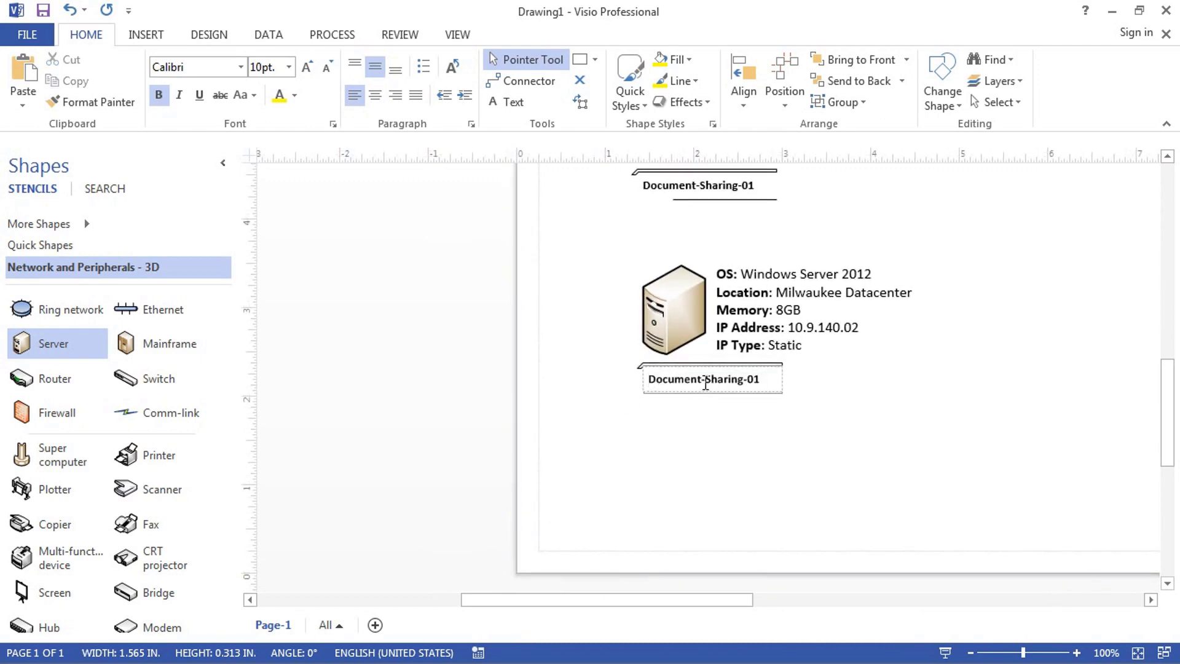
{"action": "left_click_drag", "start_coordinate": [706, 384], "coordinate": [629, 376]}
{"action": "type", "text": "Mar"}
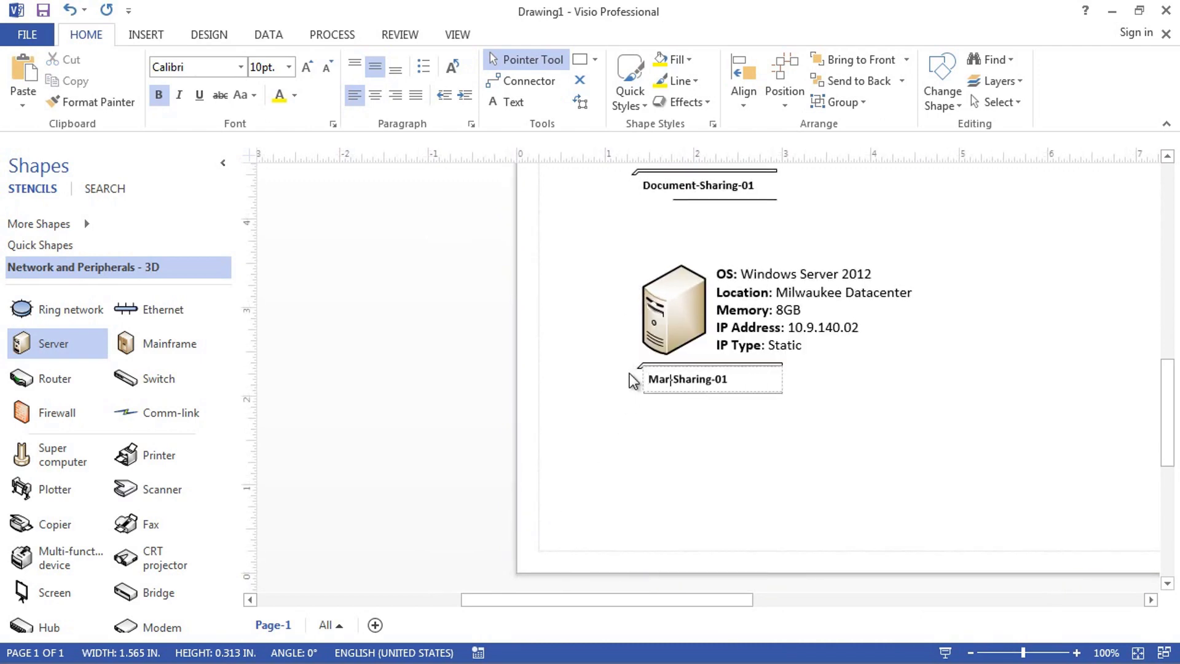
{"action": "type", "text": "keting Files"}
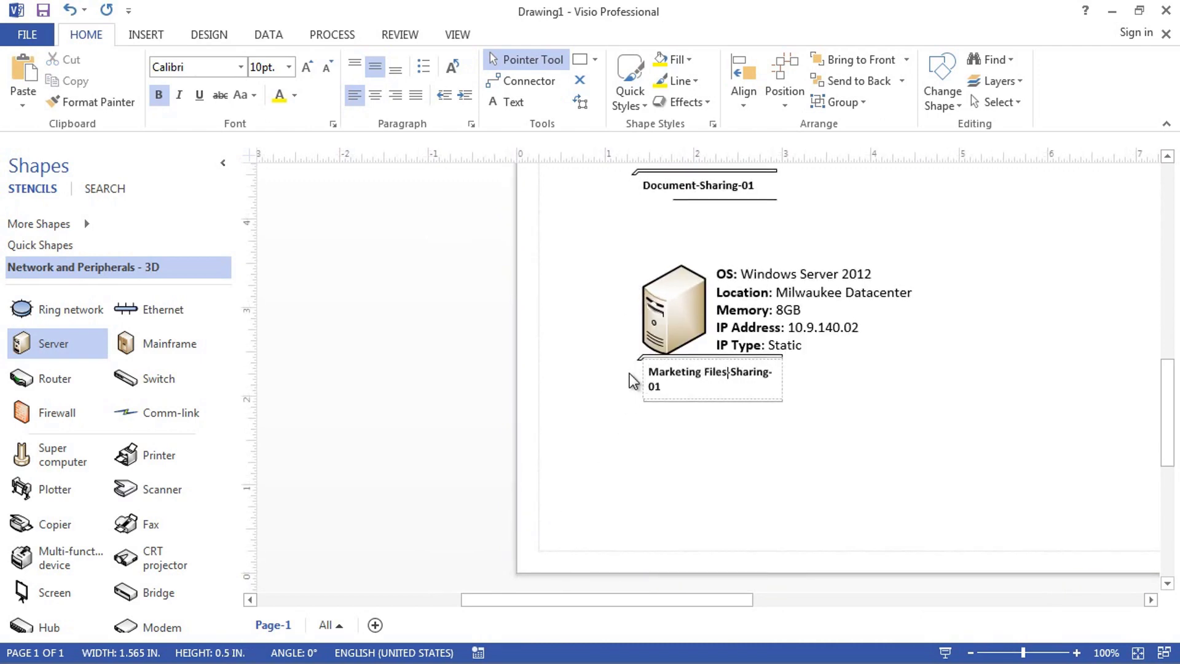
{"action": "key", "text": "BackSpace"}
{"action": "key", "text": "BackSpace"}
{"action": "key", "text": "BackSpace"}
{"action": "key", "text": "BackSpace"}
{"action": "key", "text": "BackSpace"}
{"action": "key", "text": "BackSpace"}
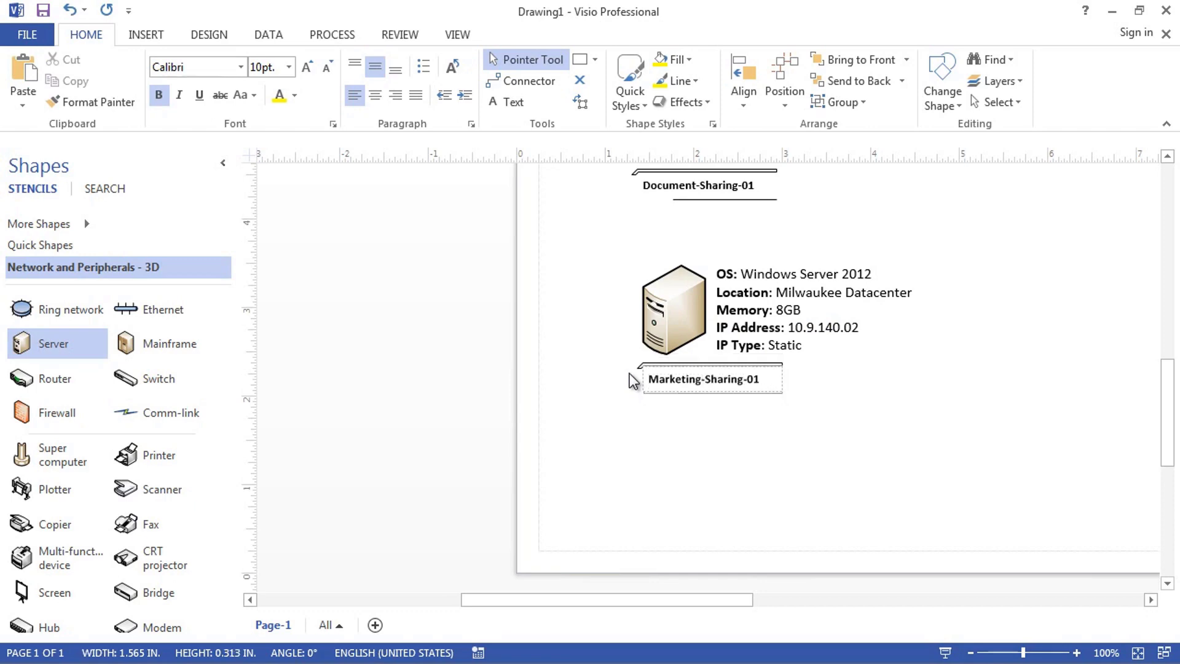
{"action": "left_click", "coordinate": [777, 445]}
Change the third server's IP address to 10.9.140.03.
{"action": "left_click", "coordinate": [852, 334]}
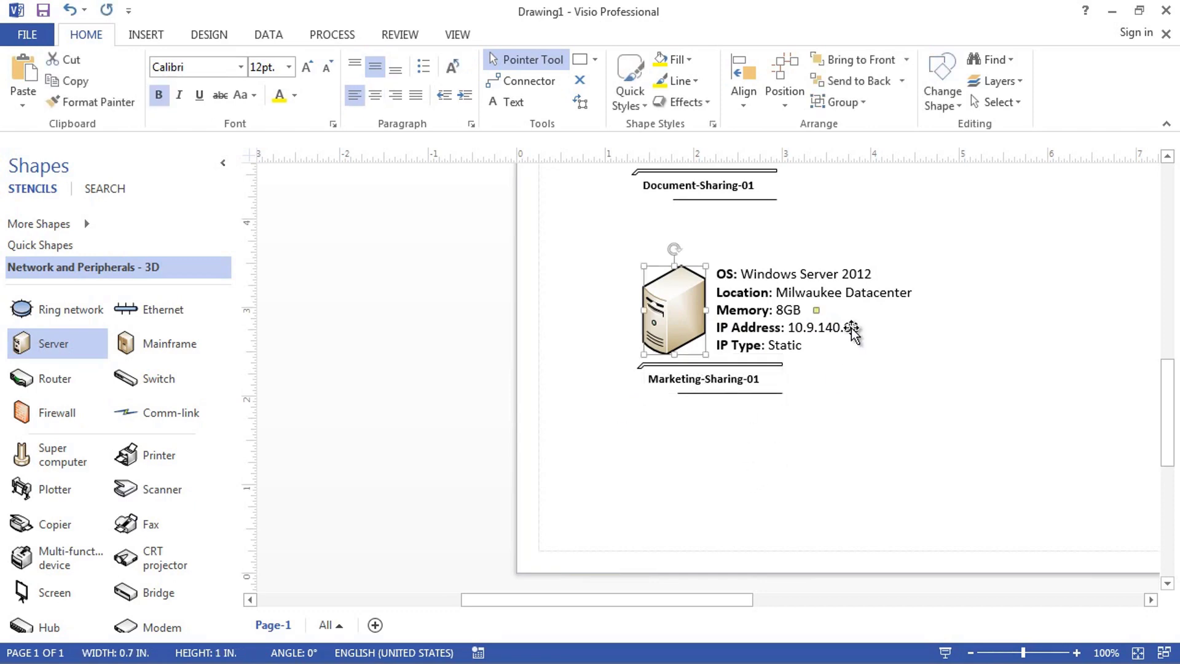
{"action": "double_click", "coordinate": [851, 333]}
{"action": "left_click", "coordinate": [858, 332]}
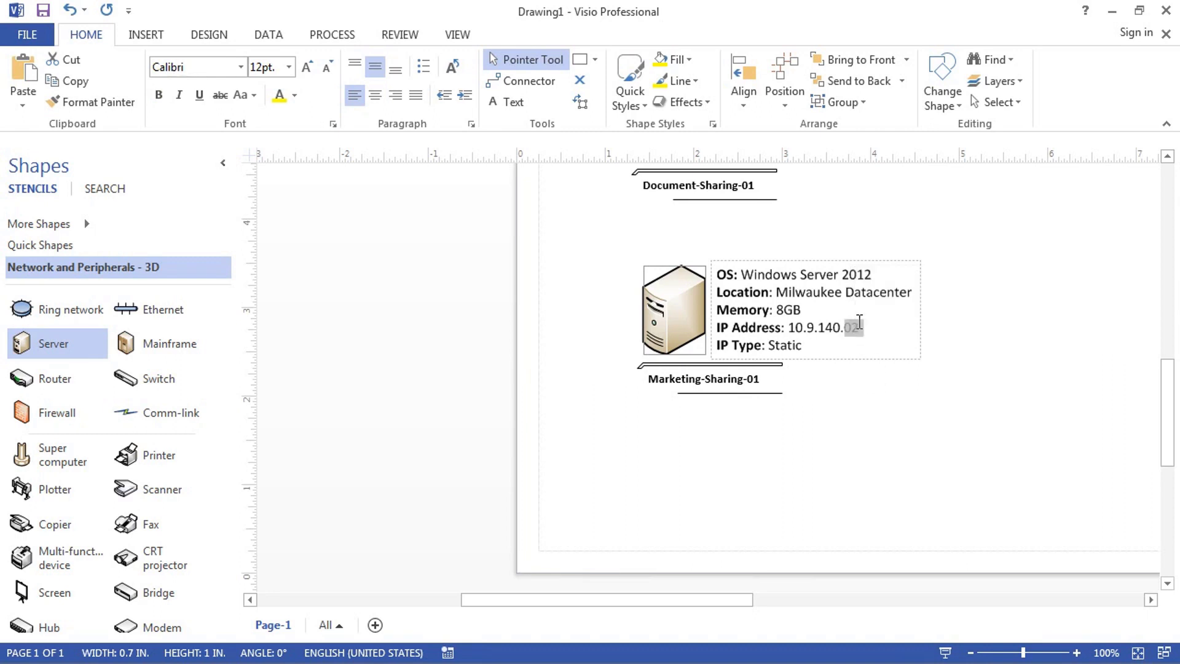
{"action": "left_click_drag", "start_coordinate": [859, 319], "coordinate": [859, 334]}
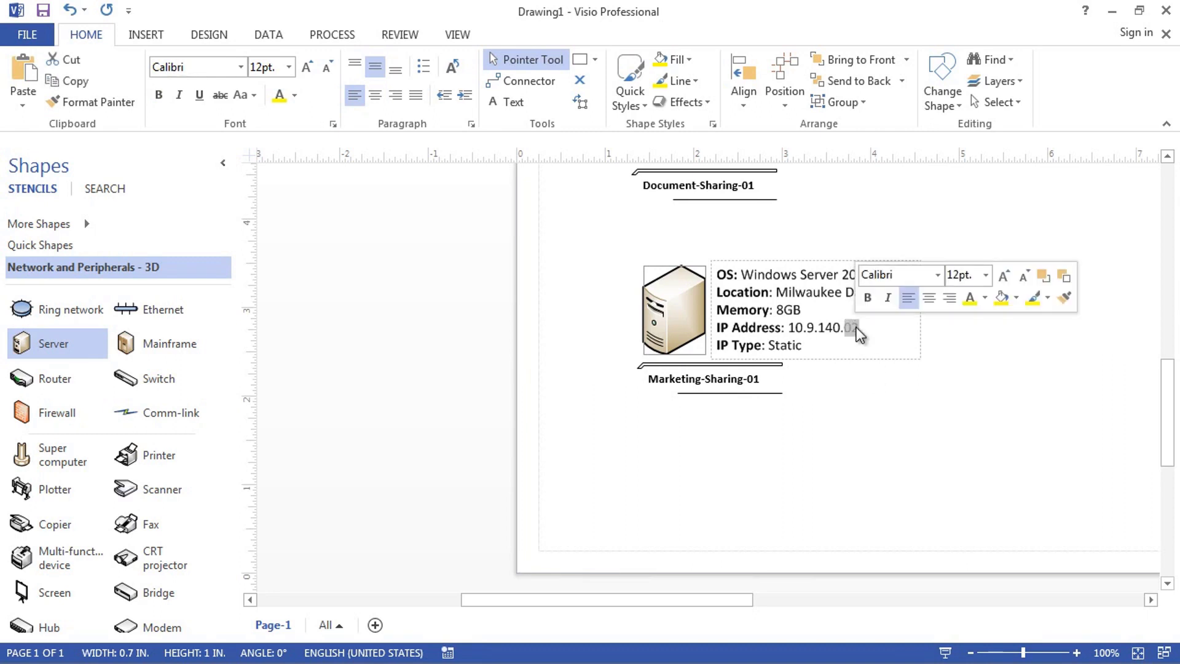
{"action": "type", "text": "03"}
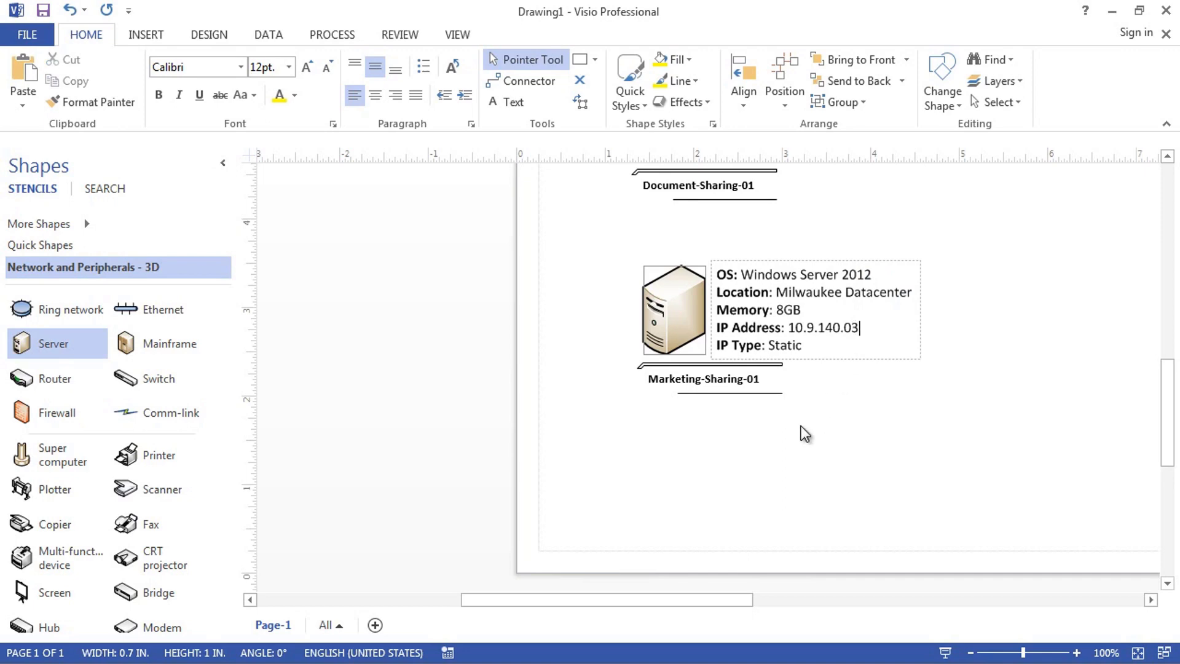
{"action": "left_click", "coordinate": [797, 425]}
Select Marketing-Sharing-01 with its text and label and move it up closer to the others.
{"action": "scroll", "coordinate": [1153, 374], "scroll_direction": "up", "scroll_amount": 5}
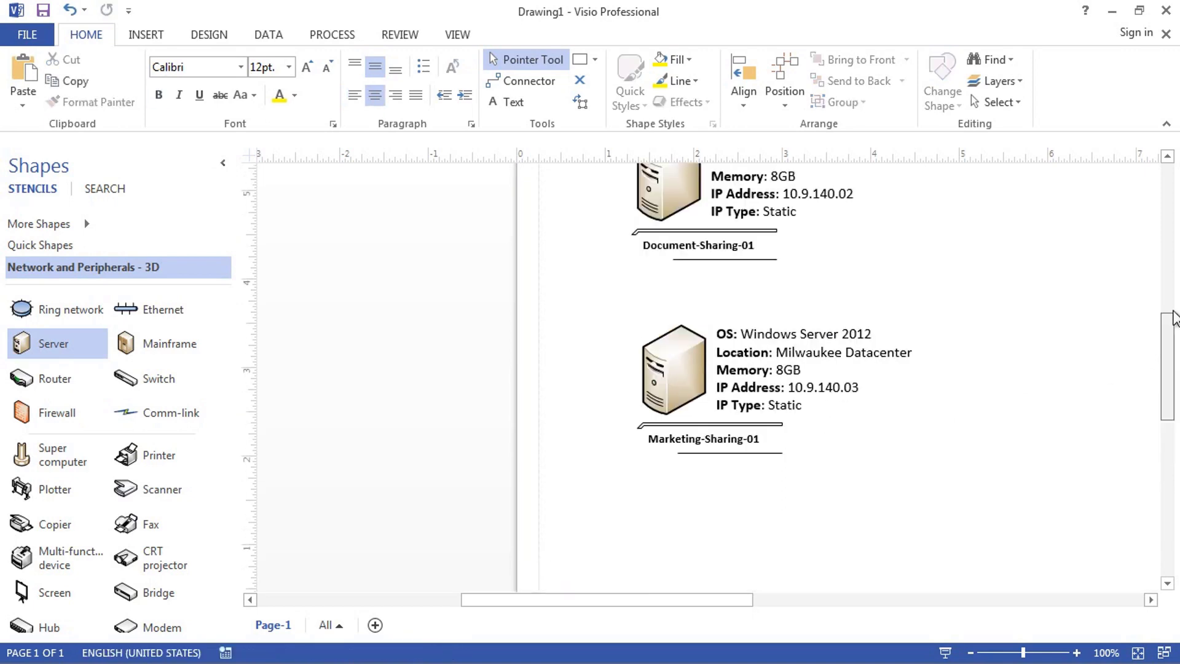
{"action": "scroll", "coordinate": [590, 541], "scroll_direction": "down", "scroll_amount": 2}
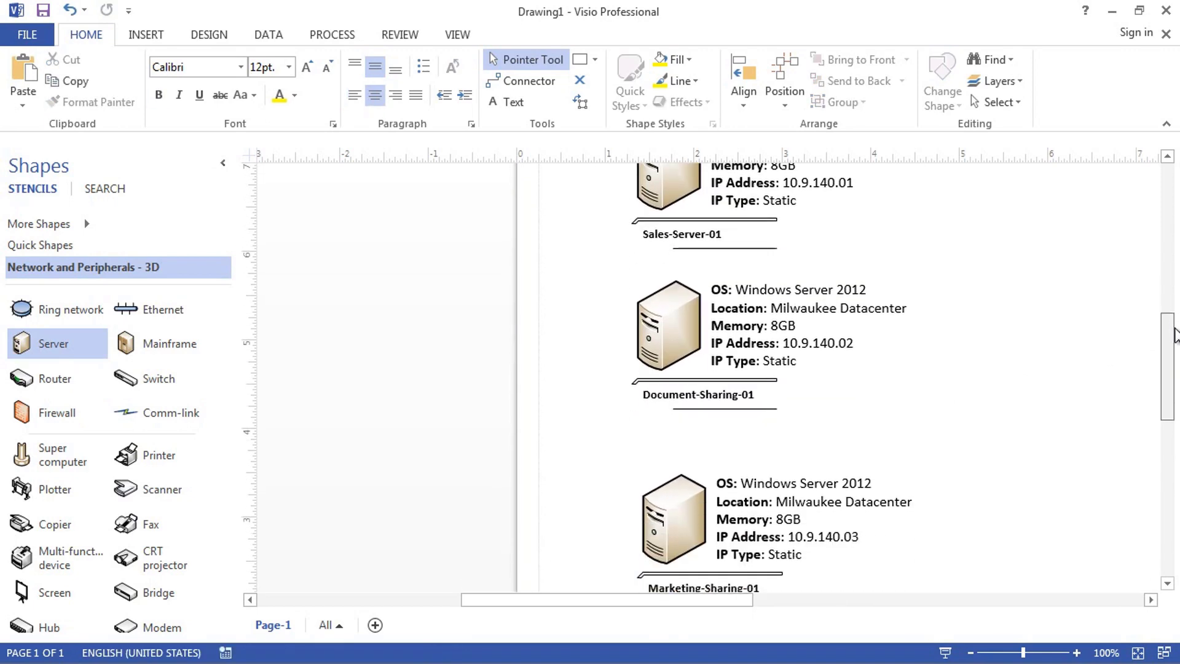
{"action": "left_click", "coordinate": [679, 483]}
{"action": "left_click_drag", "start_coordinate": [612, 417], "coordinate": [915, 577]}
{"action": "left_click_drag", "start_coordinate": [685, 468], "coordinate": [677, 454]}
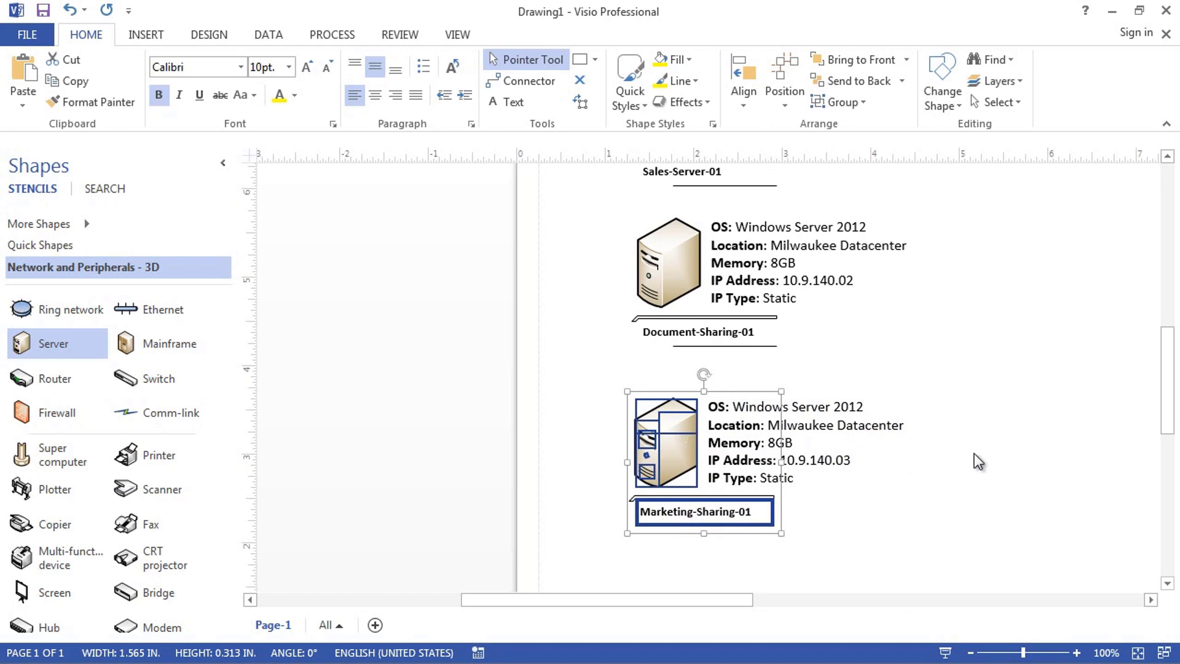
{"action": "left_click", "coordinate": [919, 495]}
{"action": "left_click_drag", "start_coordinate": [1165, 357], "coordinate": [1166, 337]}
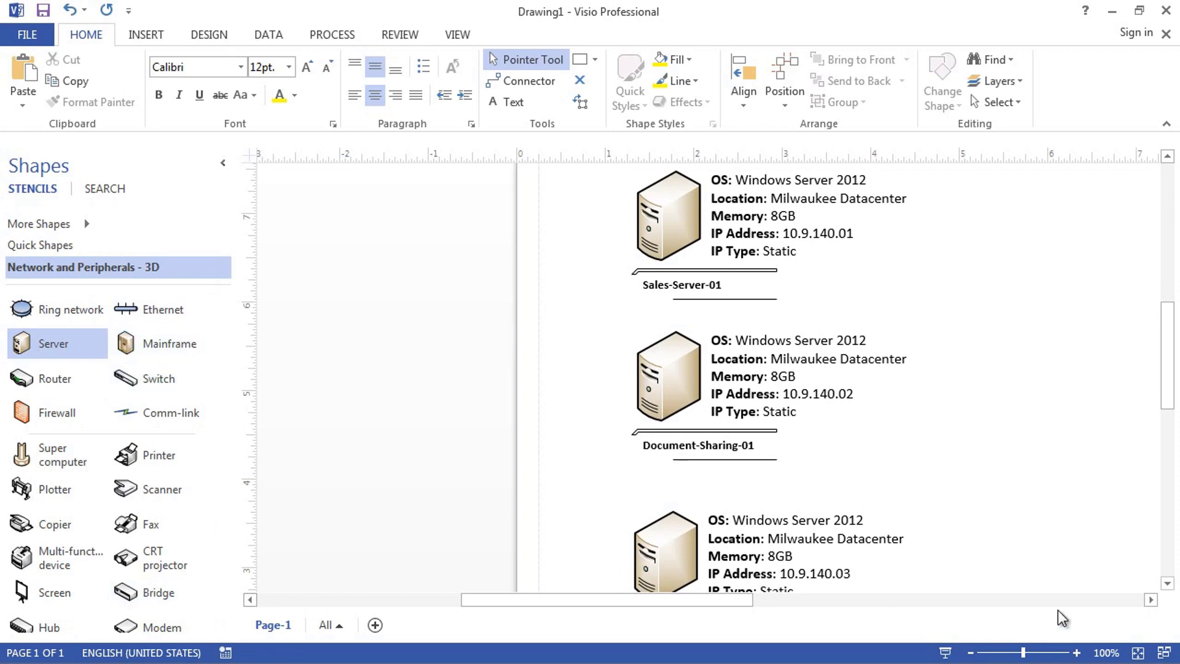
At 75% zoom, place a resized 3D Firewall beside the servers and connect Sales-Server-01 to it.
{"action": "left_click", "coordinate": [970, 653]}
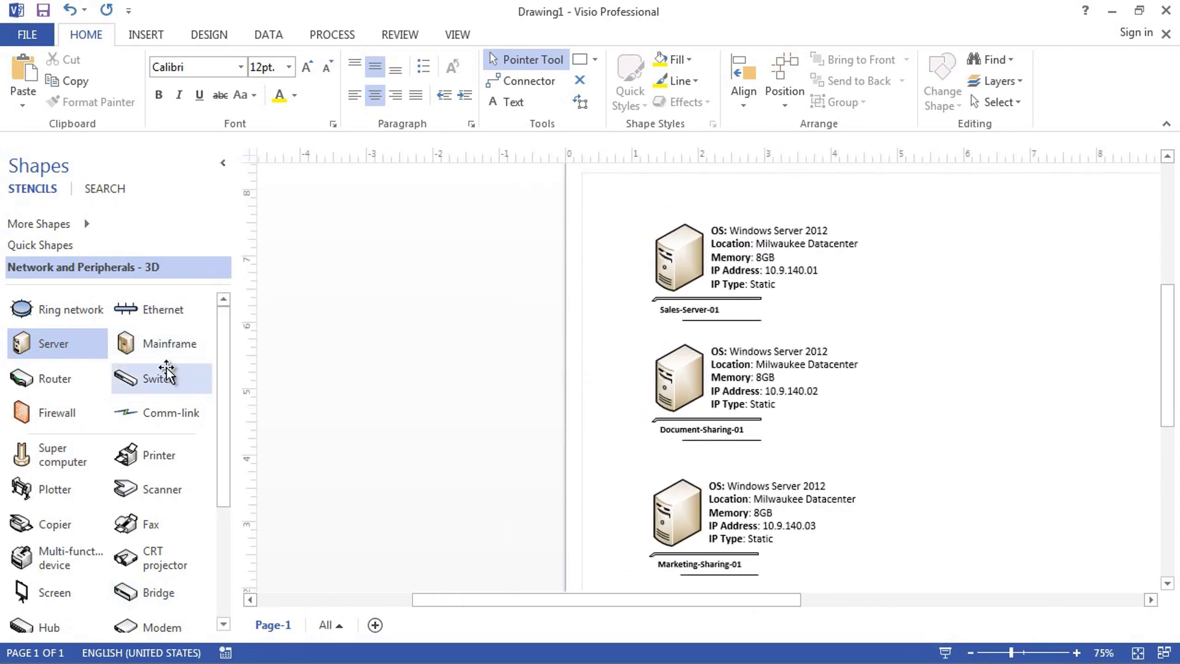
{"action": "left_click_drag", "start_coordinate": [65, 413], "coordinate": [1029, 513]}
{"action": "left_click_drag", "start_coordinate": [1040, 395], "coordinate": [998, 369]}
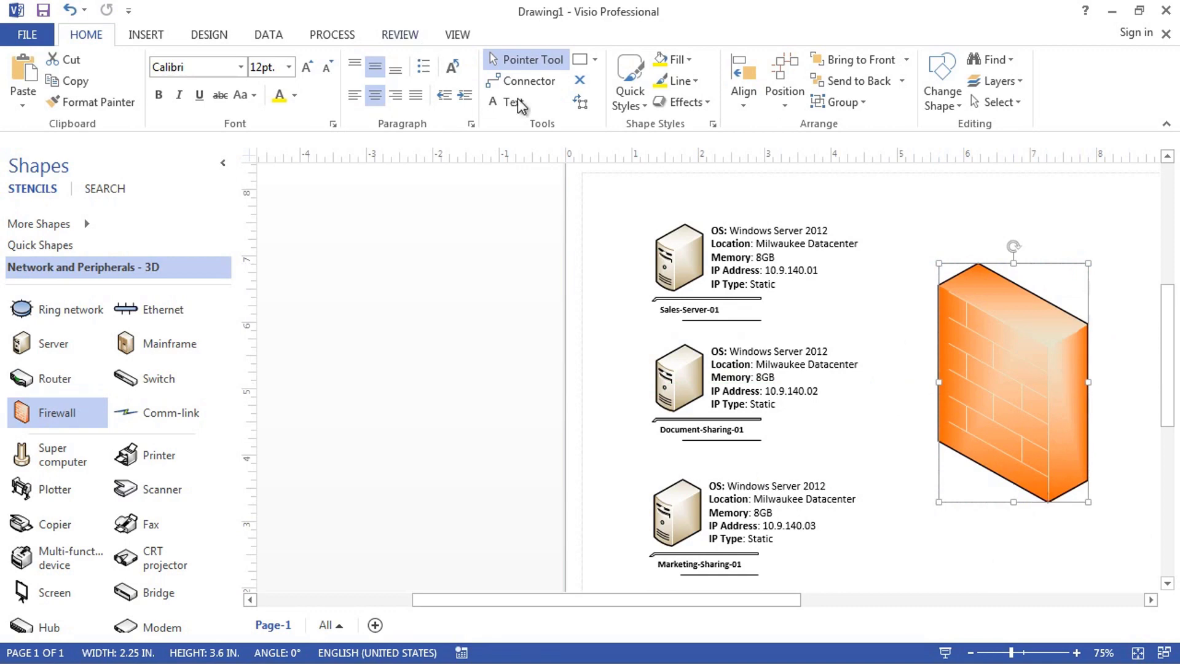
{"action": "left_click", "coordinate": [522, 81]}
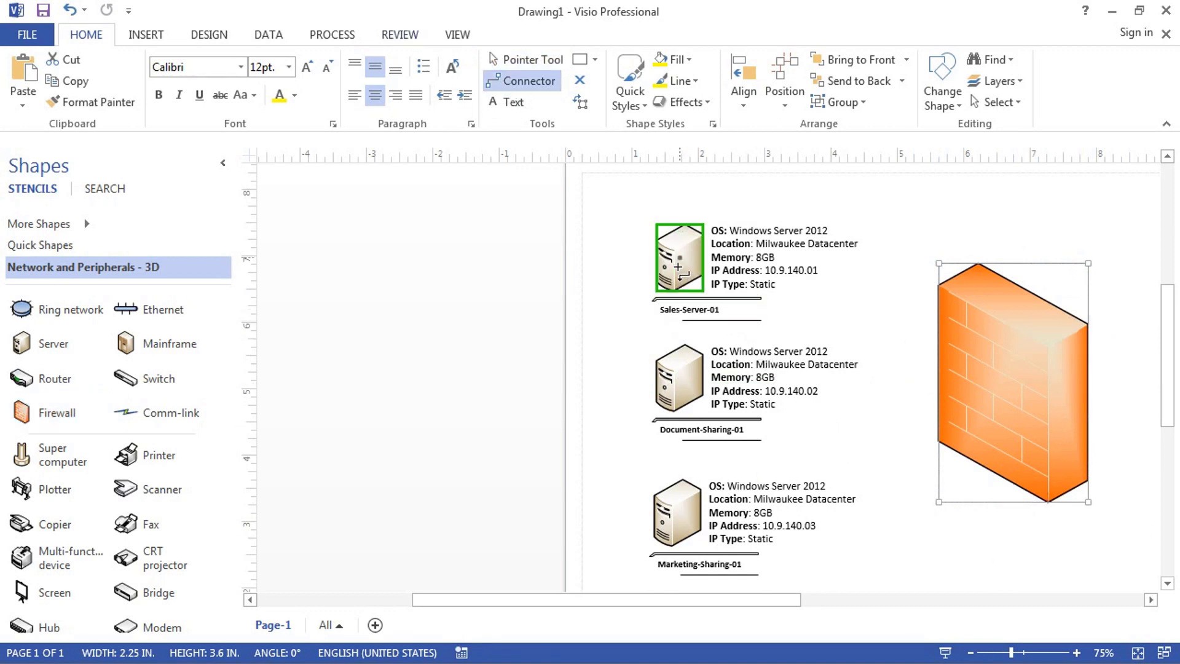
{"action": "left_click_drag", "start_coordinate": [678, 263], "coordinate": [934, 341]}
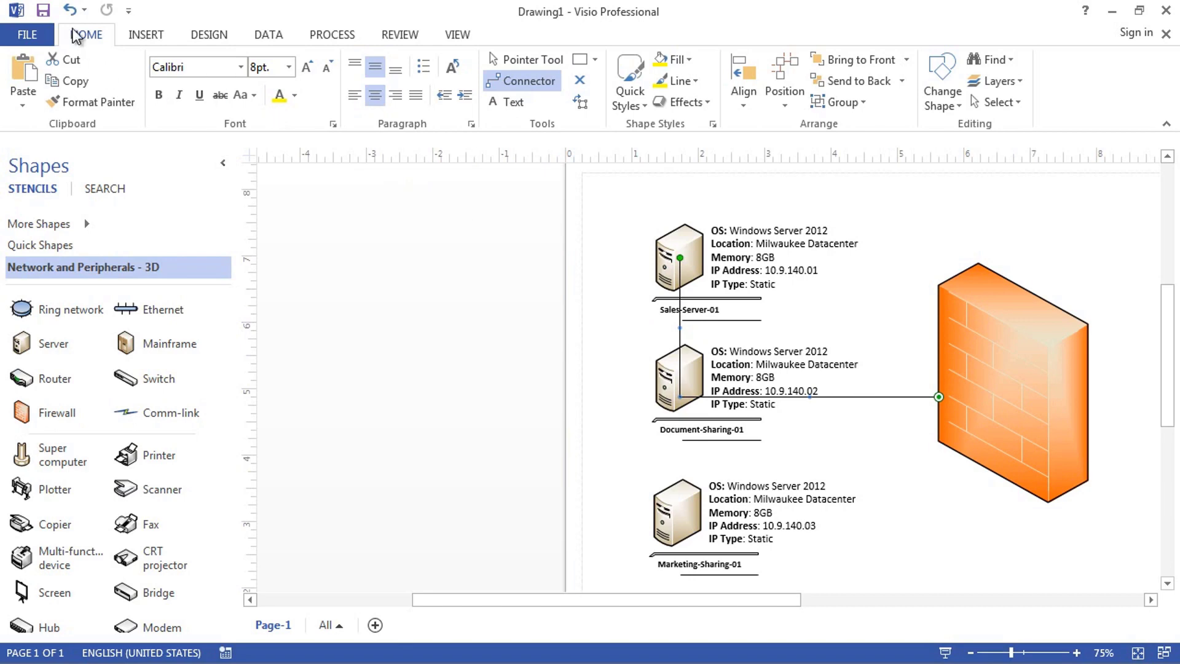
Undo the connectors, then place the firewall left of the three servers.
{"action": "left_click", "coordinate": [69, 10]}
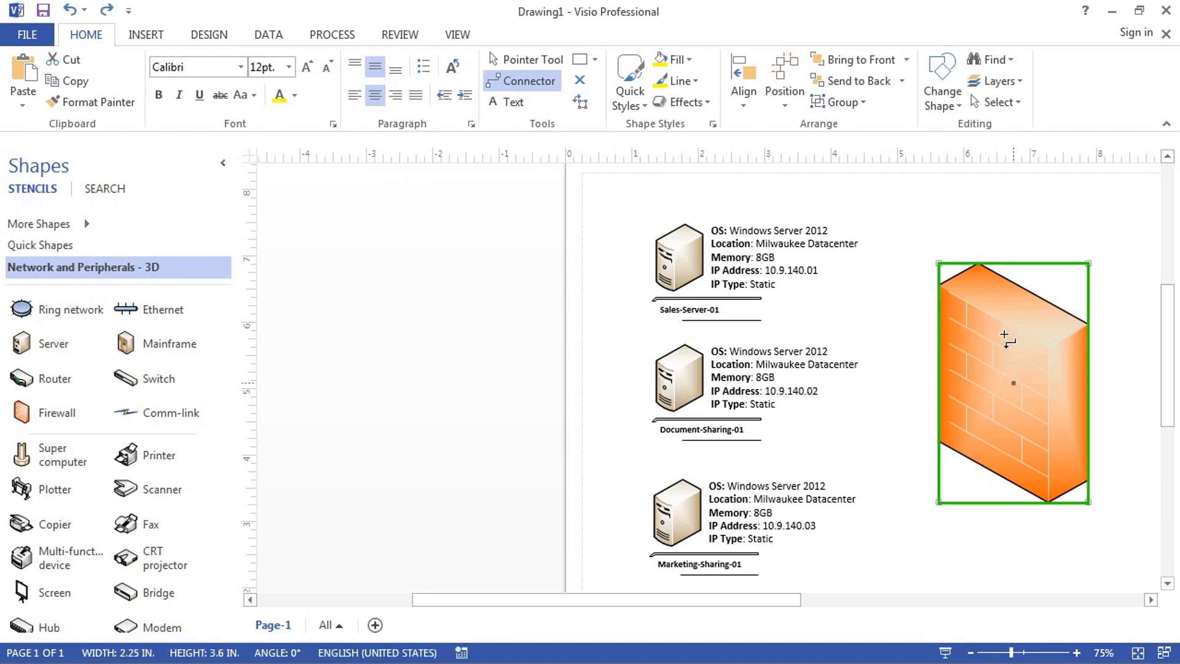
{"action": "left_click", "coordinate": [526, 60]}
{"action": "left_click_drag", "start_coordinate": [1066, 312], "coordinate": [544, 338]}
{"action": "left_click_drag", "start_coordinate": [631, 177], "coordinate": [894, 573]}
{"action": "left_click_drag", "start_coordinate": [688, 313], "coordinate": [827, 337]}
{"action": "left_click_drag", "start_coordinate": [553, 345], "coordinate": [793, 370]}
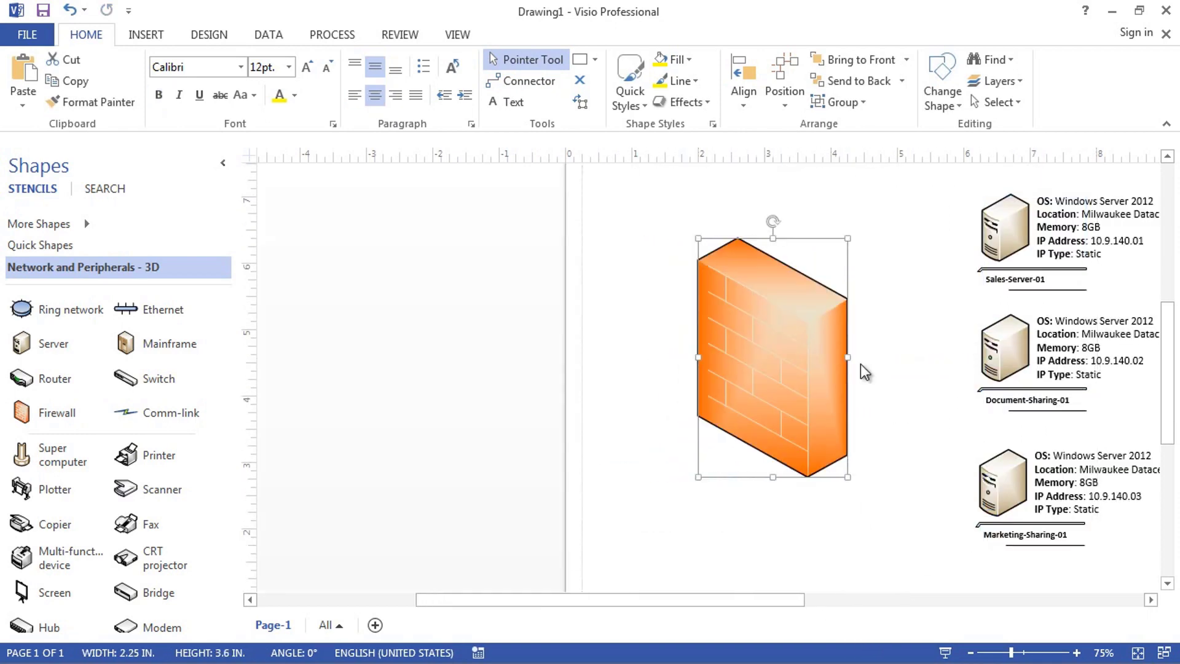
{"action": "left_click", "coordinate": [799, 492]}
Draw and route a connector from the firewall to Sales-Server-01.
{"action": "left_click", "coordinate": [538, 81]}
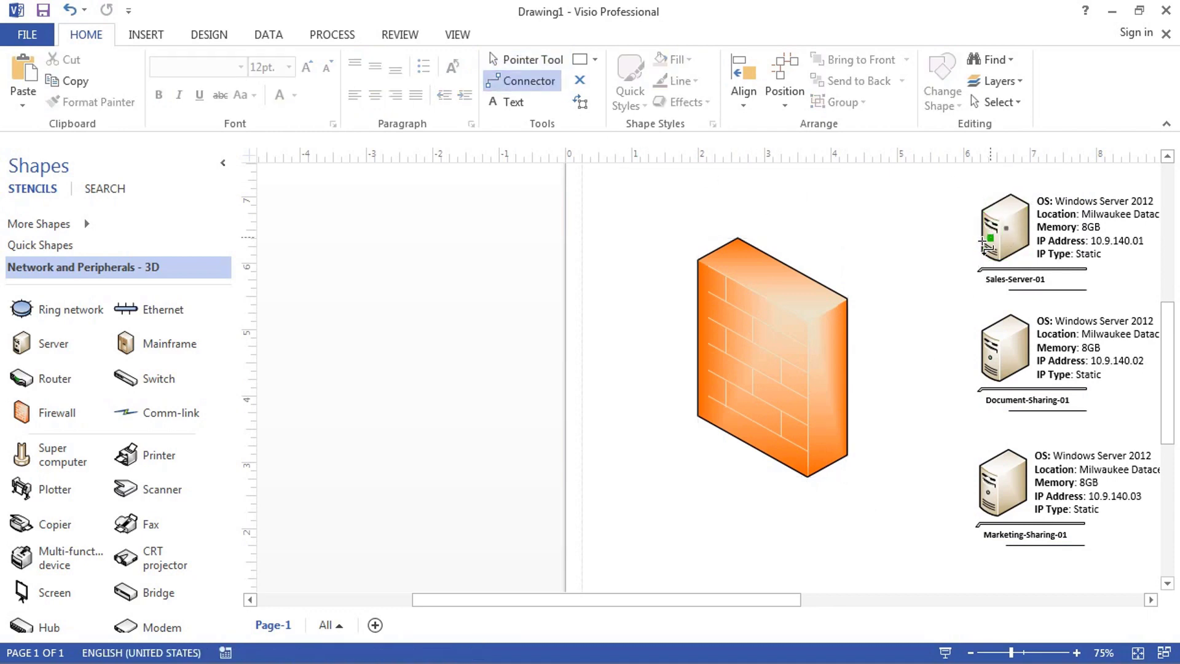
{"action": "left_click_drag", "start_coordinate": [864, 341], "coordinate": [849, 358]}
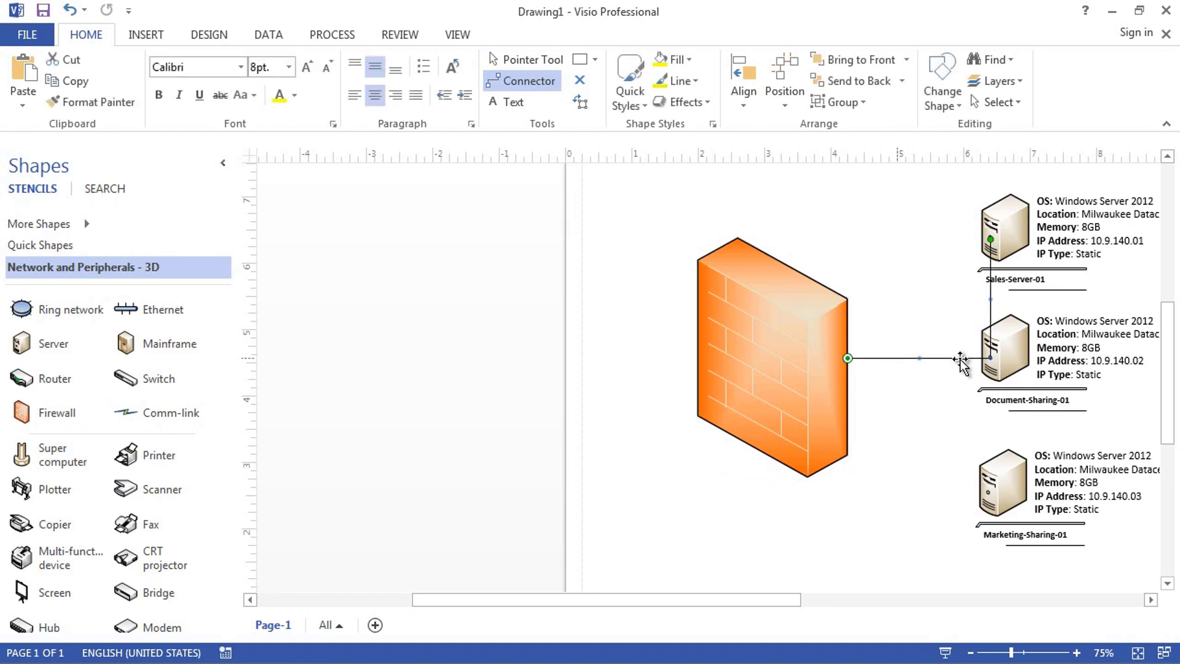
{"action": "left_click_drag", "start_coordinate": [990, 357], "coordinate": [951, 317]}
{"action": "left_click_drag", "start_coordinate": [947, 240], "coordinate": [1006, 228]}
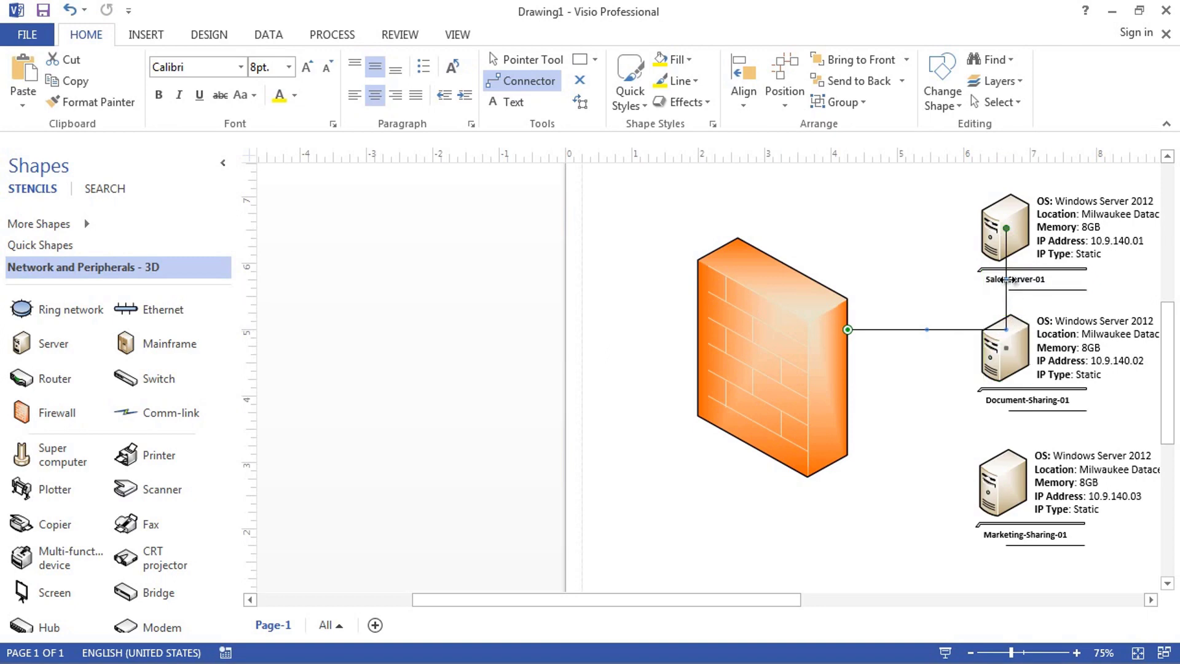
{"action": "left_click_drag", "start_coordinate": [991, 277], "coordinate": [921, 274]}
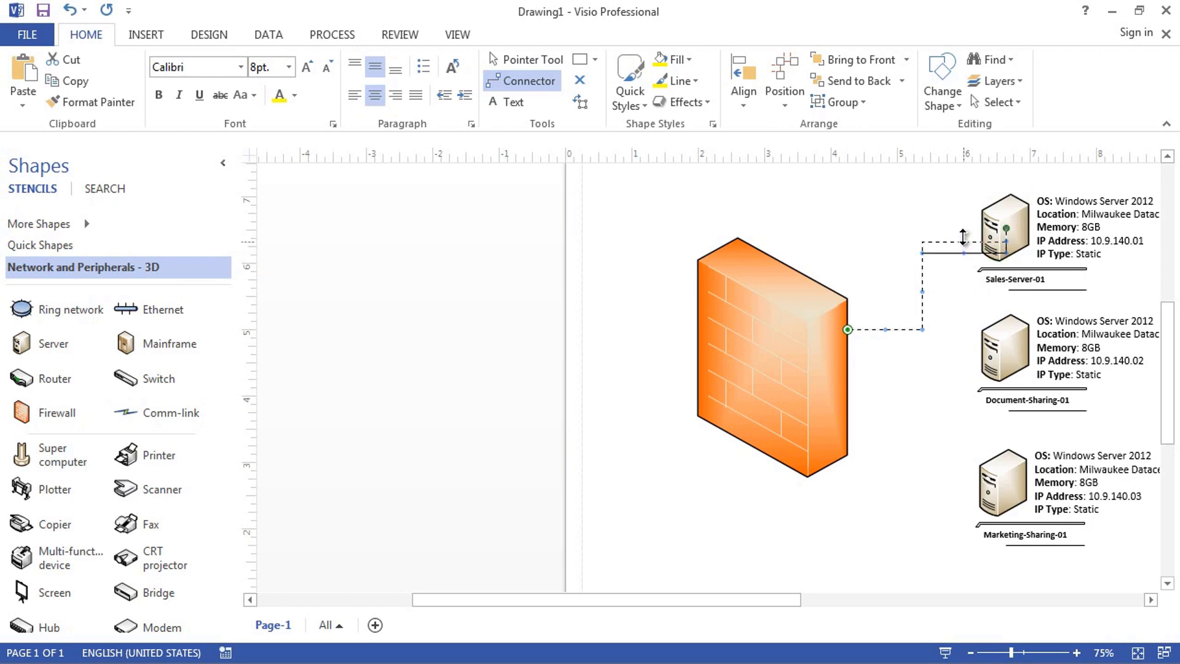
{"action": "left_click_drag", "start_coordinate": [963, 237], "coordinate": [963, 228]}
{"action": "left_click", "coordinate": [929, 402]}
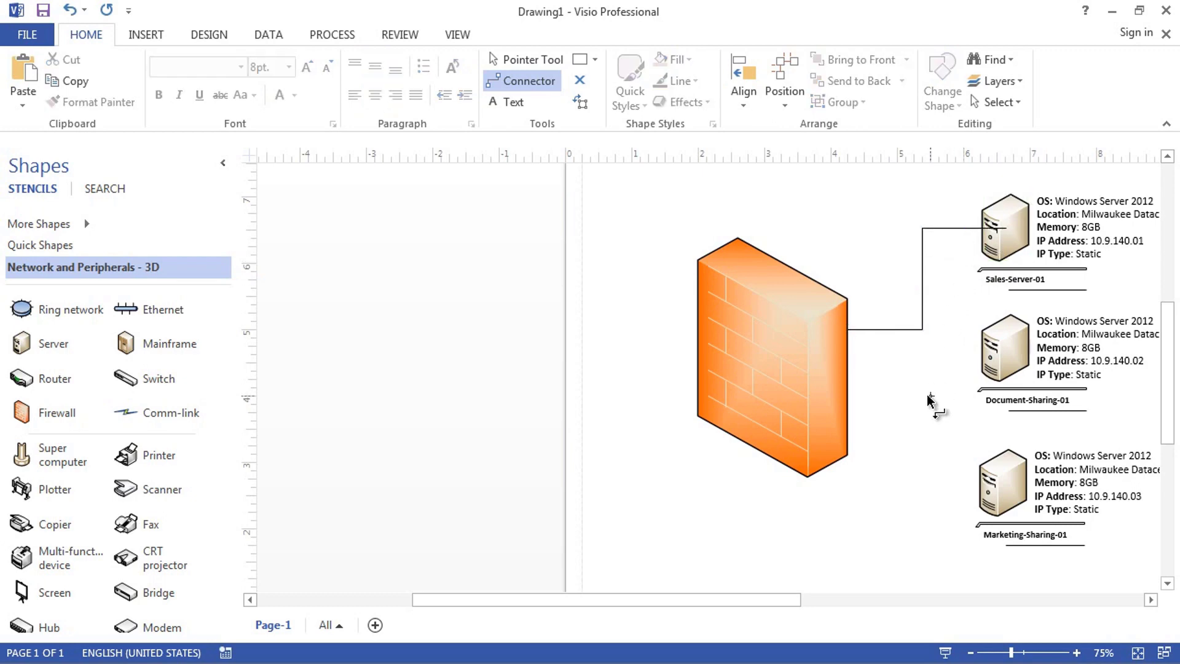
Connect Document-Sharing-01 and Marketing-Sharing-01 to the firewall, aligning the connector segments.
{"action": "left_click", "coordinate": [921, 330]}
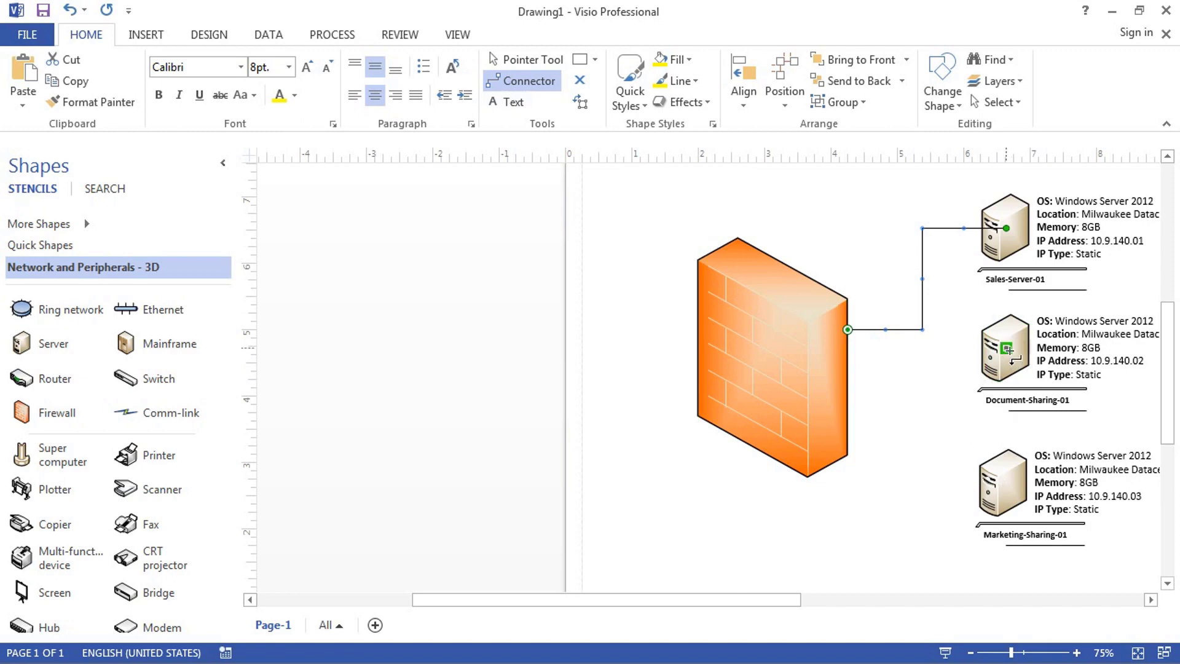
{"action": "mouse_move", "coordinate": [905, 346]}
{"action": "left_mouse_down"}
{"action": "mouse_move", "coordinate": [848, 330]}
{"action": "mouse_move", "coordinate": [824, 344]}
{"action": "left_mouse_up"}
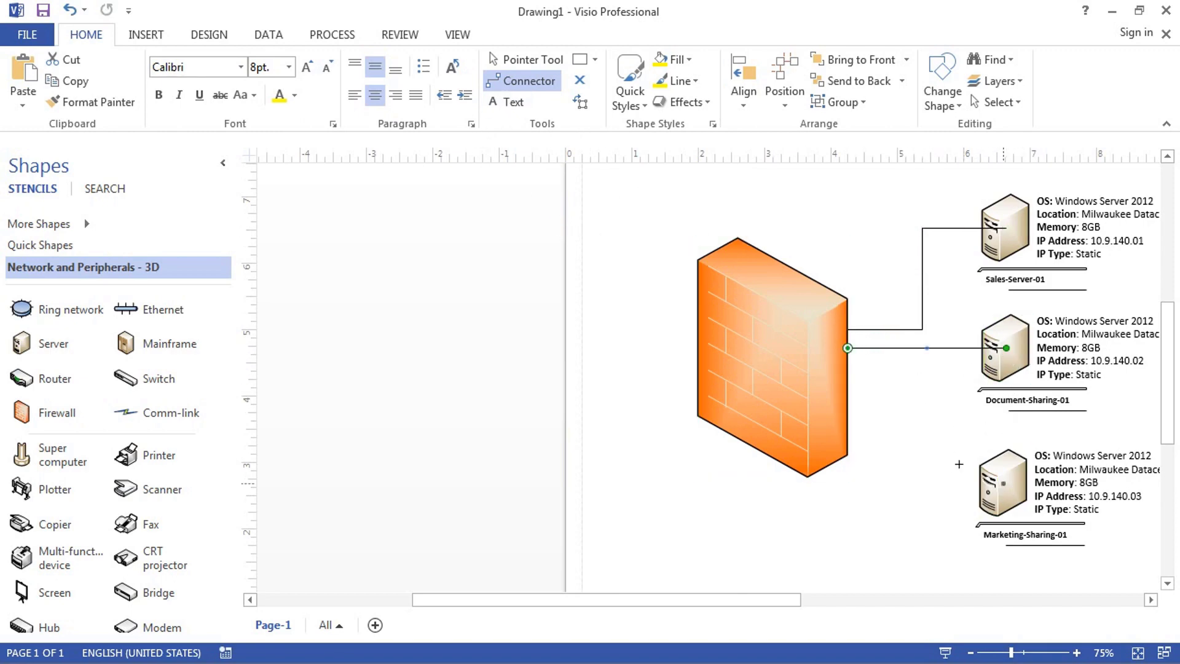
{"action": "left_click_drag", "start_coordinate": [998, 482], "coordinate": [773, 458]}
{"action": "left_click_drag", "start_coordinate": [1003, 483], "coordinate": [847, 454]}
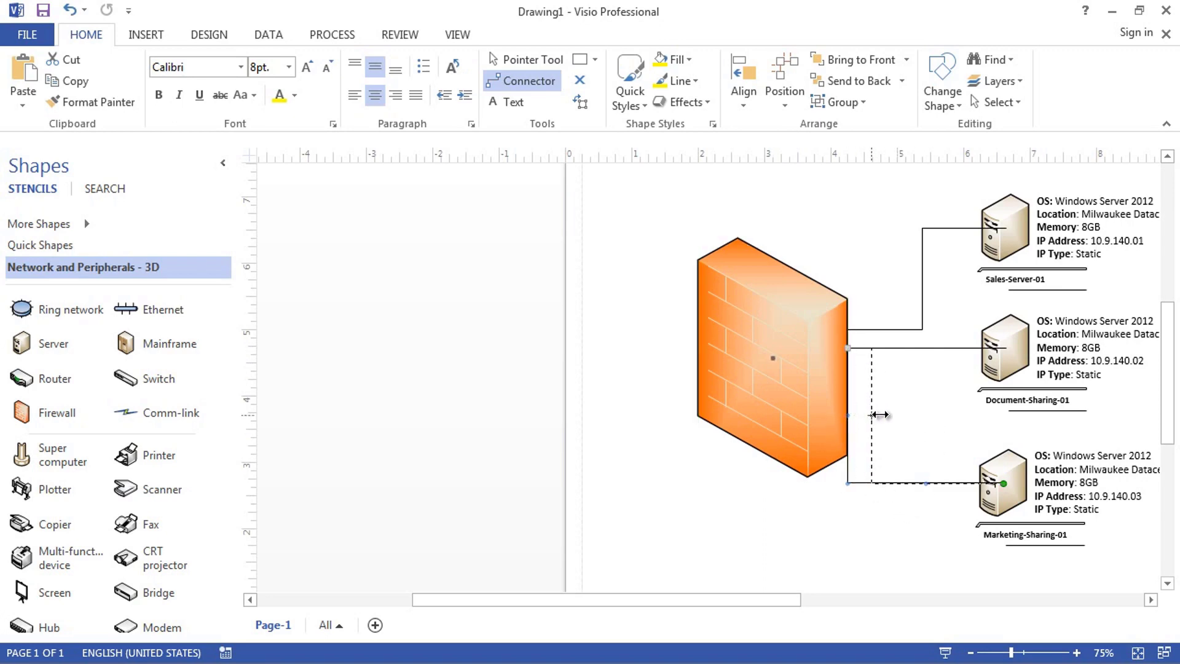
{"action": "left_click_drag", "start_coordinate": [878, 415], "coordinate": [922, 415]}
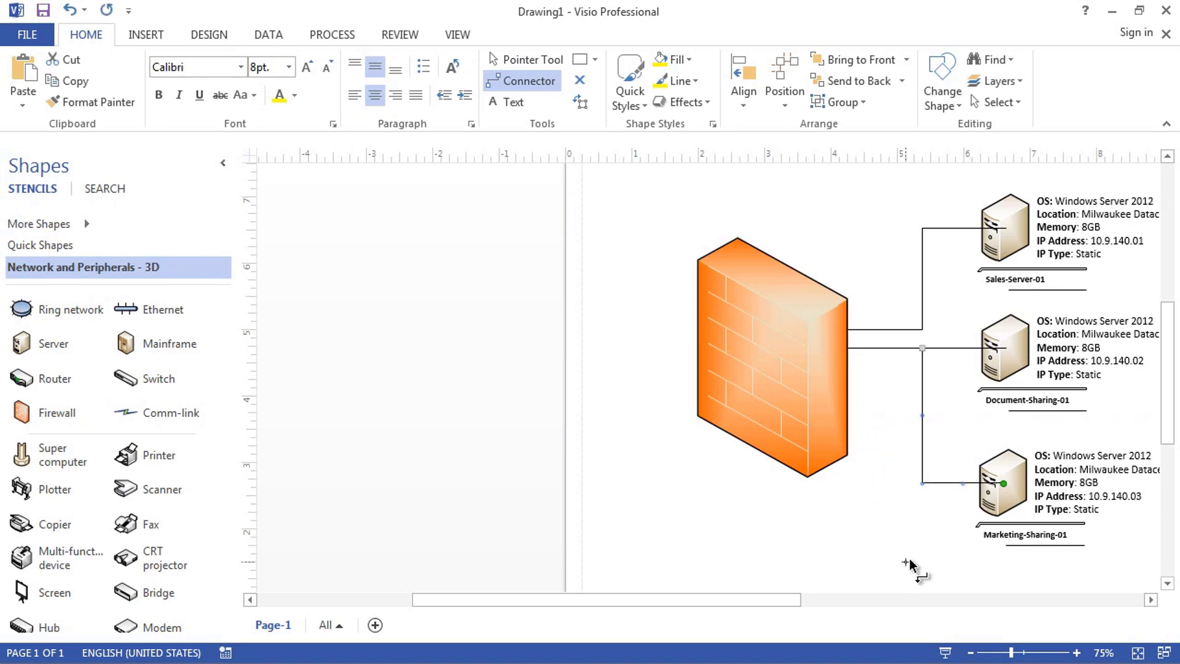
{"action": "left_click", "coordinate": [914, 566]}
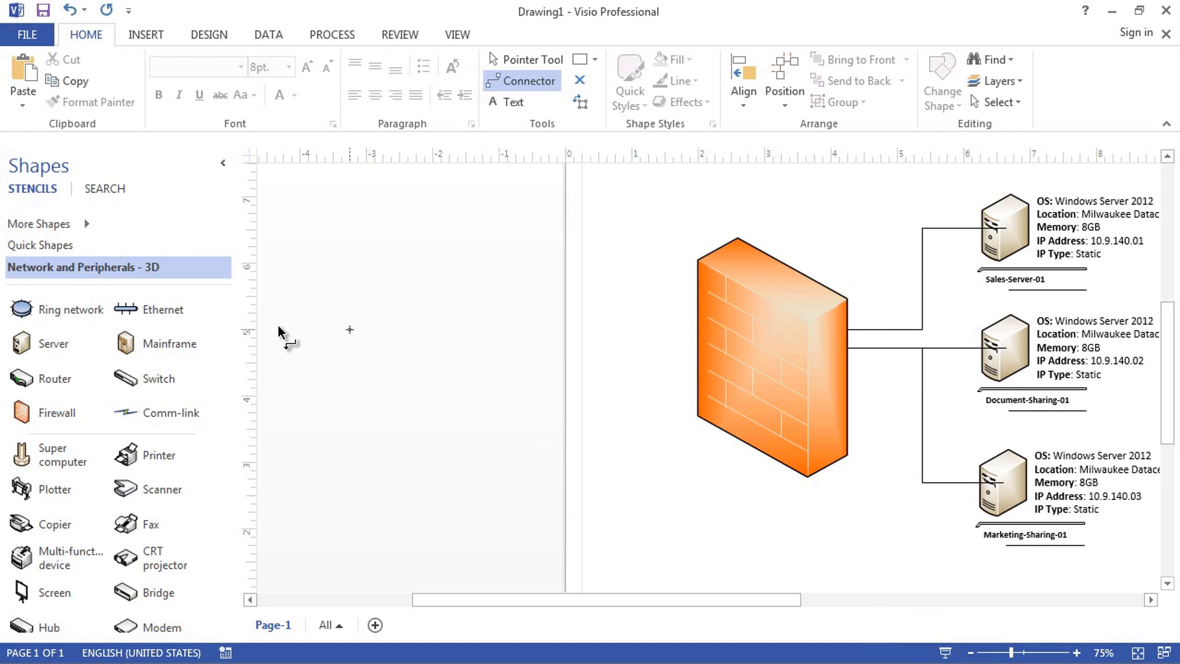